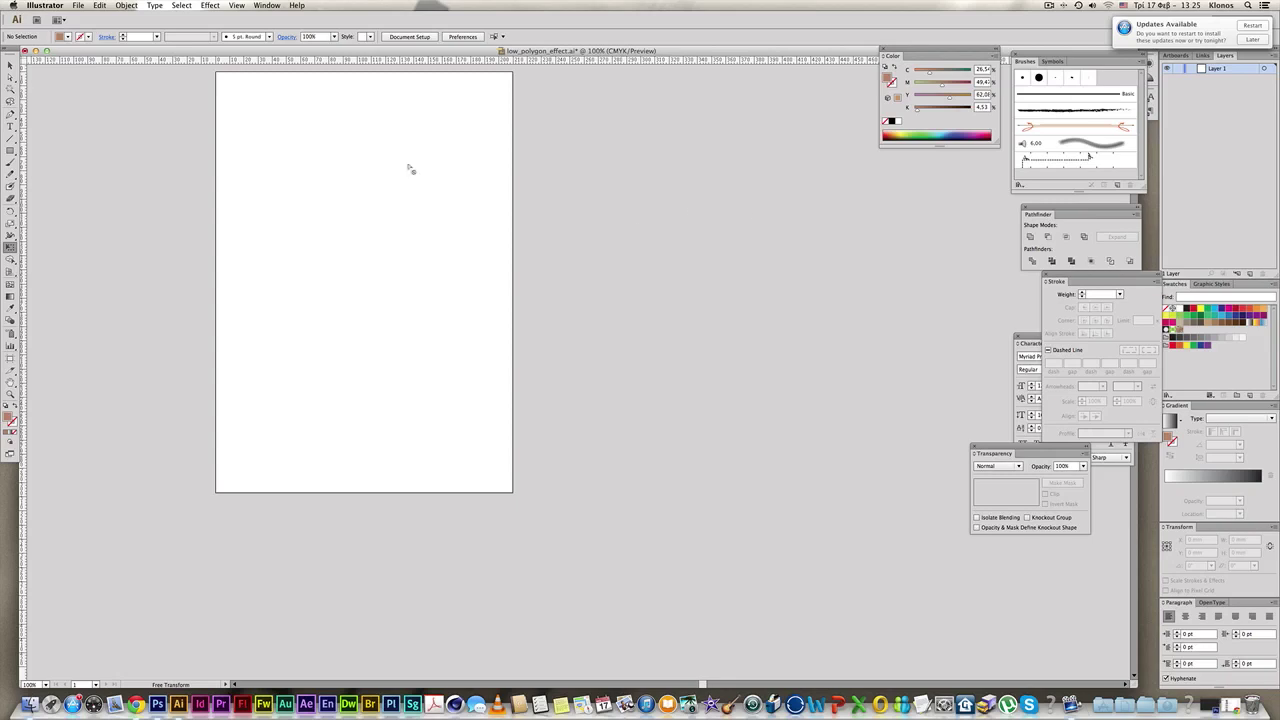
Place the man.jpg photo from the desktop into the open document.
key("v")
left_click(1146, 510)
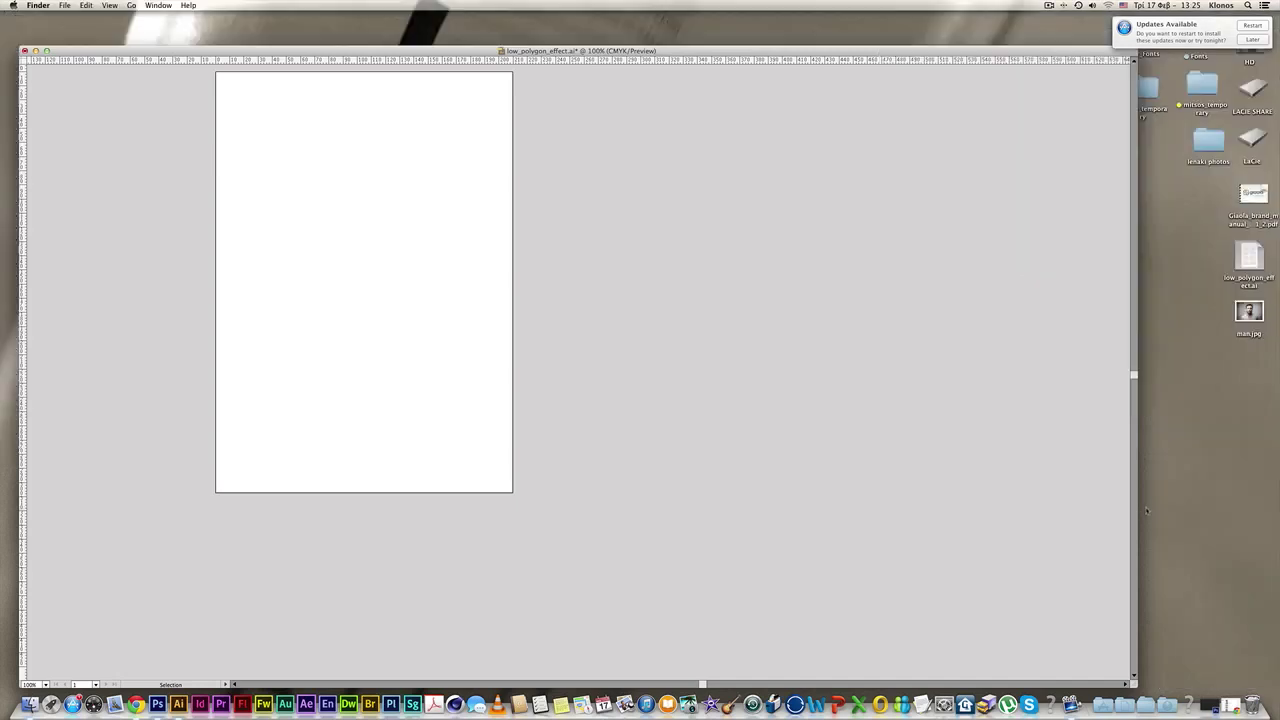
left_click_drag(1252, 312, 651, 269)
left_click(632, 264)
key("space")
Show the grid and move the photo onto the upper middle of the artboard.
left_click(238, 5)
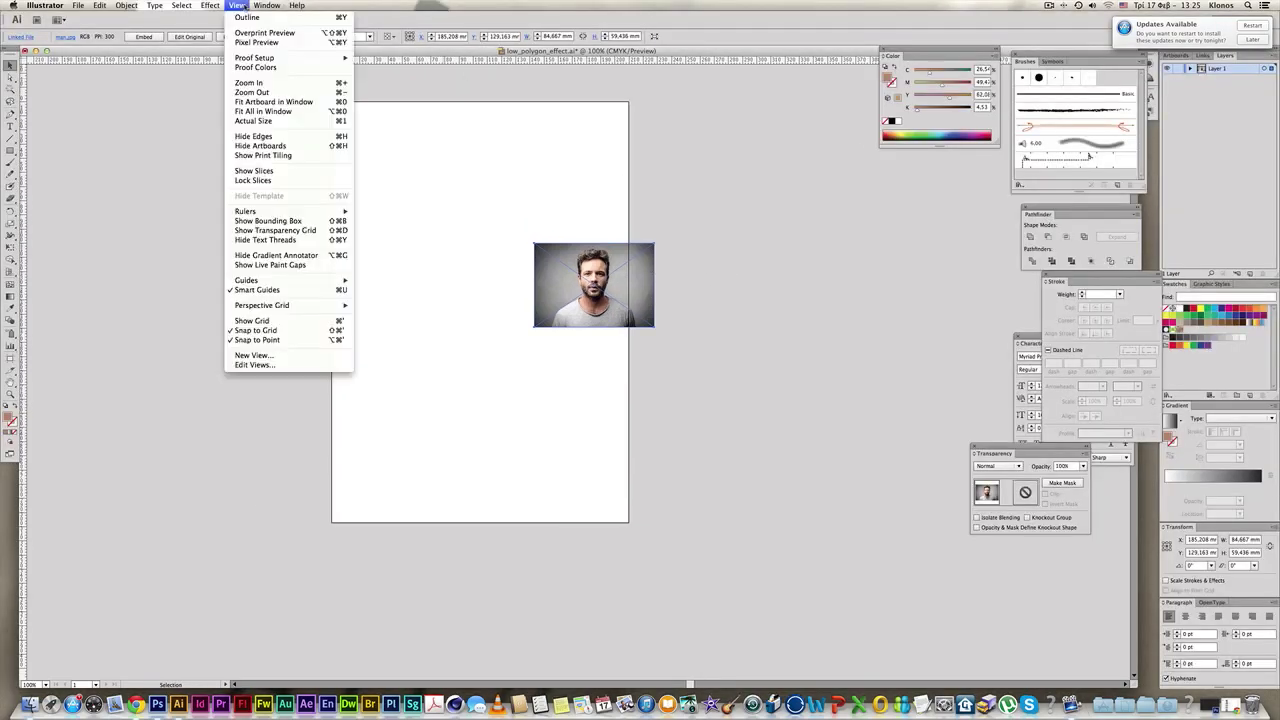
left_click(315, 323)
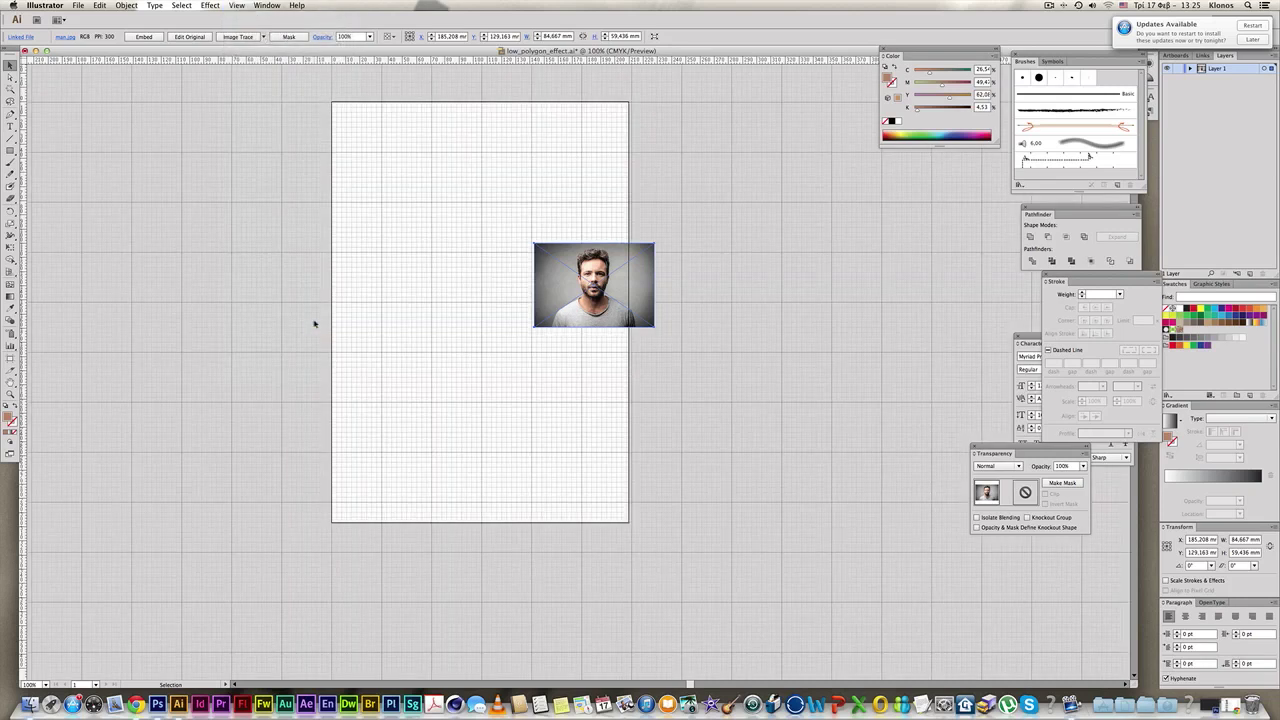
left_click_drag(617, 280, 488, 234)
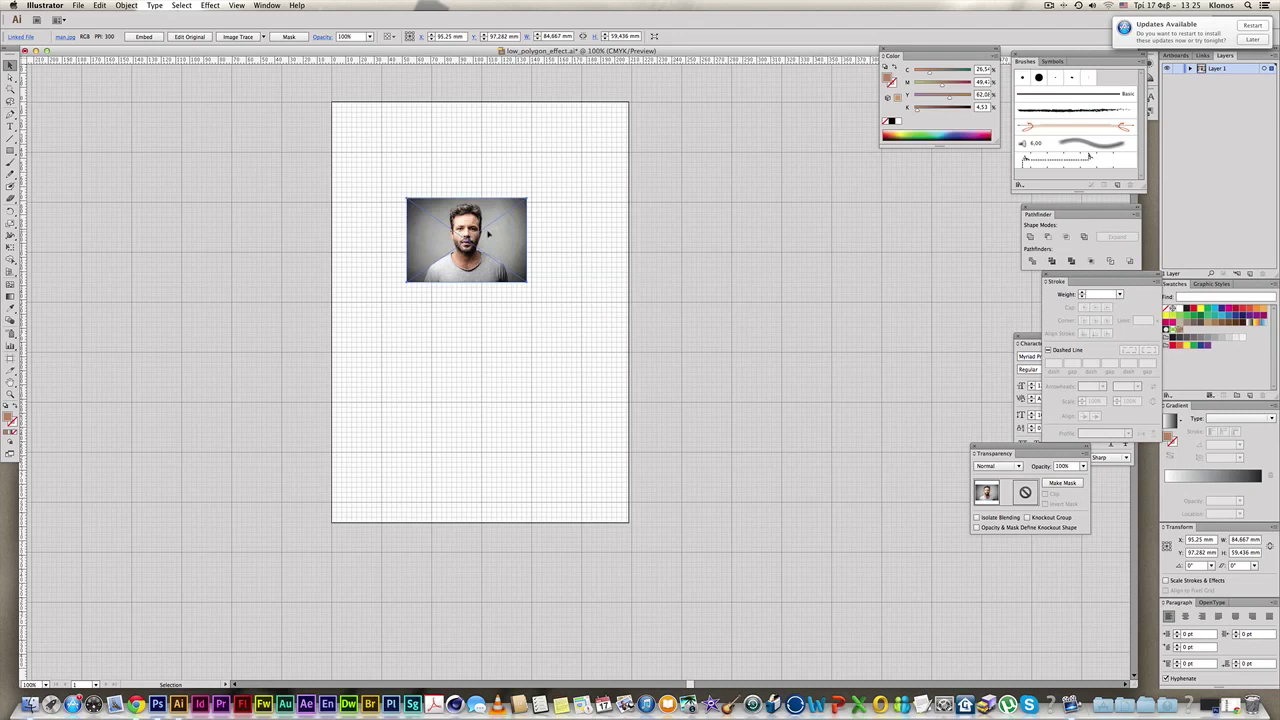
Enlarge the photo with Free Transform to about 273 mm wide and position it across the artboard.
left_click(10, 247)
left_click_drag(528, 285, 793, 468)
left_click_drag(762, 426, 663, 388)
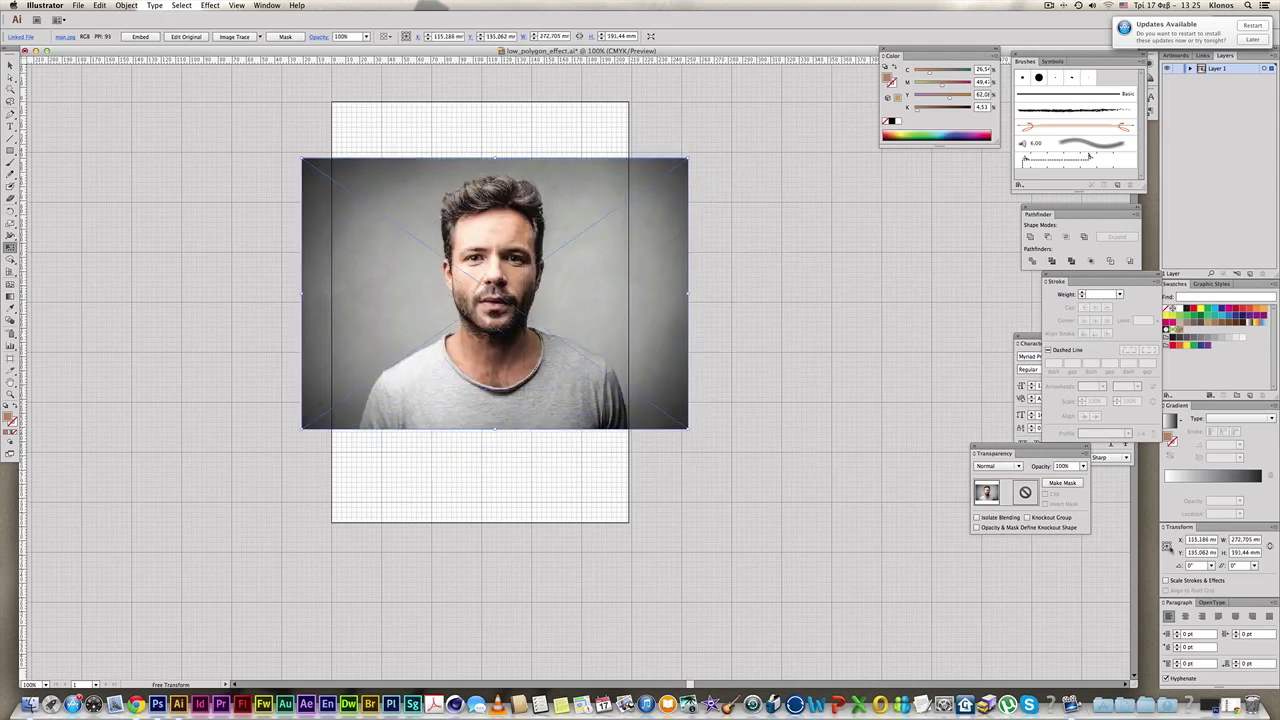
Set the photo's opacity to 40%.
left_click(630, 302, "super")
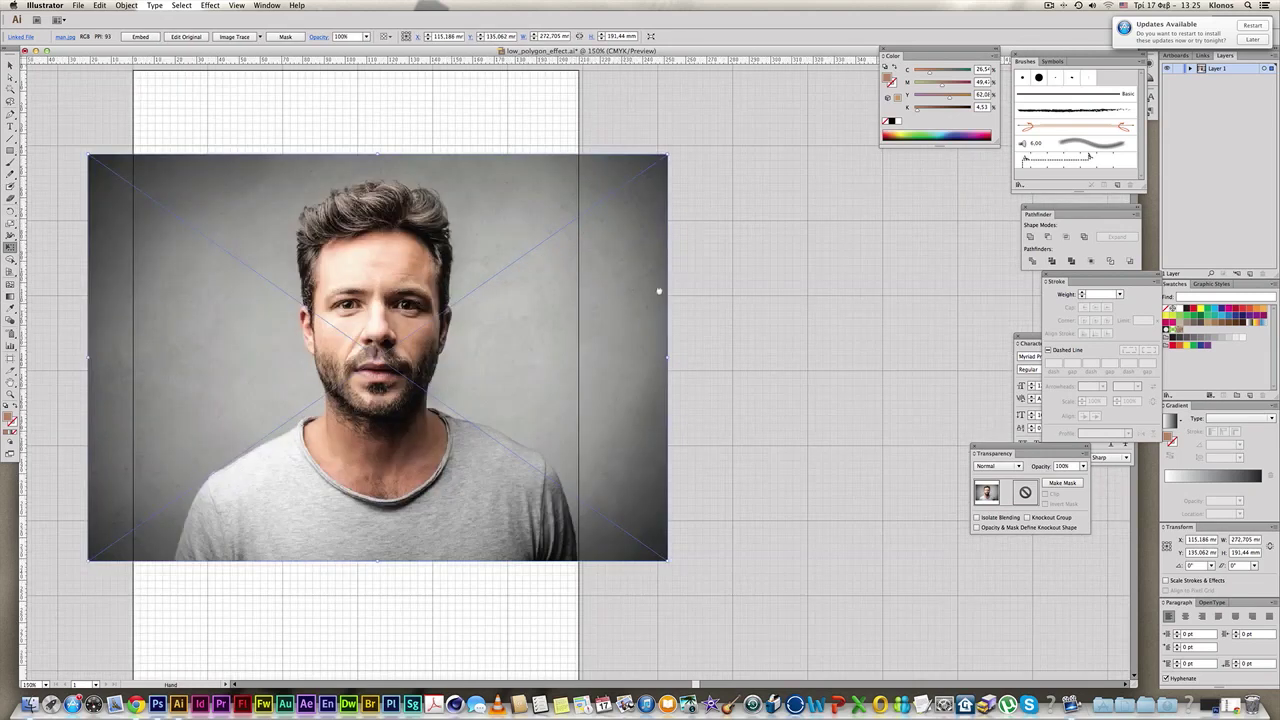
left_click_drag(574, 302, 773, 287)
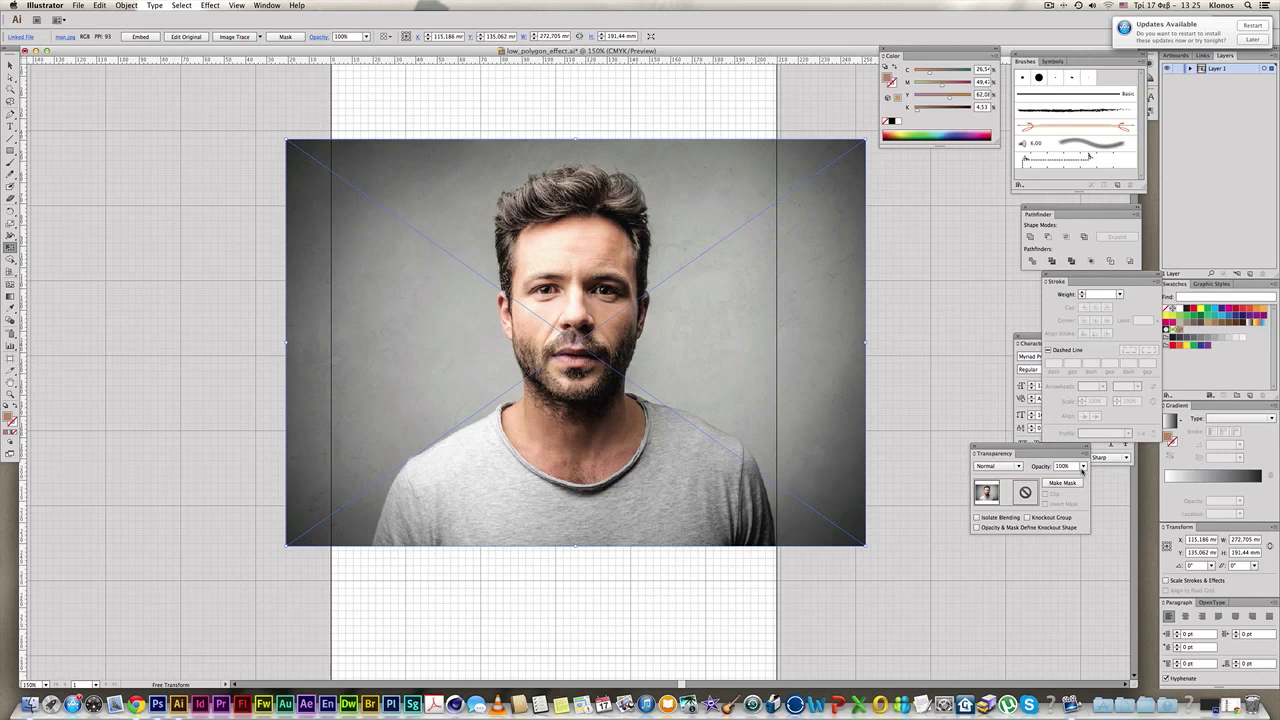
left_click(1085, 467)
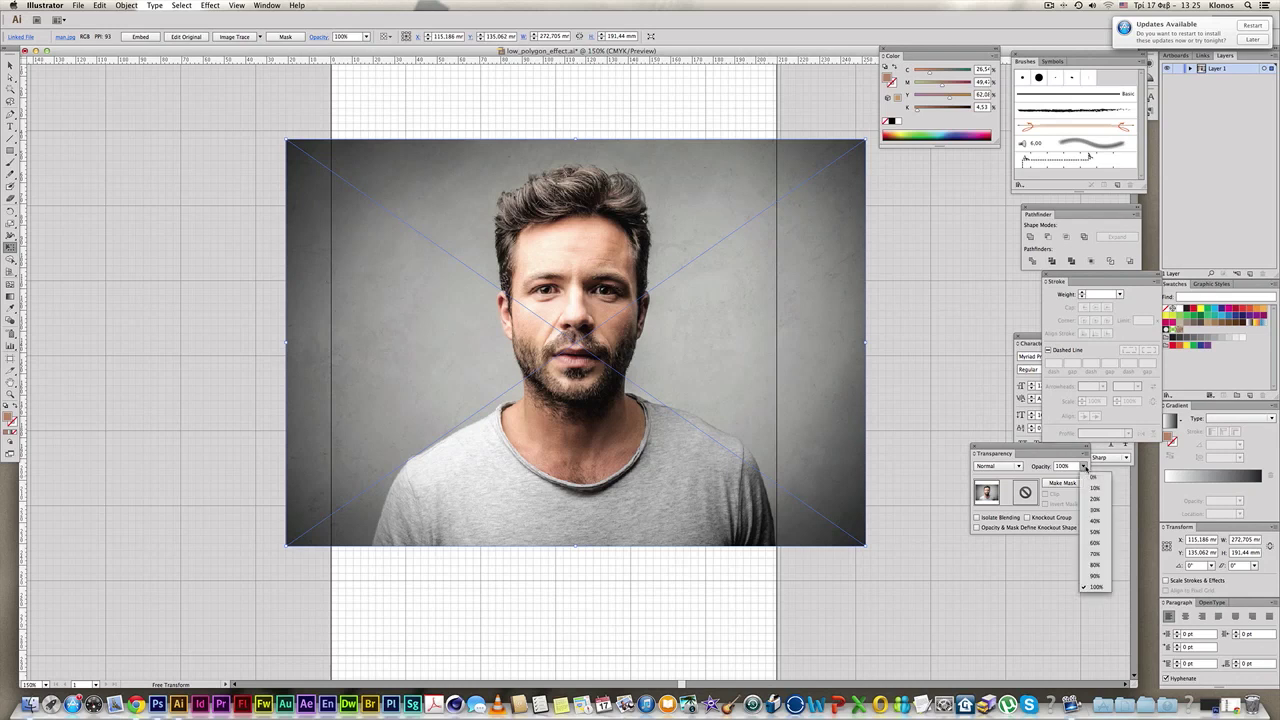
left_click(1095, 522)
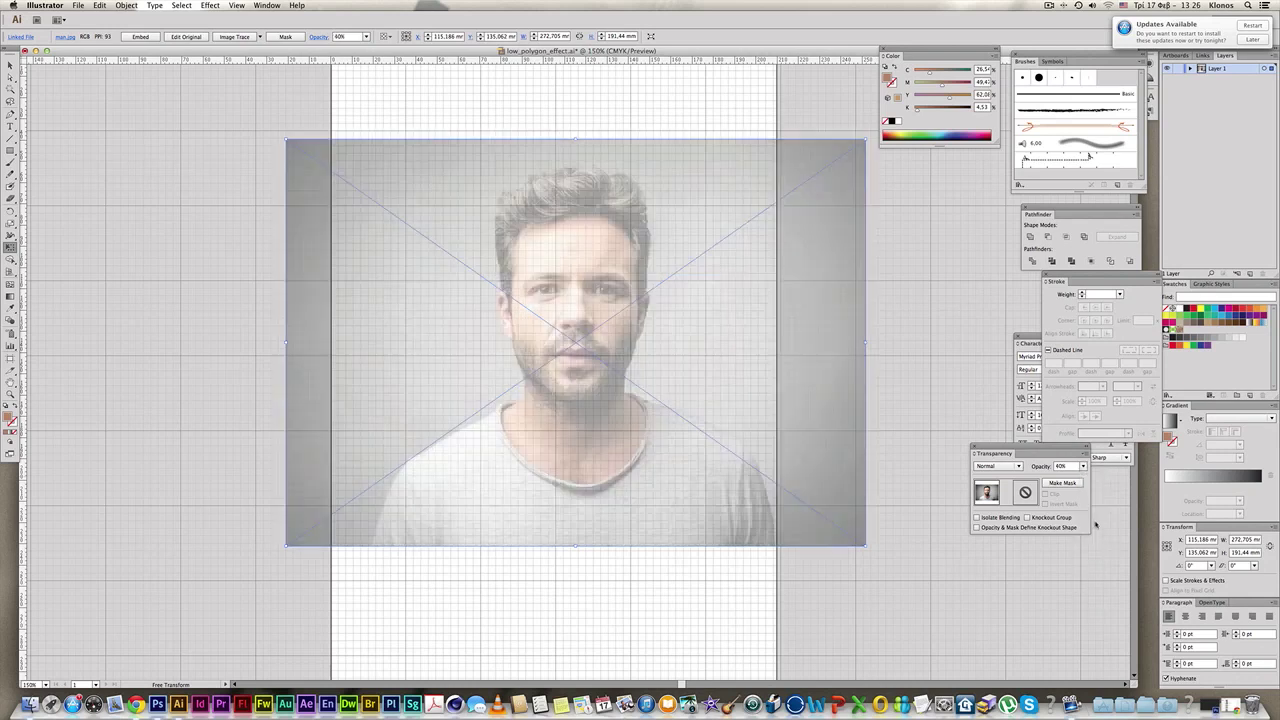
Move the photo so the middle of the face lines up with a major vertical grid line.
key("space")
mouse_move(661, 277)
left_mouse_down()
mouse_move(687, 291)
mouse_move(661, 283)
left_mouse_up()
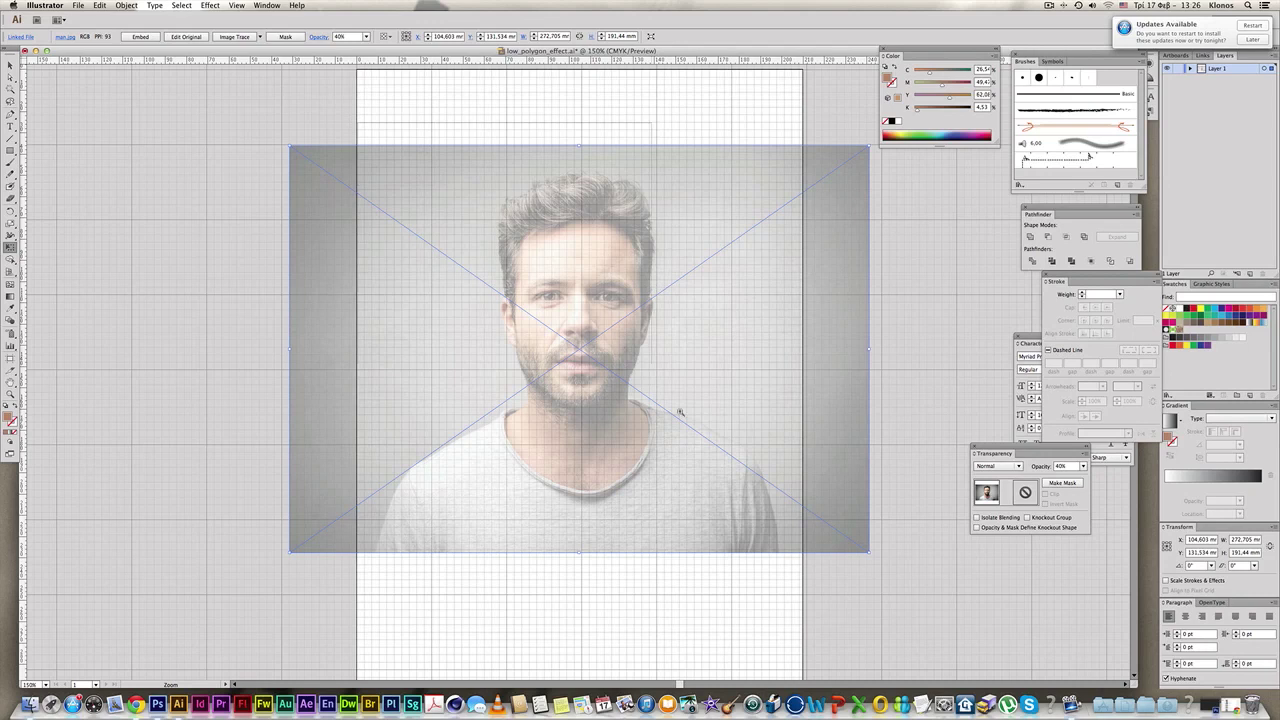
scroll(677, 410, "up", 3)
left_click_drag(720, 417, 614, 371)
left_click_drag(652, 415, 660, 414)
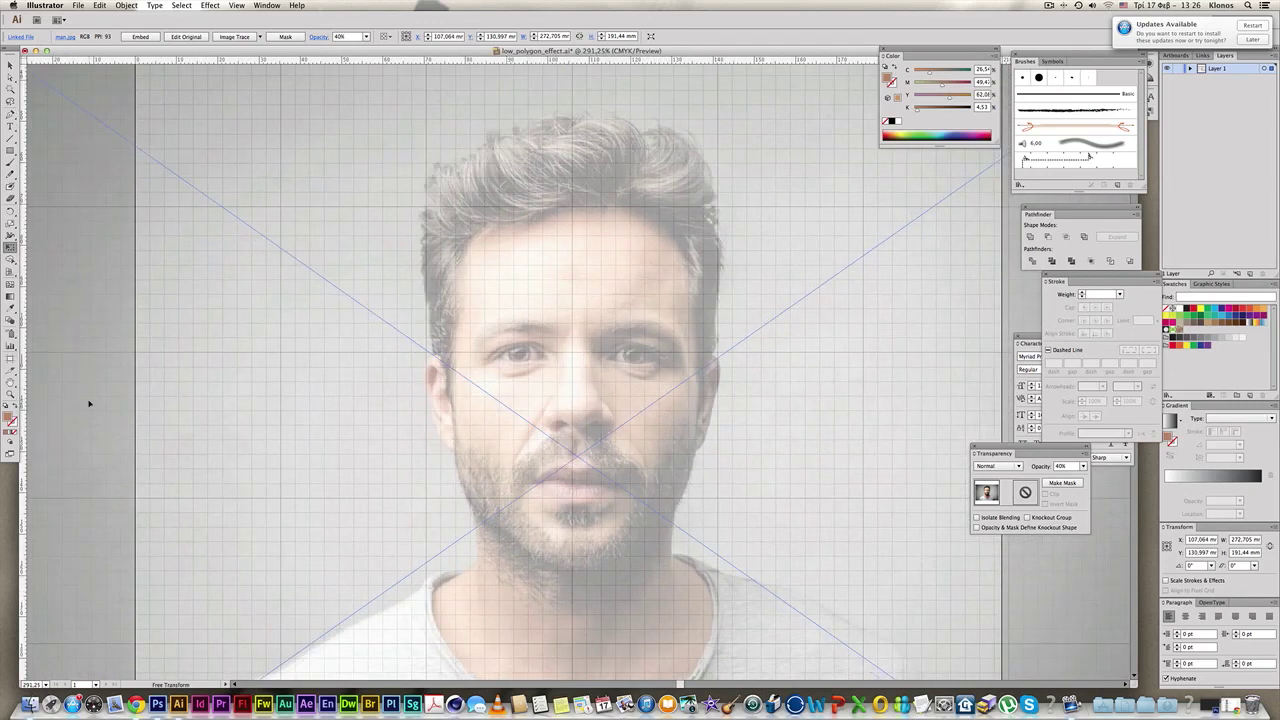
left_click_drag(23, 460, 576, 481)
Turn off Snap to Grid and draw a test shape beside the face with the Pen tool, deleting it once drawn.
left_click(237, 6)
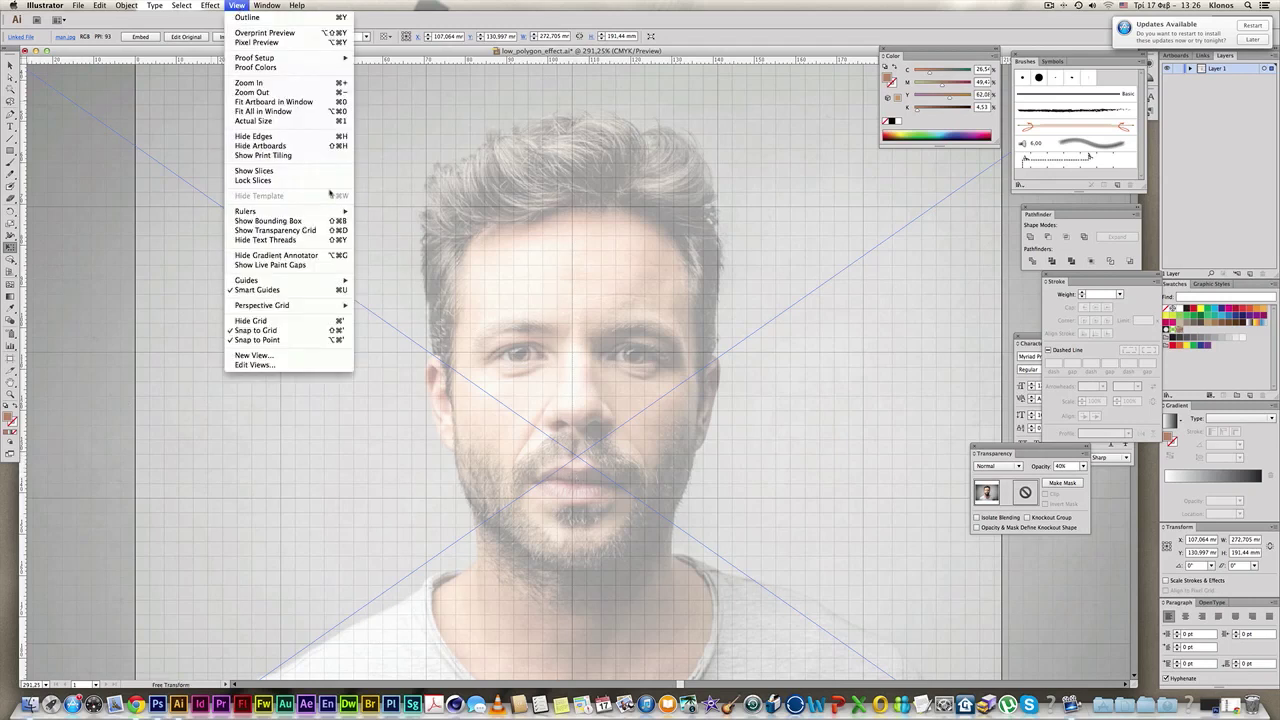
mouse_move(317, 281)
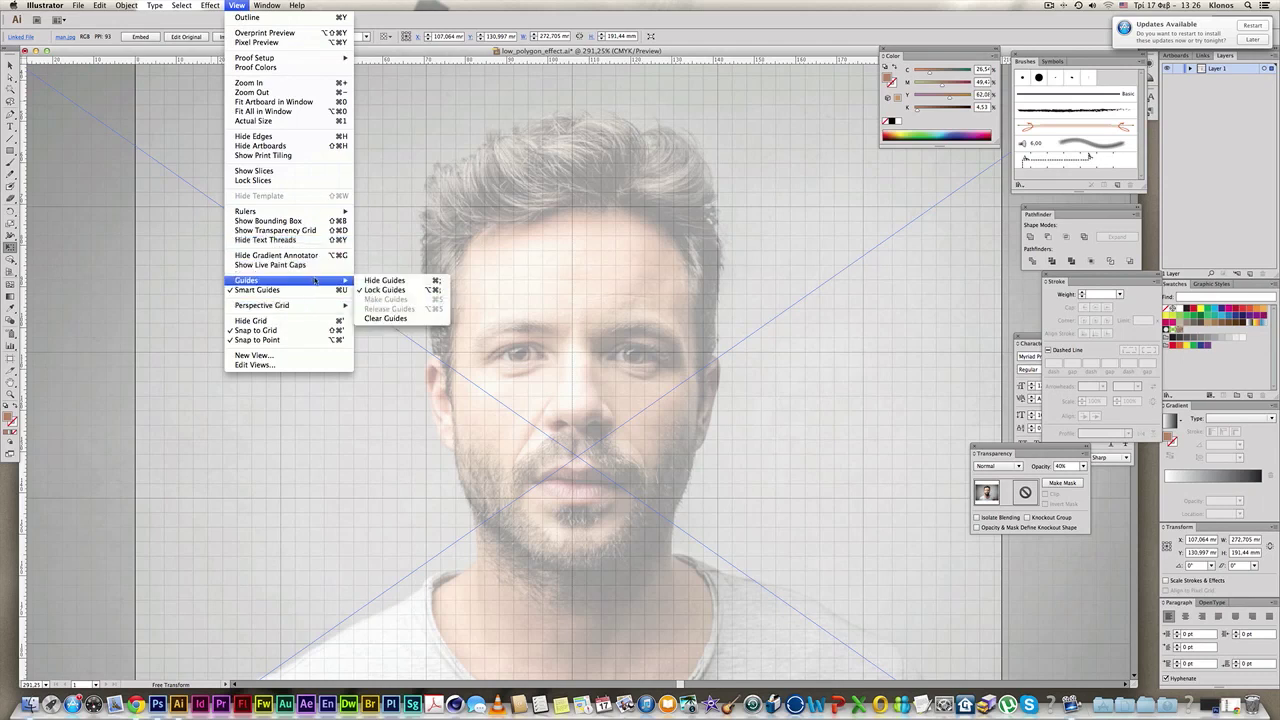
left_click(292, 331)
key("m")
key("p")
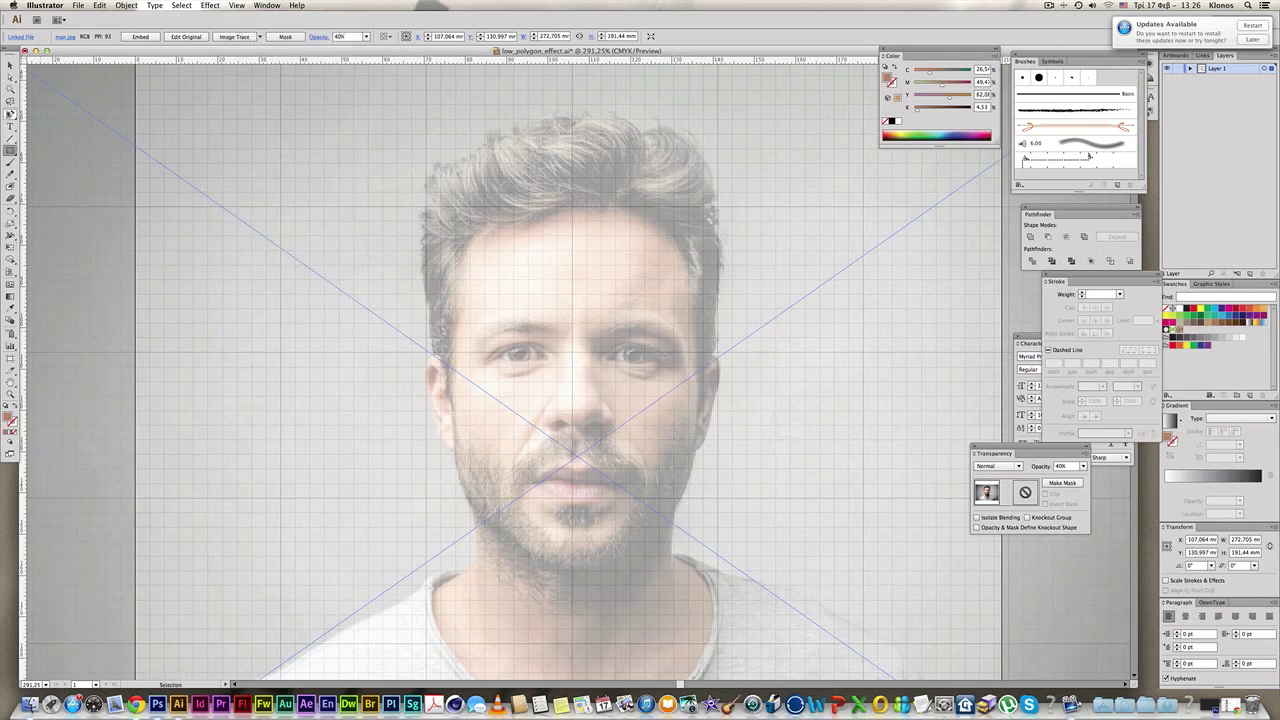
left_click(295, 237)
left_click(336, 255)
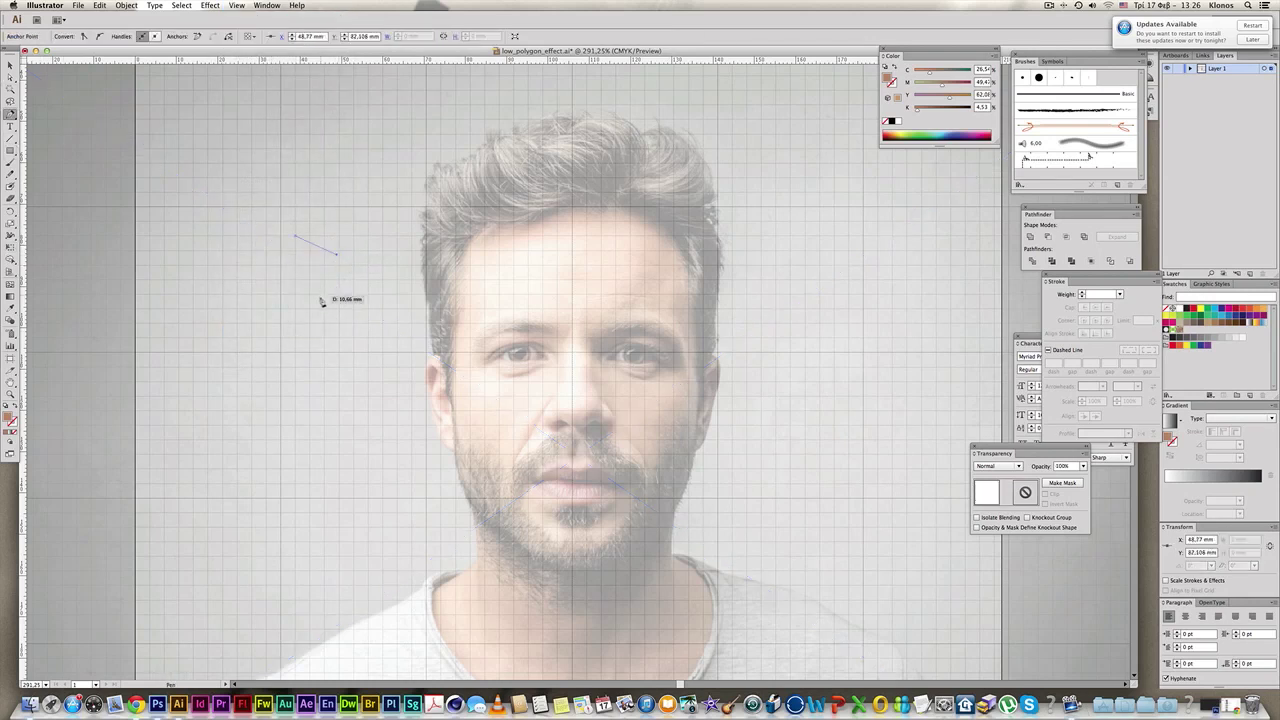
left_click(320, 297)
left_click(286, 293)
key("BackSpace")
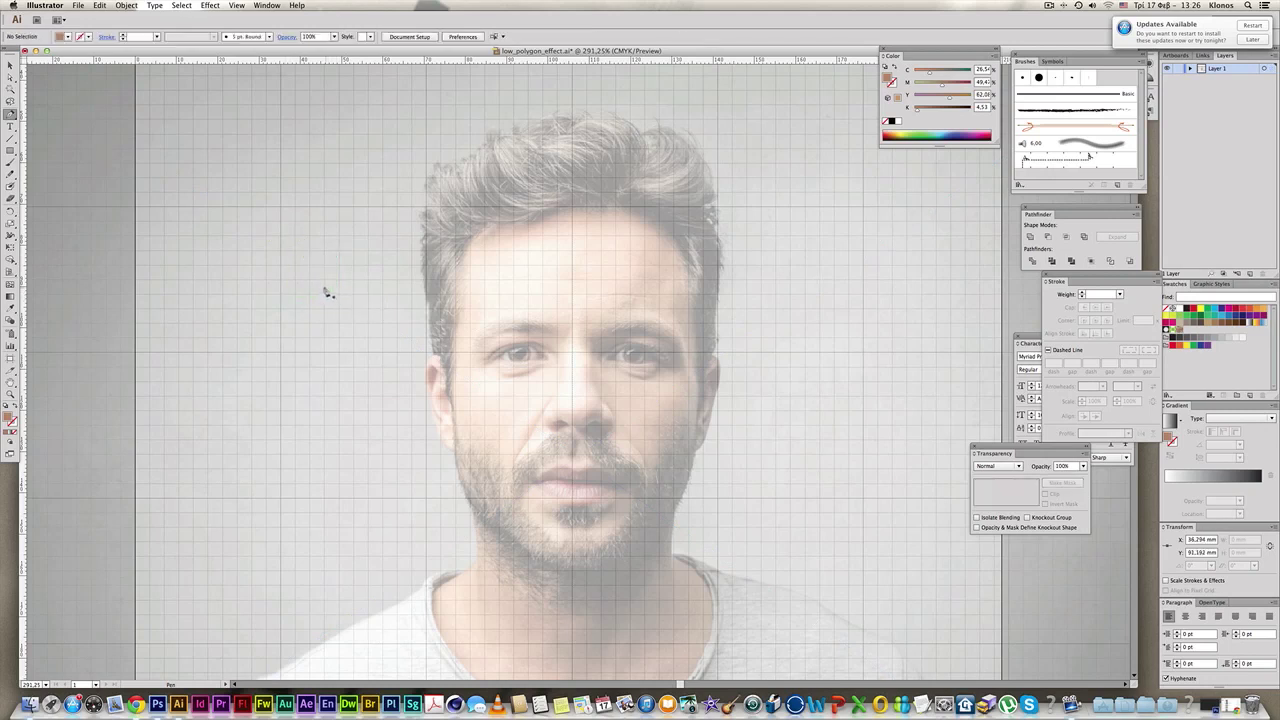
Turn on Snap to Grid and draw a closed four-sided test shape beside the face, deleting it once drawn.
left_click(235, 6)
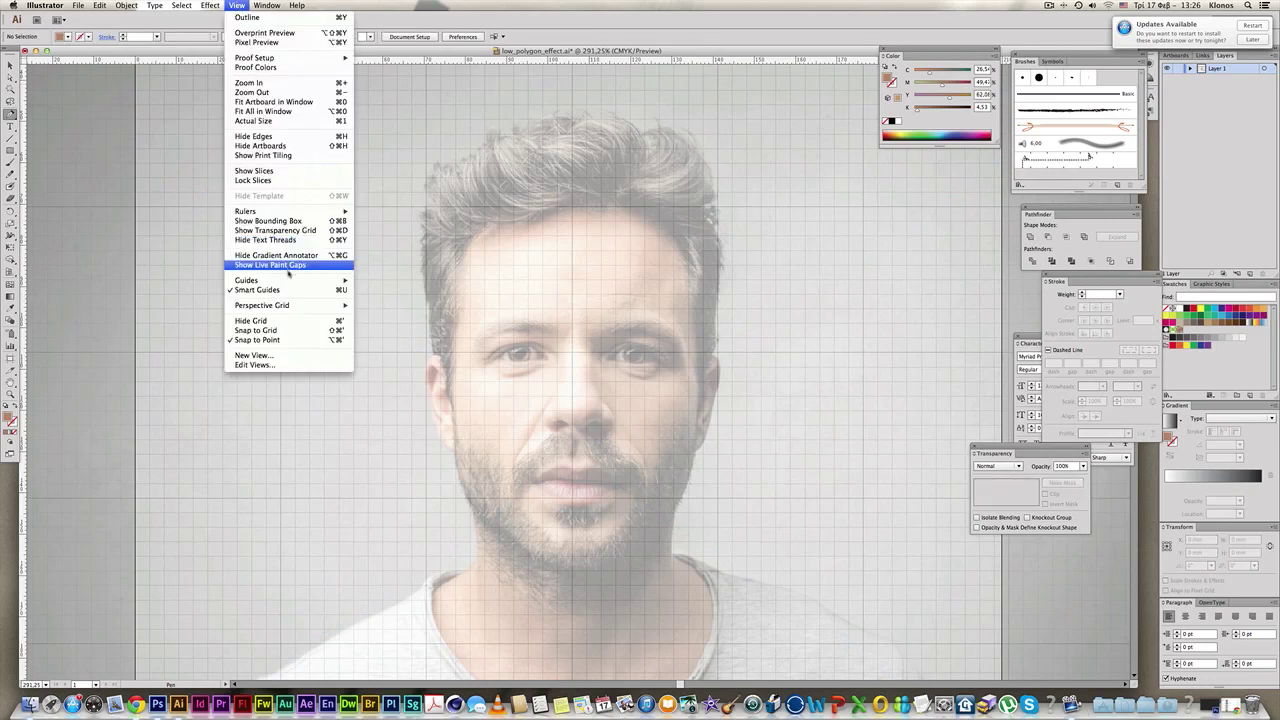
left_click(290, 330)
left_click(282, 268)
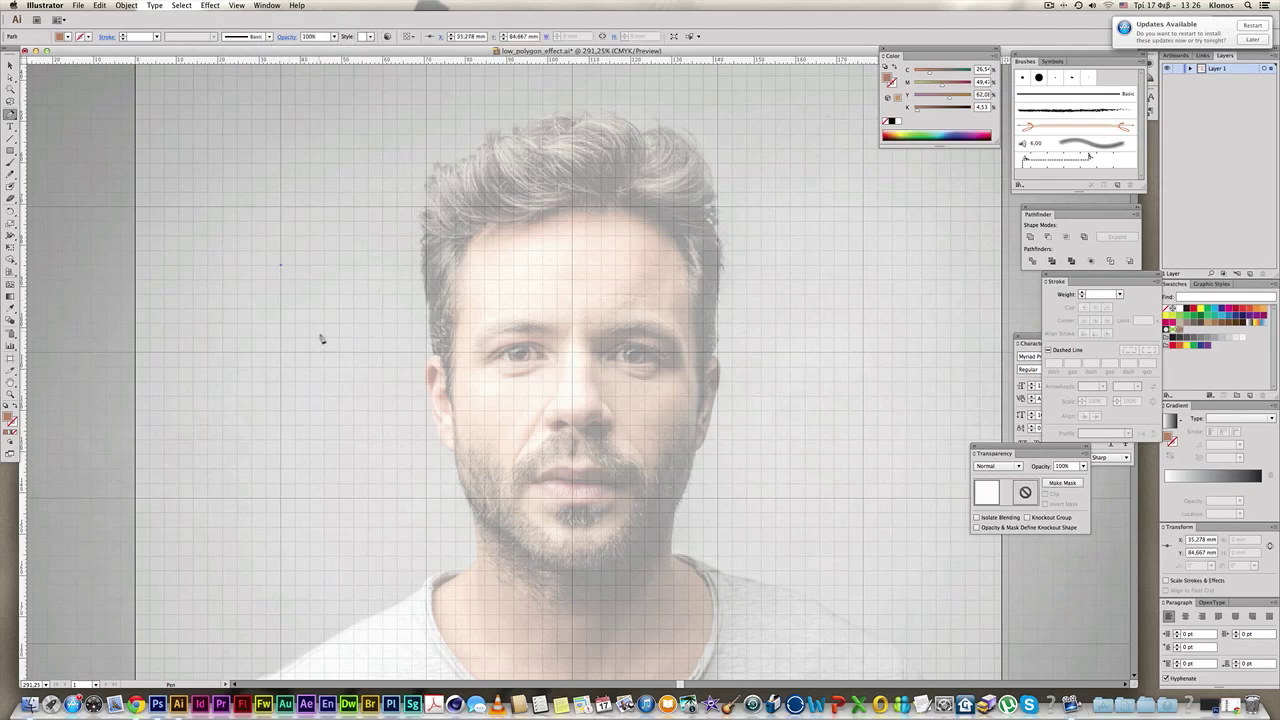
left_click(324, 323)
left_click(285, 352)
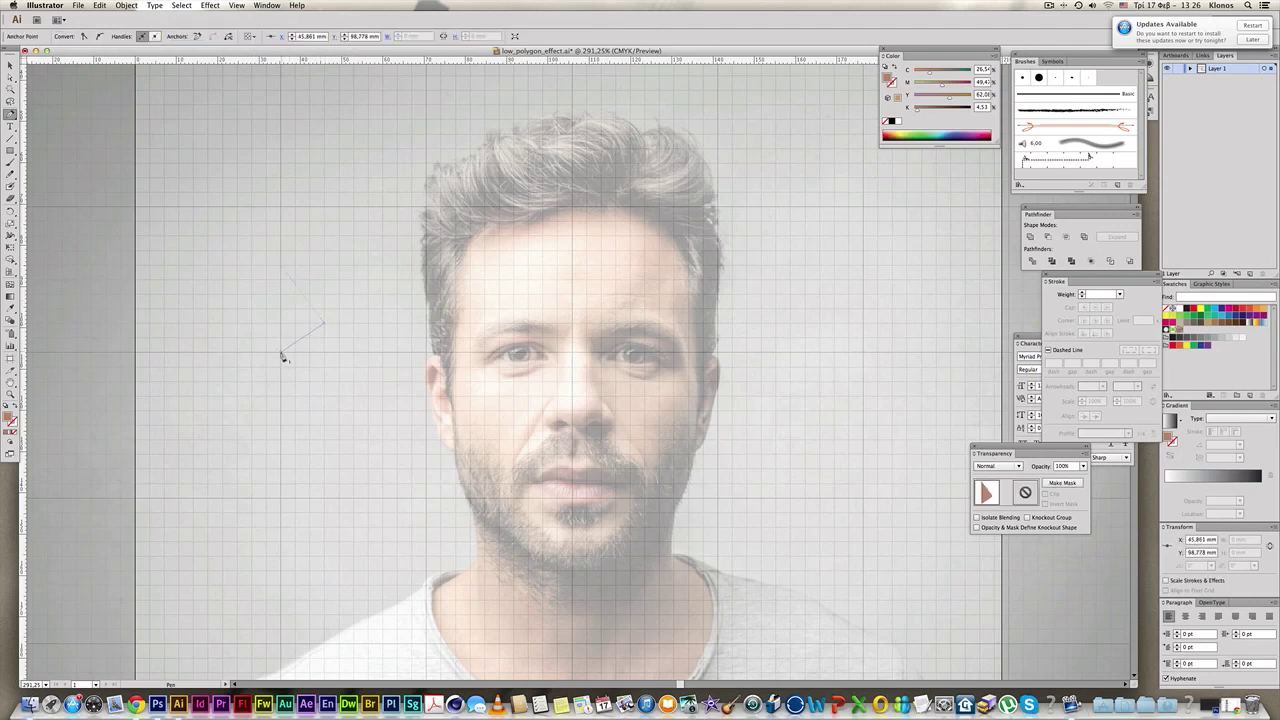
left_click(252, 294)
left_click(282, 266)
key("Delete")
key("Delete")
Turn off Snap to Grid and shift the photo until the face's centre sits on the major vertical grid line.
key("v")
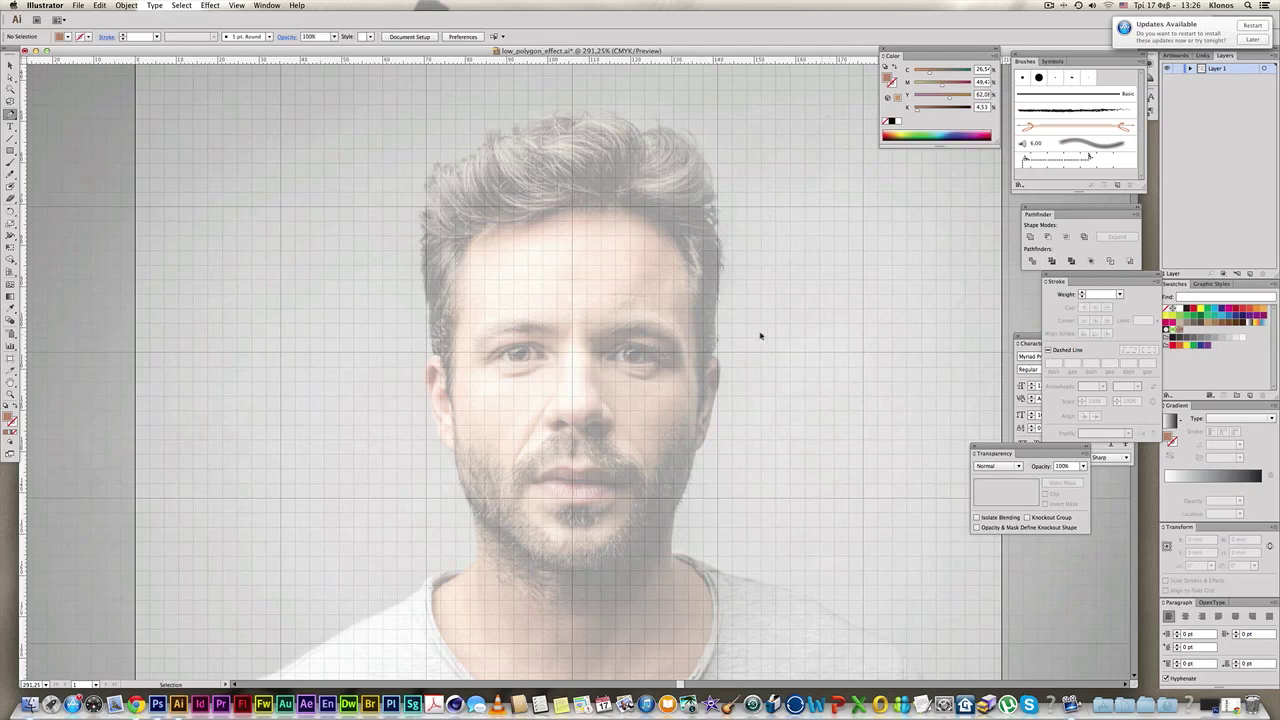
left_click(760, 334)
left_click_drag(722, 384, 729, 381)
key("super+z")
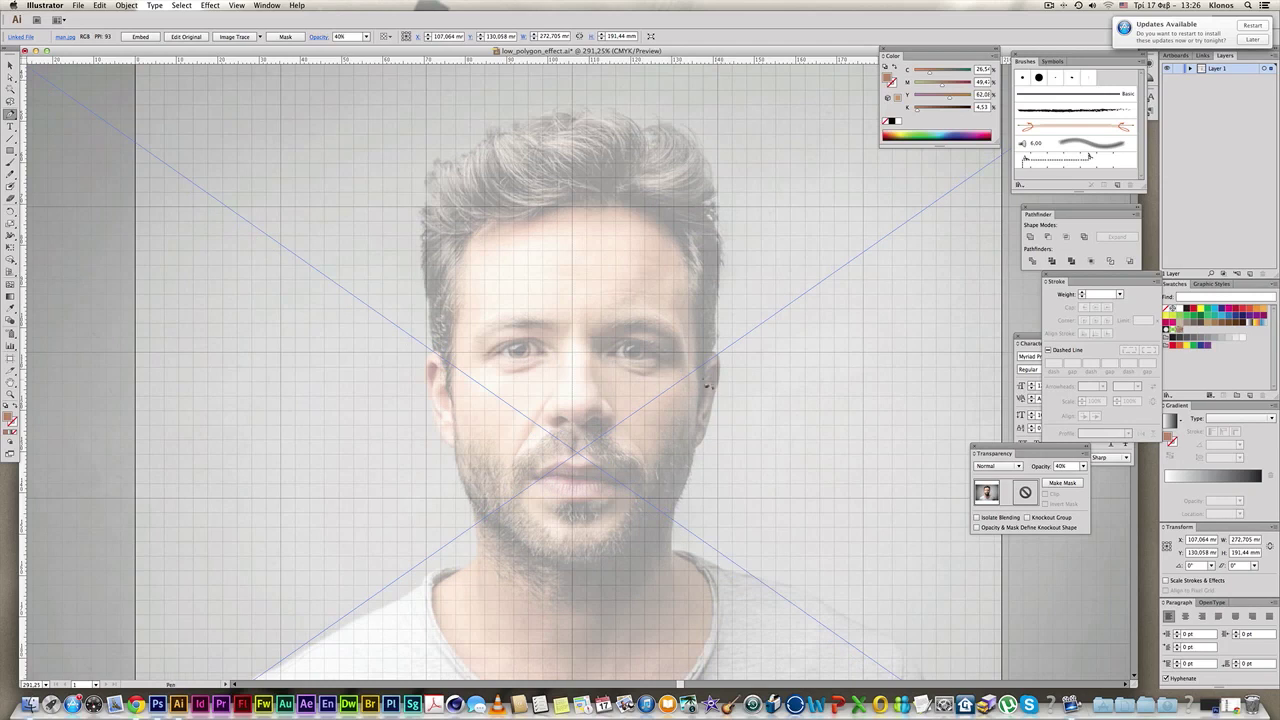
left_click(237, 6)
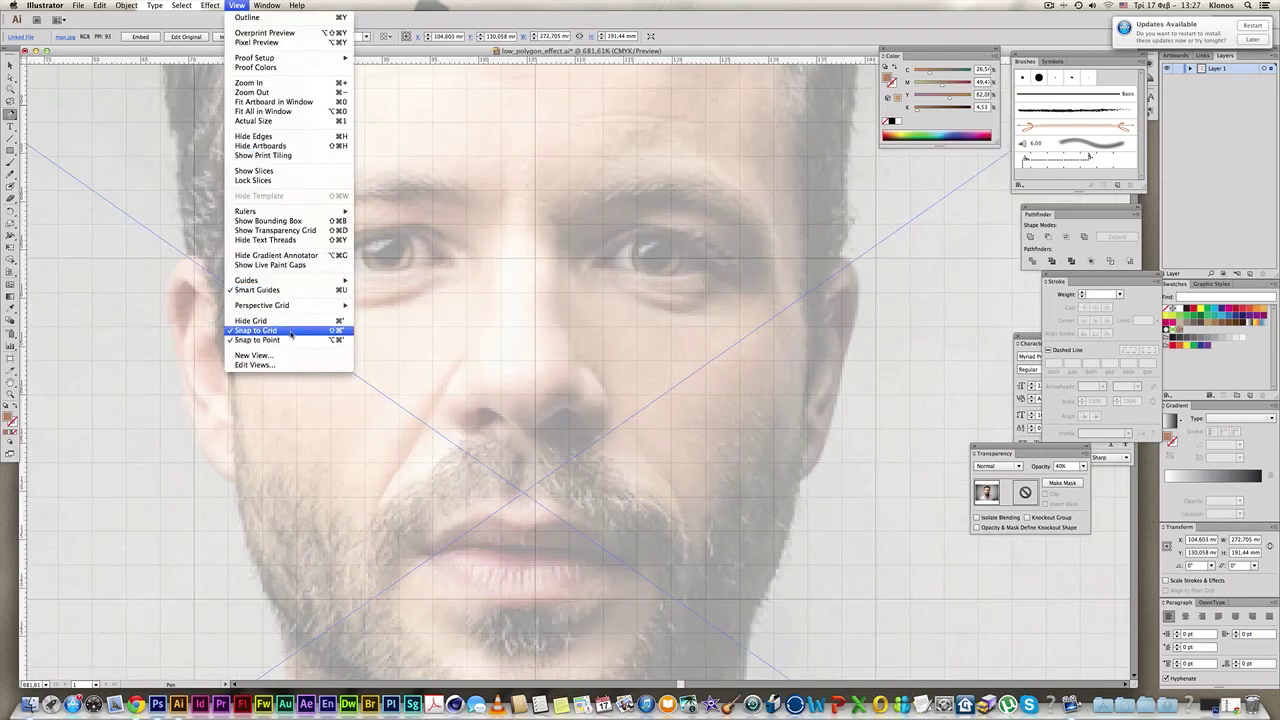
left_click(290, 332)
left_click_drag(566, 413, 574, 415)
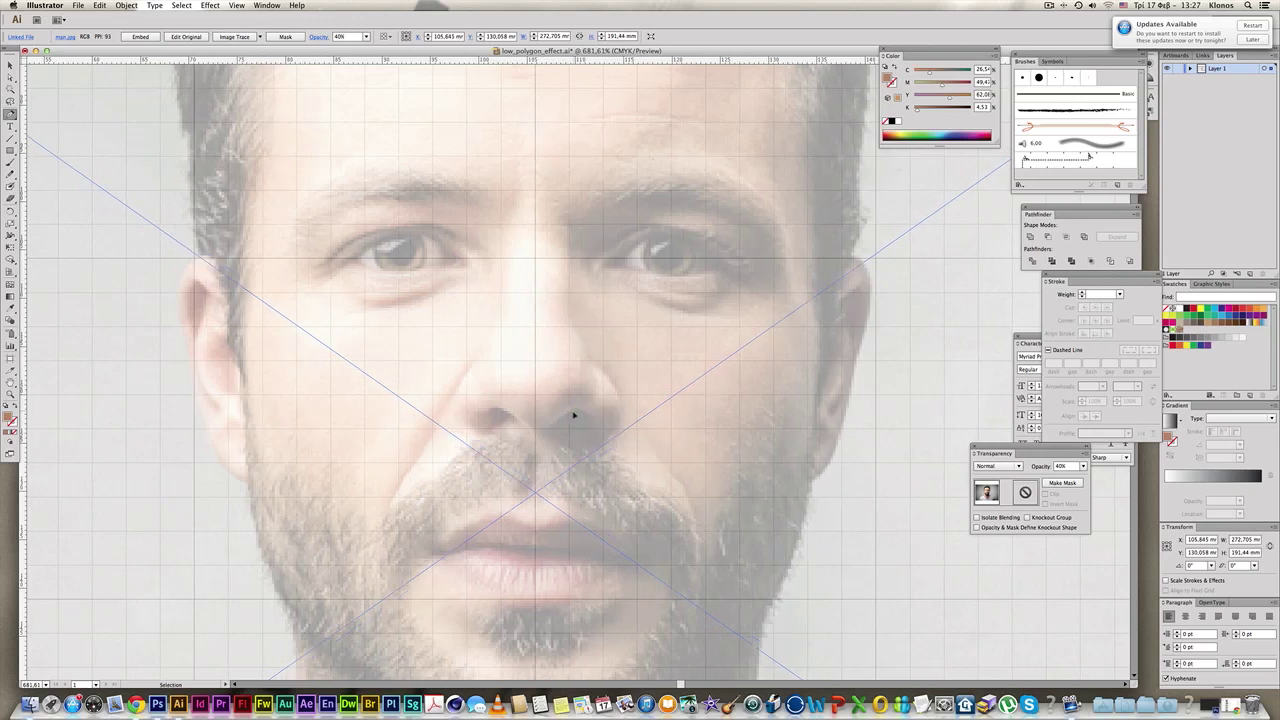
Turn Snap to Grid back on.
left_click(236, 5)
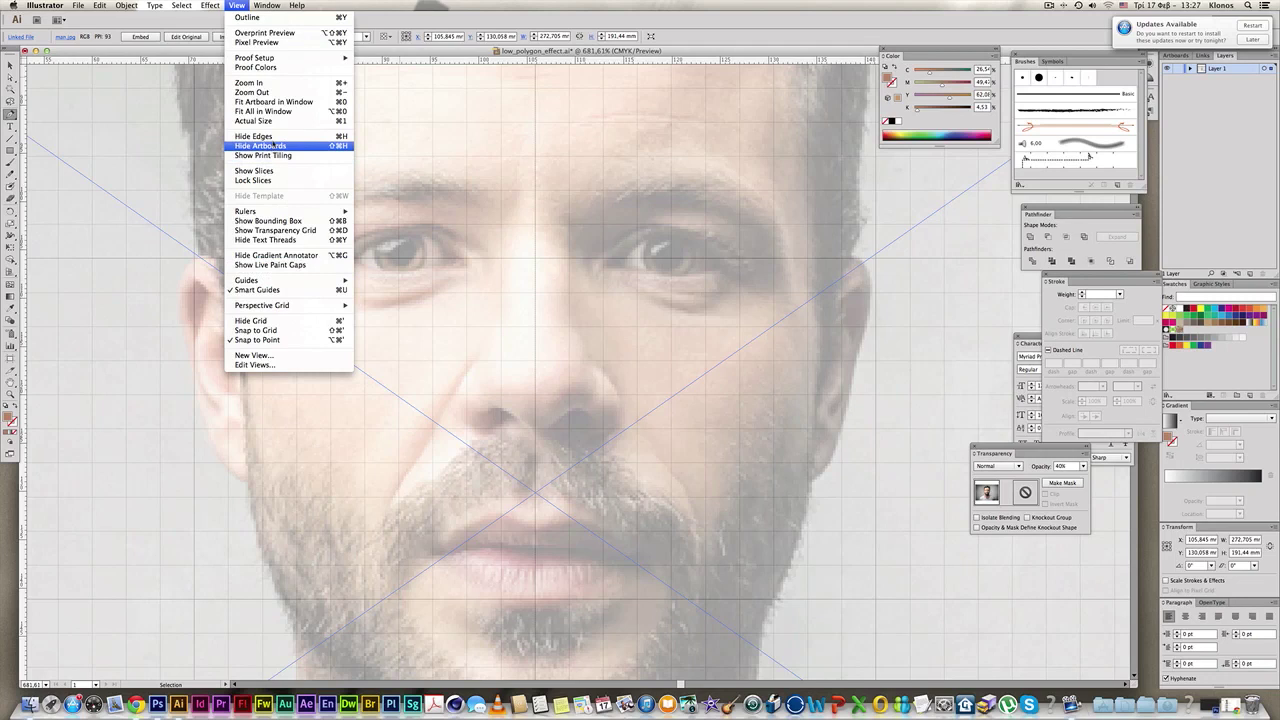
left_click(265, 330)
key("space")
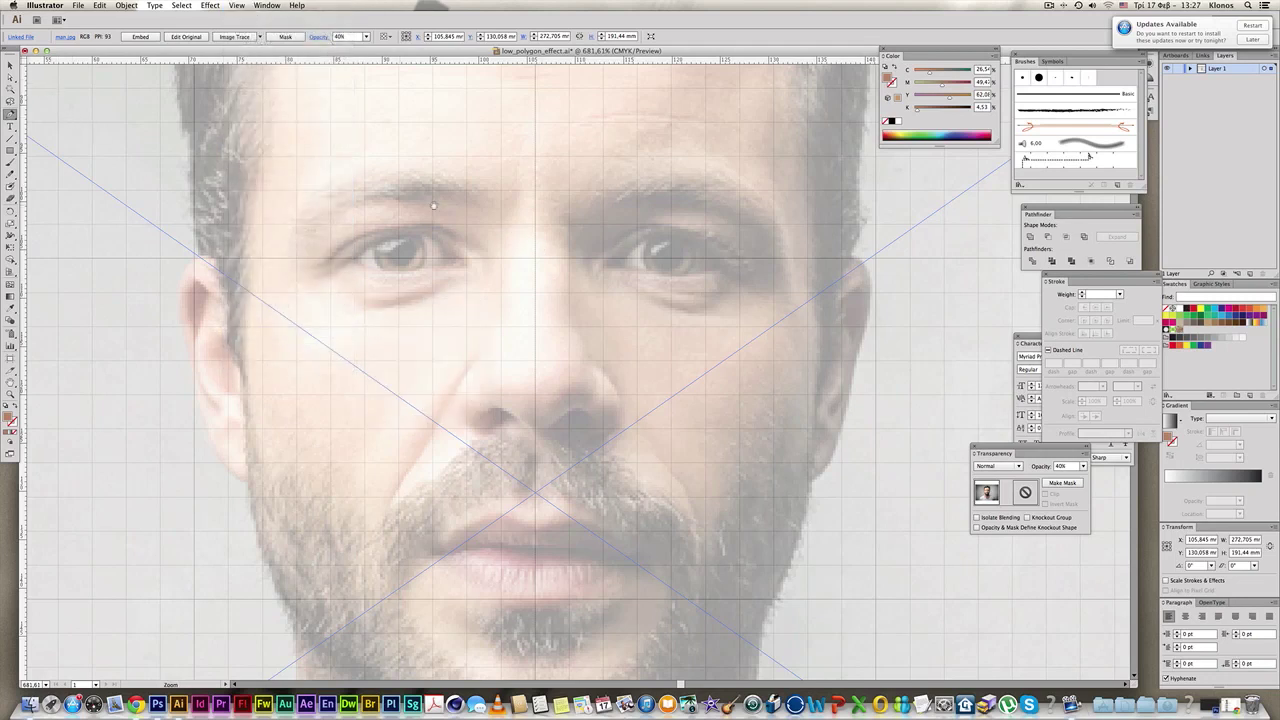
left_click_drag(419, 200, 460, 218)
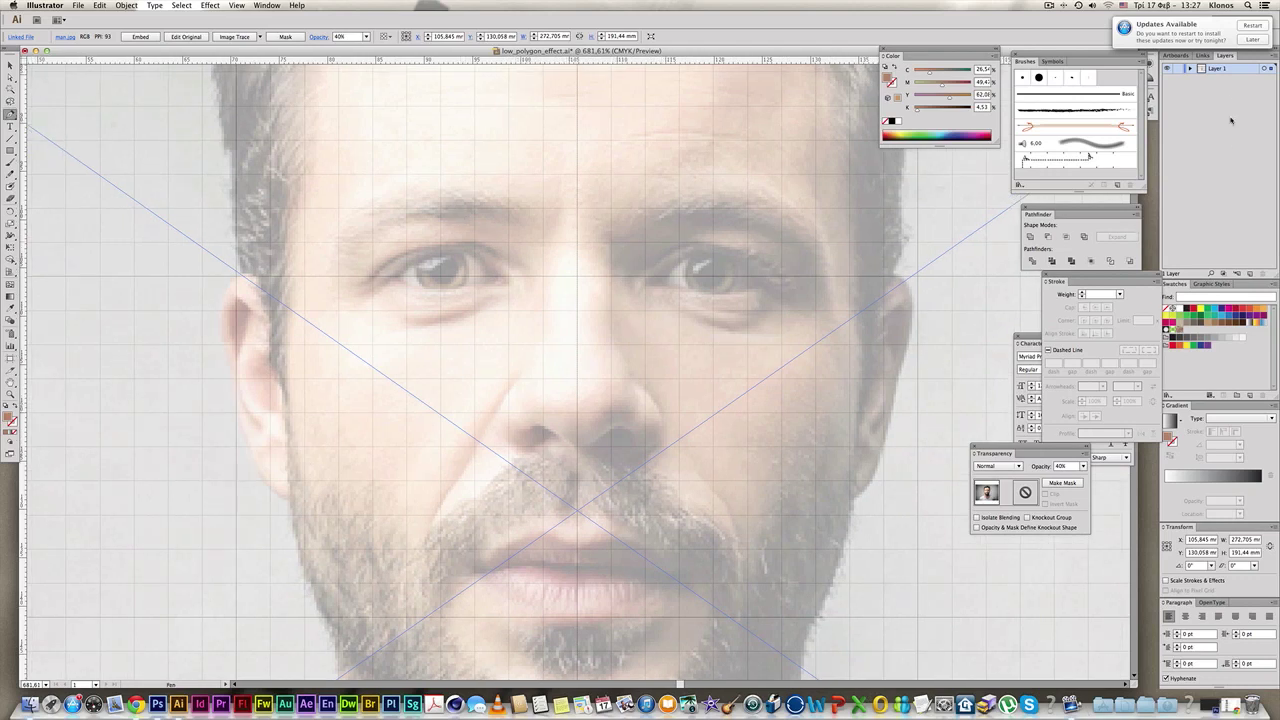
Rename Layer 1 as "back" and lock it.
double_click(1216, 69)
type("bd")
key("Return")
left_click(1180, 68)
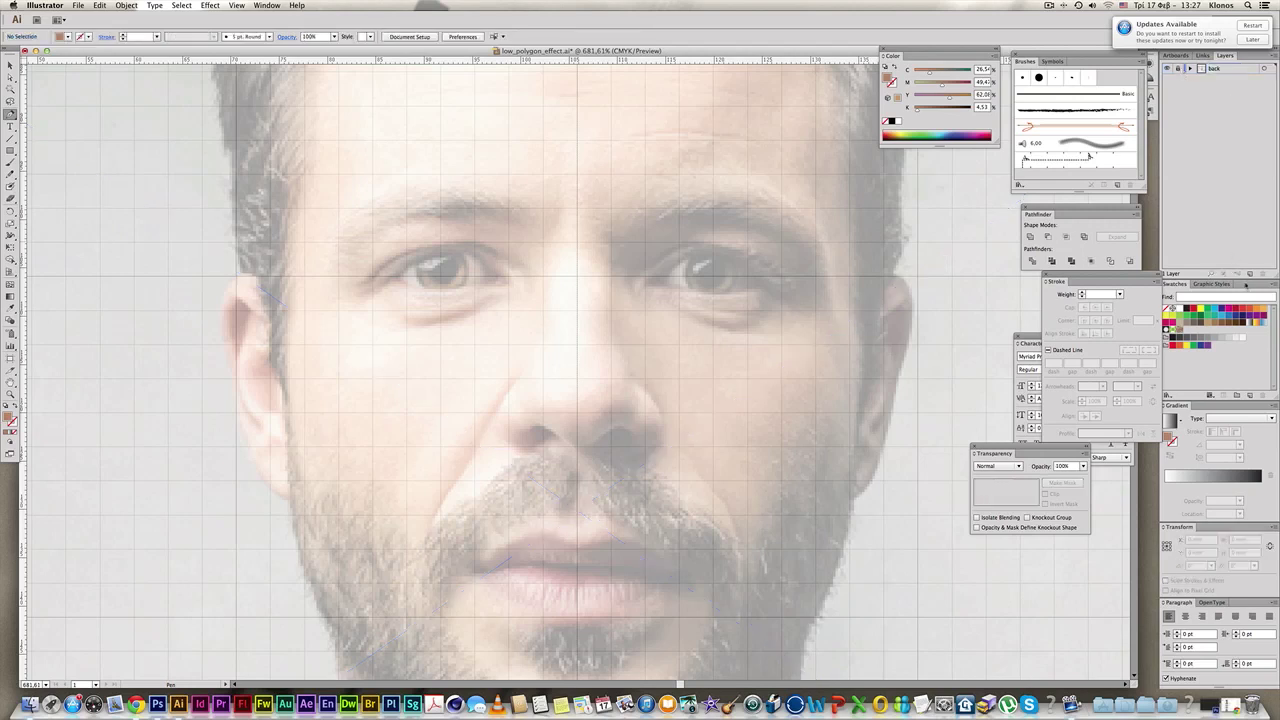
Create a new layer named "triangles" above the back layer.
left_click(1249, 273)
double_click(1212, 69)
type("triangles")
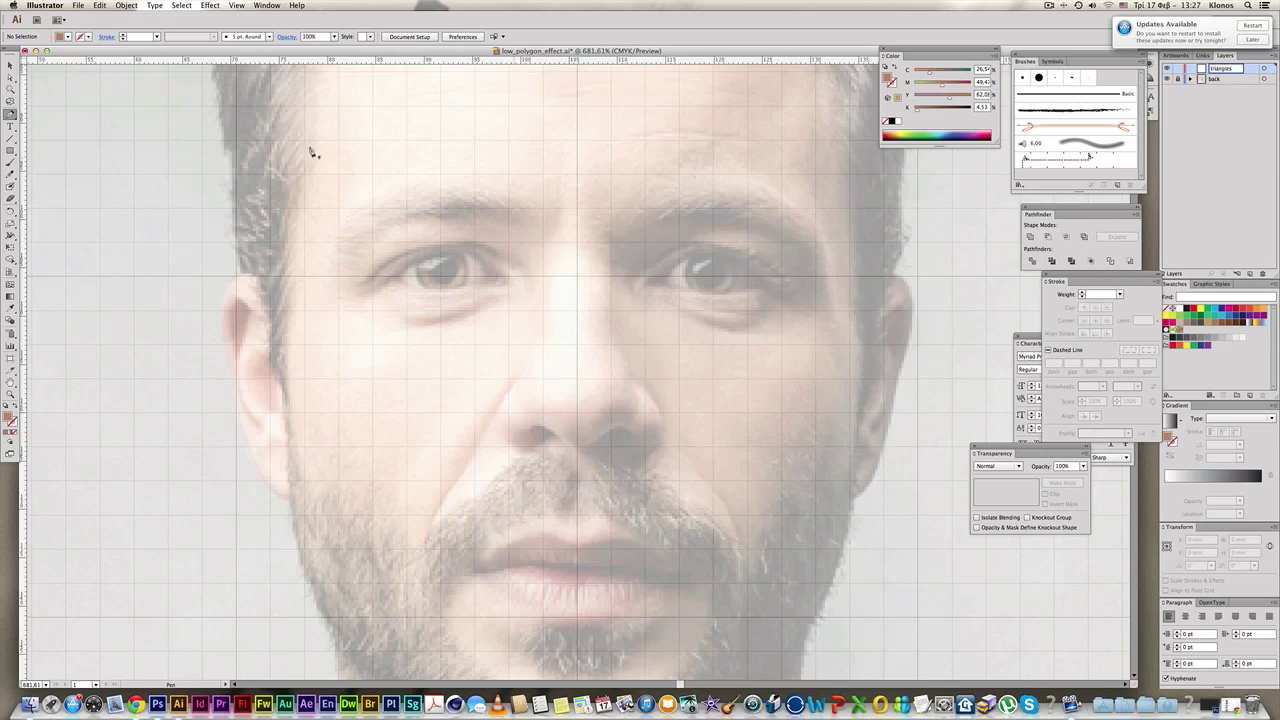
Set the drawing style to no fill and a pure yellow (Y 100) stroke with a weight of 0.5 pt.
left_click(10, 66)
left_click(886, 121)
left_click(898, 121)
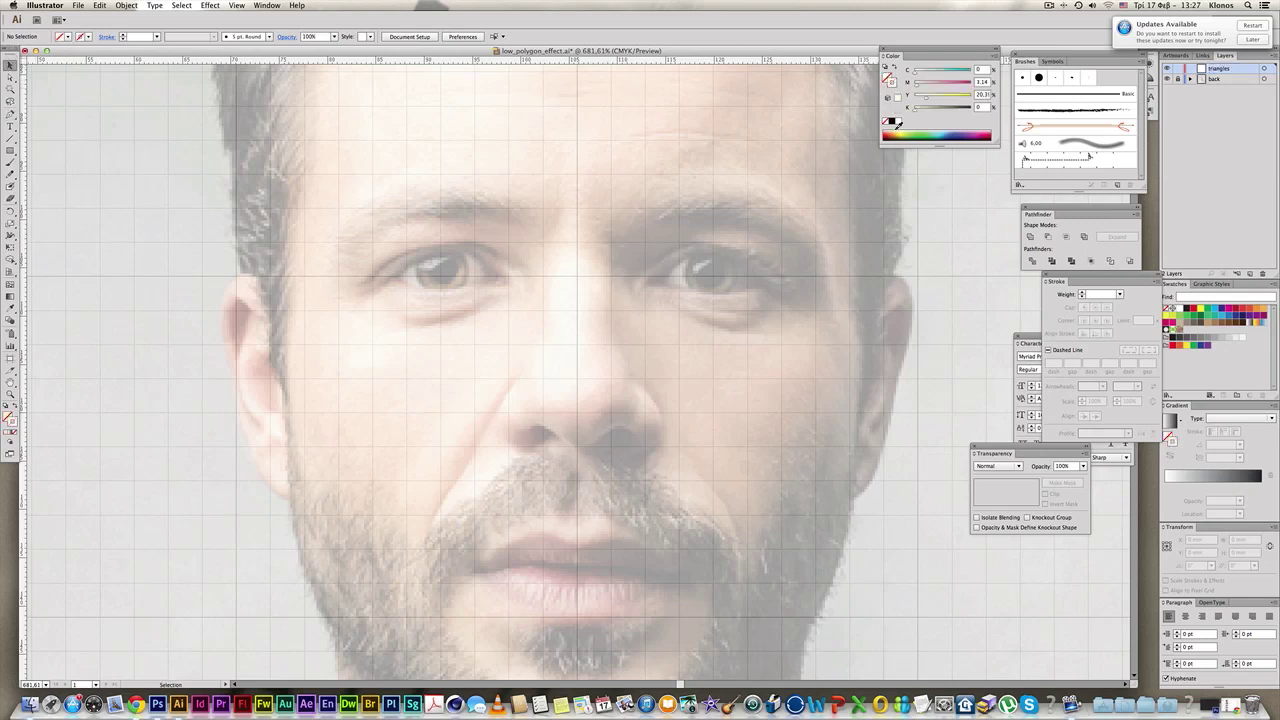
left_click_drag(918, 97, 972, 97)
mouse_move(915, 85)
left_mouse_down()
mouse_move(935, 90)
mouse_move(908, 85)
left_mouse_up()
left_click(1104, 295)
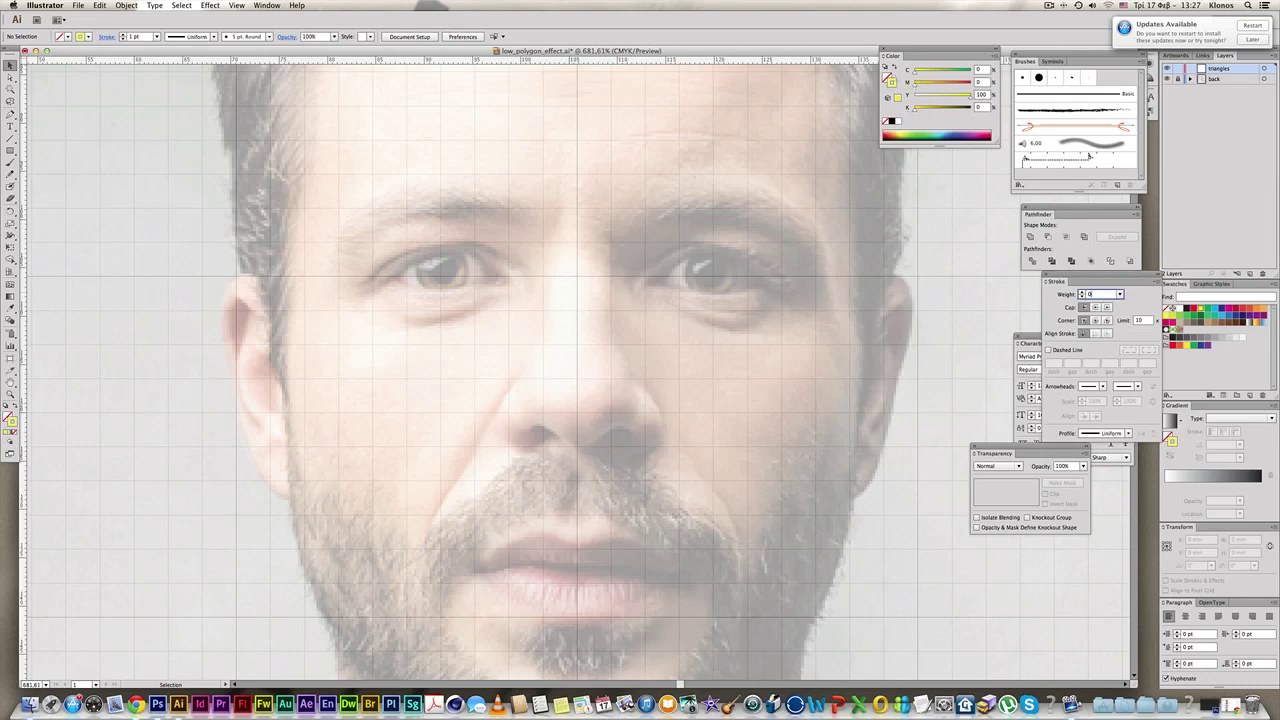
key("Return")
Draw a right triangle with about 3.5 mm legs at the inner corner of the left-hand eye using the Pen tool.
left_click(10, 113)
key("space")
left_click(525, 276, "super")
key("super+equal")
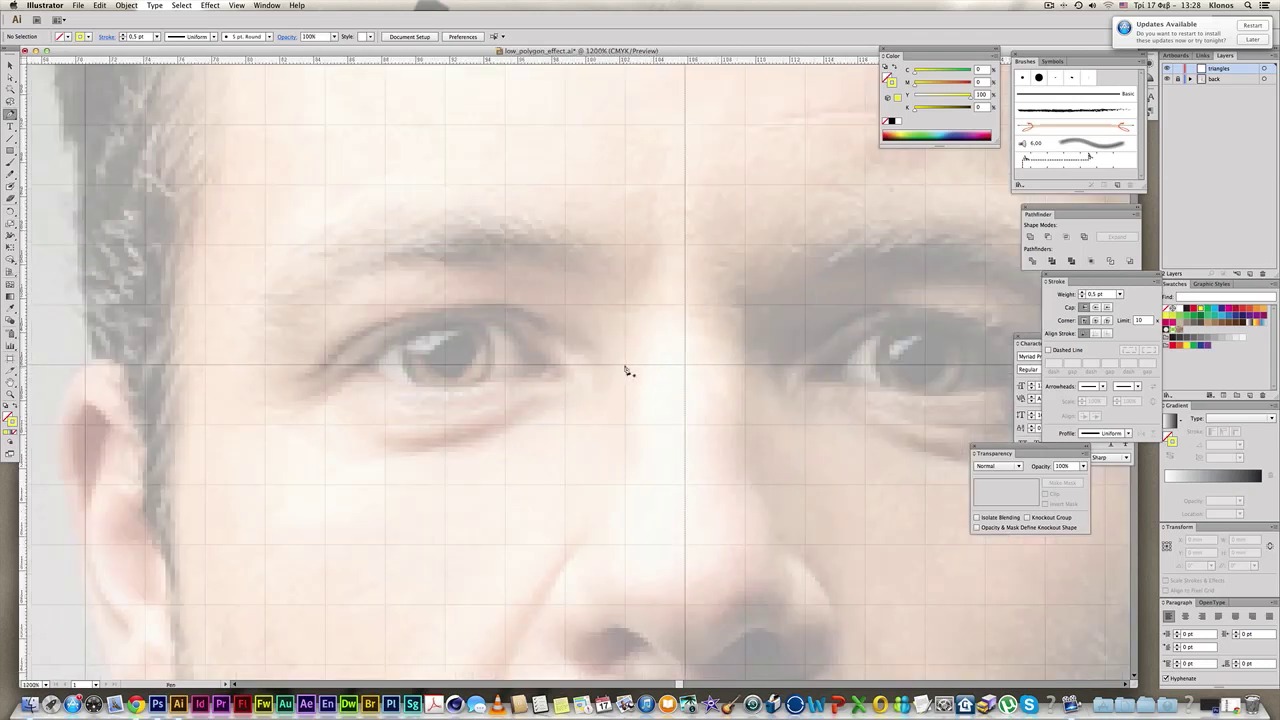
left_click(625, 365)
left_click(566, 308)
left_click(565, 364)
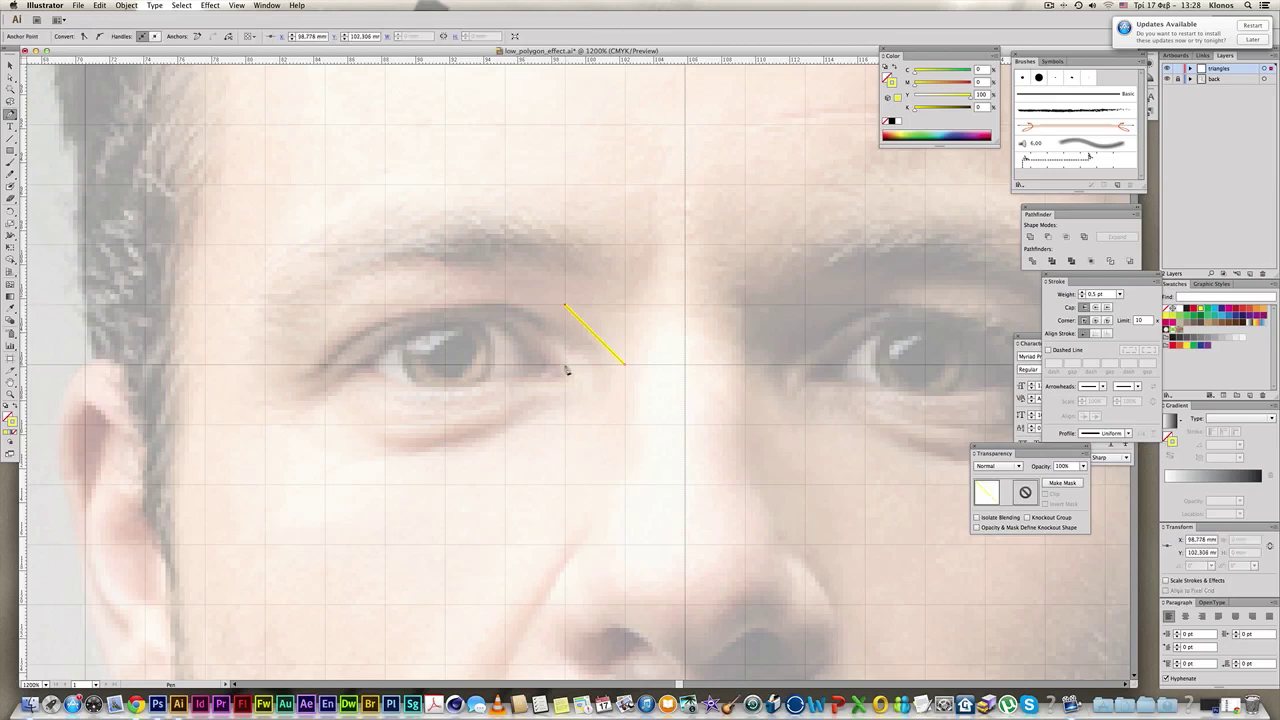
left_click(626, 366)
key("super+shift+a")
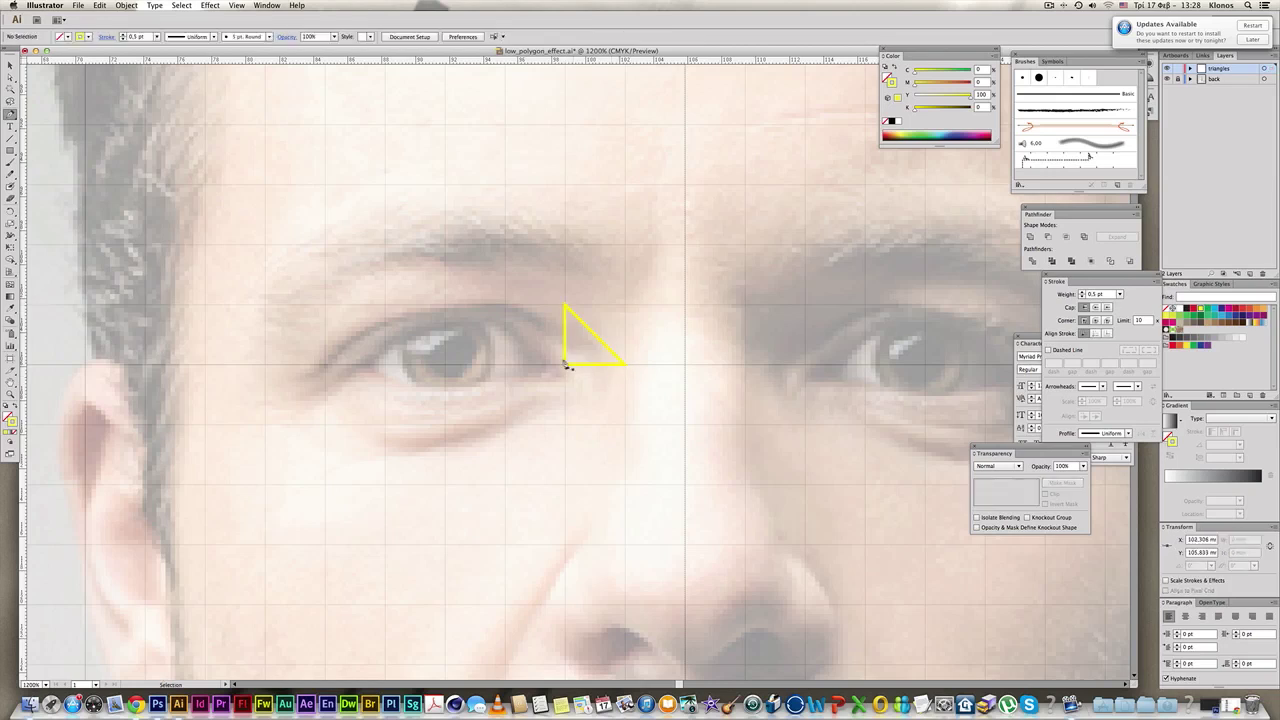
Draw a second grid-snapped triangle sharing the first triangle's vertical edge, extending one grid cell toward the left-hand eye.
left_click(565, 365)
left_click(505, 304)
left_click(566, 305)
left_click(565, 365)
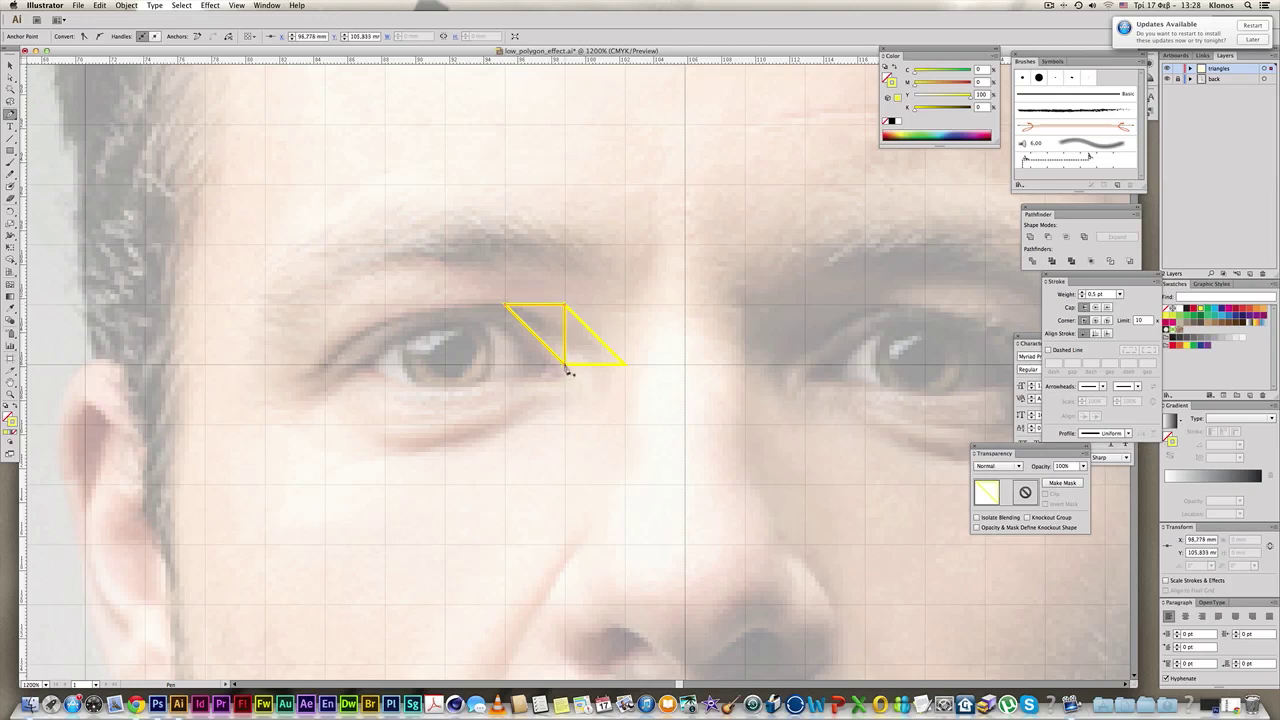
key("super+shift+a")
Draw a third triangle below the second one's diagonal, completing a one-cell square over the inner part of the eye.
left_click(565, 364)
left_click(505, 364)
left_click(505, 304)
key("super+shift+a")
Draw a slanted triangle from the first triangle's bottom edge to the grid point one cell down under the eye.
left_click(625, 364)
left_click(565, 424)
key("super+z")
left_click(506, 424)
left_click(565, 364)
left_click(625, 364)
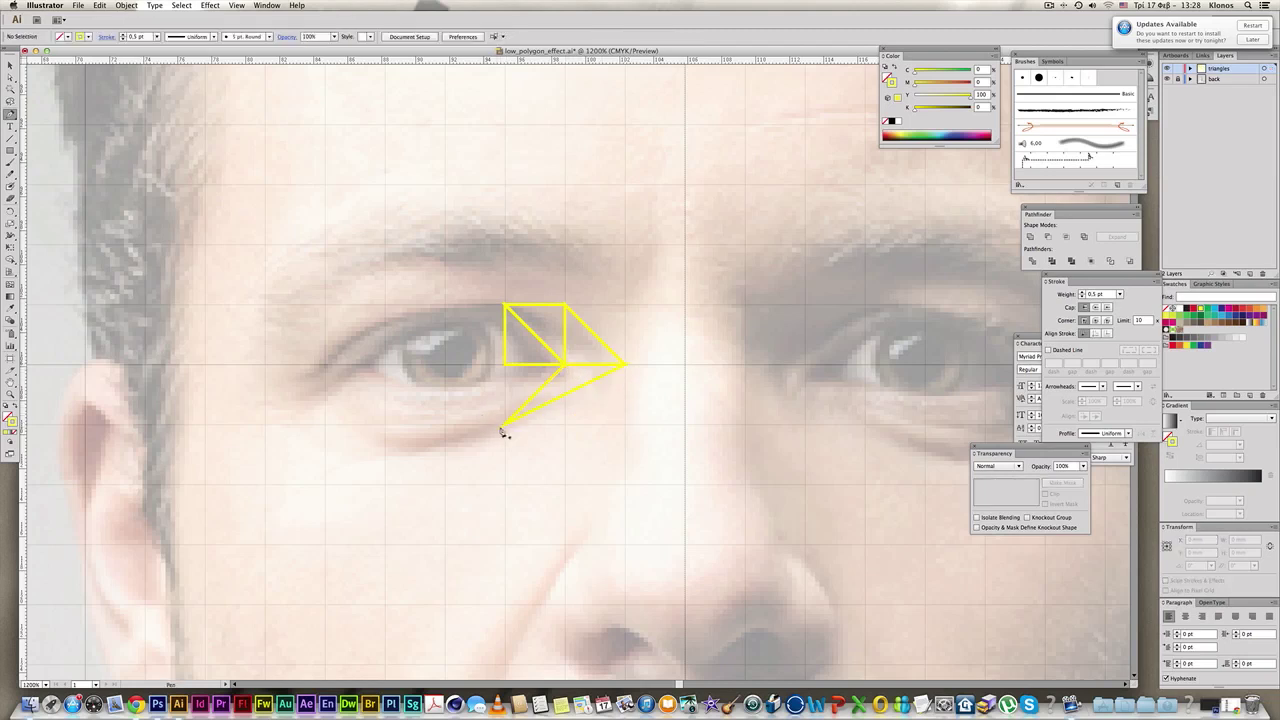
Draw a right triangle one cell below the square, closing the gap beside the slanted triangle under the inner eye.
left_click(505, 424)
left_click(505, 364)
left_click(565, 364)
left_click(505, 424)
key("super+shift+a")
Select all the triangles and give their strokes a round cap and round join.
key("super+a")
left_click(1095, 307)
left_click(1095, 320)
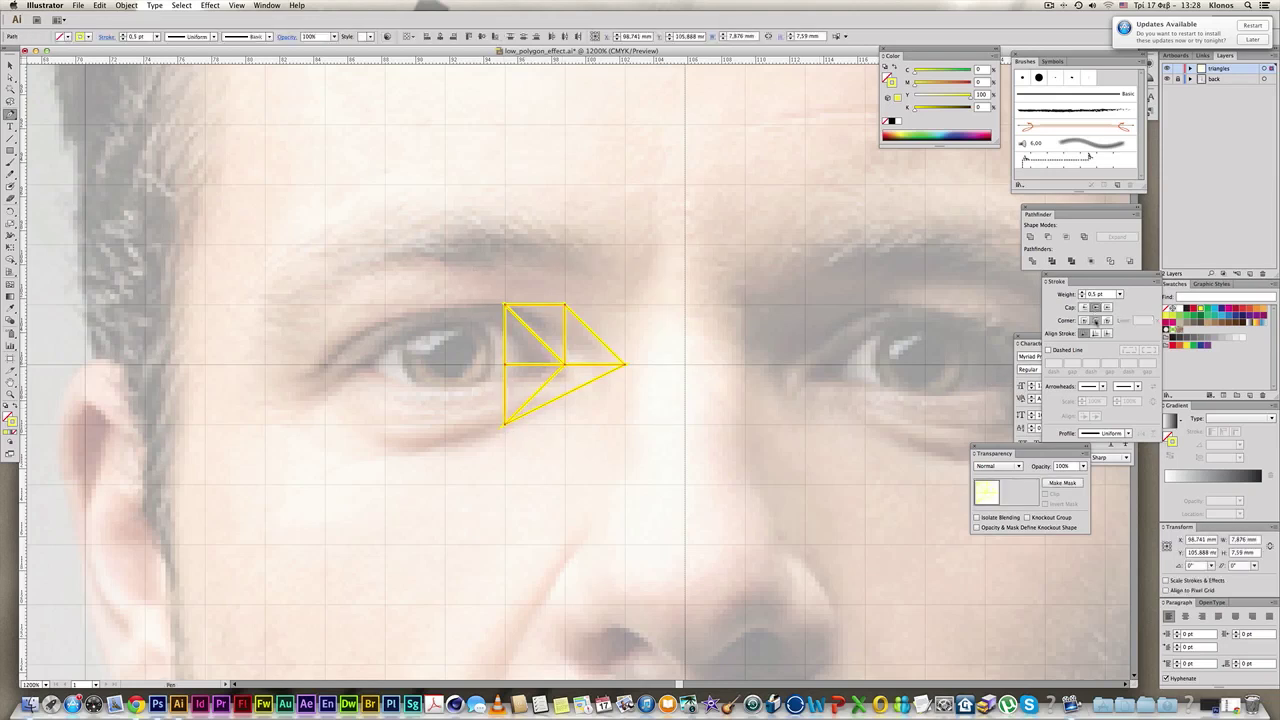
left_click(634, 420, "super")
Draw two one-cell right triangles along the lower eyelid, continuing the mesh toward the outer eye and meeting below the iris.
left_click(506, 425)
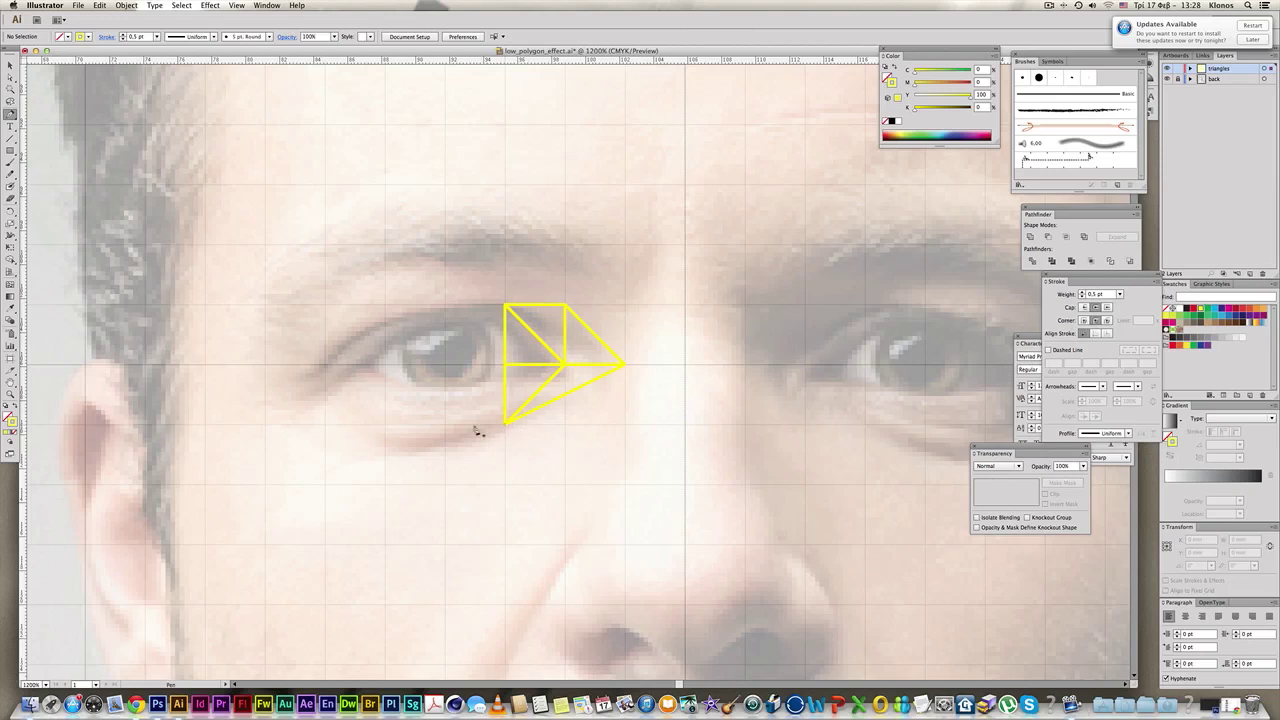
left_click(445, 424)
left_click(505, 364)
left_click(537, 460, "super")
left_click(445, 424)
left_click(385, 365)
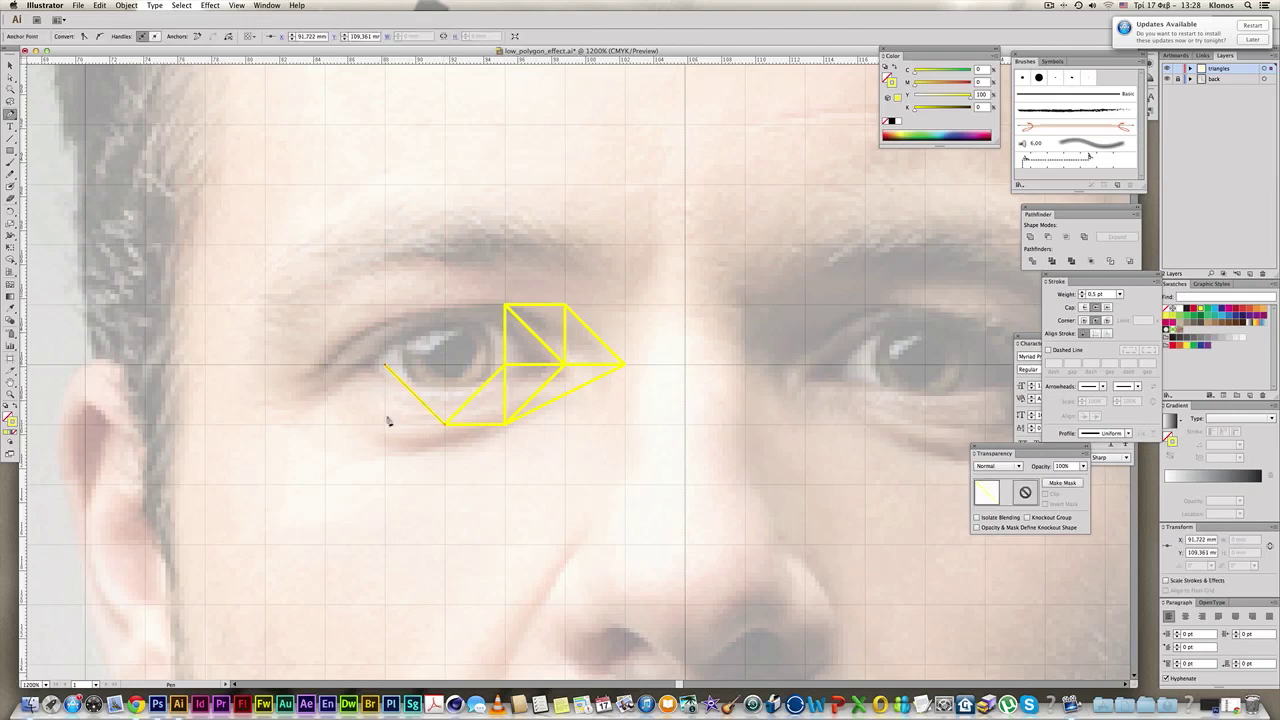
left_click(385, 424)
left_click(445, 424)
left_click(403, 390, "super")
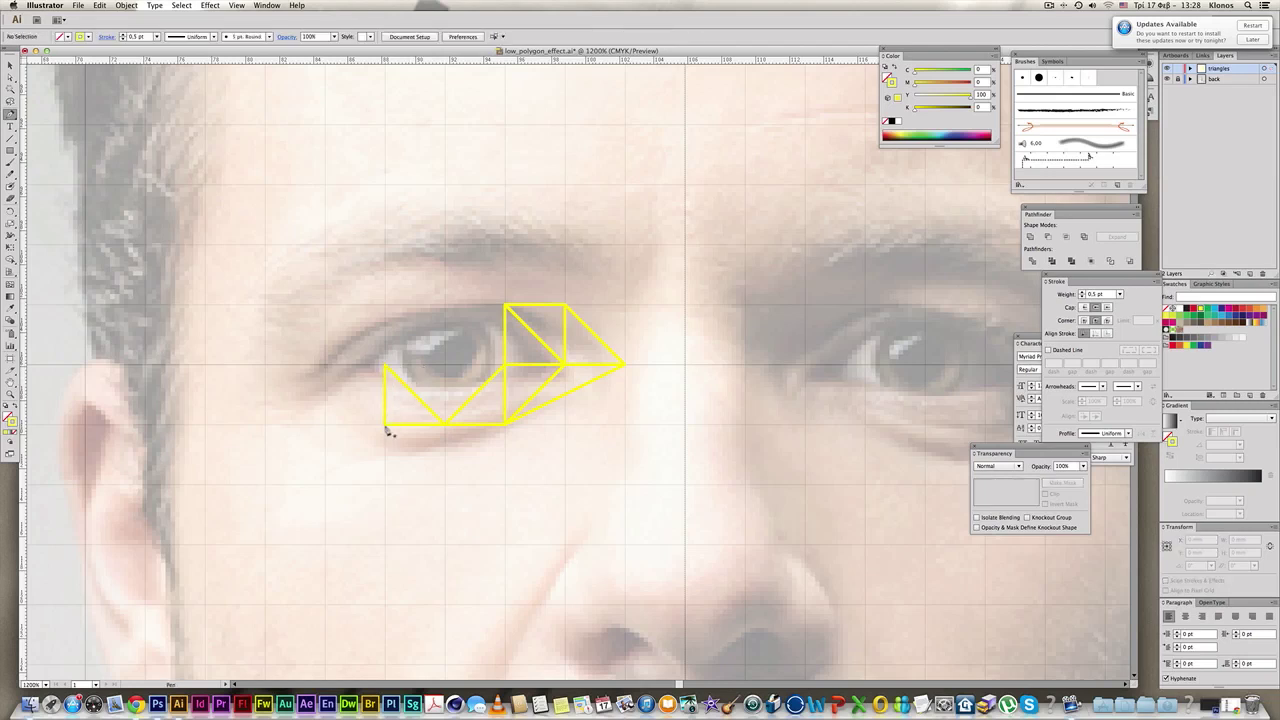
Draw one triangle below and one above the eye's horizontal grid line, both reaching the outer eye corner.
left_click(385, 424)
left_click(327, 366)
left_click(385, 365)
left_click(371, 424, "super")
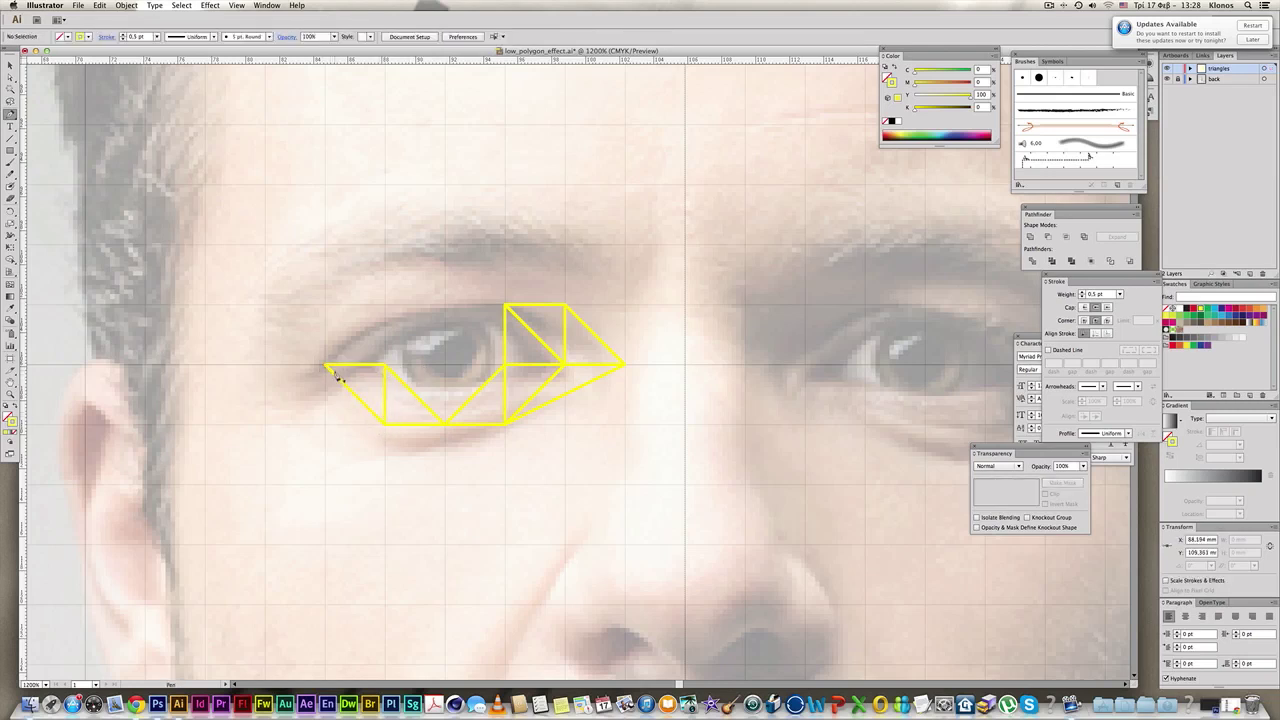
left_click(326, 365)
left_click(385, 305)
left_click(385, 365)
left_click(327, 366)
left_click(326, 366)
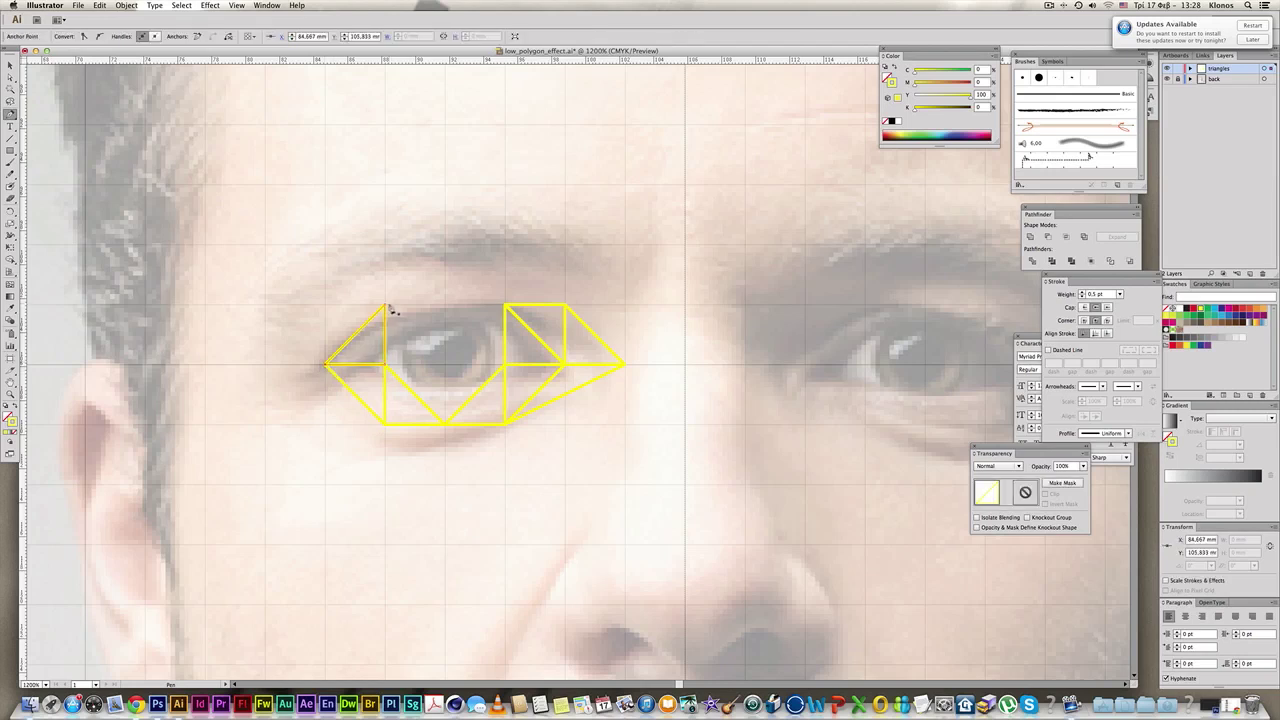
left_click(404, 313, "super")
Draw two triangles splitting the grid cell over the upper outer part of the iris along its rising diagonal.
left_click(386, 308)
left_click(448, 306)
left_click(384, 362)
left_click(444, 306)
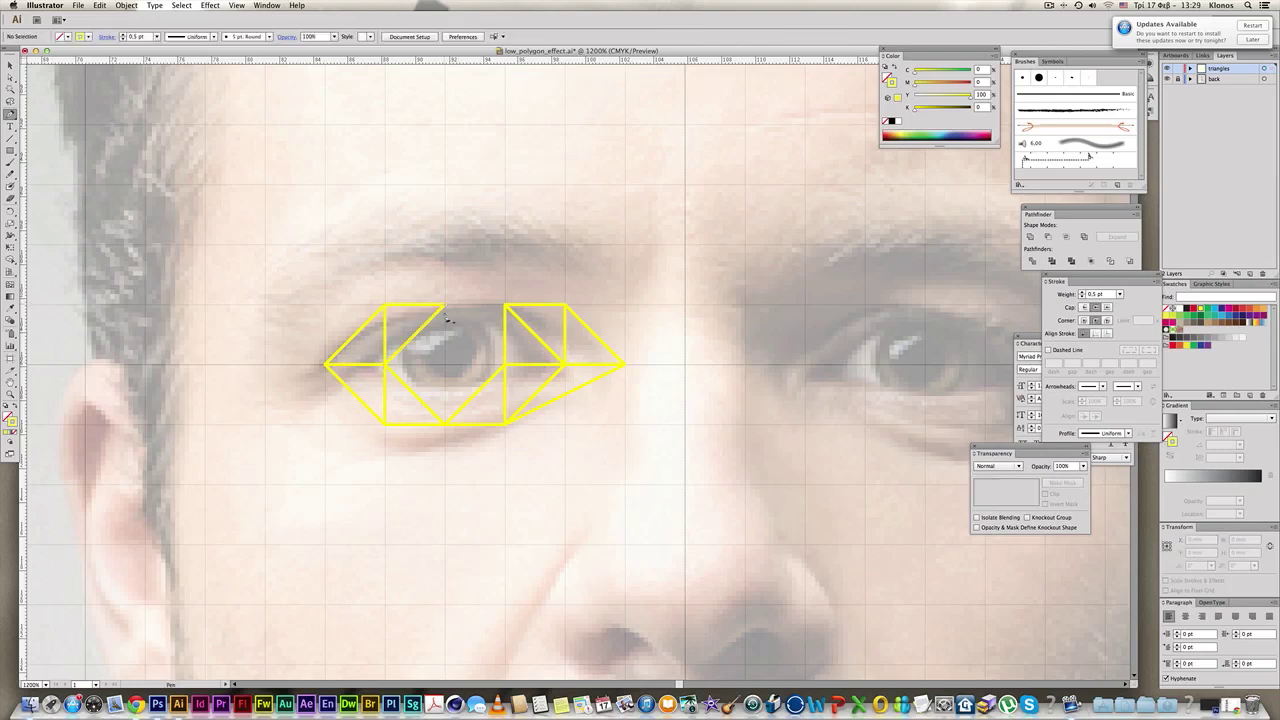
left_click(444, 364)
left_click(385, 364)
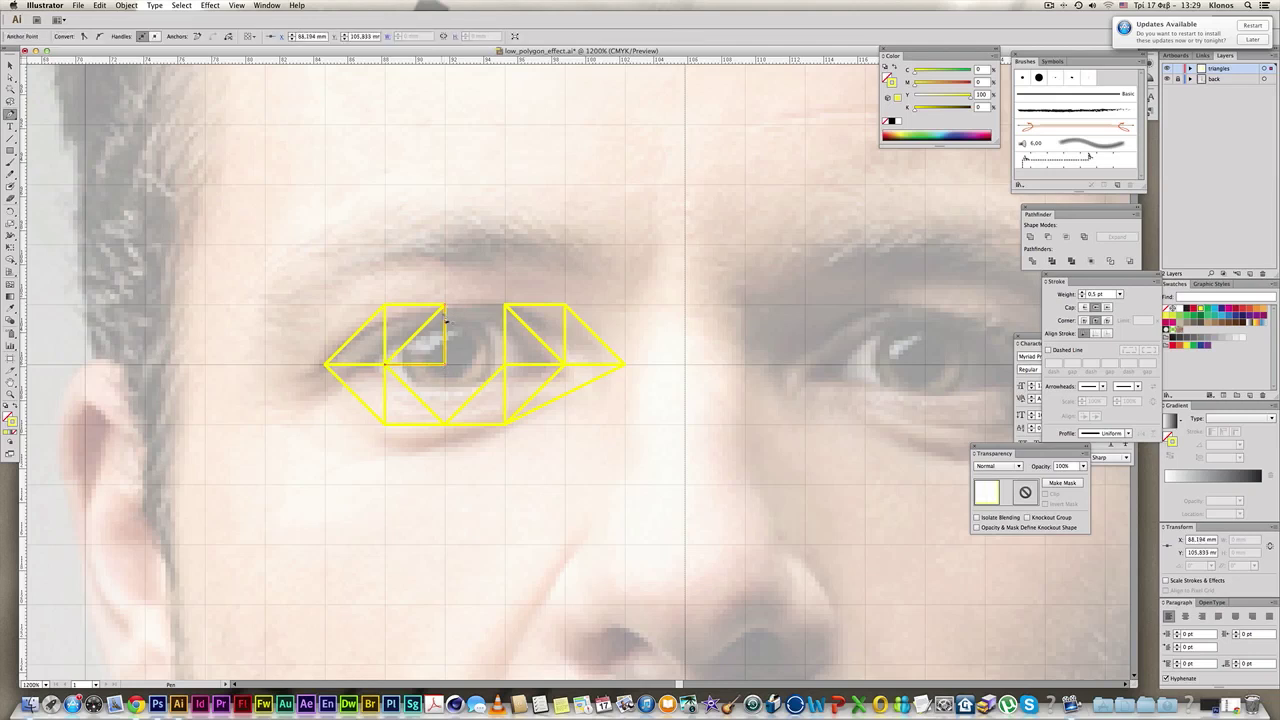
left_click(445, 306)
Draw two mirrored triangles under the iris, meeting along the vertical grid line through its center.
left_click(444, 364)
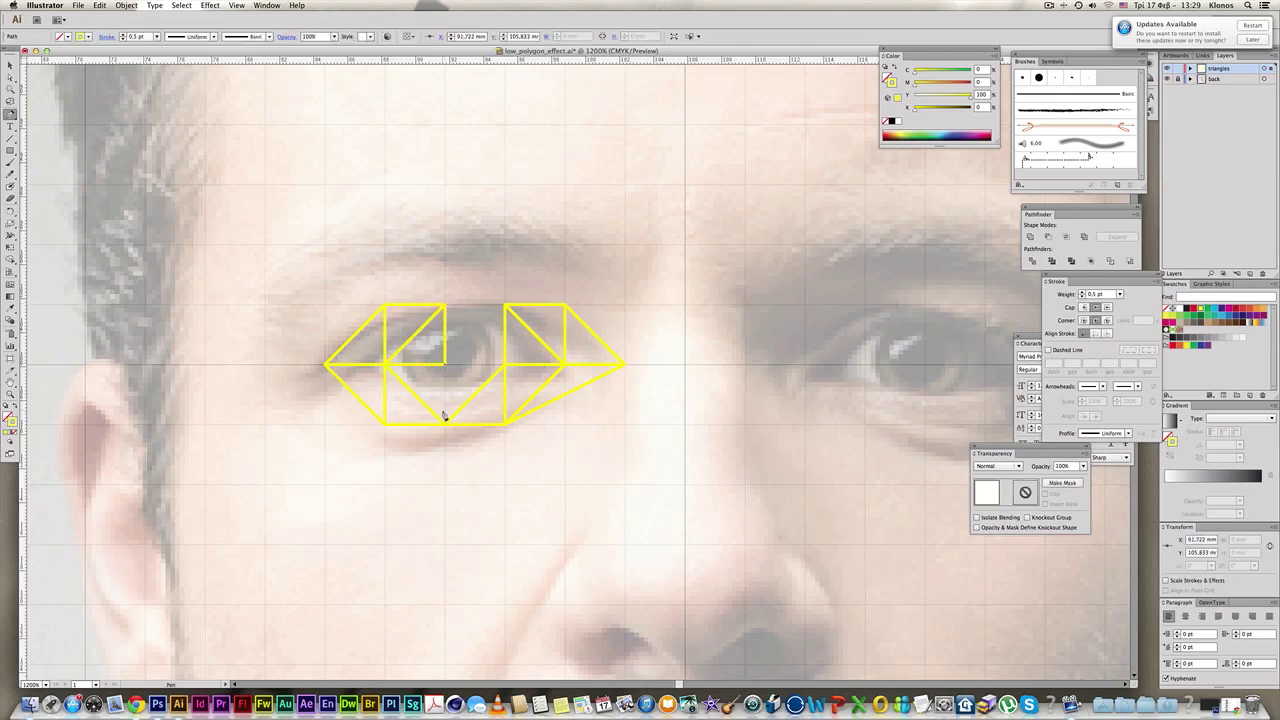
left_click(444, 424)
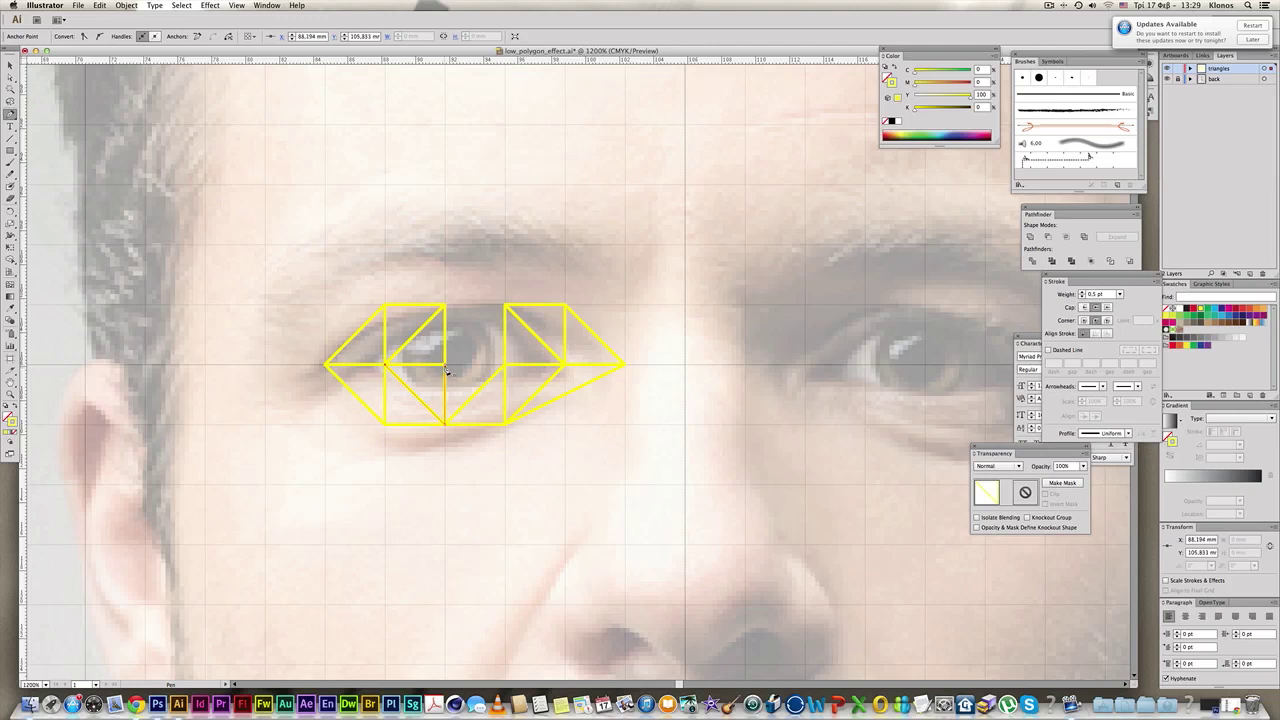
left_click(444, 424)
left_click(506, 364)
left_click(462, 336, "super")
Draw two triangles splitting the cell over the upper inner part of the iris, closing the eye mesh's top edge.
left_click(444, 304)
left_click(506, 364)
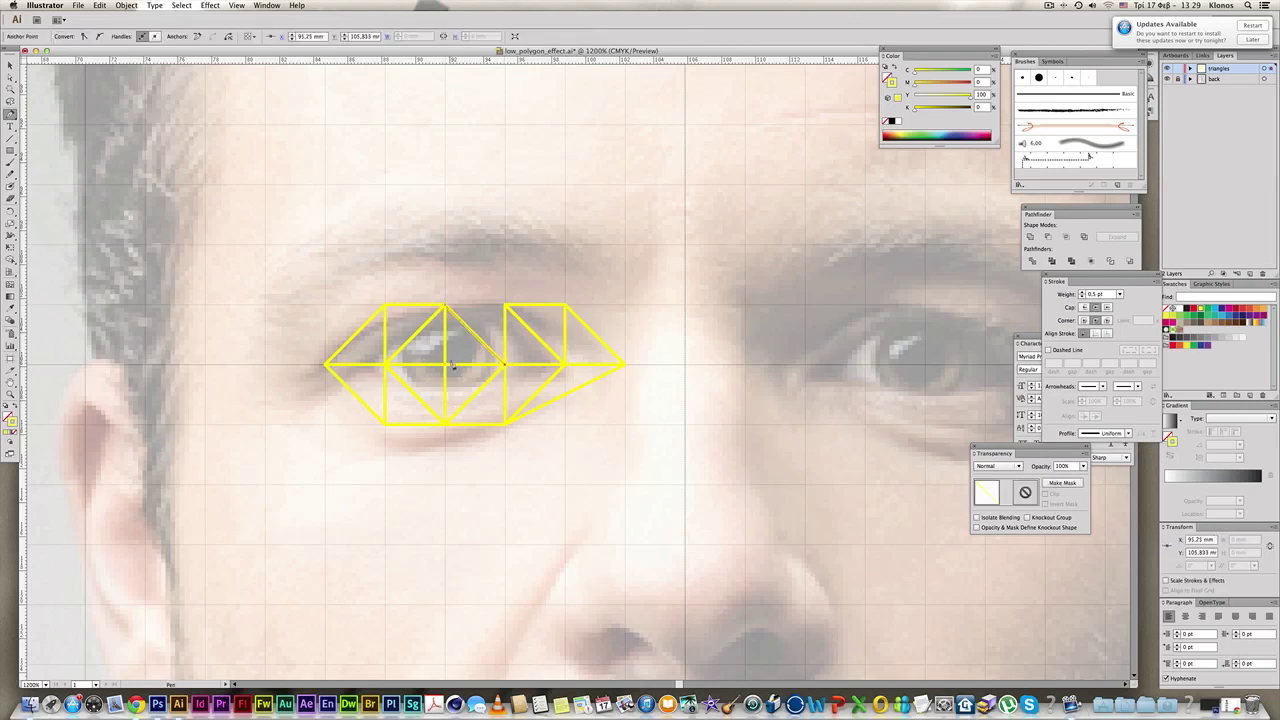
left_click(452, 310, "super")
left_click(444, 304)
left_click(506, 304)
left_click(538, 299, "super")
Draw a one-cell right triangle sloping down at the inner end of the eyebrow, one cell above the eye mesh.
scroll(560, 292, "right", 2)
scroll(566, 290, "up", 1)
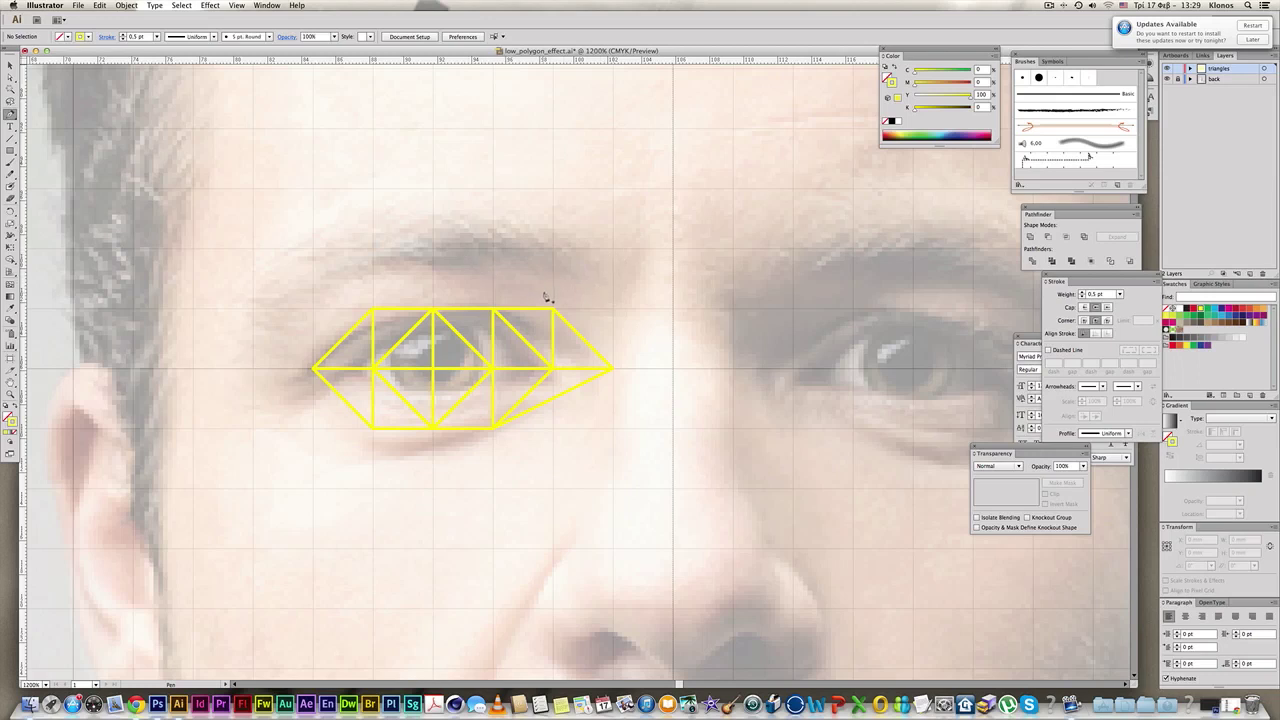
left_click(613, 249)
left_click(553, 189)
left_click(553, 249)
left_click(613, 249)
Draw a triangle directly below the eyebrow triangle, with its vertical edge descending one cell from the brow's inner tip.
left_click(613, 308, "super")
left_click(553, 249)
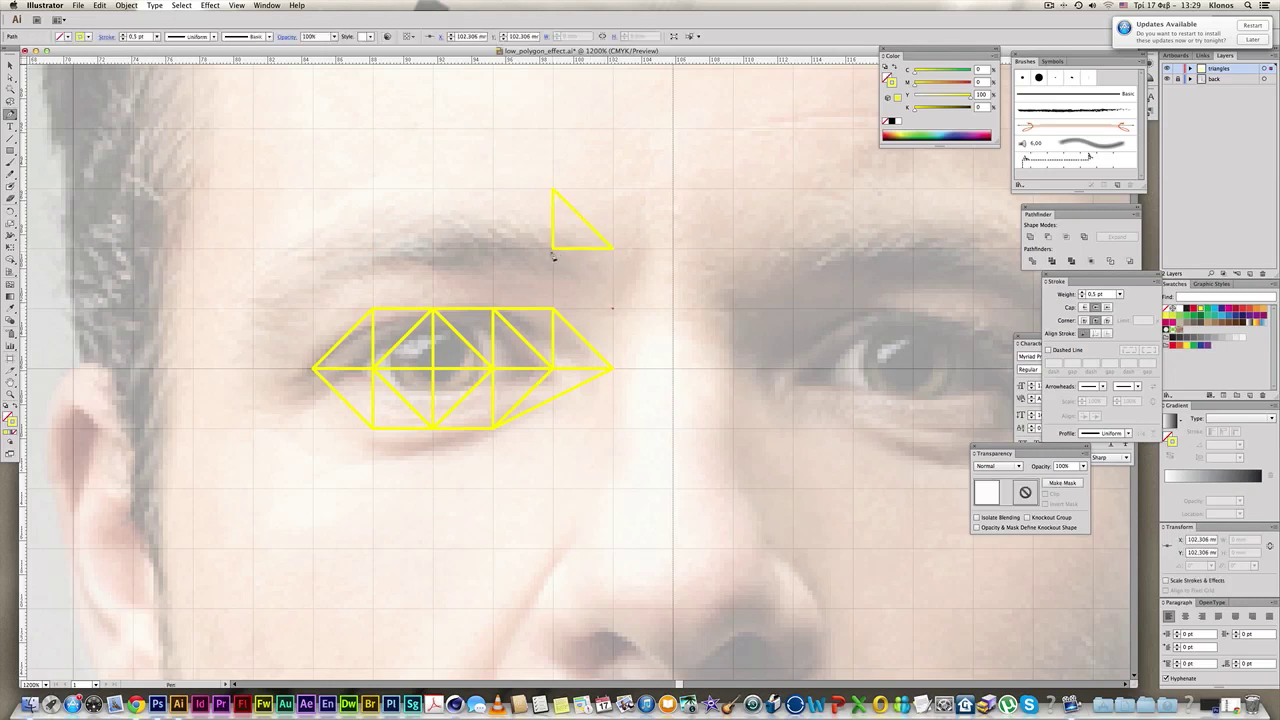
left_click(613, 303)
left_click(613, 249)
Draw two triangles filling the next eyebrow grid cell outward, split by a rising diagonal.
left_click(553, 249)
left_click(493, 248)
left_click(552, 191)
left_click(553, 249)
key("super+shift+a")
left_click(553, 190)
left_click(493, 189)
left_click(493, 248)
left_click(553, 189)
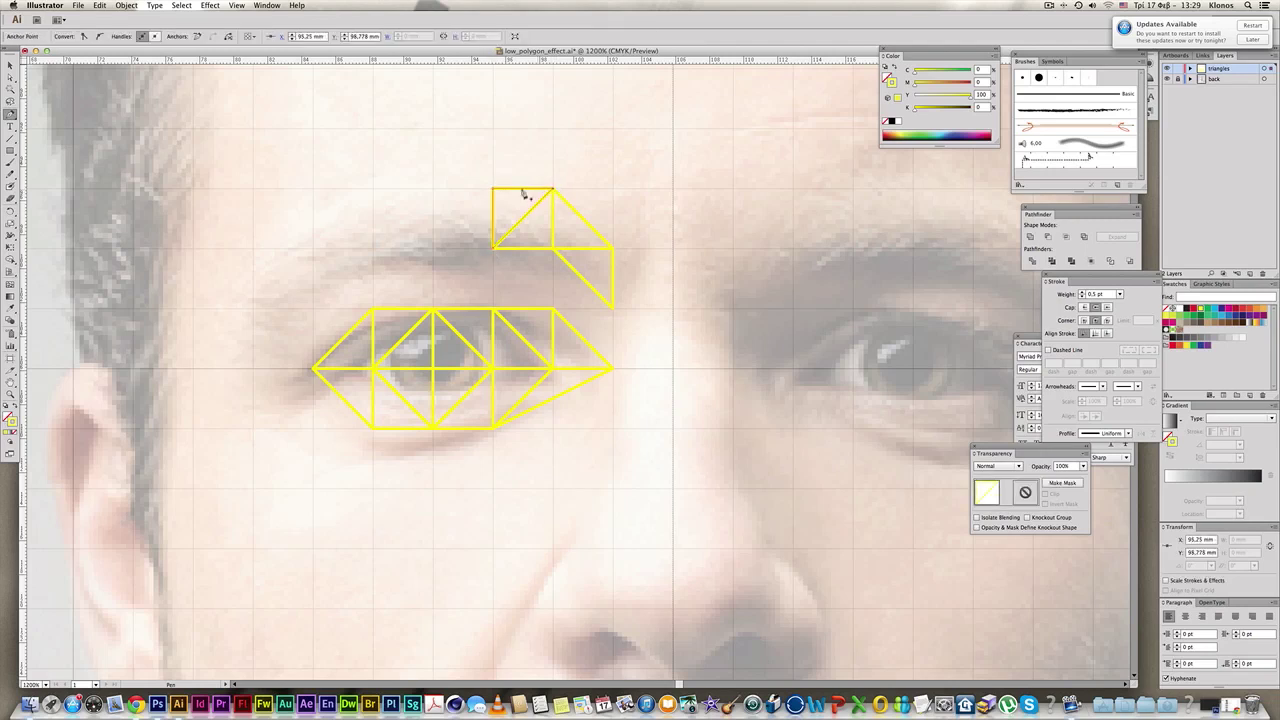
key("super+shift+a")
Fill the second full eyebrow grid cell, above the inner half of the iris, with two triangles sharing a rising diagonal.
left_click(493, 189)
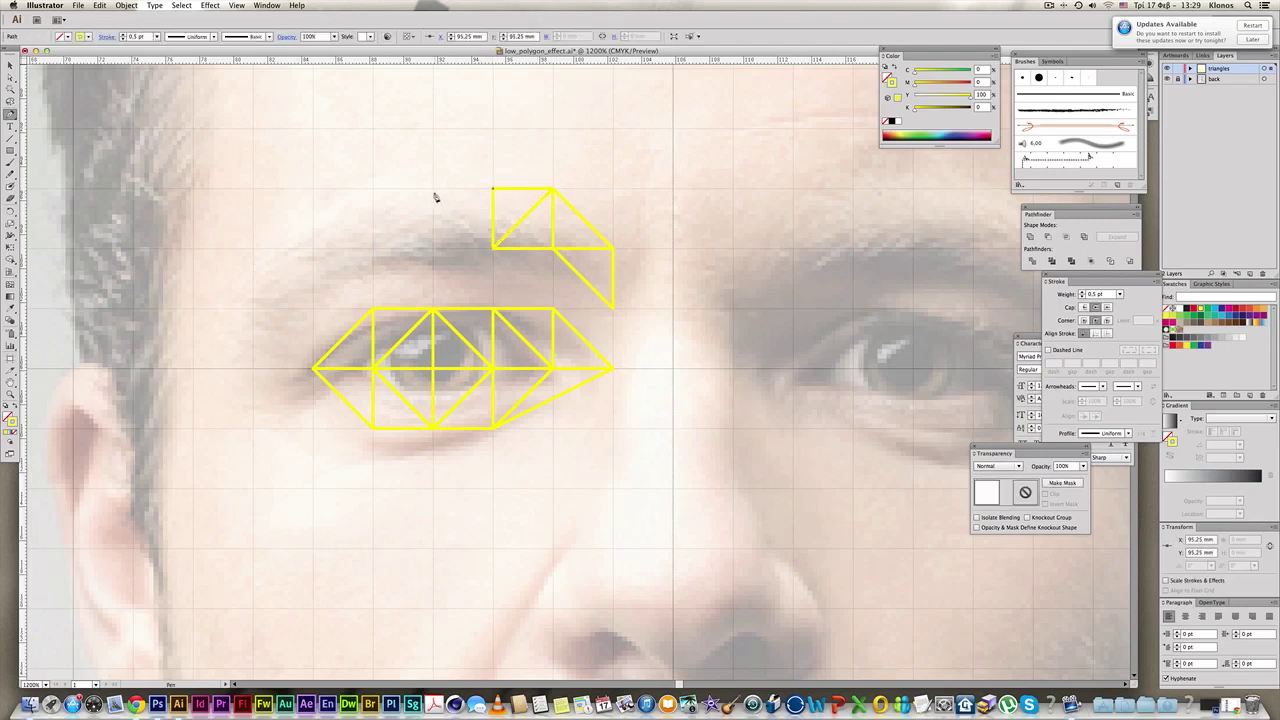
left_click(432, 189)
left_click(432, 248)
left_click(493, 189)
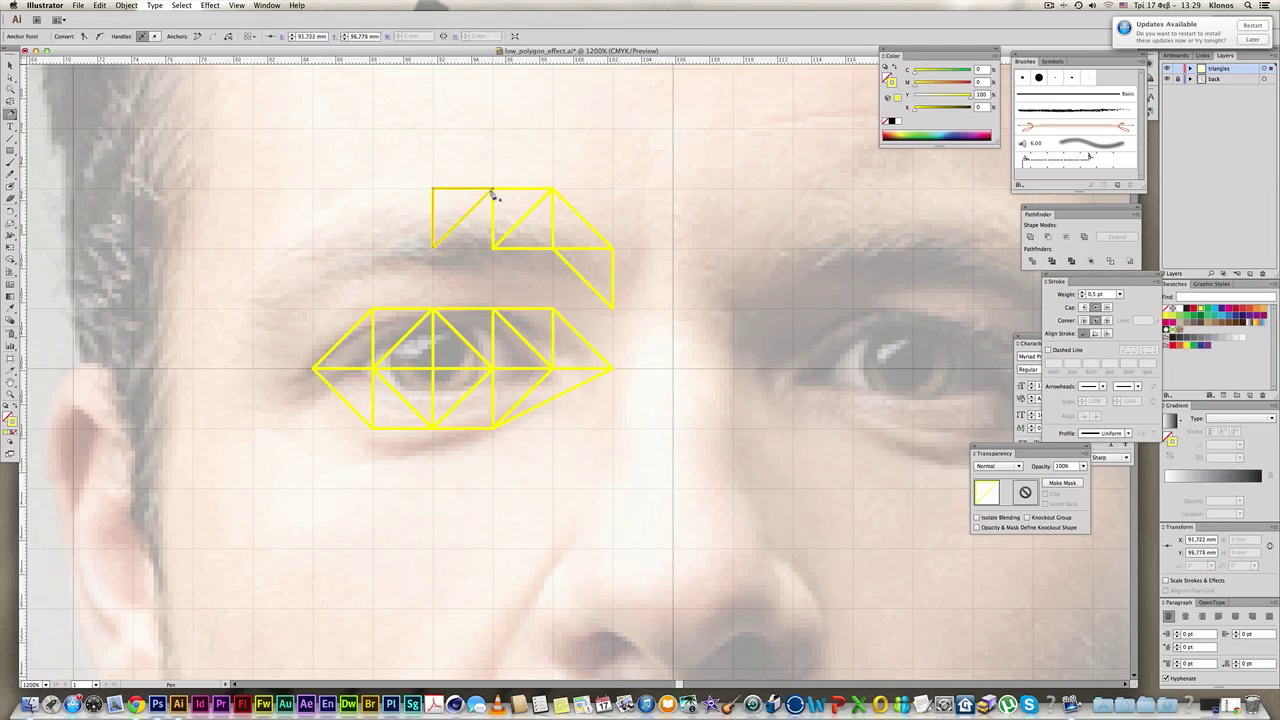
left_click(391, 178, "ctrl")
left_click(493, 248)
left_click(433, 249)
left_click(493, 189)
left_click(493, 248)
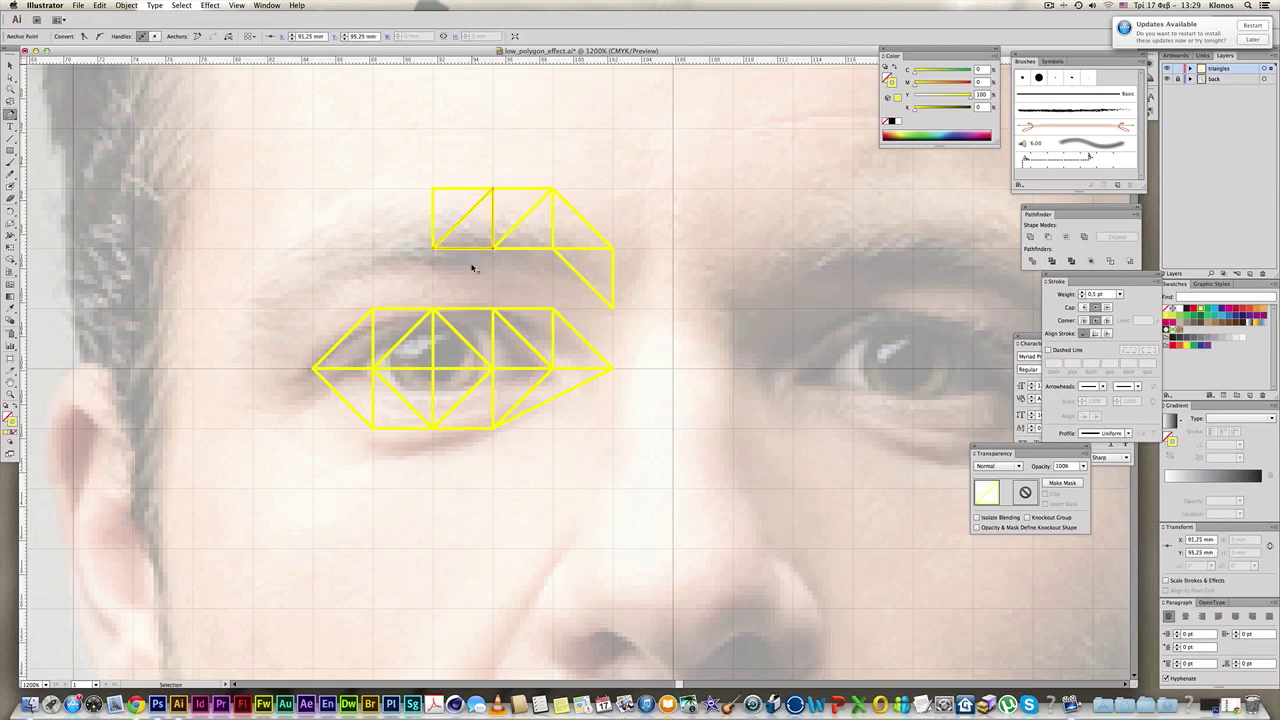
left_click(470, 262, "ctrl")
Fill the third full eyebrow grid cell, above the outer half of the iris, with two diagonally split triangles.
left_click(432, 189)
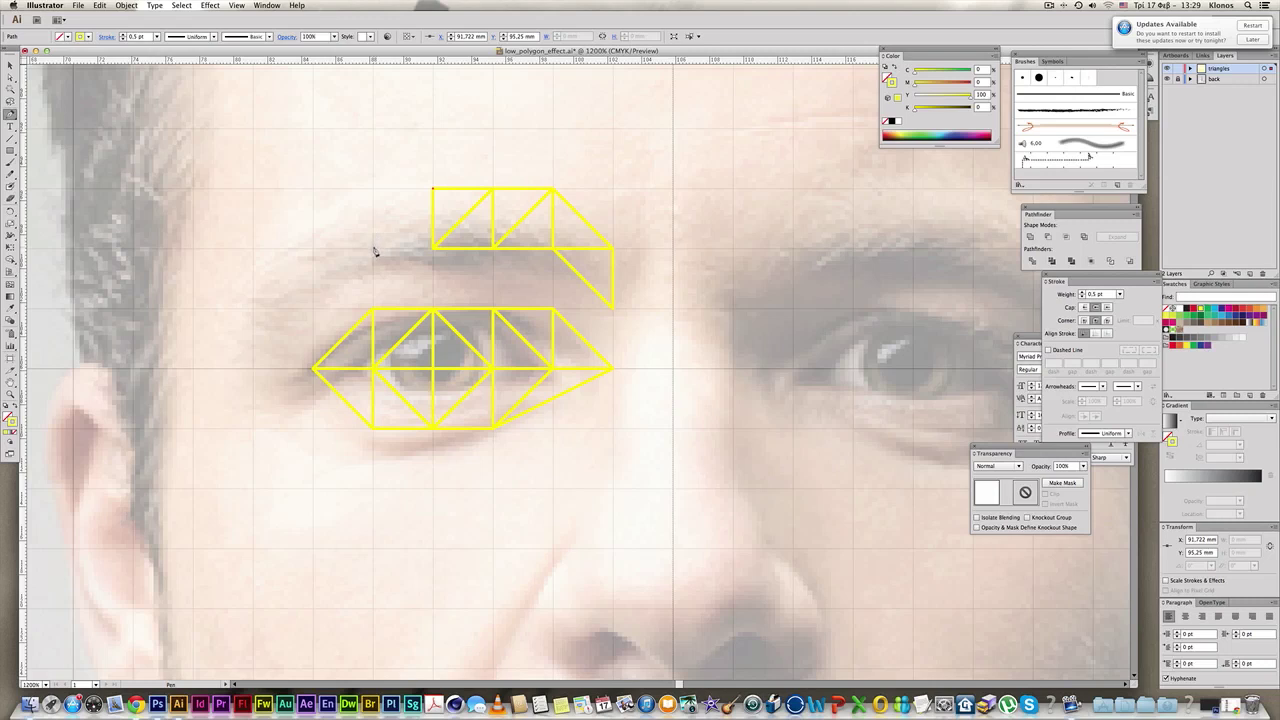
left_click(372, 188)
left_click(372, 248)
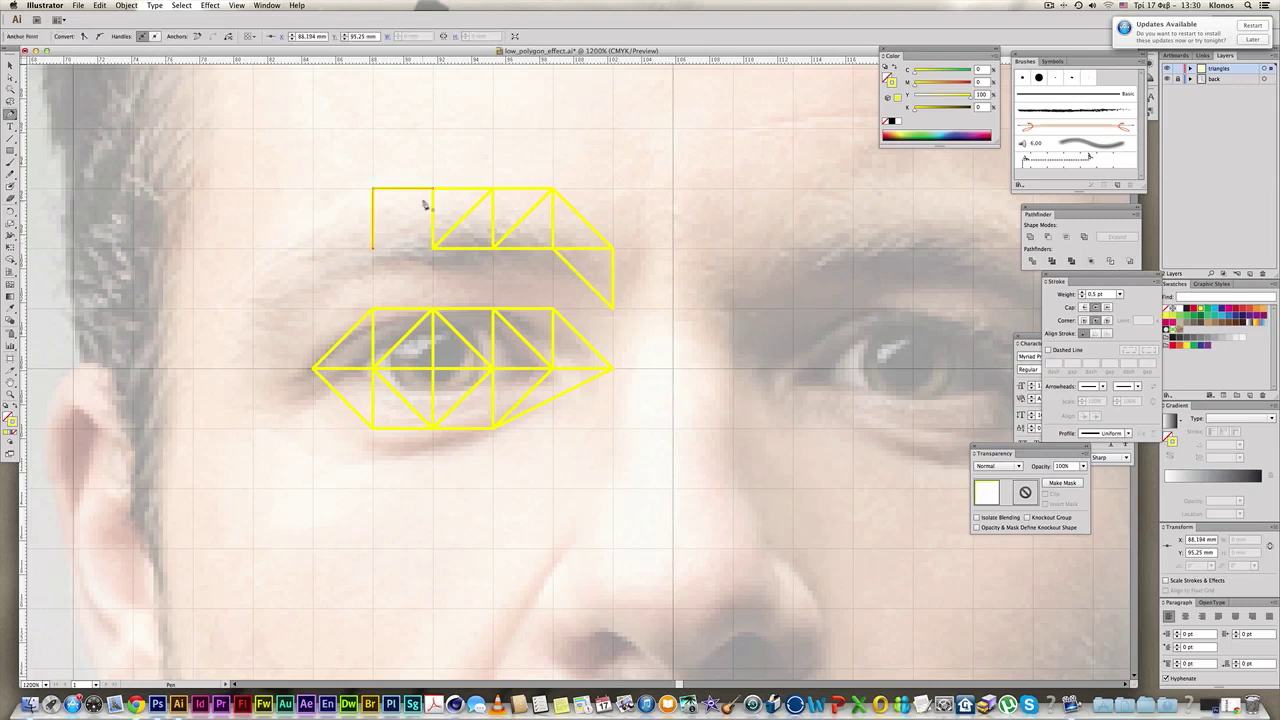
left_click(432, 189)
left_click(372, 249)
left_click(433, 189)
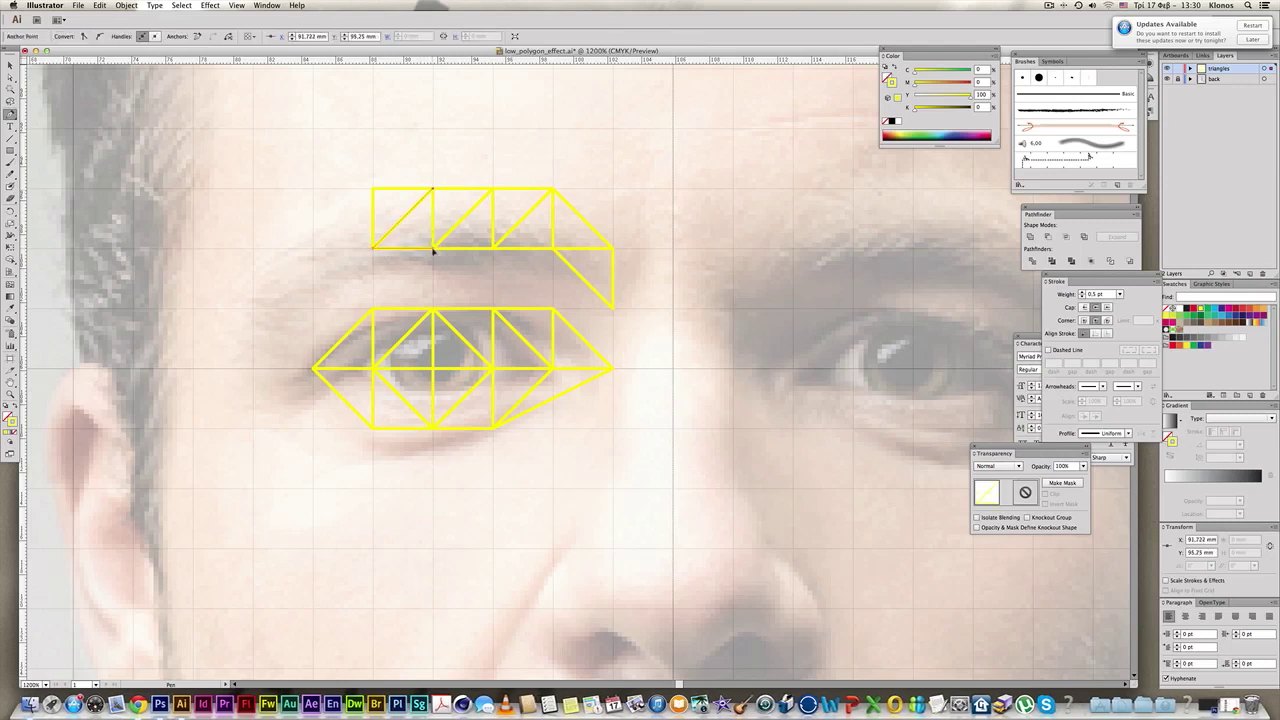
left_click(433, 249)
left_click(373, 249)
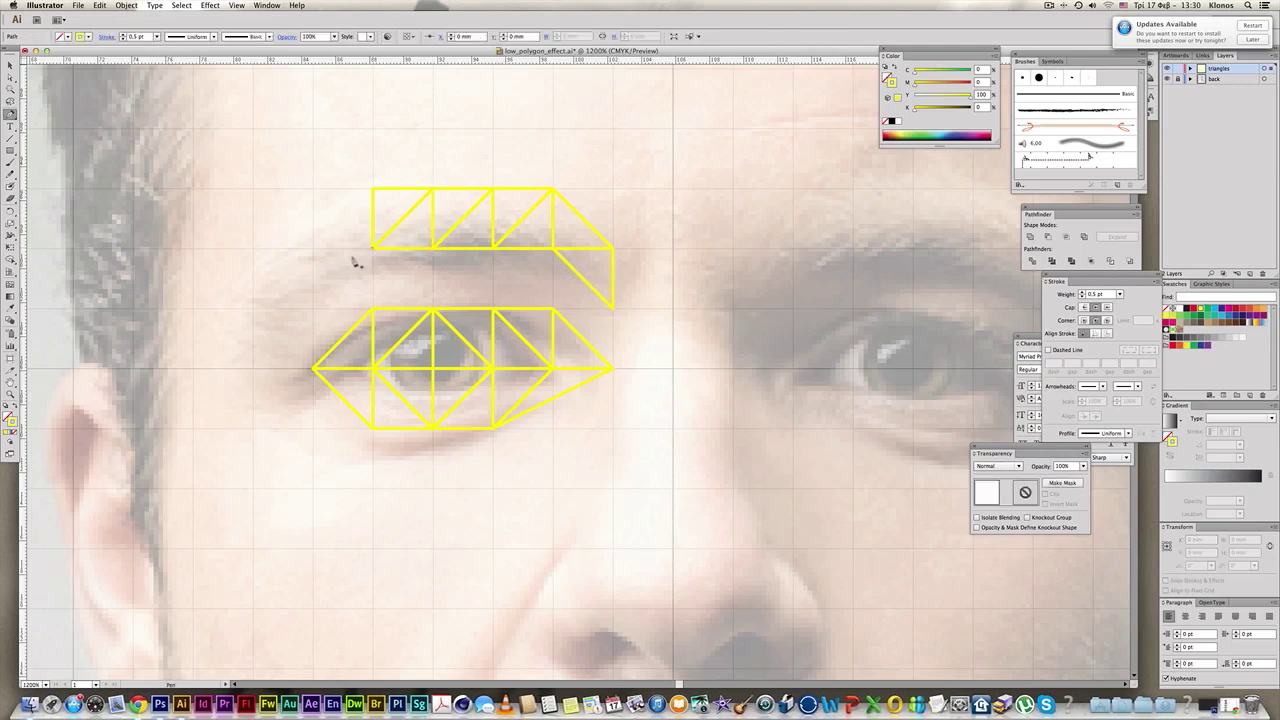
Draw a one-cell triangle below the brow line at the eyebrow's outer end, with its vertical edge on the outside.
left_click(313, 308)
left_click(312, 248)
left_click(373, 249)
left_click(380, 220, "super")
Draw a sloping triangle above the brow line to taper the outer end of the eyebrow row.
left_click(372, 188)
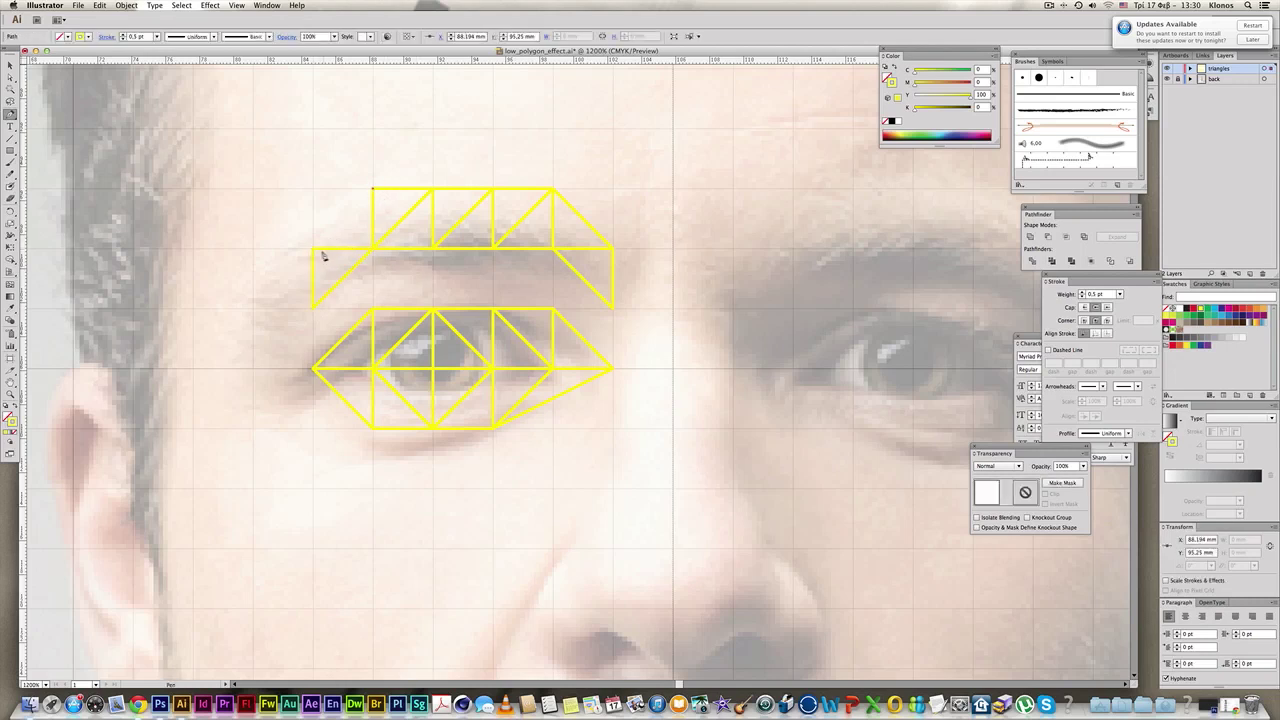
left_click(312, 249)
left_click(373, 249)
left_click(372, 189)
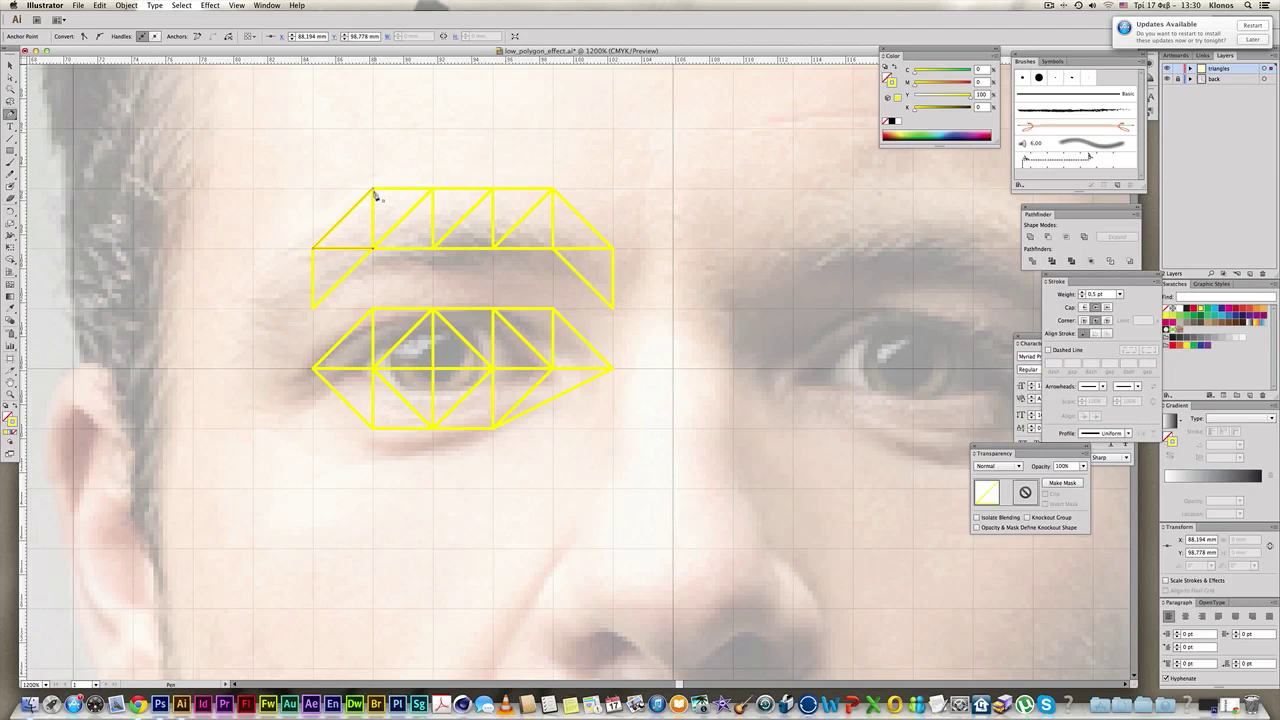
left_click(548, 272, "super")
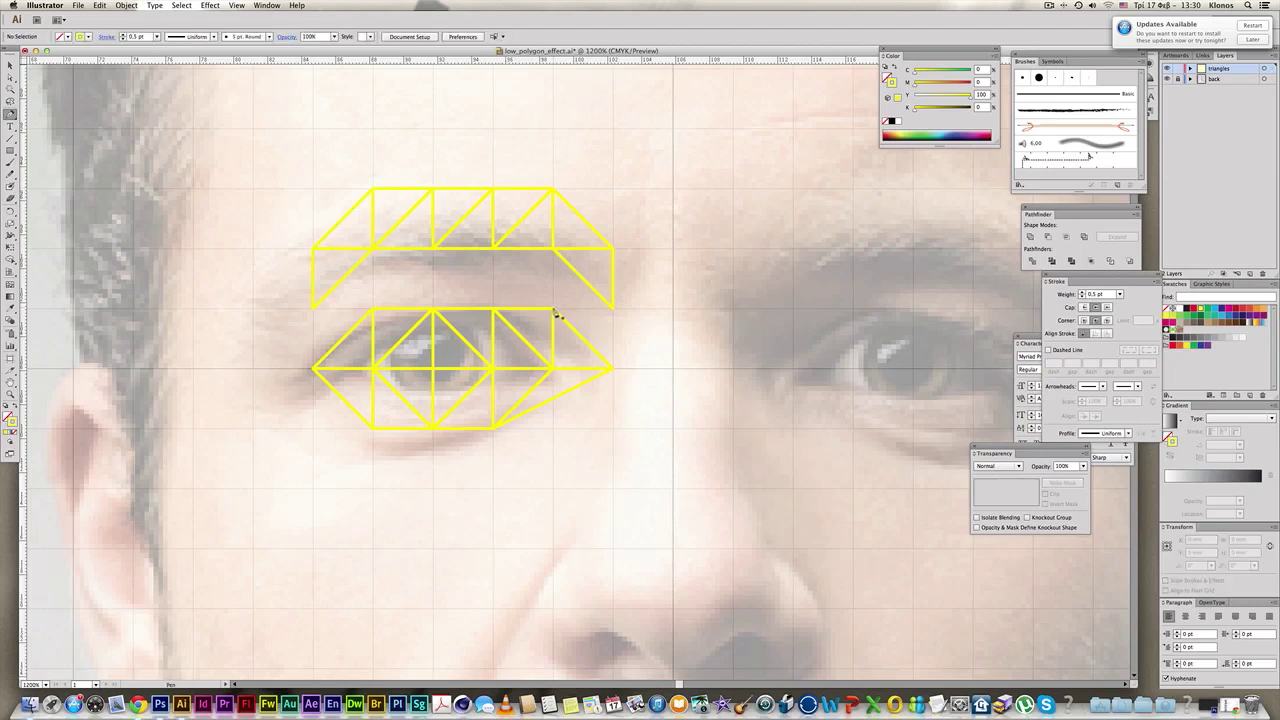
Draw two one-cell triangles joining the inner end of the eyebrow mesh to the inner eye corner.
left_click(552, 308)
left_click(552, 248)
left_click(613, 310)
left_click(554, 309)
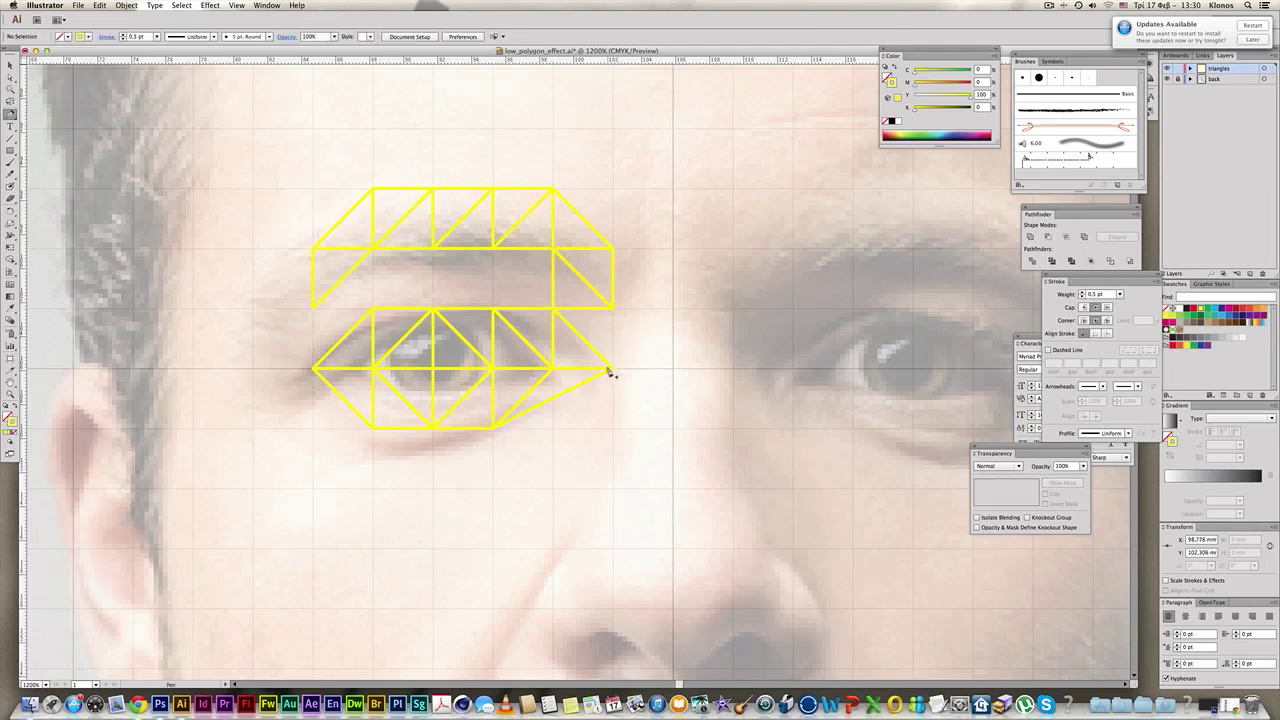
left_click(612, 308)
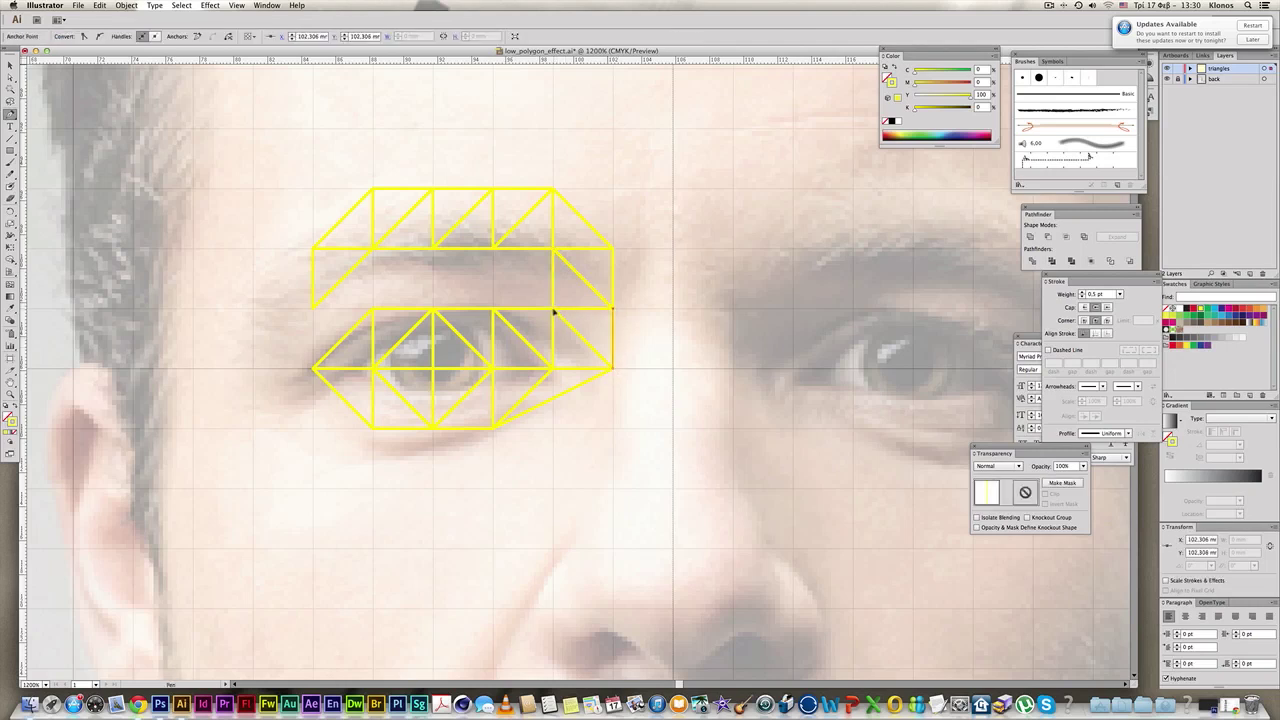
left_click(553, 310)
key("ctrl+shift+a")
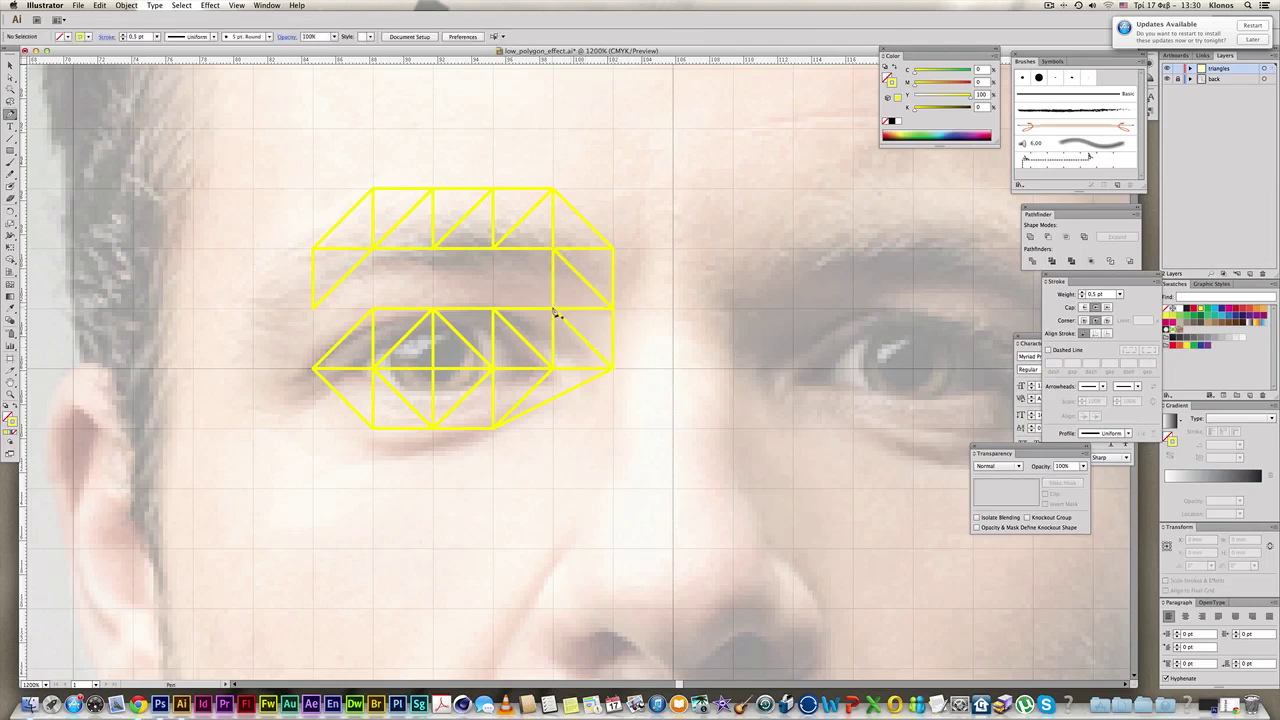
Draw two slanted triangles filling the inner upper eyelid, fanning from the brow point above the iris center.
left_click(553, 310)
left_click(492, 308)
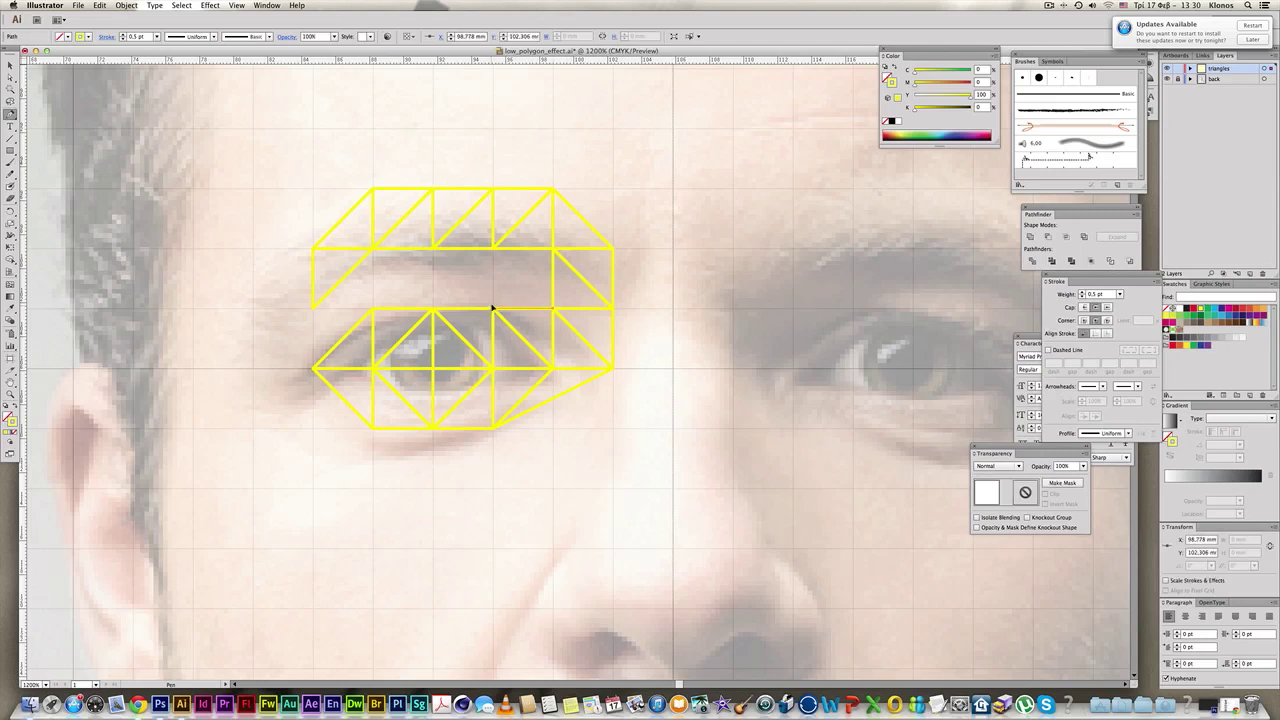
left_click(433, 249)
left_click(553, 308)
key("ctrl+shift+a")
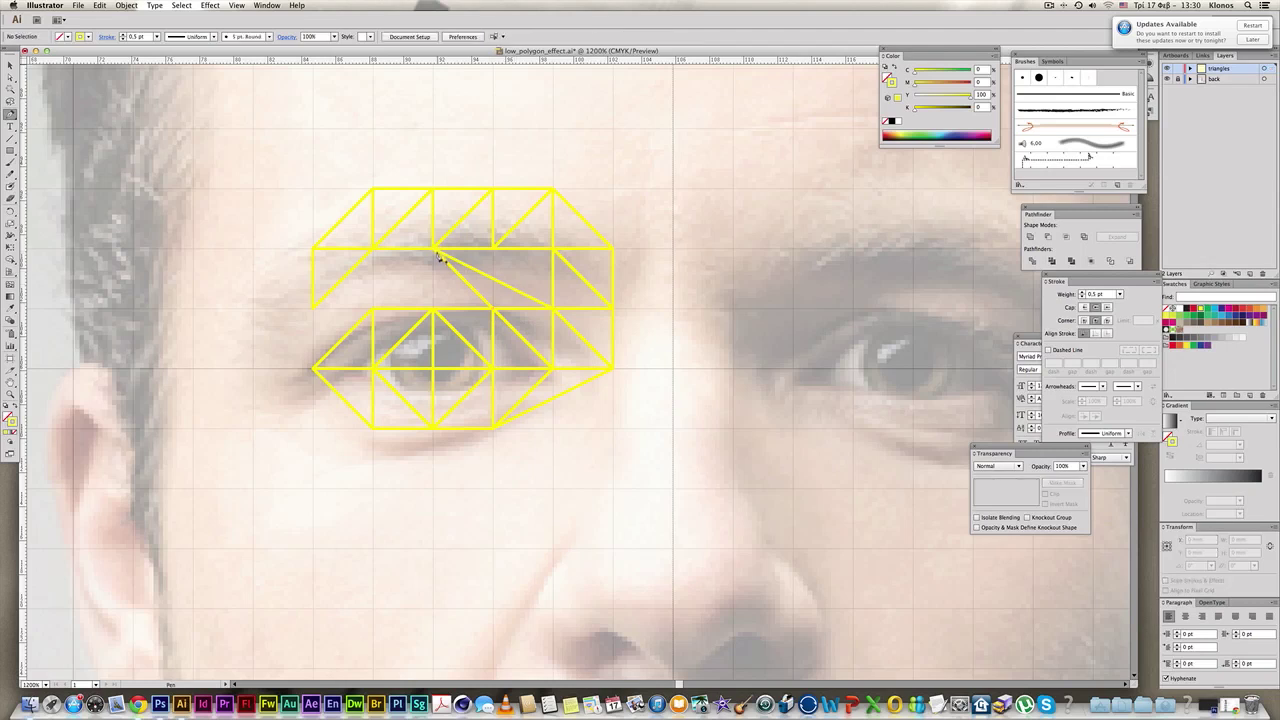
left_click(434, 249)
left_click(553, 248)
left_click(553, 308)
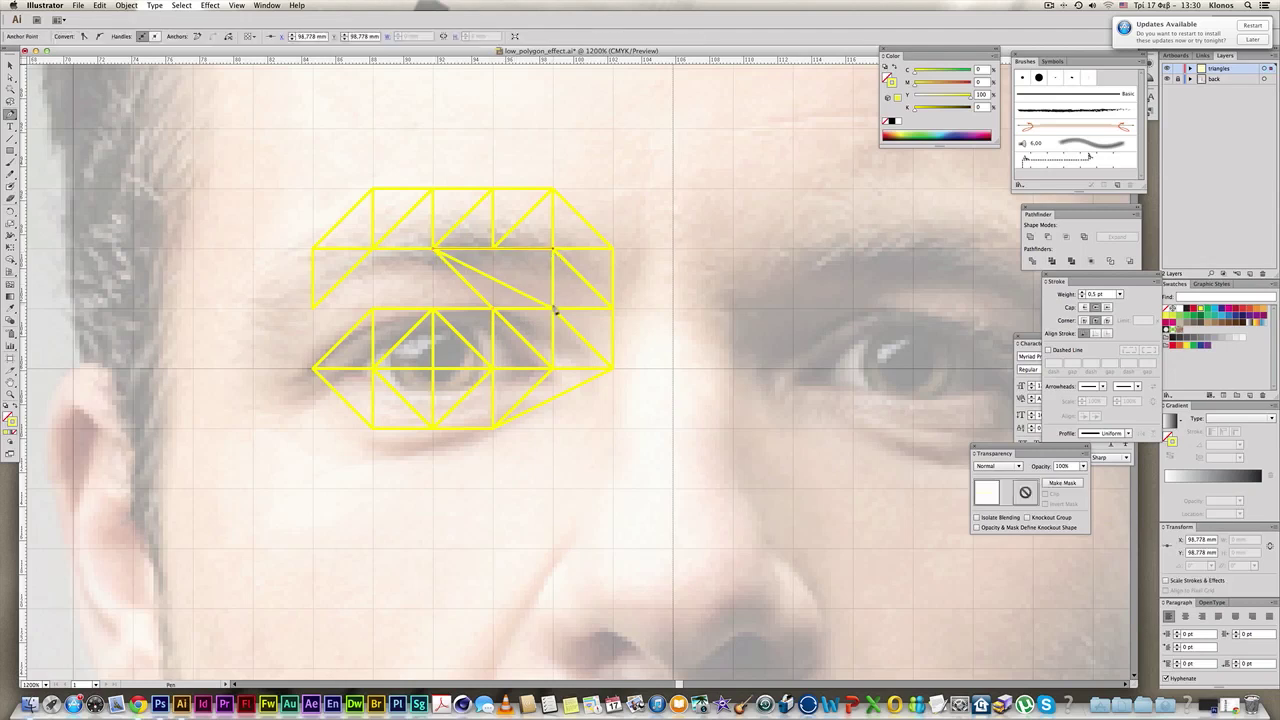
left_click(433, 249)
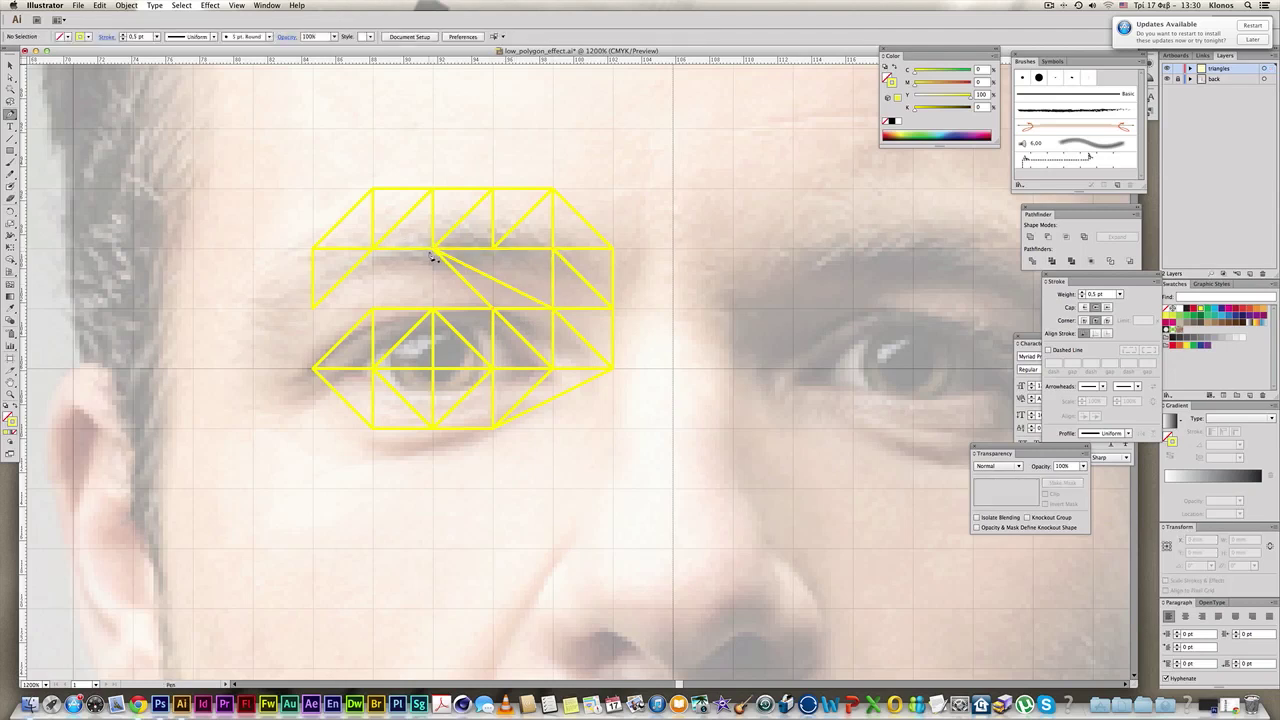
Draw a two-cell-wide triangle on the eye mesh's top edge, peaking at the brow point above the iris center.
left_click(373, 308)
left_click(493, 308)
left_click(433, 249)
left_click(373, 308)
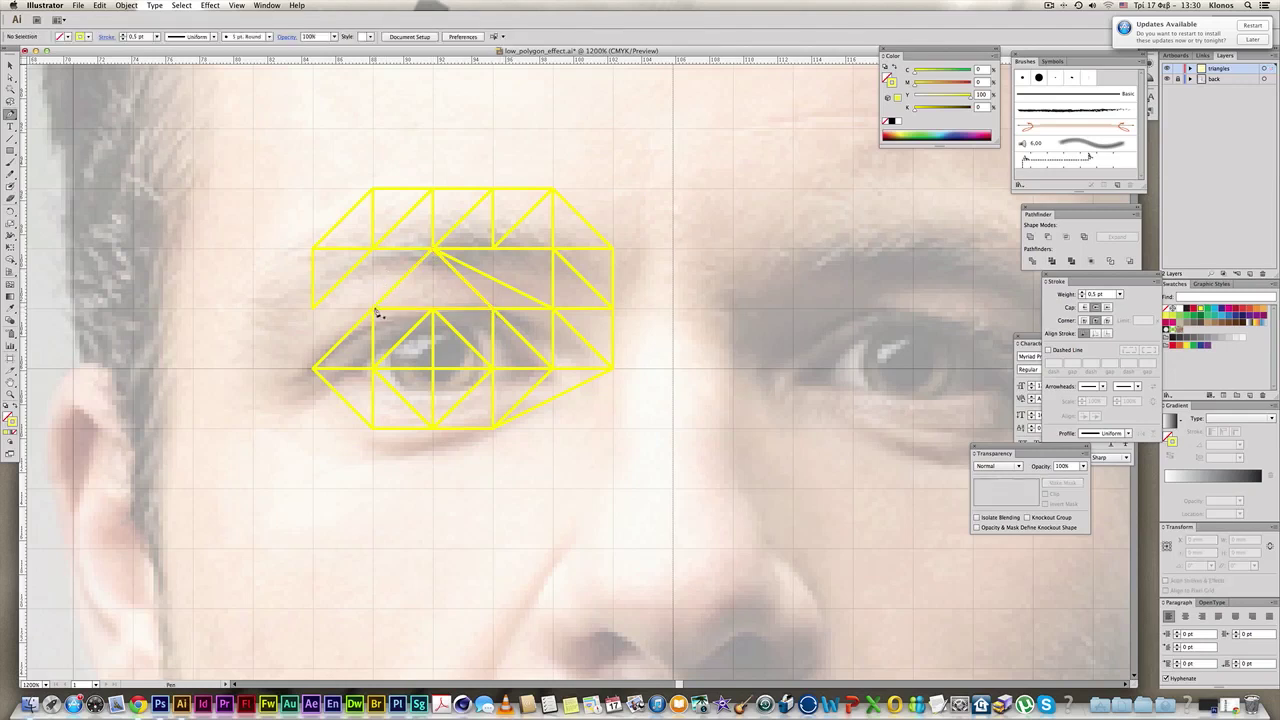
Draw two long narrow triangles from the outer eye corner up to the brow line, filling the outer upper eyelid.
left_click(373, 248)
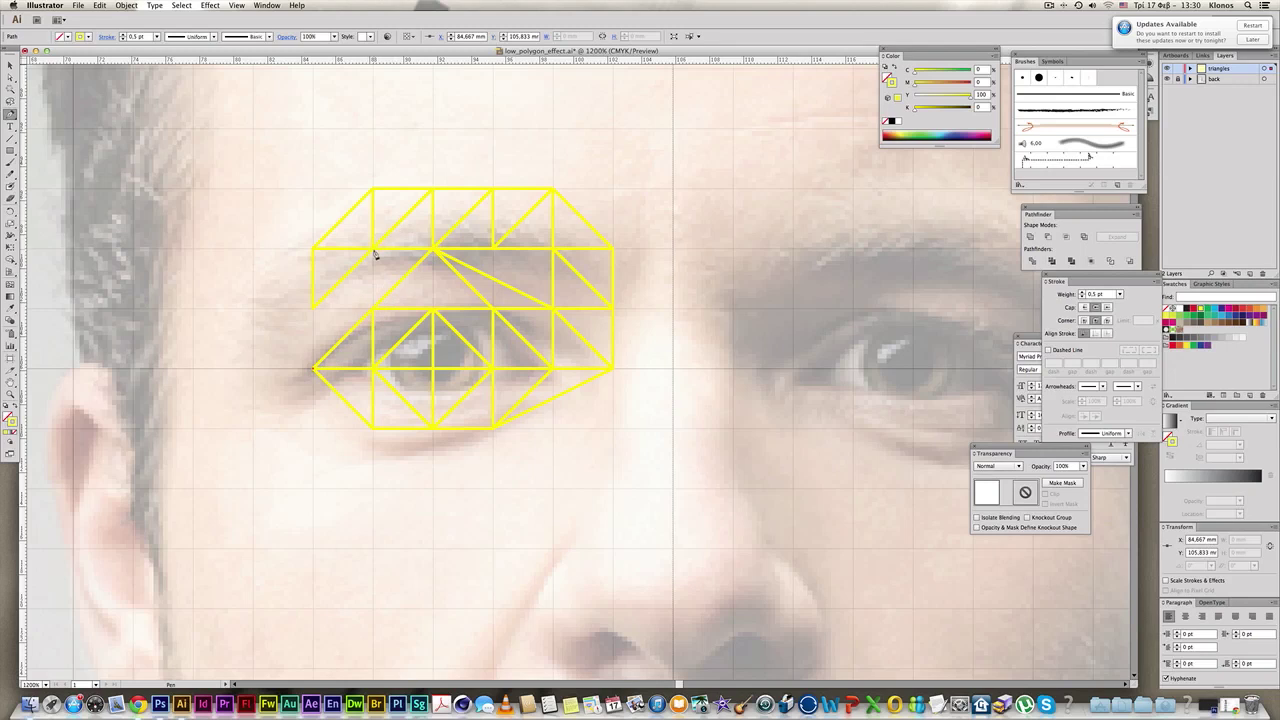
left_click(433, 249)
left_click(314, 369)
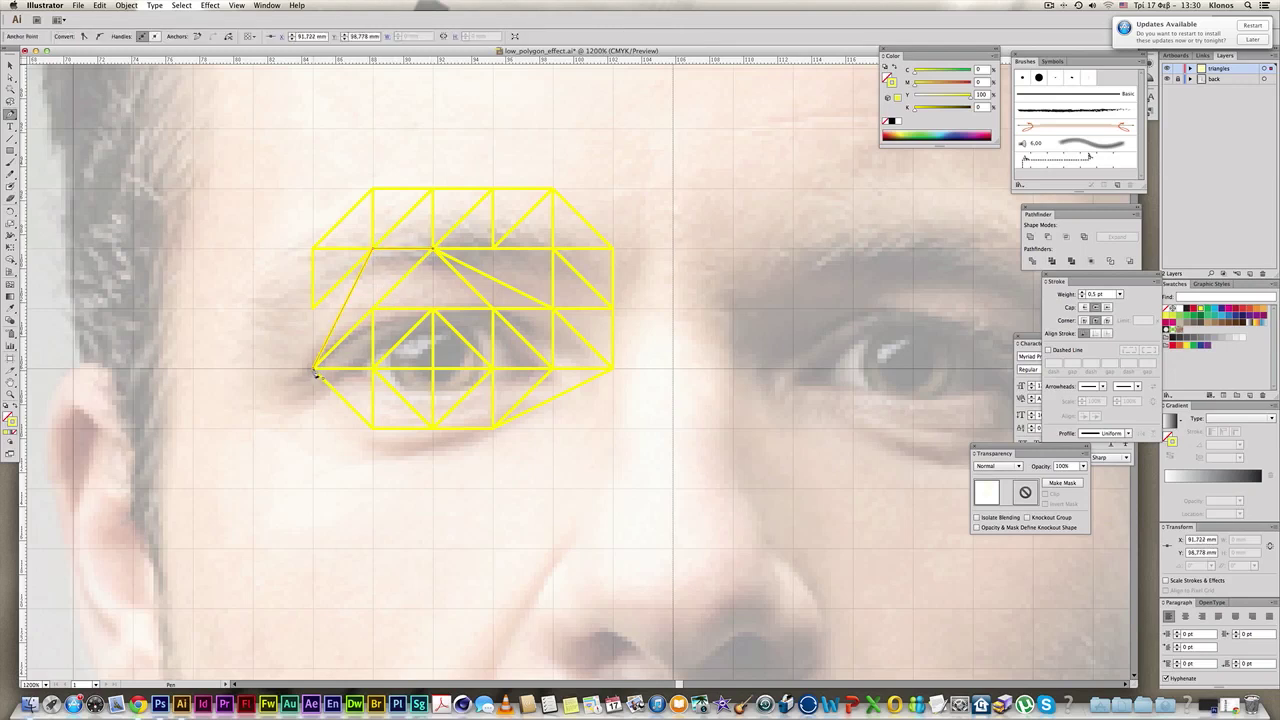
left_click(313, 308)
left_click(373, 250)
left_click(314, 370)
left_click(622, 342, "super")
left_click(672, 188)
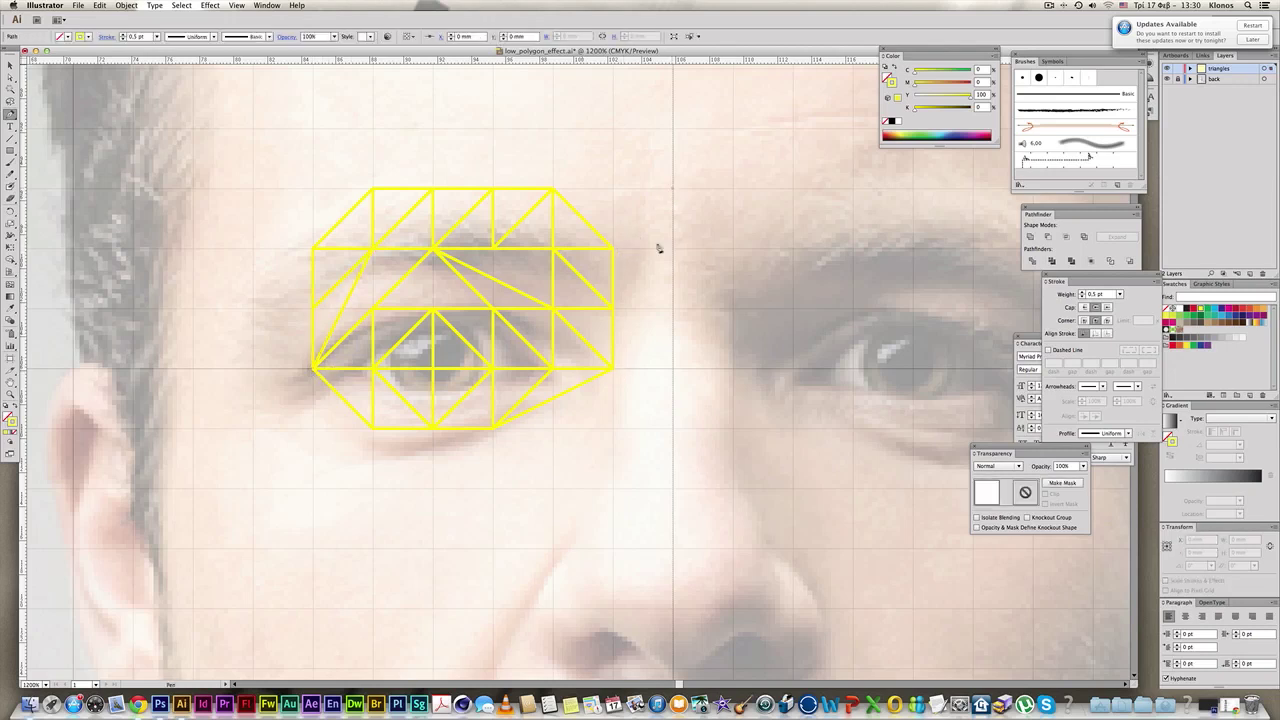
left_click(614, 370)
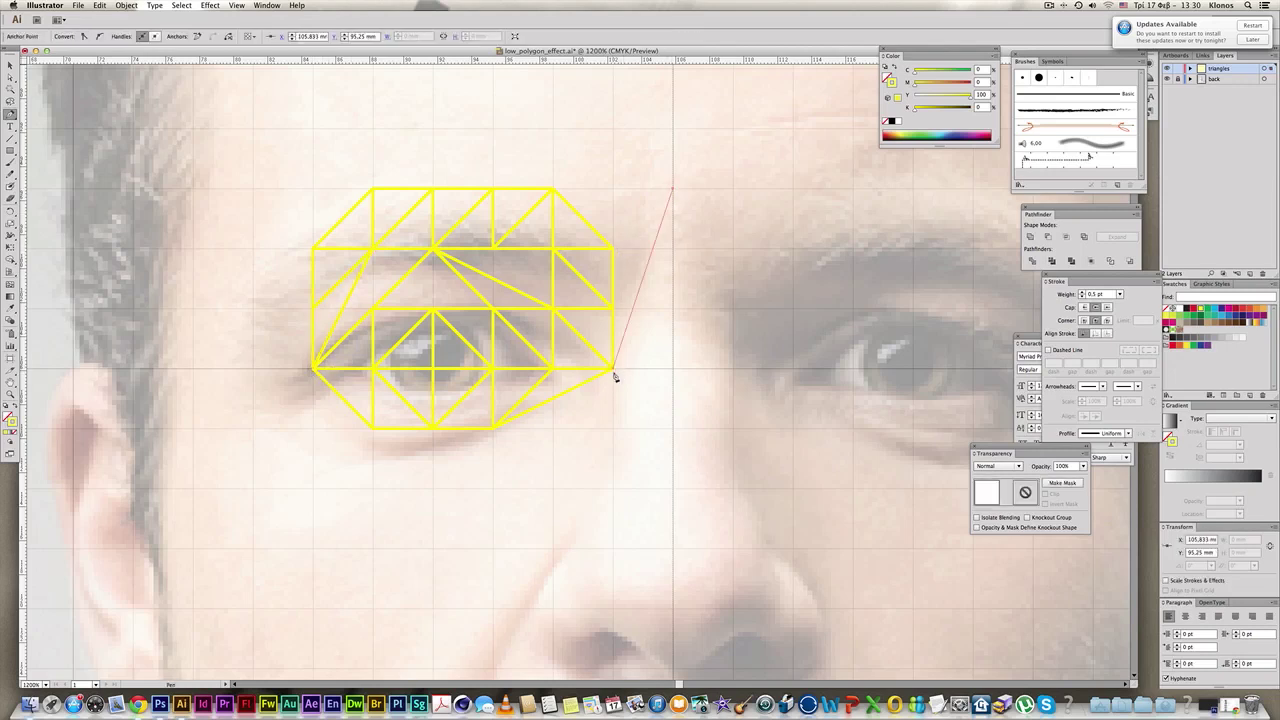
left_click(673, 549)
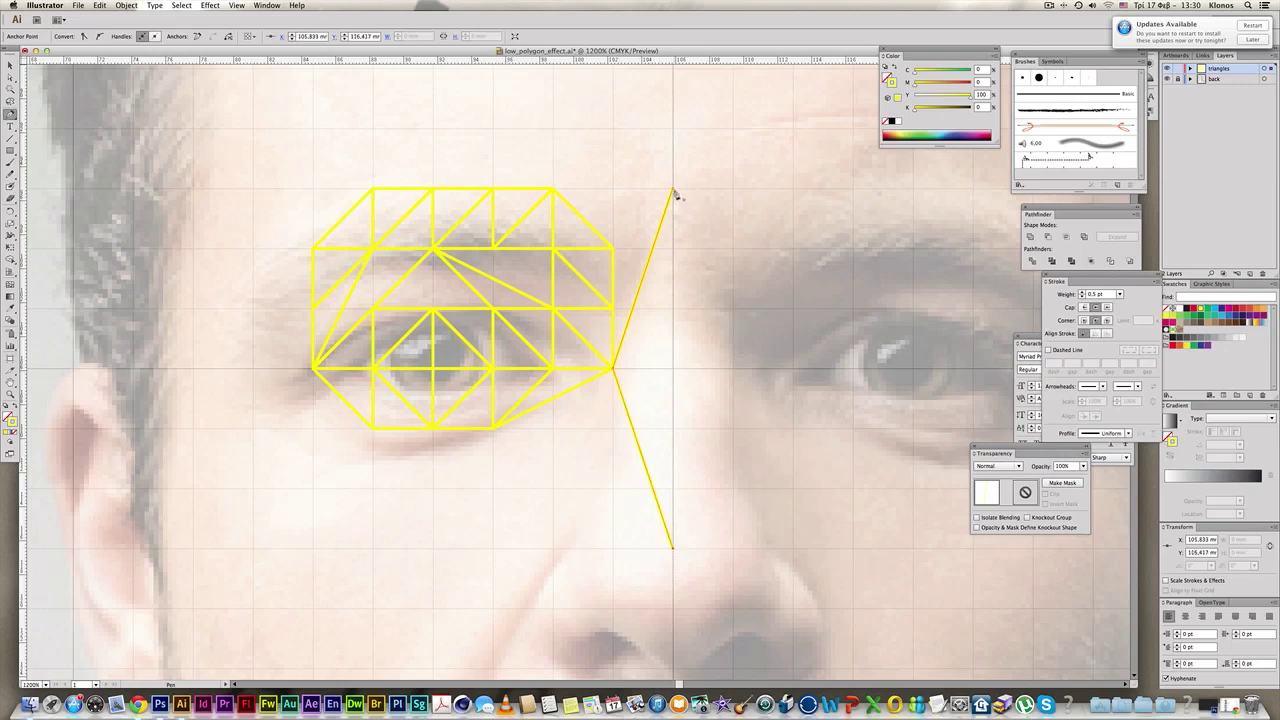
key("super+z")
right_click(674, 371)
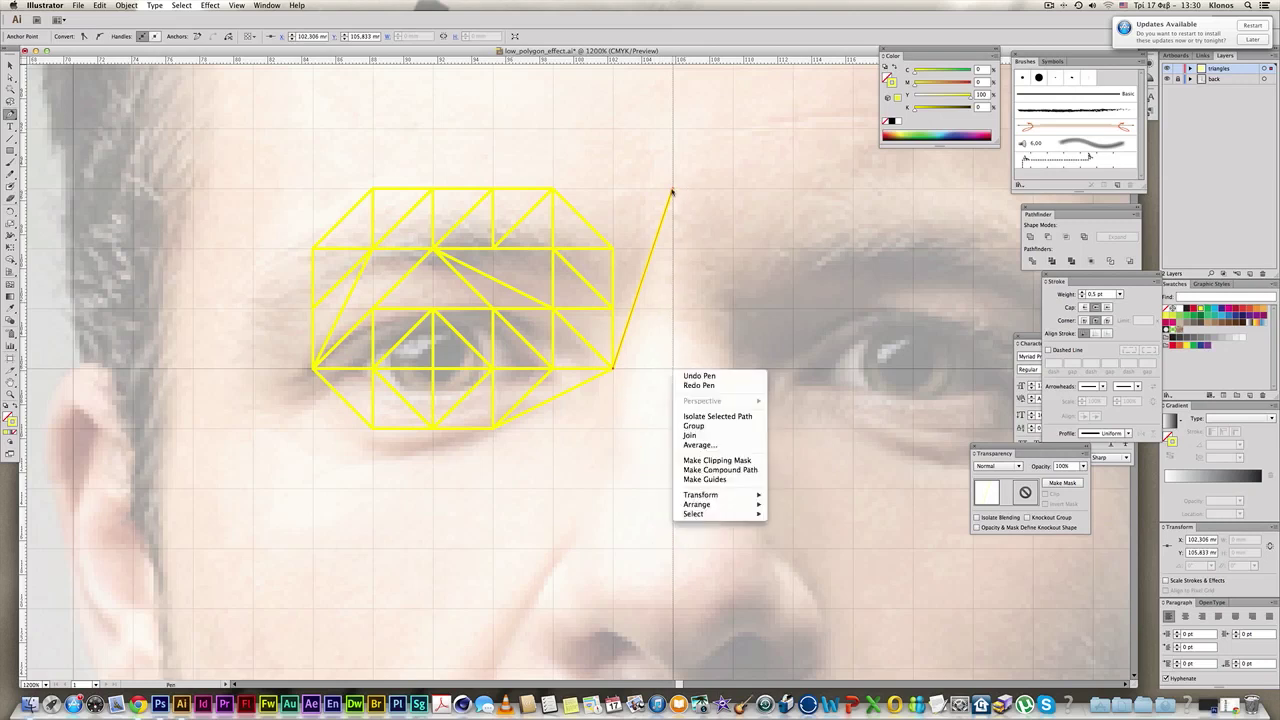
left_click(682, 198)
left_click(673, 368)
left_click(614, 369)
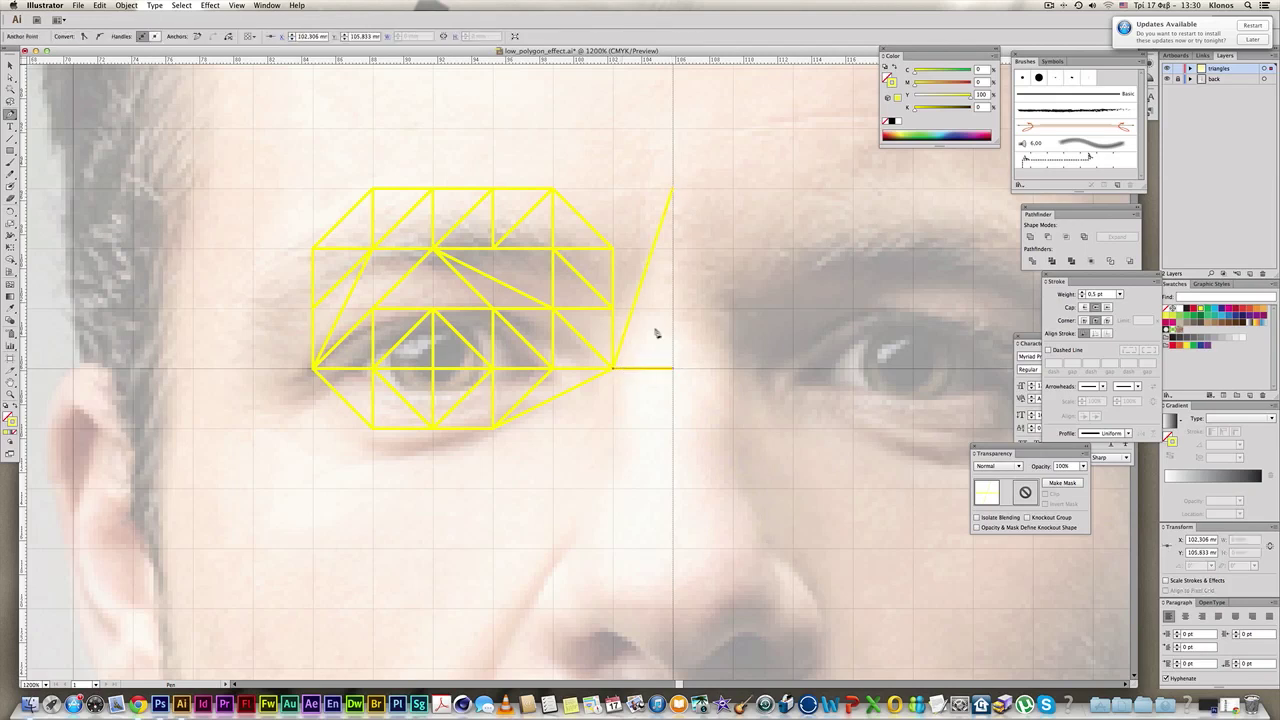
key("super+z")
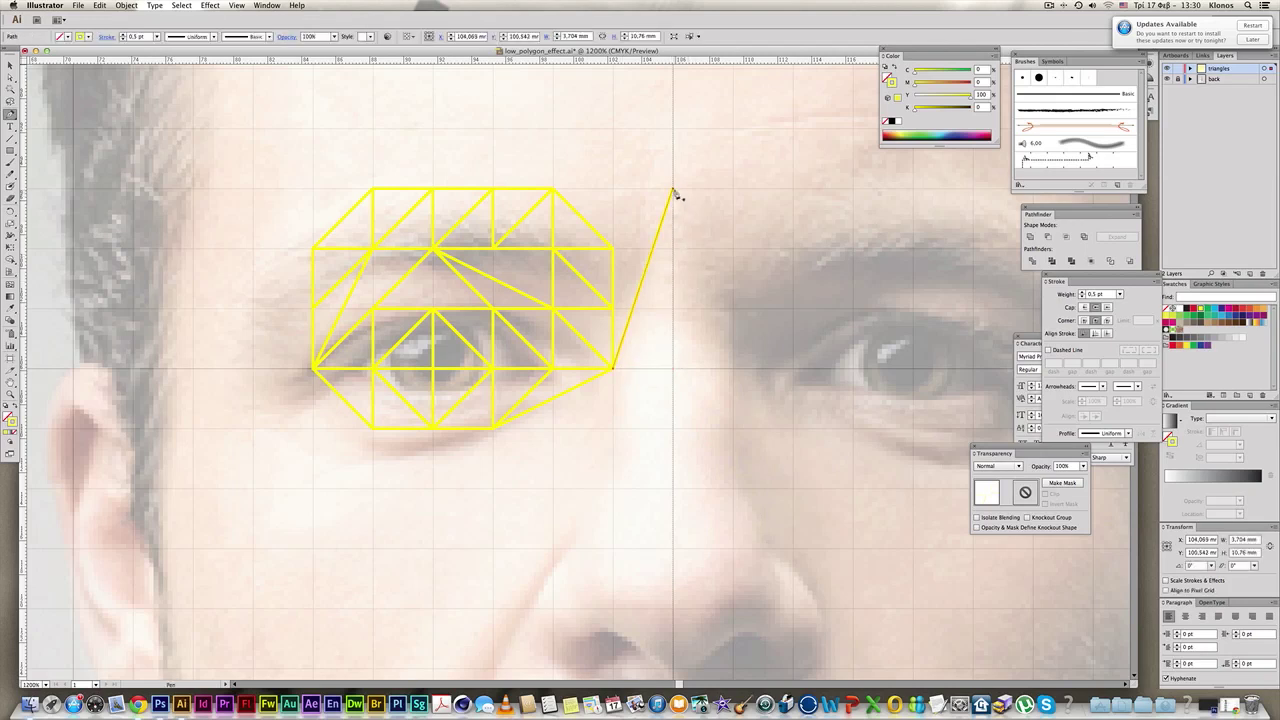
key("Delete")
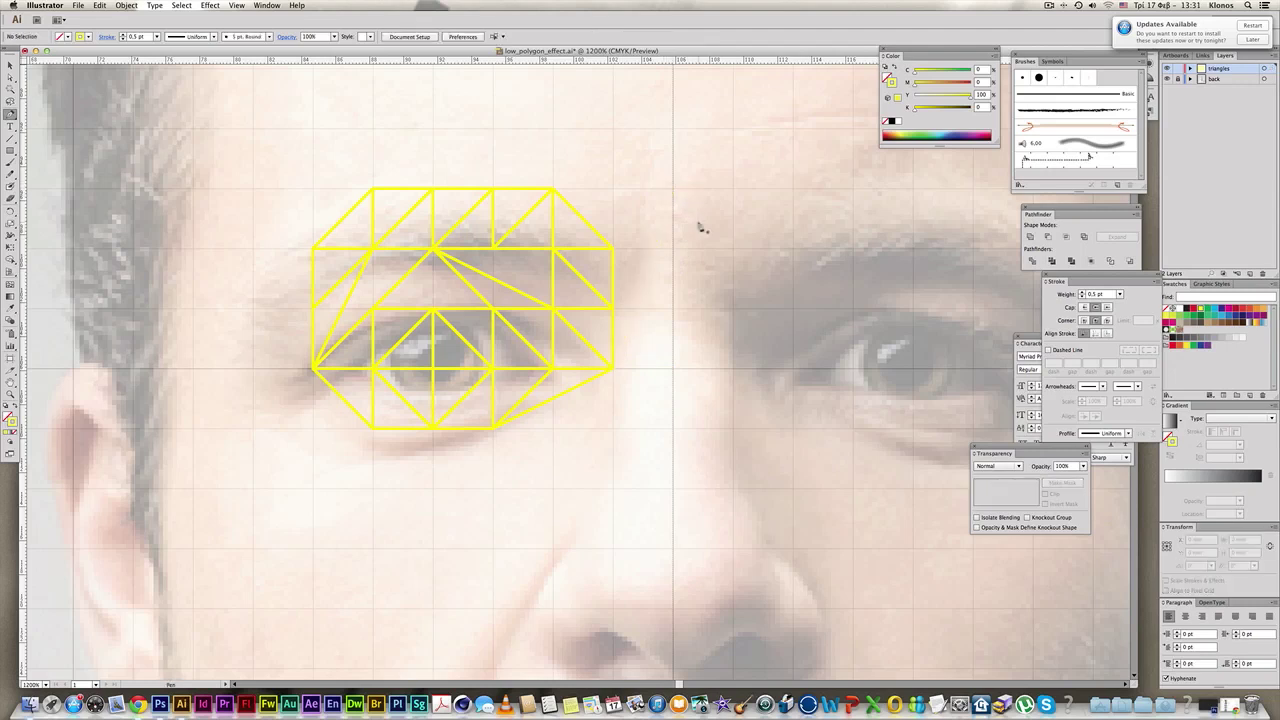
Draw two mirrored three-cell triangles from the inner eye corner to the face's center line, one rising to brow level, one descending the nose.
left_click(613, 368)
left_click(673, 190)
left_click(673, 370)
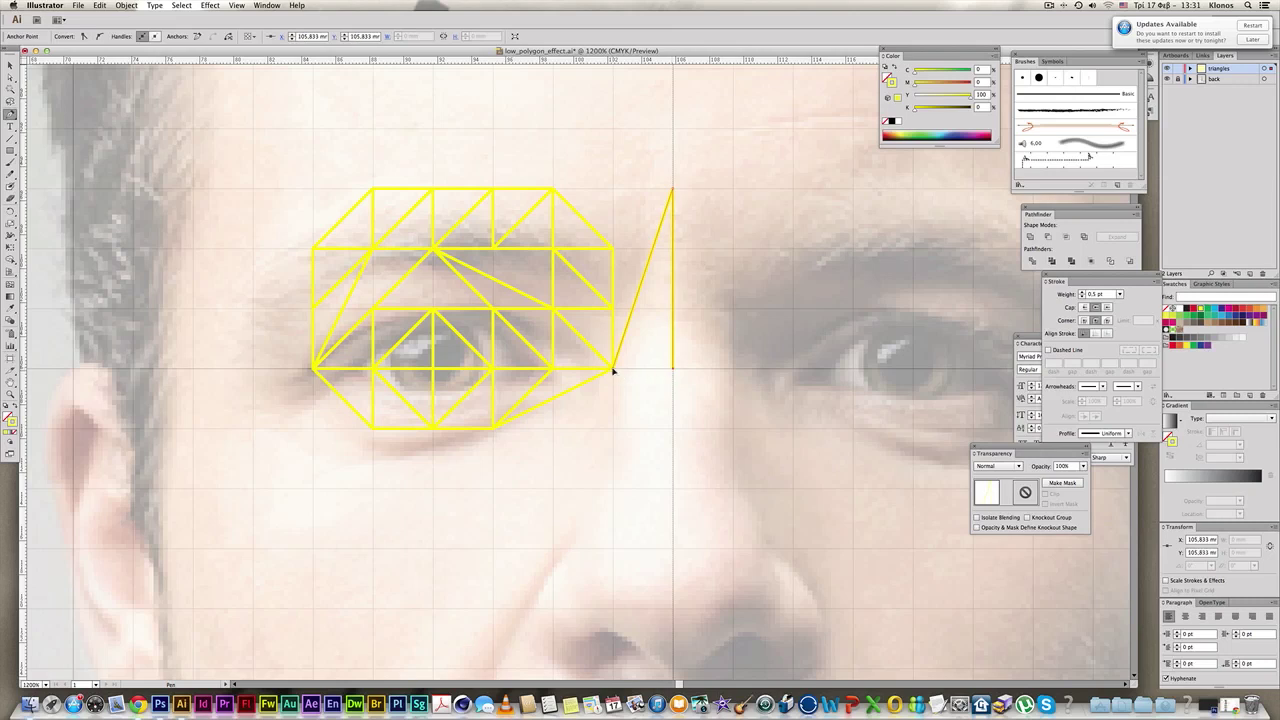
left_click(613, 368)
left_click(673, 547)
left_click(673, 369)
left_click(613, 369)
Draw a triangle over the nose tip with its two-cell edge on the center line and its apex one cell outward.
left_click_drag(618, 534, 606, 422)
left_click(657, 470, "super")
left_click(661, 439)
left_click(660, 556)
left_click(601, 497)
left_click(660, 437)
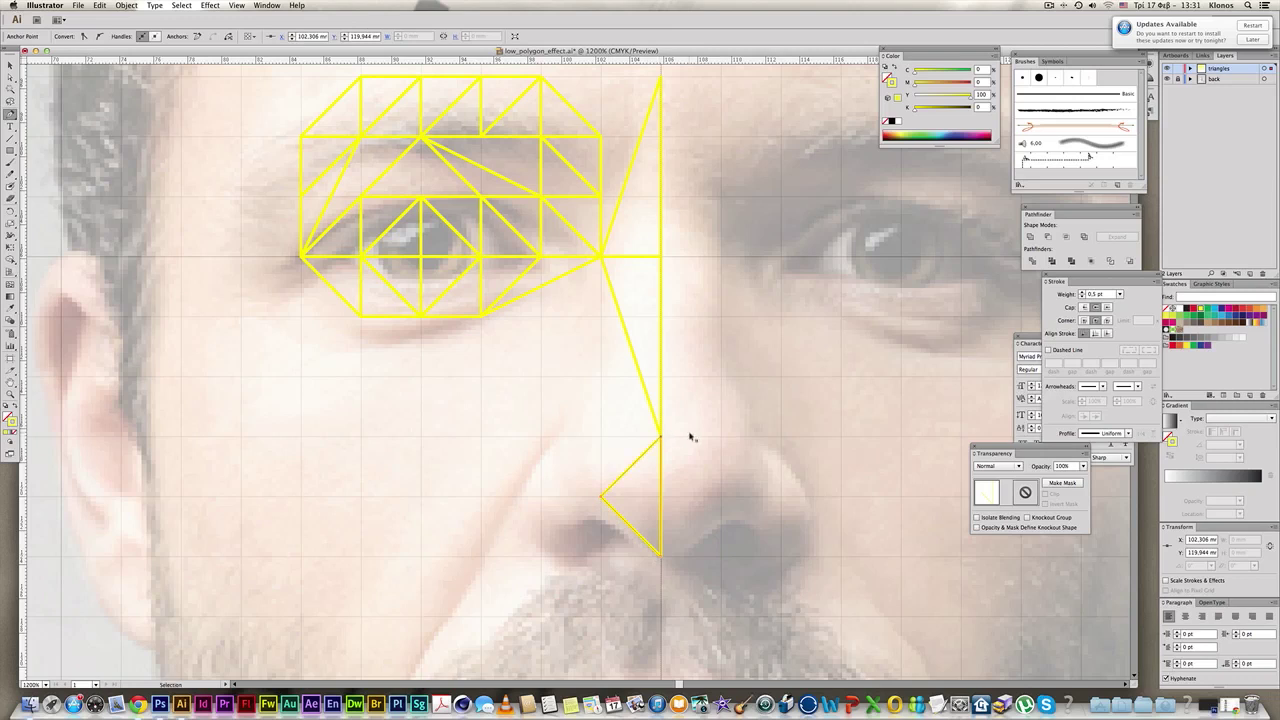
left_click(688, 437, "super")
Draw a long triangle along the side of the nose, joining the inner eye corner, the center-line point and the nose-tip triangle's outer point.
left_click(603, 497)
left_click(602, 257)
left_click(661, 438)
left_click(602, 497)
left_click(772, 445, "super")
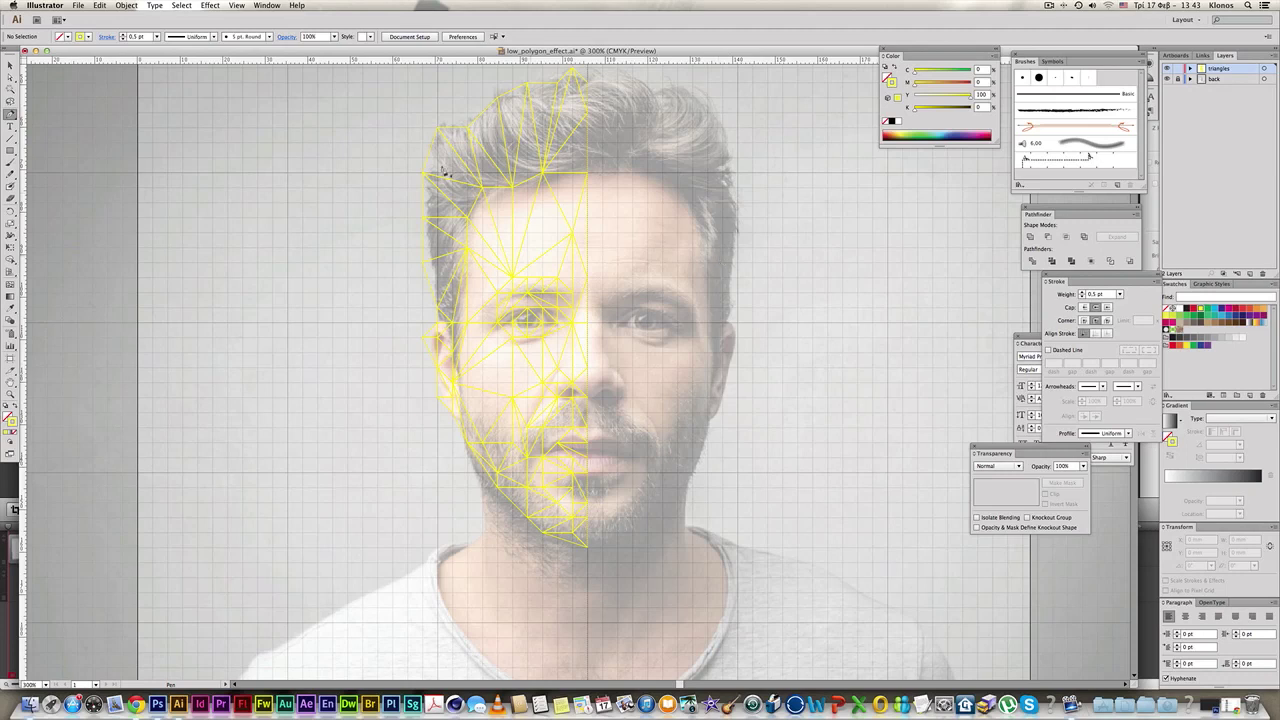
Inspect the half-face triangle mesh in outline view and return to the preview.
left_click(10, 66)
left_click_drag(443, 236, 416, 257)
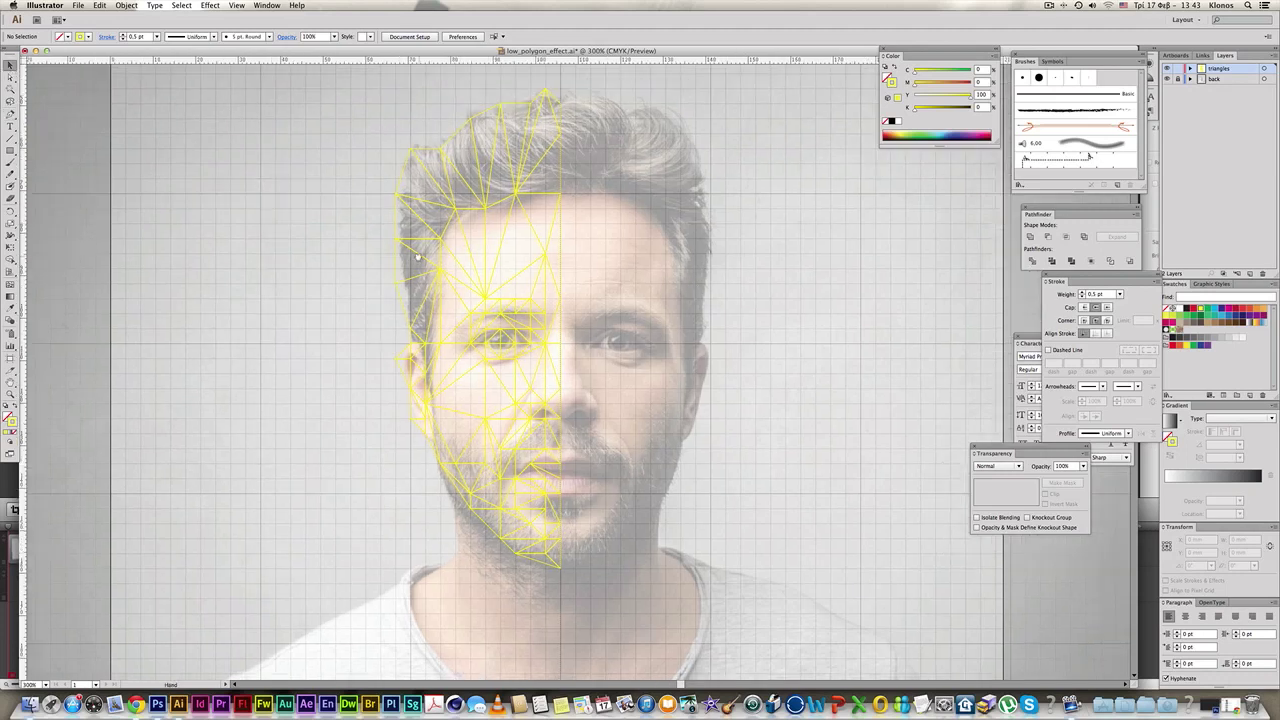
key("super+y")
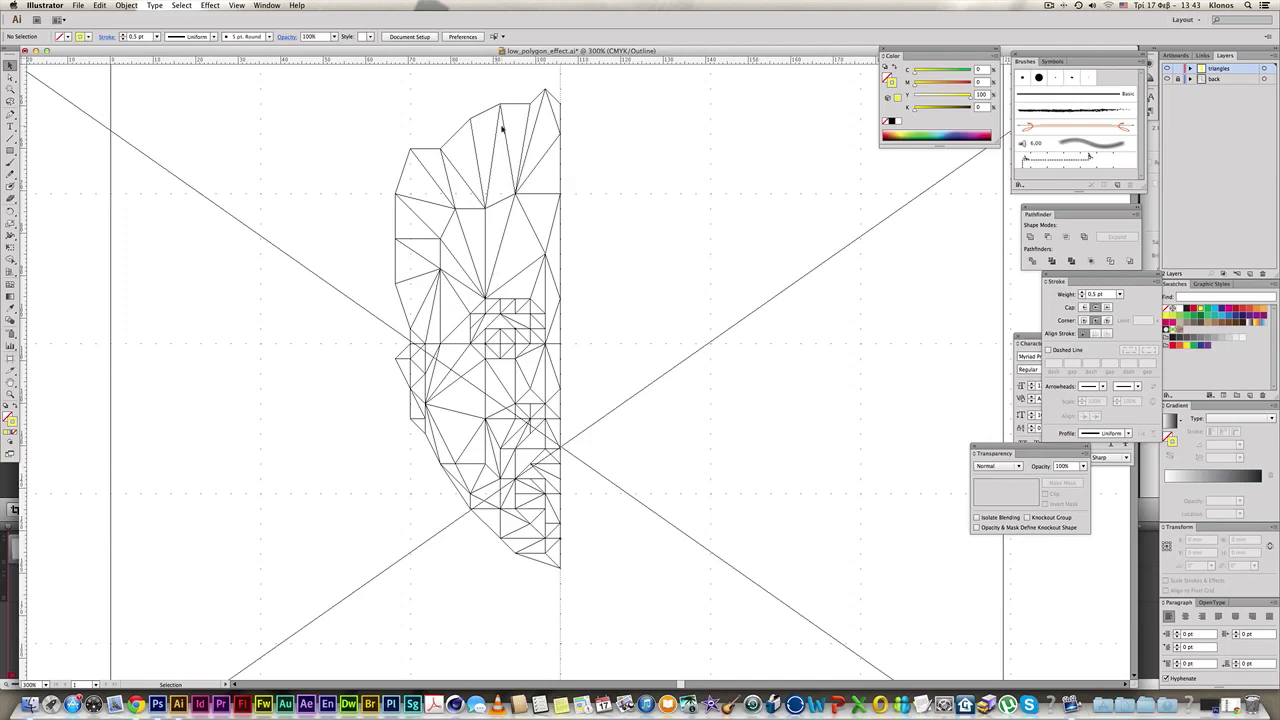
key("super+y")
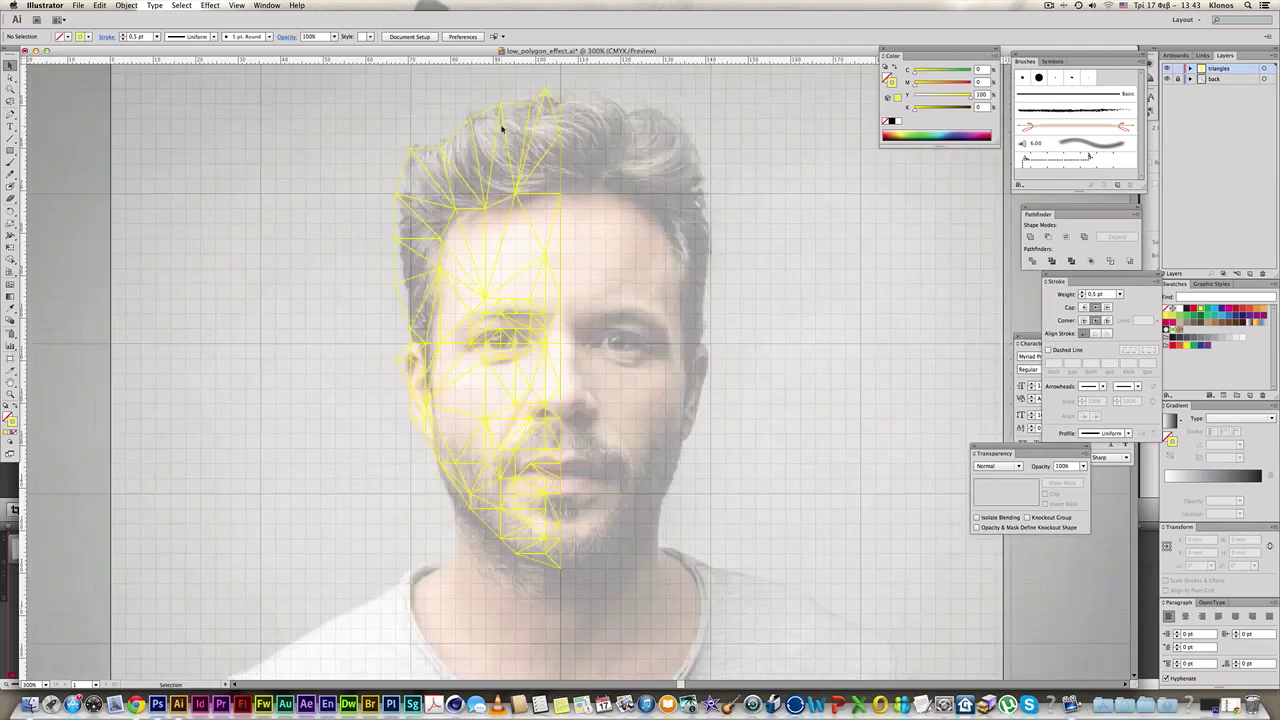
Draw a narrow background triangle above the hair with the Pen tool, its four-cell edge on the center line reaching the photo's upper edge.
left_click_drag(457, 203, 454, 258)
key("p")
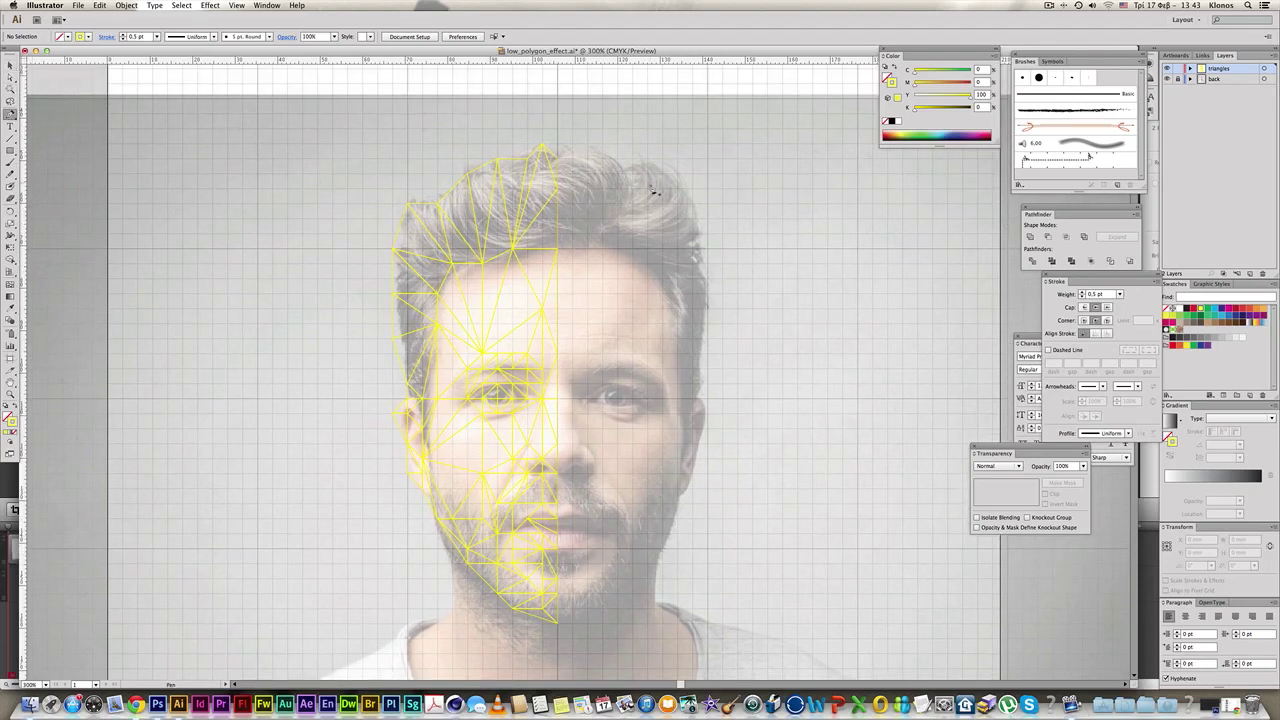
left_click(560, 159, "super")
left_click_drag(547, 456, 555, 228)
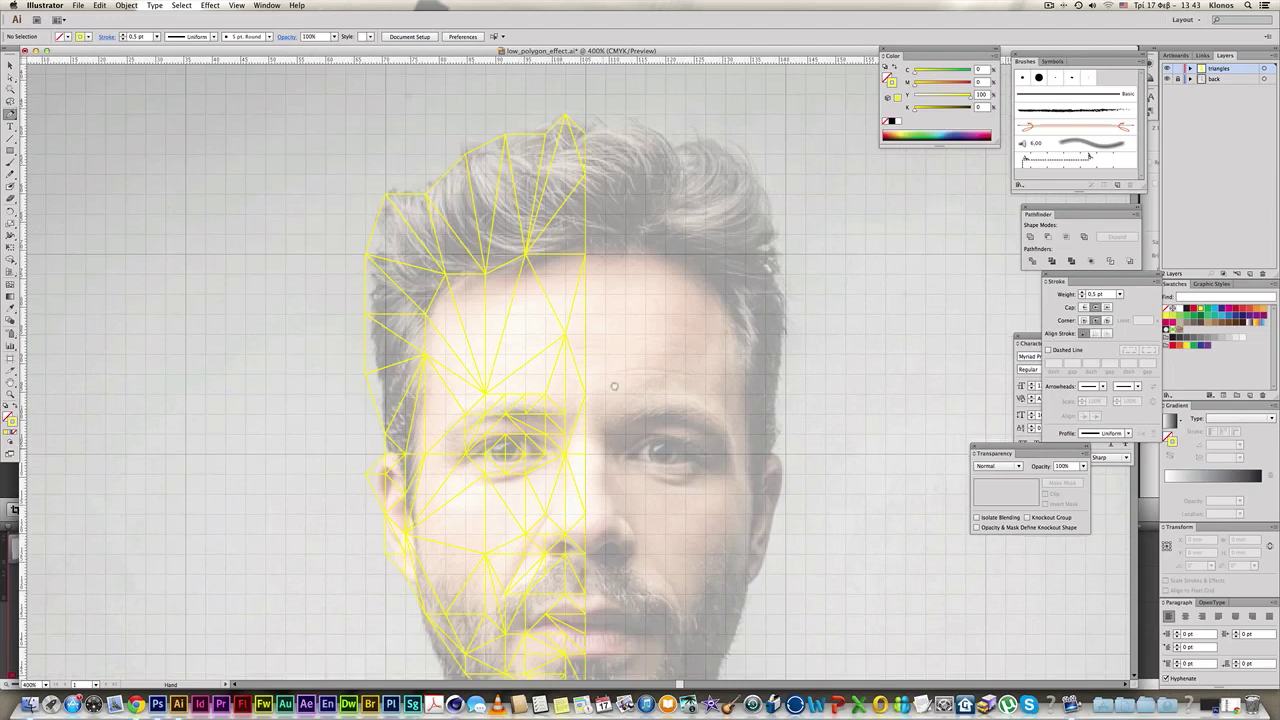
scroll(600, 350, "down", 3)
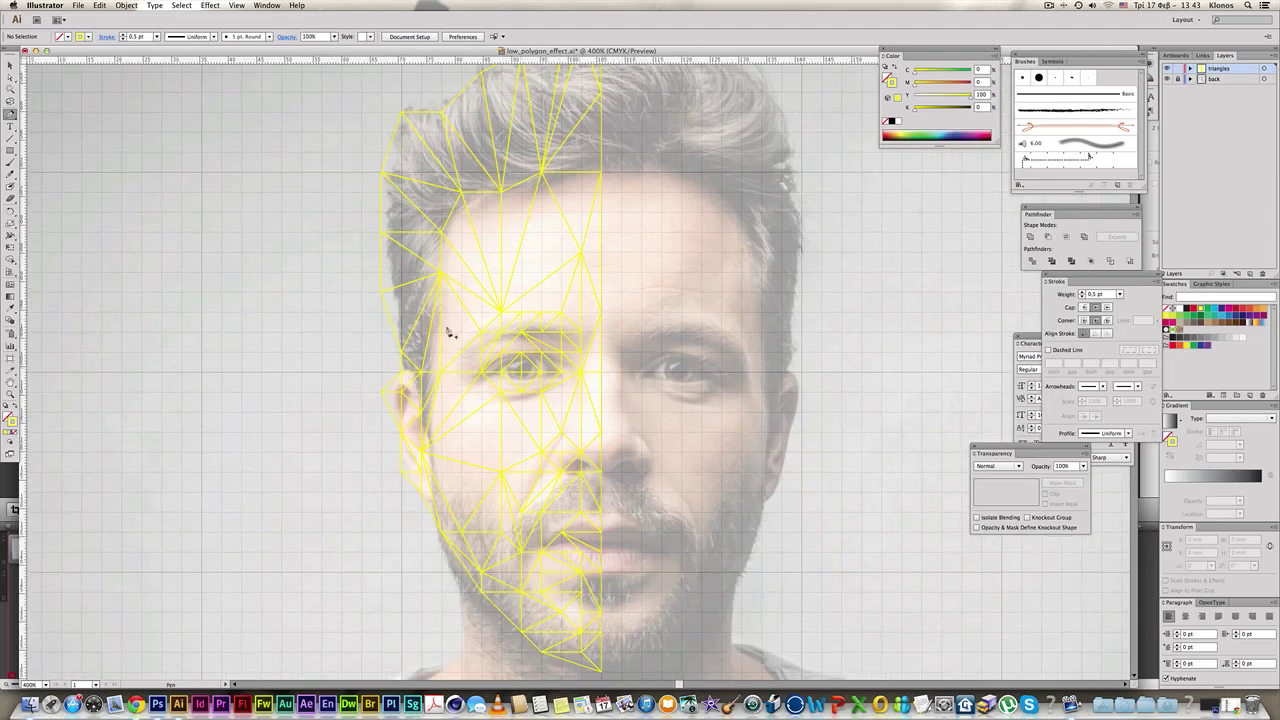
left_click_drag(594, 228, 587, 313)
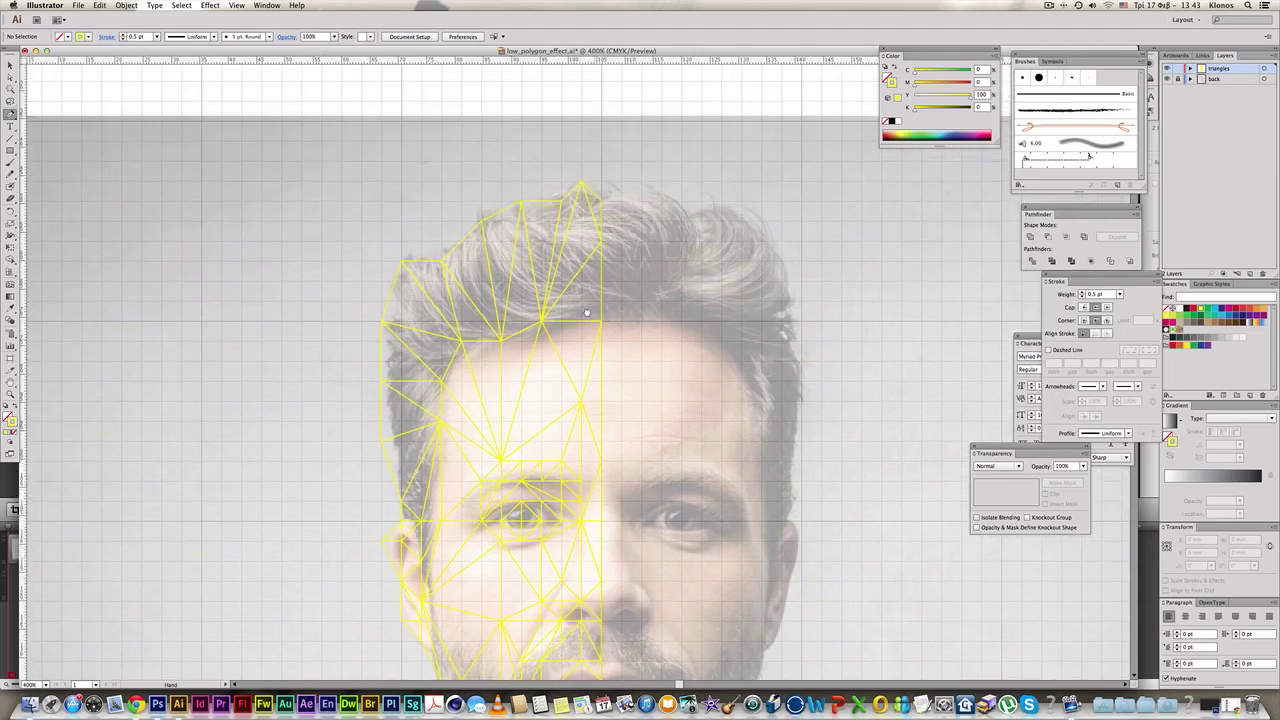
scroll(590, 300, "up", 1)
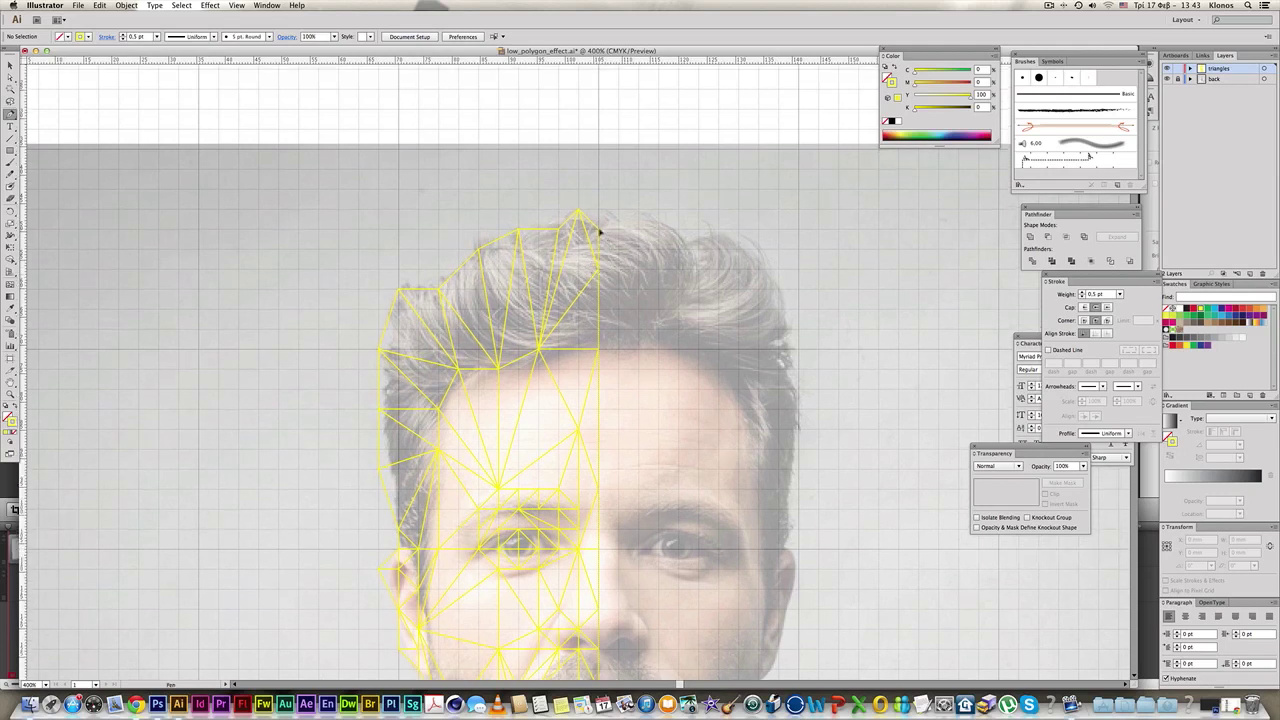
left_click(601, 233)
left_click(600, 155)
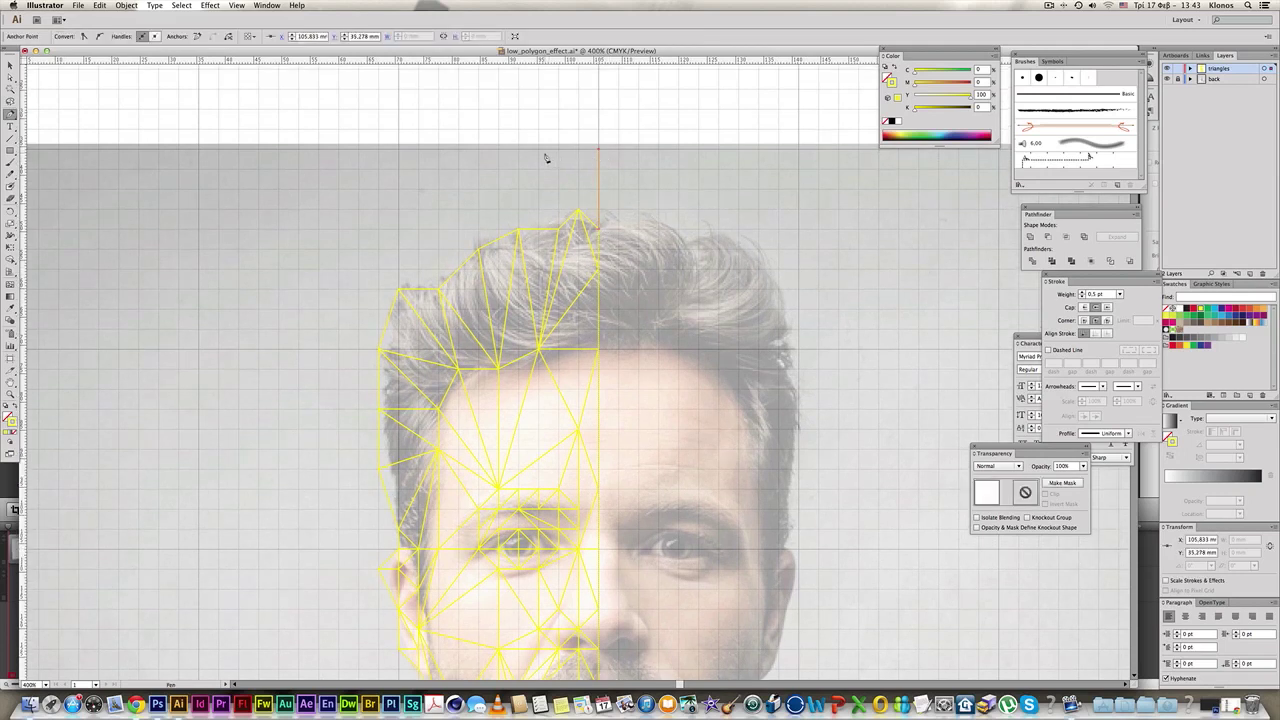
left_click(579, 212)
left_click(599, 230)
key("super+shift+a")
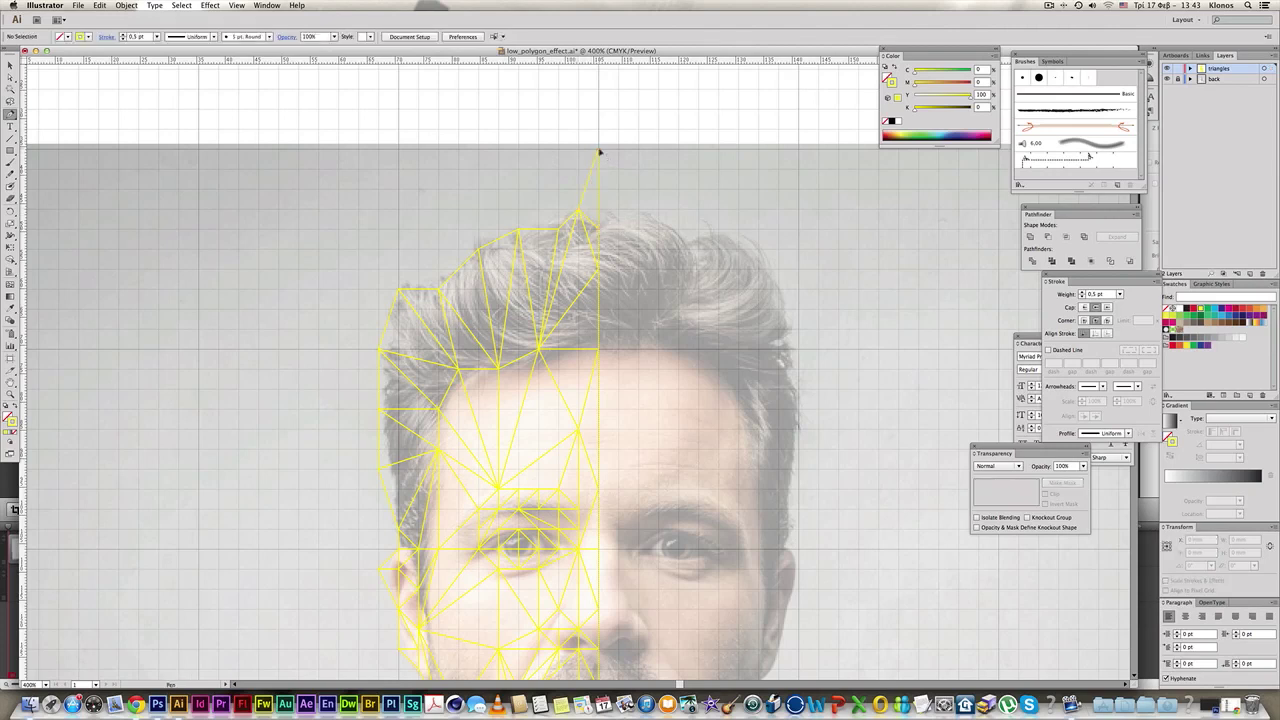
Draw a background triangle with a seven-cell edge along the photo's upper edge from the center line, its lower point on the hair's peak.
left_click(600, 153)
left_click(457, 151)
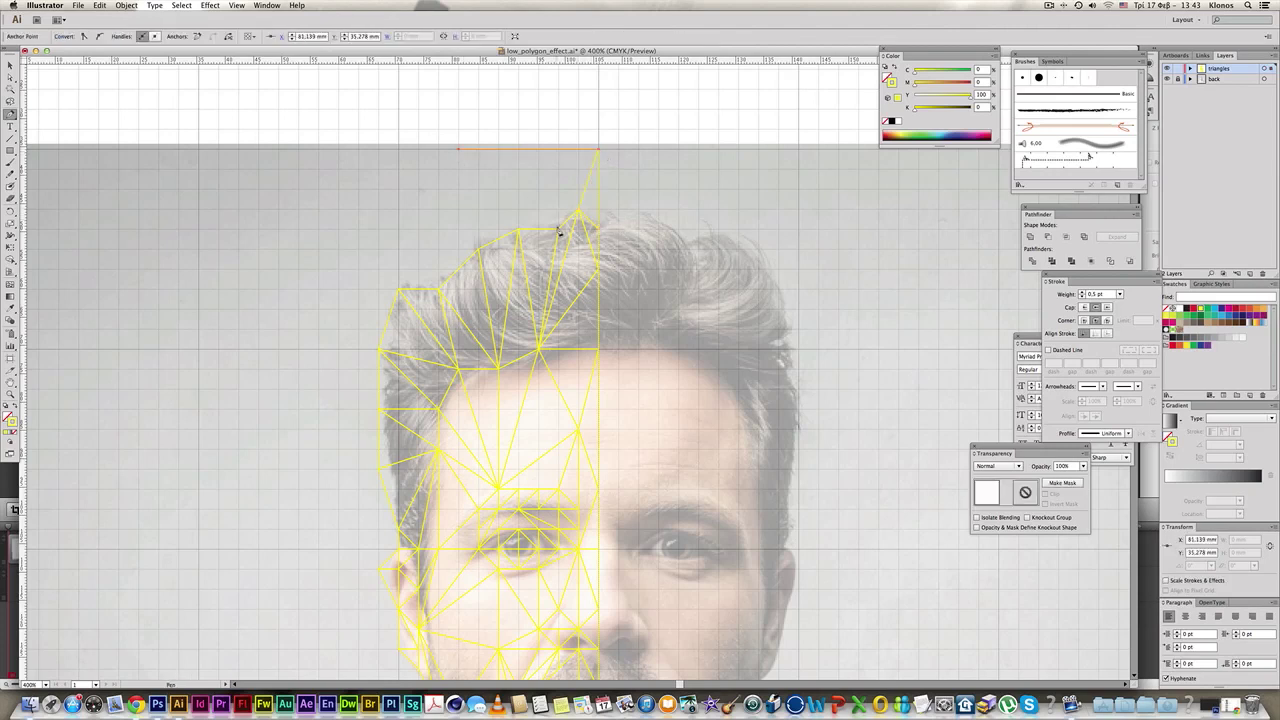
left_click(579, 213)
left_click(600, 153)
left_click(631, 186, "super")
Draw two thin background triangles fanning from the outer end of the seven-cell upper edge down to consecutive points of the hair outline.
left_click(459, 150)
left_click(578, 212)
left_click(559, 230)
left_click(530, 190, "super")
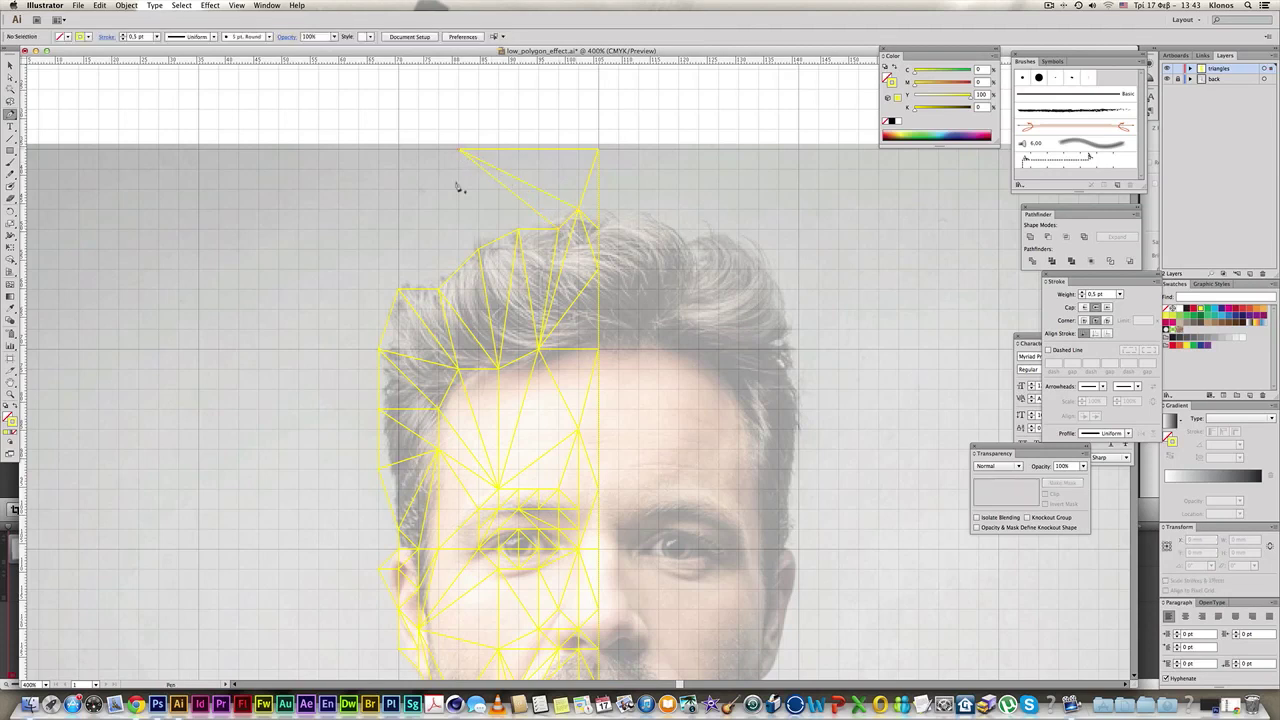
left_click(459, 150)
left_click(517, 230)
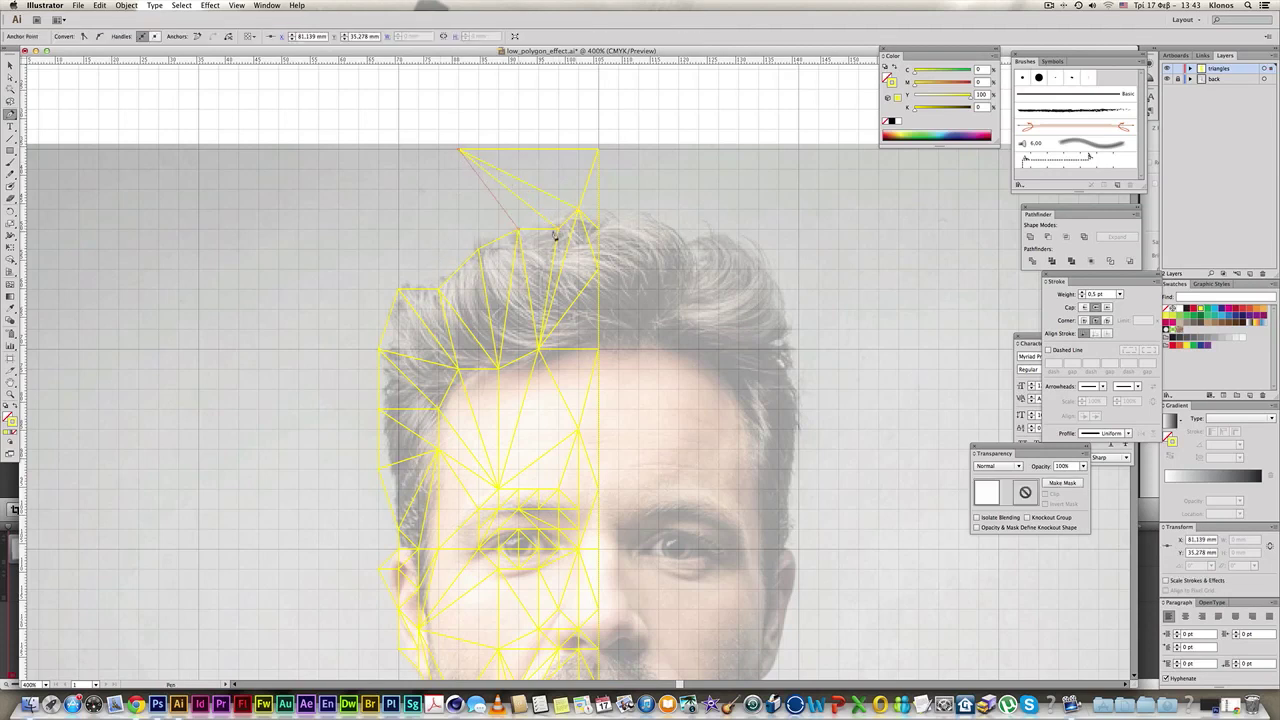
left_click(557, 231)
left_click(458, 152)
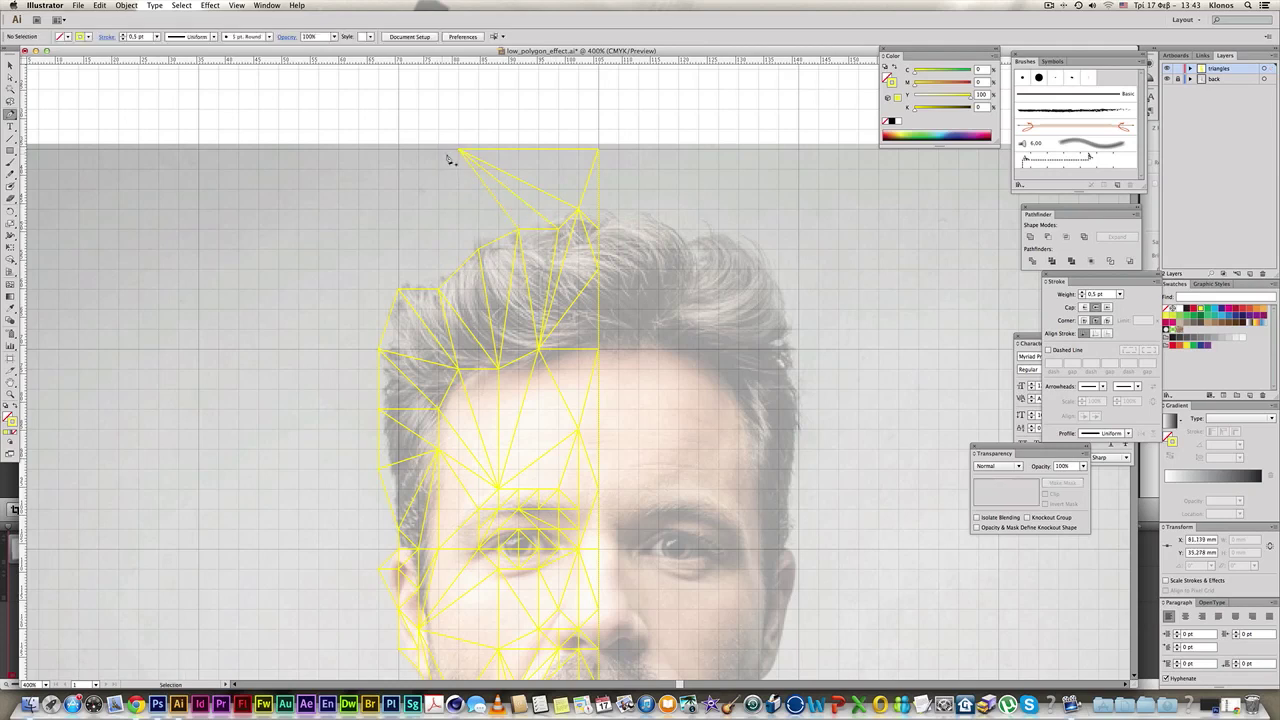
Extend the background mesh with a triangle whose five-cell edge continues along the photo's upper edge and whose lower point meets the hair outline.
left_click(458, 151)
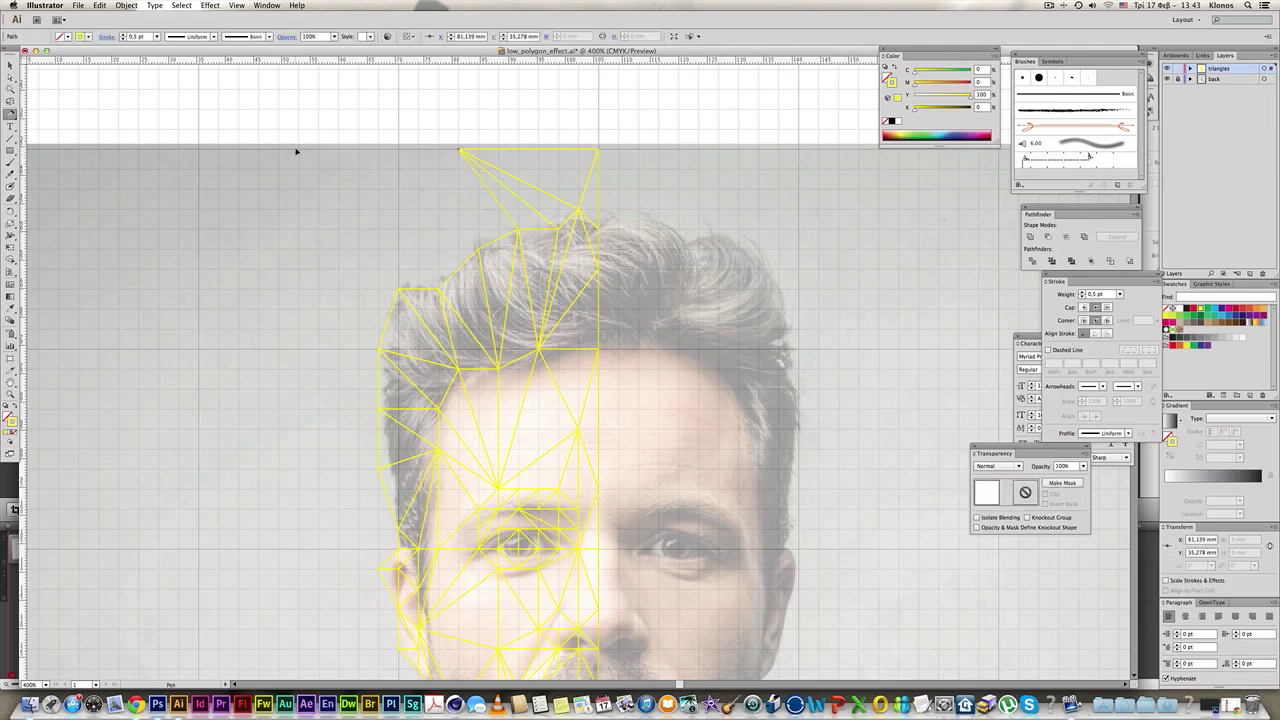
left_click(358, 150)
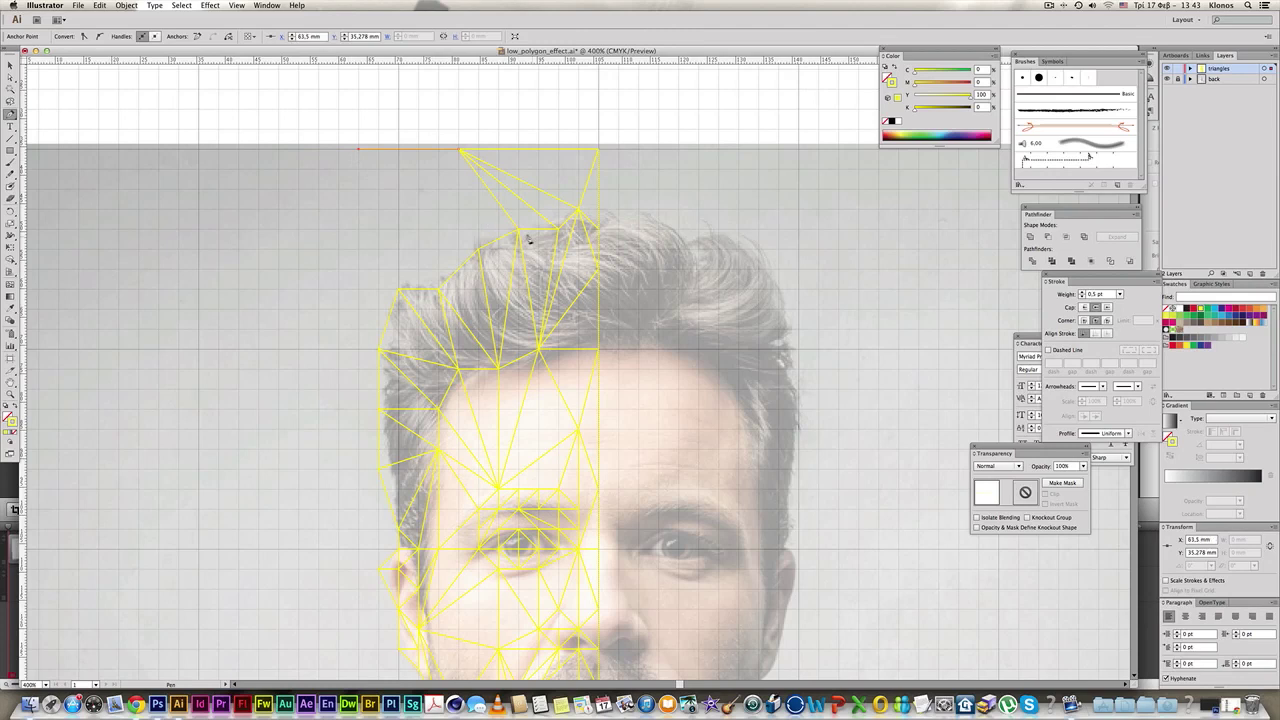
left_click(479, 249)
left_click(460, 150)
left_click(460, 151)
left_click(443, 160)
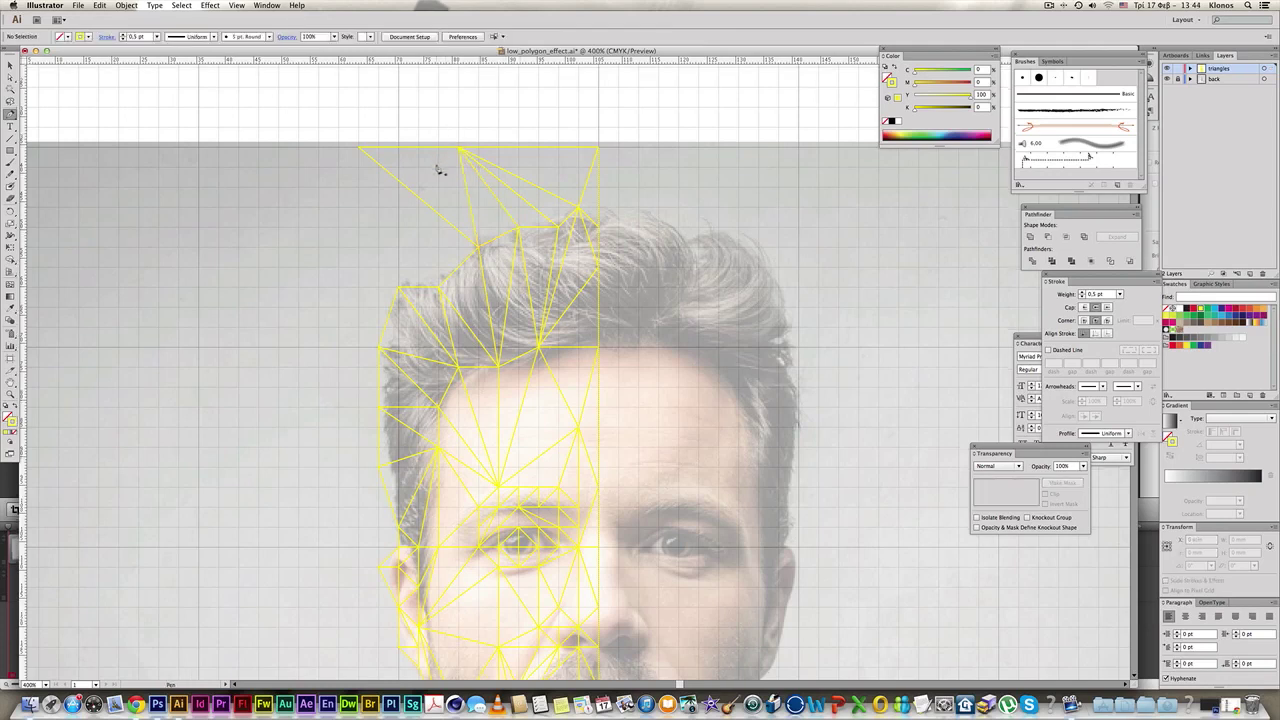
Draw two background triangles fanning from the outer end of the five-cell upper edge to the next hair outline points down to the hair's corner.
left_click_drag(497, 248, 497, 233)
left_click(497, 233, "super")
left_click_drag(503, 321, 565, 256)
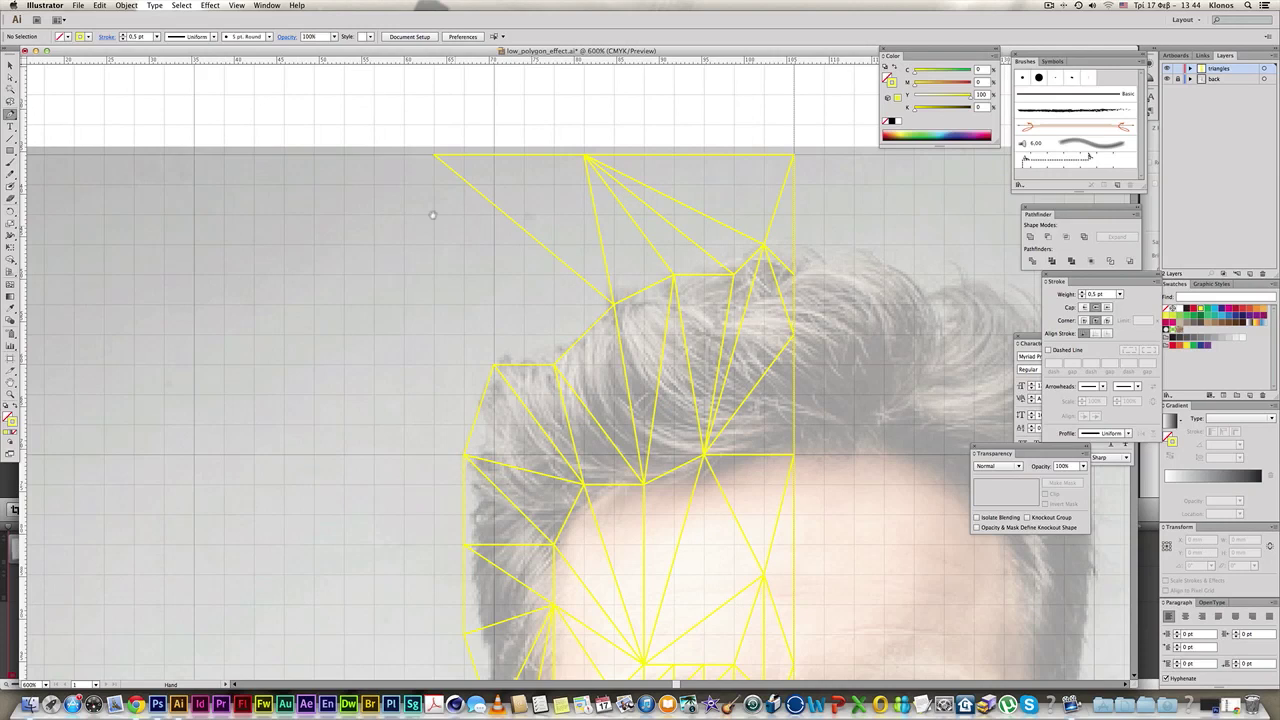
left_click(435, 156)
left_click(612, 302)
left_click(435, 156)
left_click(496, 368)
left_click(557, 368)
left_click(435, 157)
key("shift+super+a")
Draw a large background triangle with a ten-cell horizontal base running outward from the hair's corner and its apex on the photo's upper edge.
left_click(494, 368)
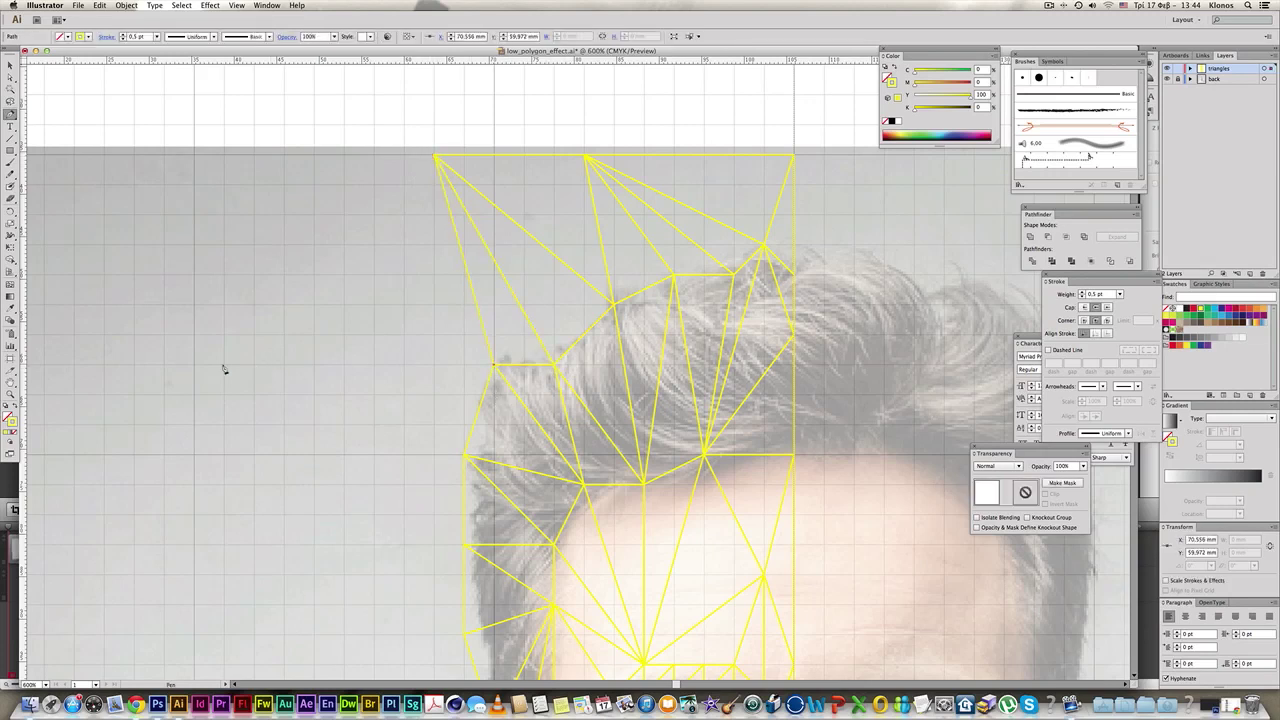
left_click(195, 364)
left_click(435, 156)
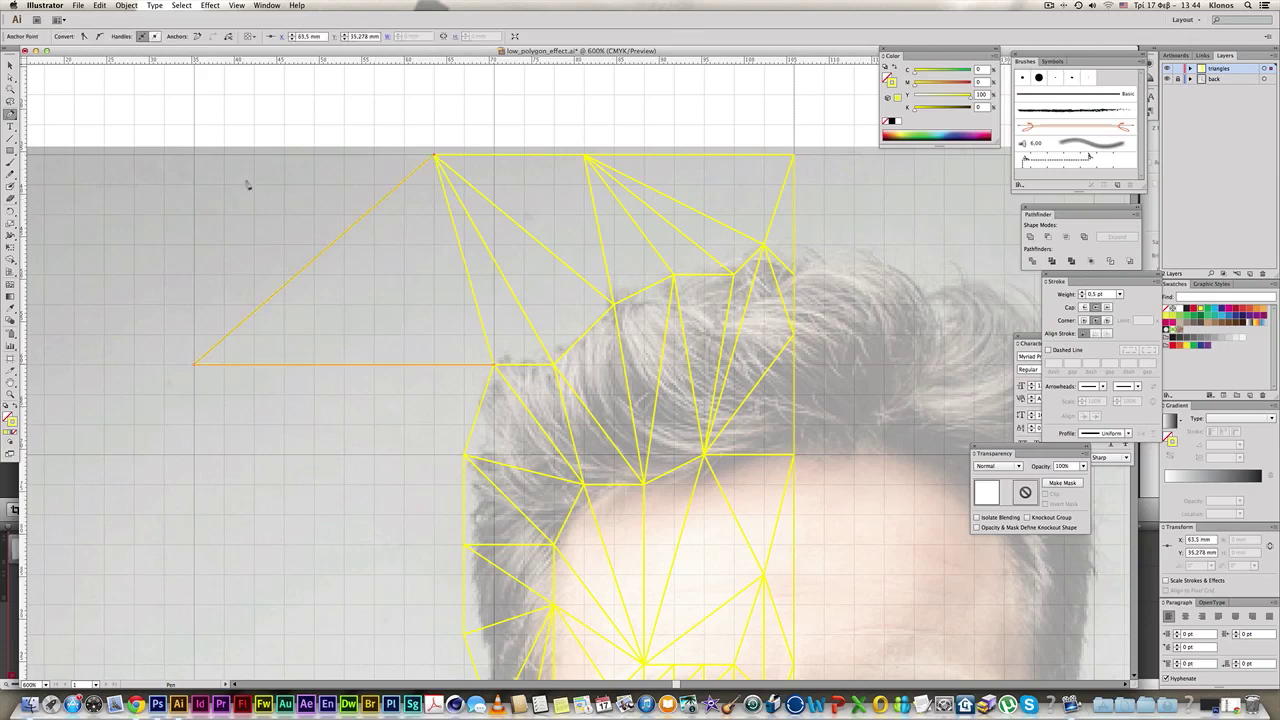
left_click(494, 368)
Draw a right-angled background triangle, eight cells wide and seven tall, to square off the mesh's upper outer corner.
left_click(496, 451, "alt+super")
left_click_drag(551, 420, 496, 341)
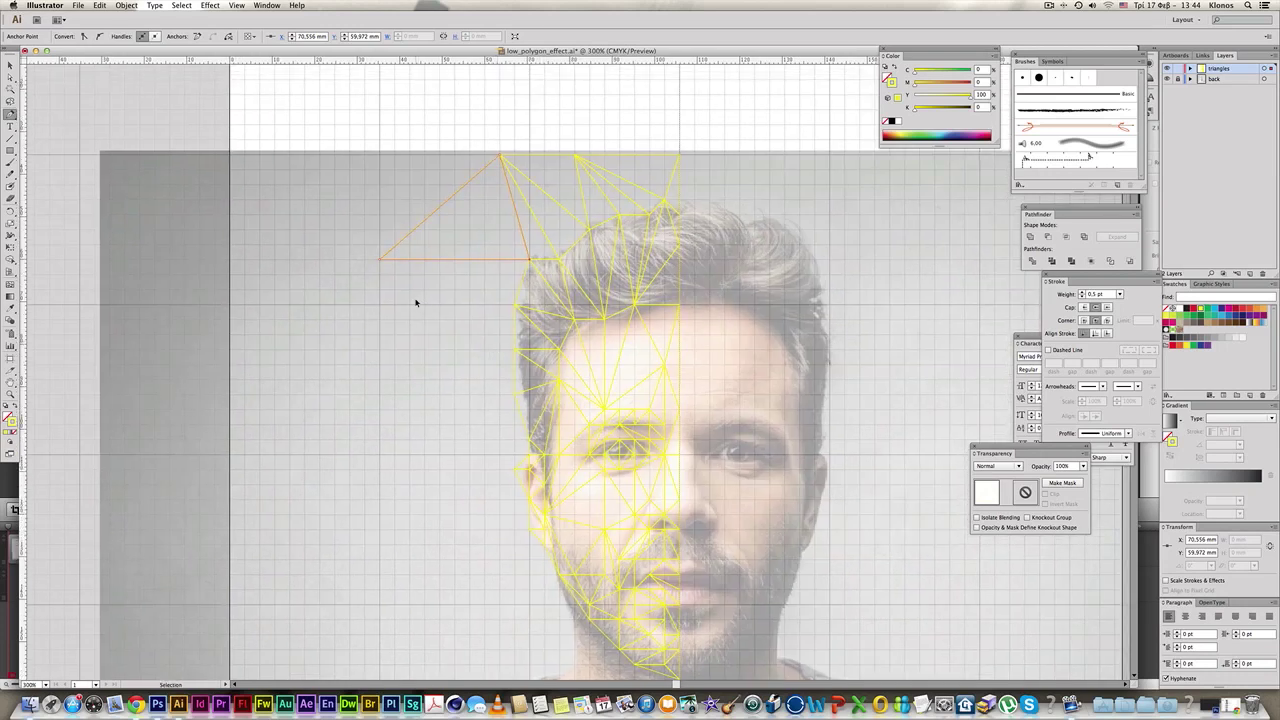
left_click(500, 157)
left_click(381, 156)
left_click(500, 158)
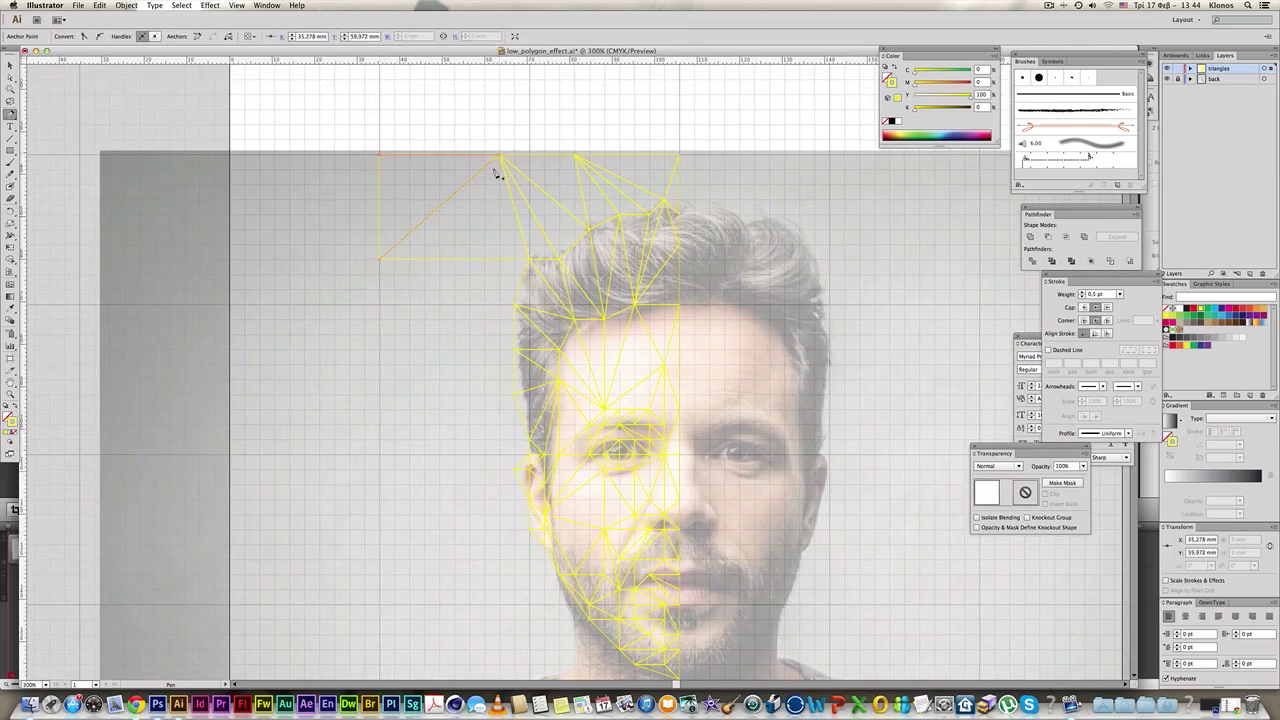
left_click(451, 357, "super")
Draw two background triangles beneath the ten-cell base, filling the strip between the side of the hair and the background mesh's outer edge.
scroll(480, 320, "down", 1)
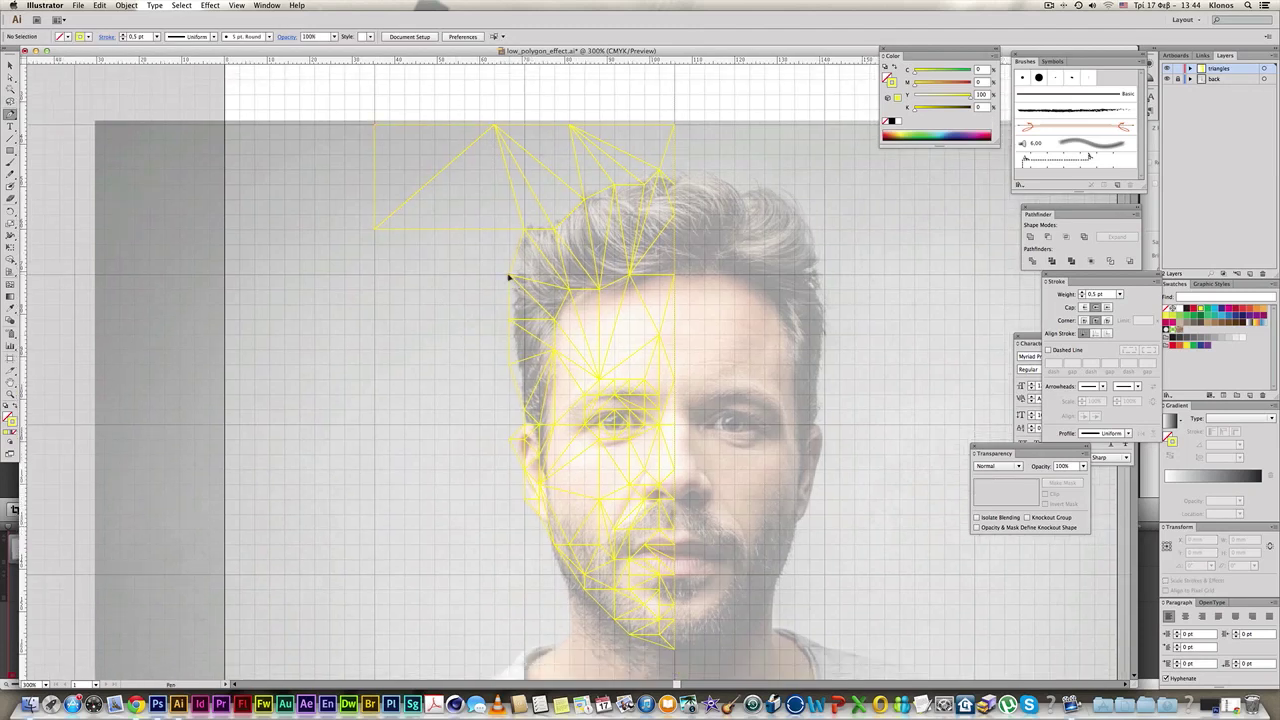
left_click(510, 277)
left_click(375, 229)
left_click(511, 278)
left_click(498, 284, "super")
left_click(510, 277)
left_click(375, 230)
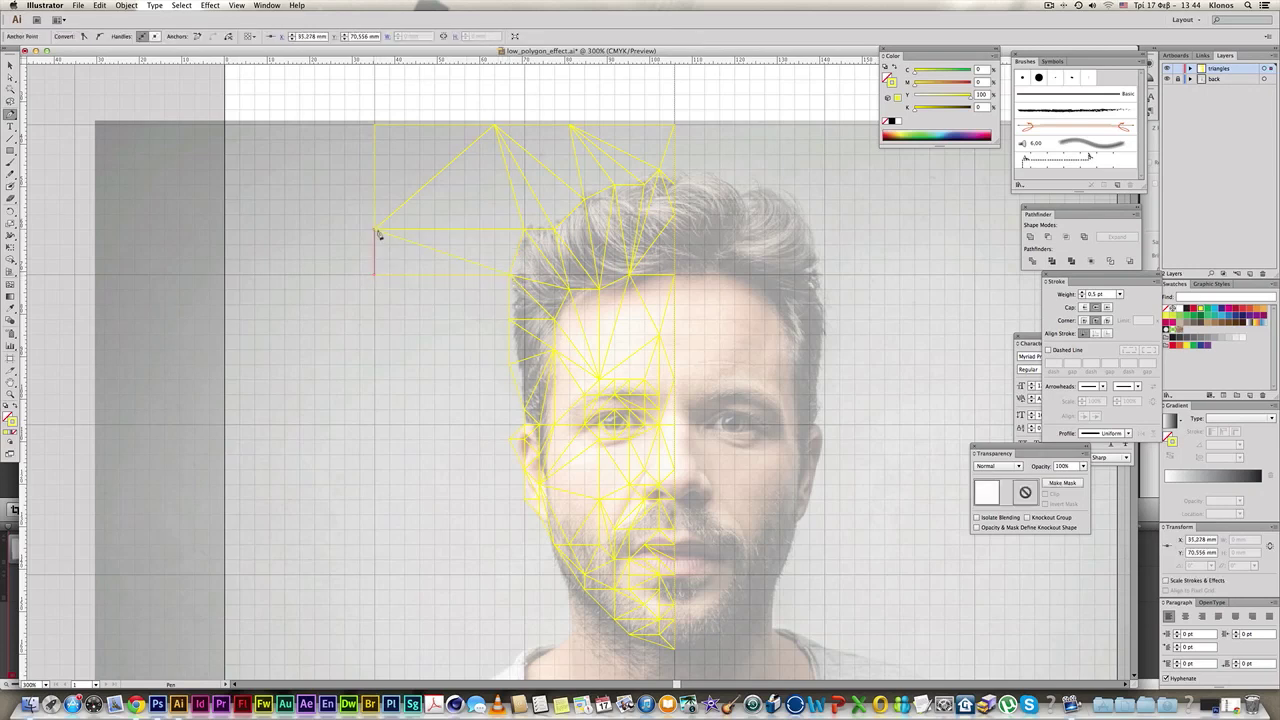
left_click(364, 301, "super")
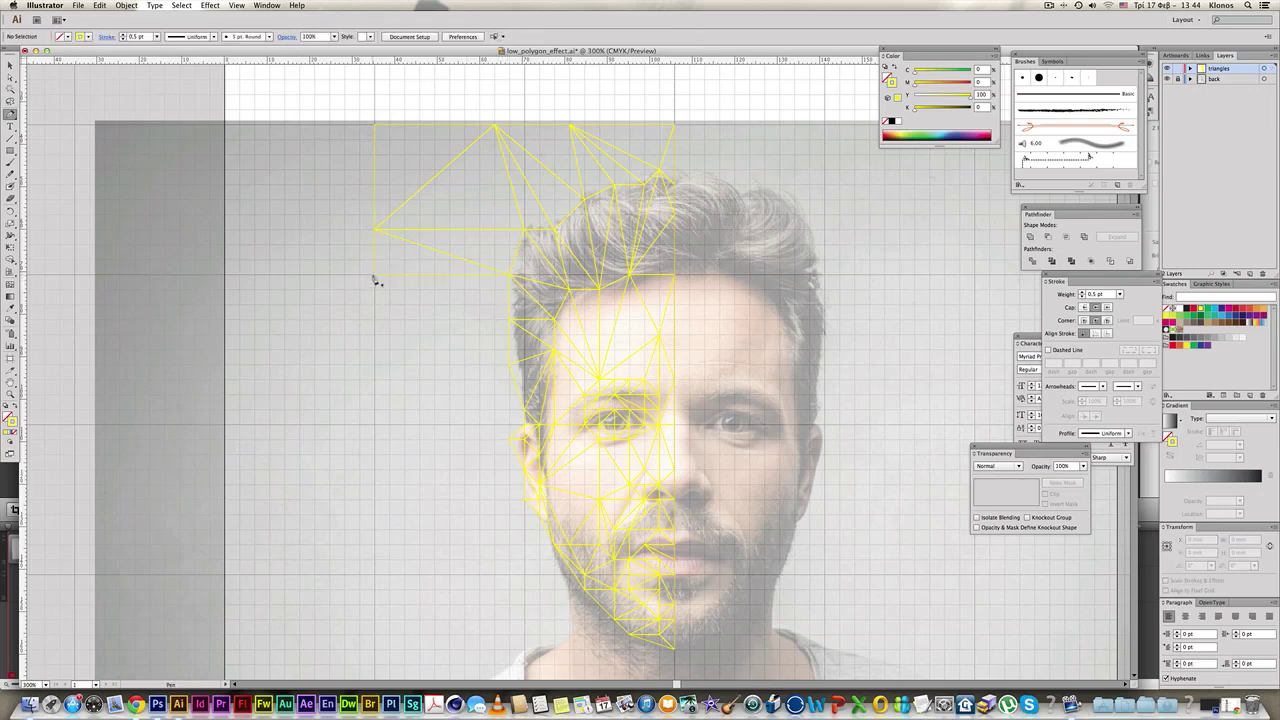
Draw a right-angled background triangle, nine cells wide and three tall, below the mesh's outer edge and reaching to the hair's side.
left_click(375, 276)
left_click(374, 320)
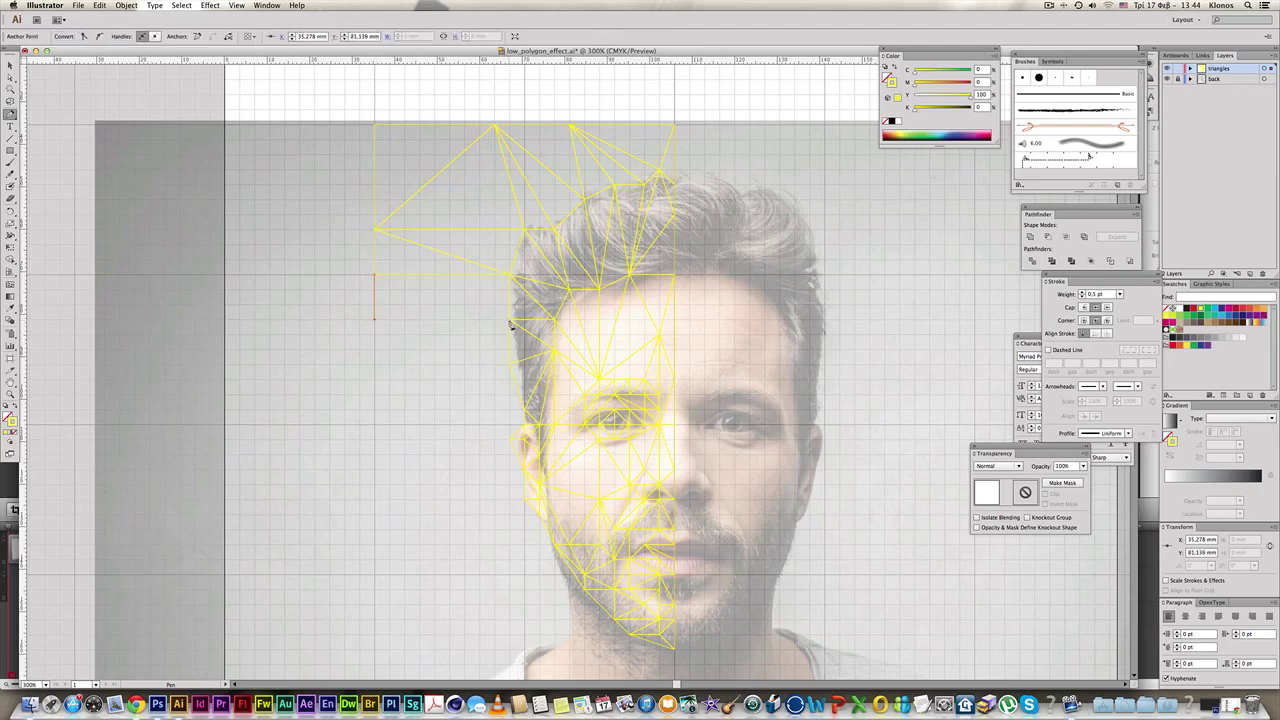
left_click(511, 321)
left_click(375, 275)
left_click(420, 364)
Draw the opposite triangle along the hair's side, sharing the diagonal, to complete the nine-by-three-cell background strip.
left_click(510, 275)
key("super+z")
key("super+z")
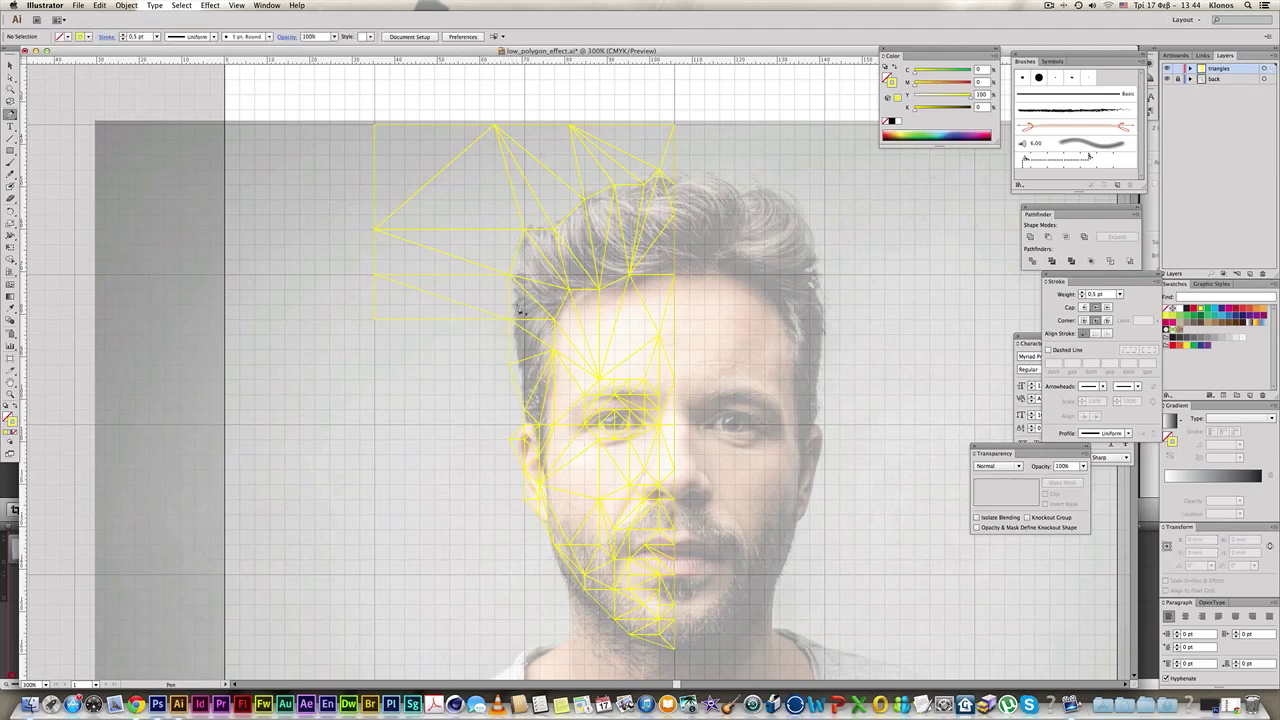
left_click(510, 275)
left_click(510, 319)
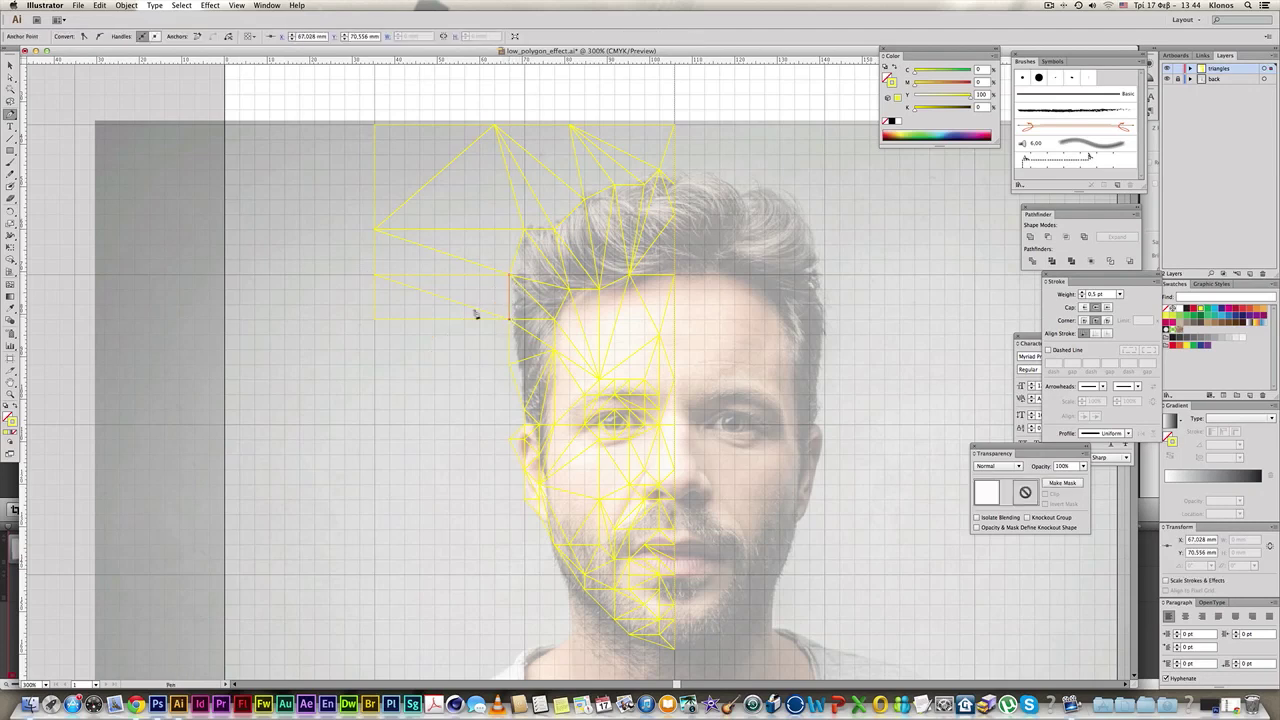
left_click(376, 277)
left_click(511, 276)
left_click(494, 370, "super")
Draw two right-angled background triangles filling the next nine-by-three-cell strip down beside the hair.
left_click(510, 319)
left_click(510, 365)
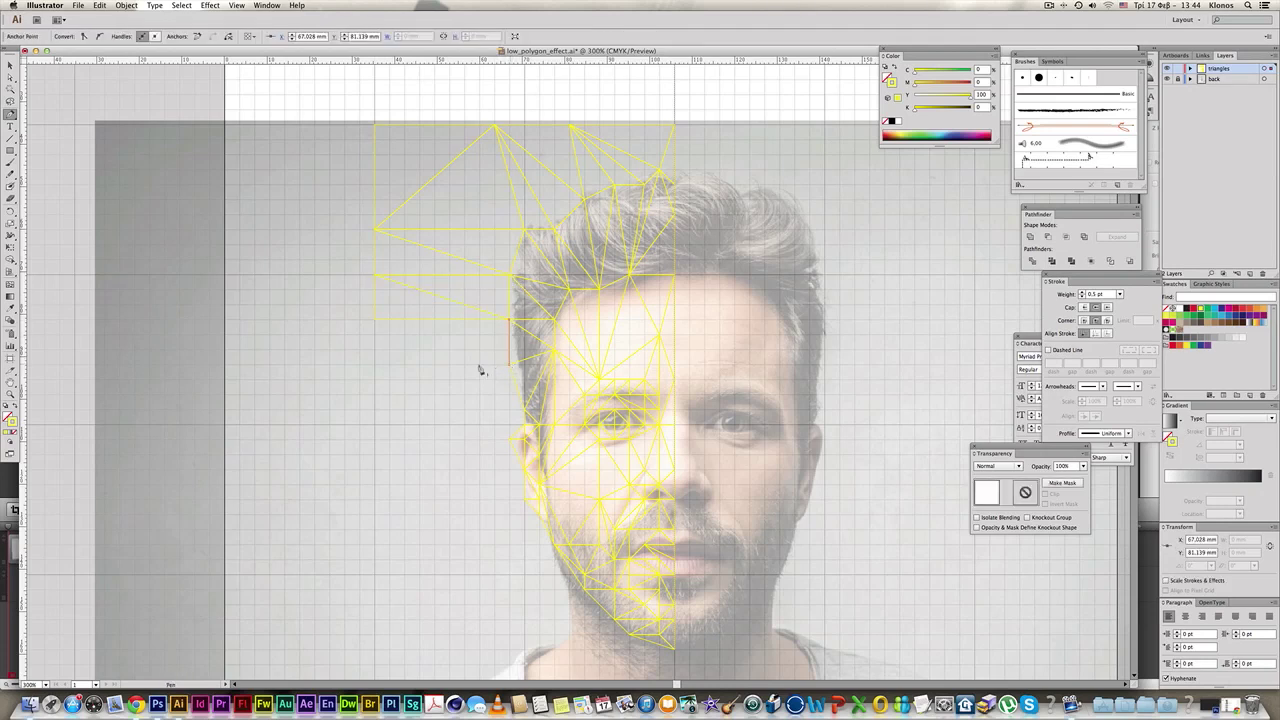
left_click(376, 366)
left_click(511, 320)
left_click(469, 387, "super")
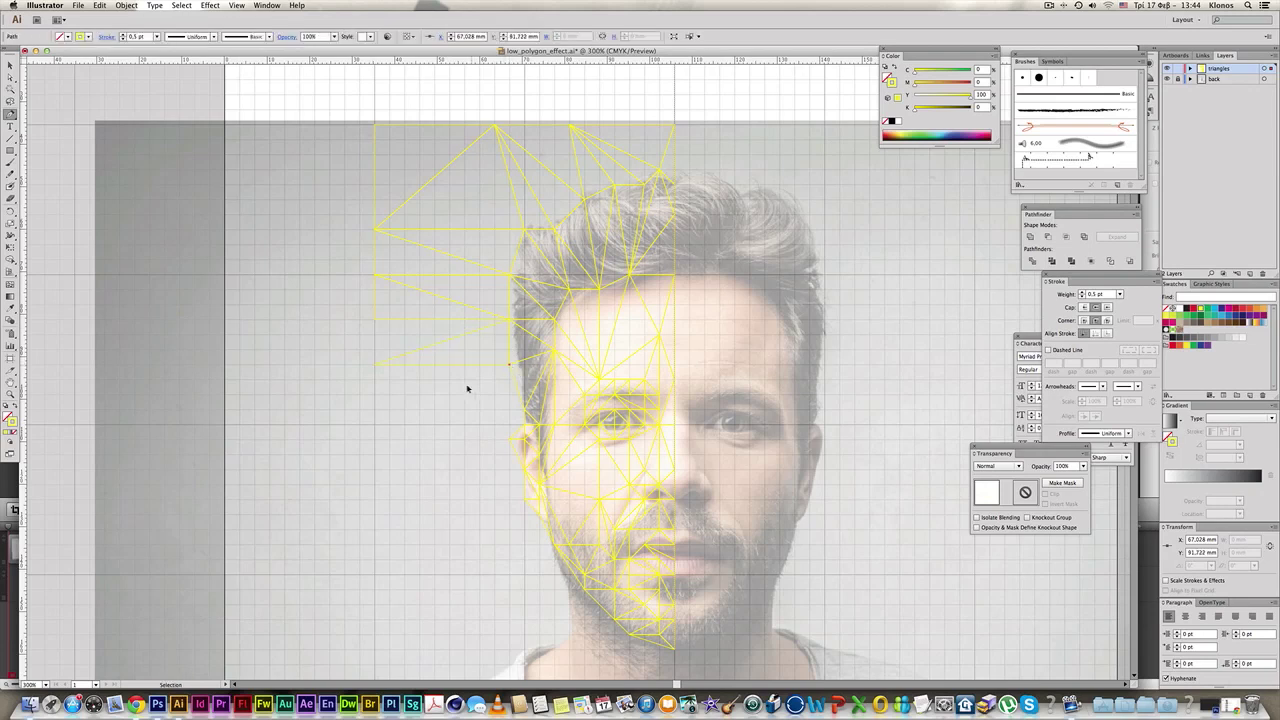
left_click(375, 366, "ctrl")
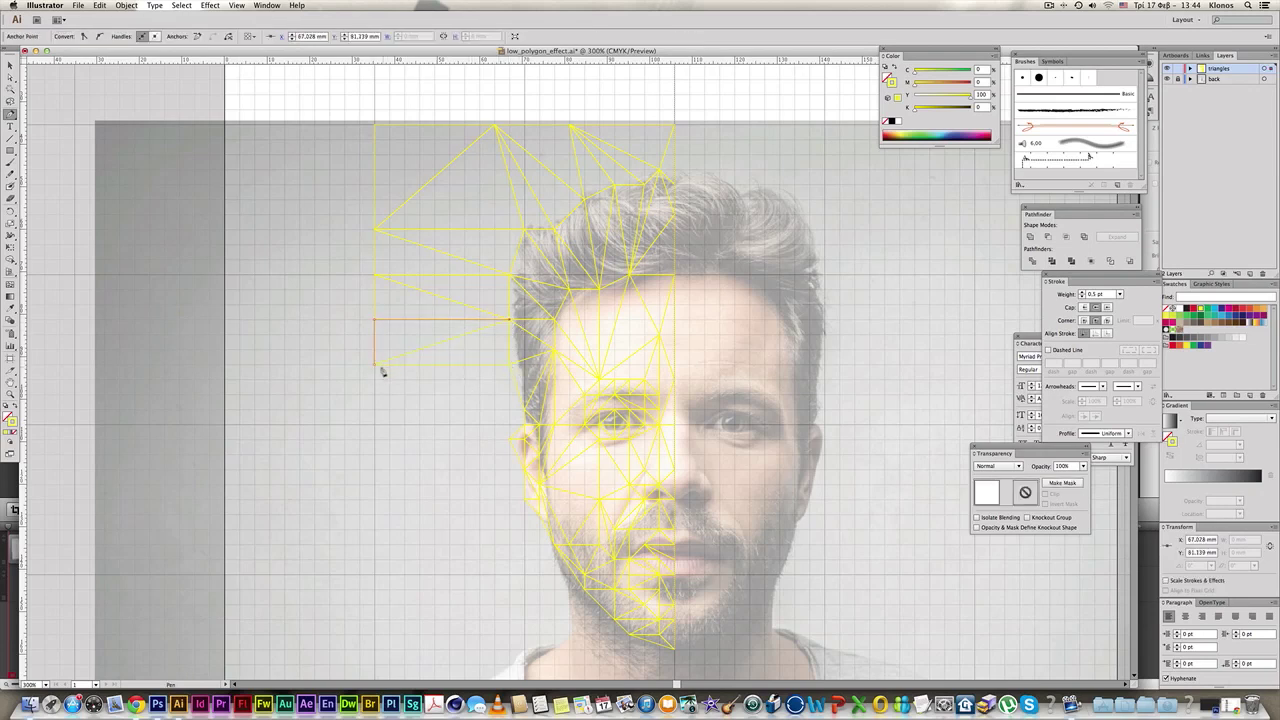
left_click(443, 437, "ctrl")
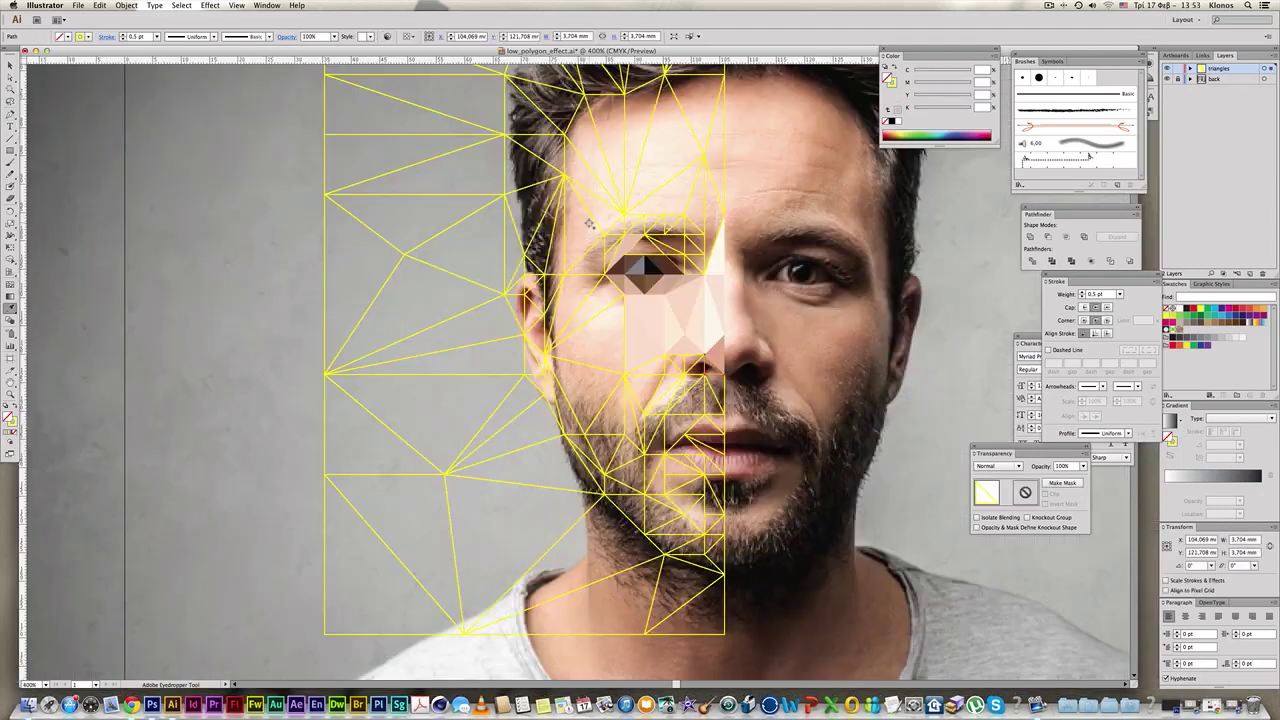
Fill the tall forehead triangle above the brow's inner end with skin colour sampled from the photo using the Eyedropper.
left_click_drag(553, 193, 905, 431)
left_click_drag(624, 248, 732, 328)
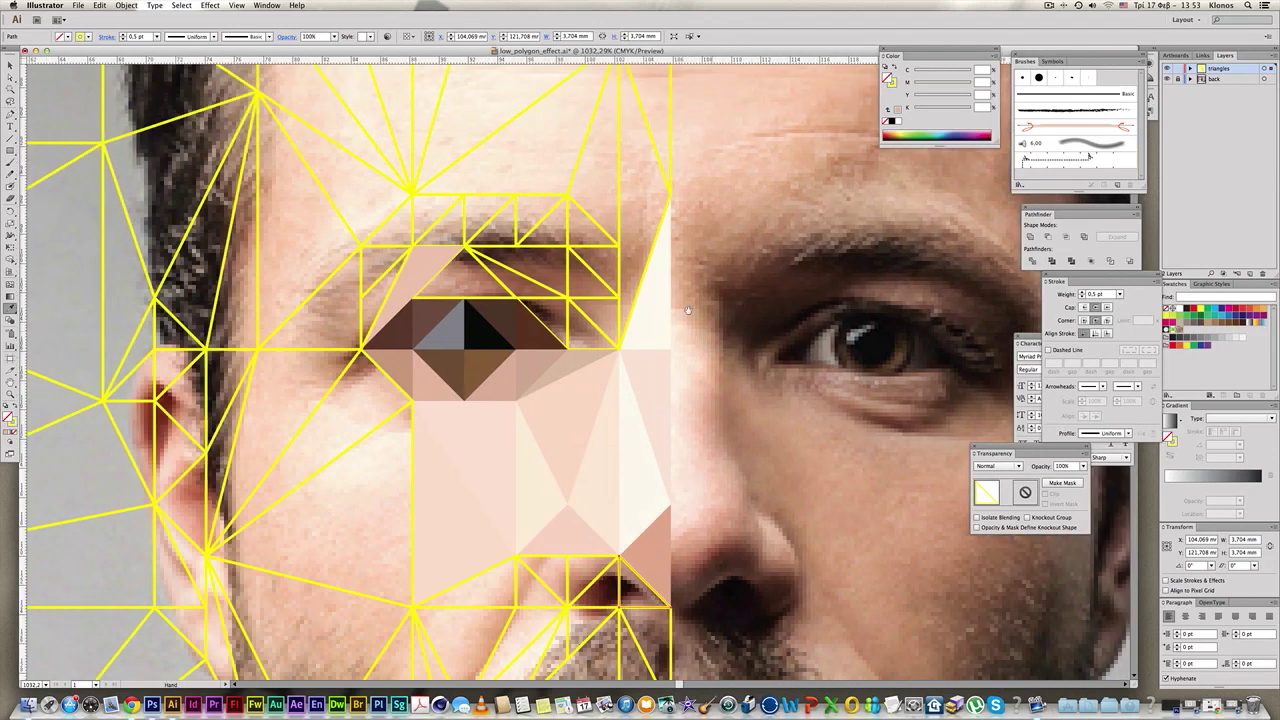
left_click(621, 188)
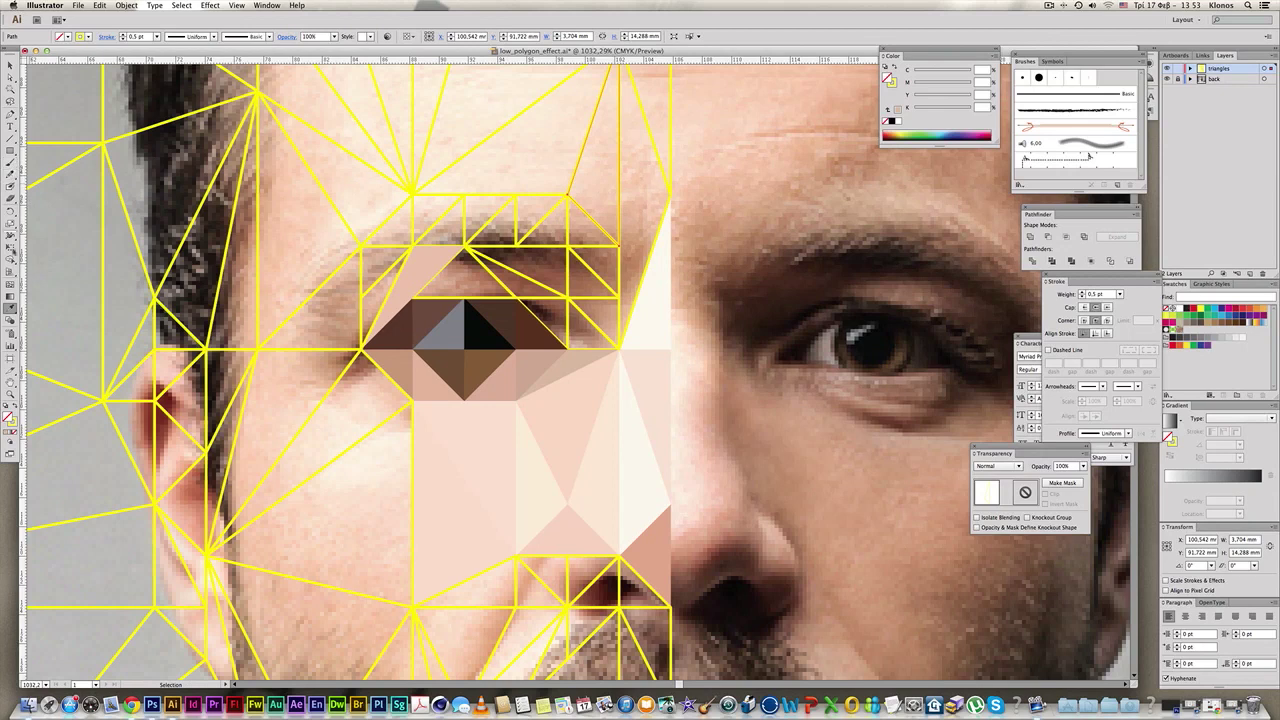
left_click(11, 309)
left_click(602, 176)
Fill the tall narrow triangle along the nose bridge between the brows with its skin tone sampled from the photo.
key("v")
left_click(621, 262)
key("i")
left_click(640, 220)
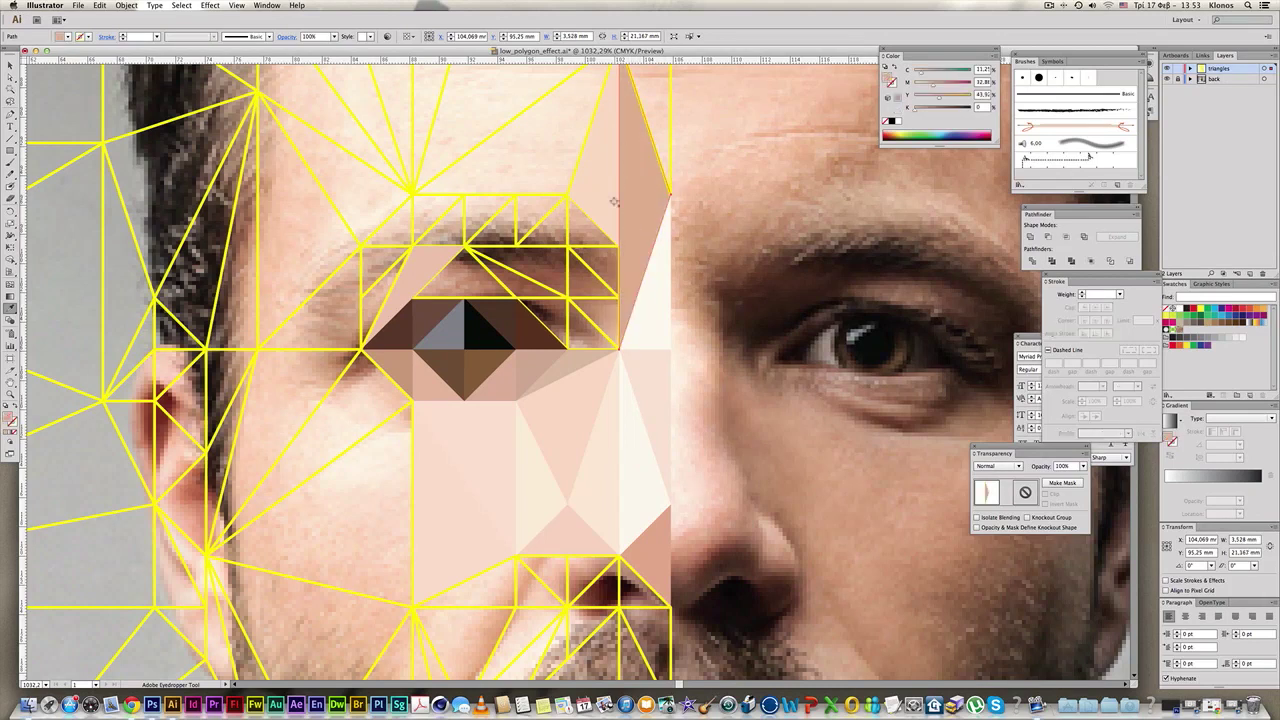
Fill the small triangle just below the brow's inner end with the brown sampled from the photo.
key("v")
left_click(611, 247)
key("i")
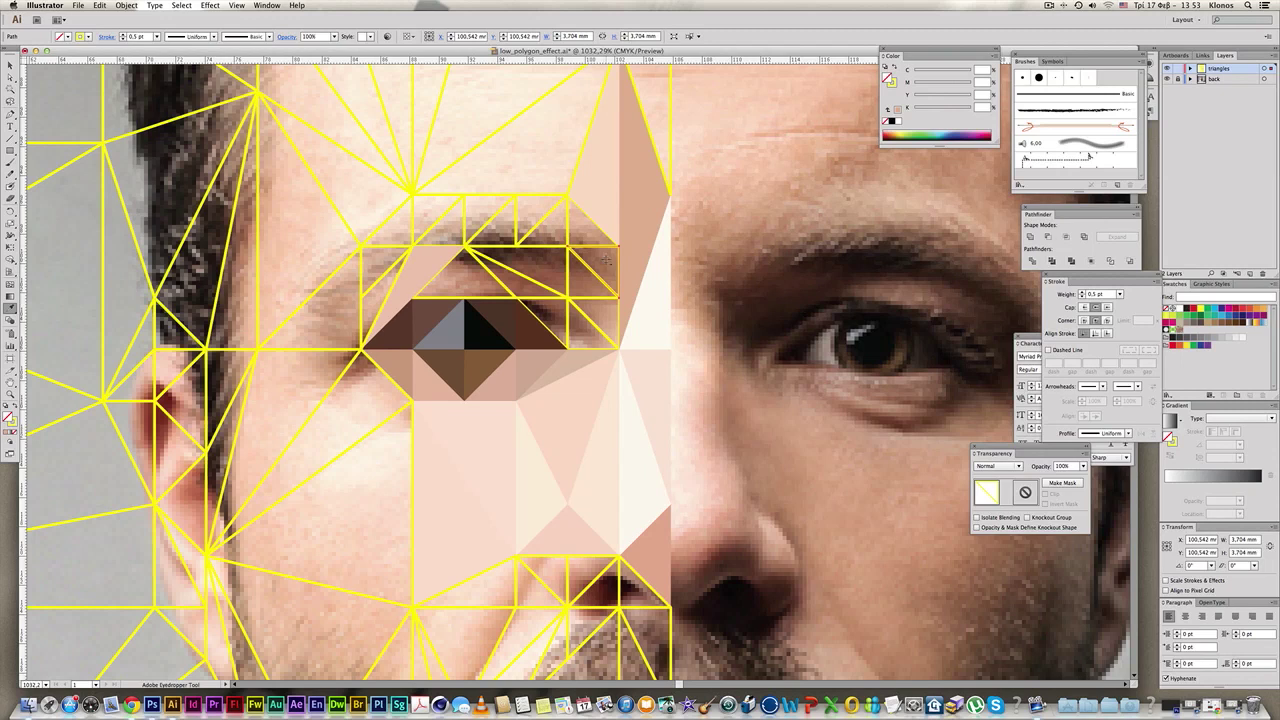
left_click(606, 260)
key("v")
left_click(594, 297)
key("i")
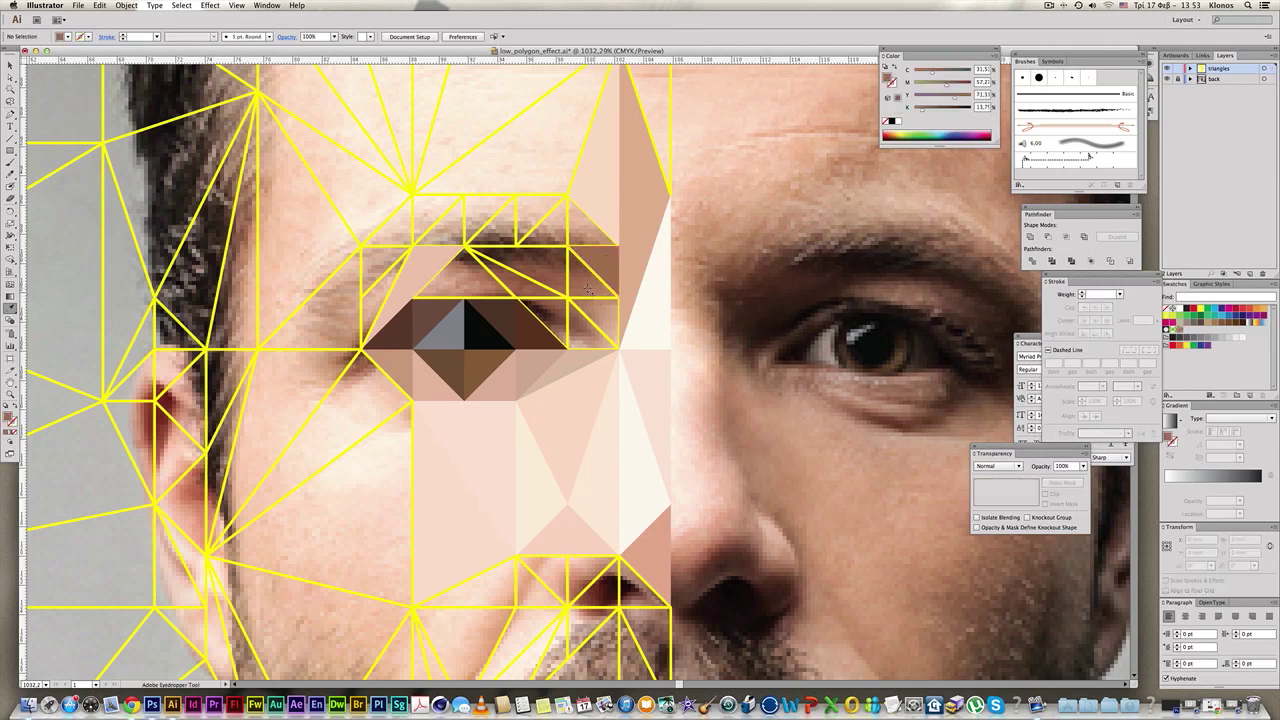
Fill the two innermost triangles of the upper brow row with tan and brown sampled from the photo.
left_click(568, 232, "super")
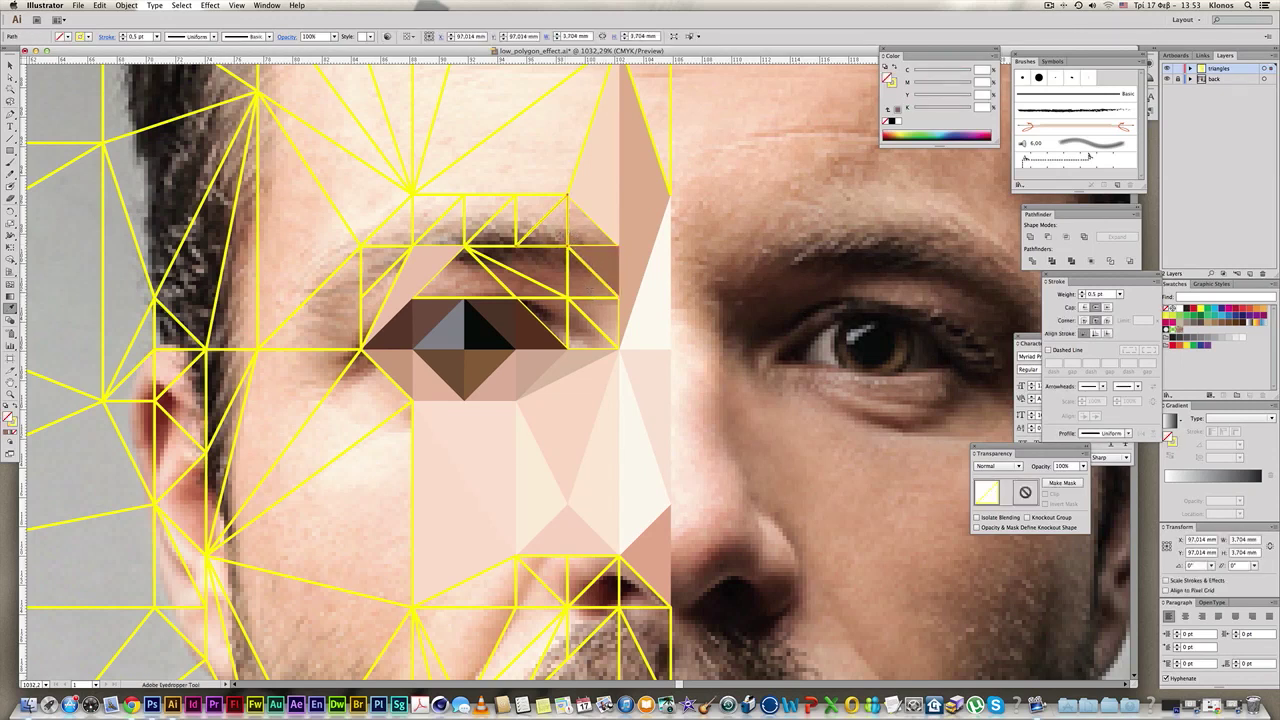
left_click(557, 238)
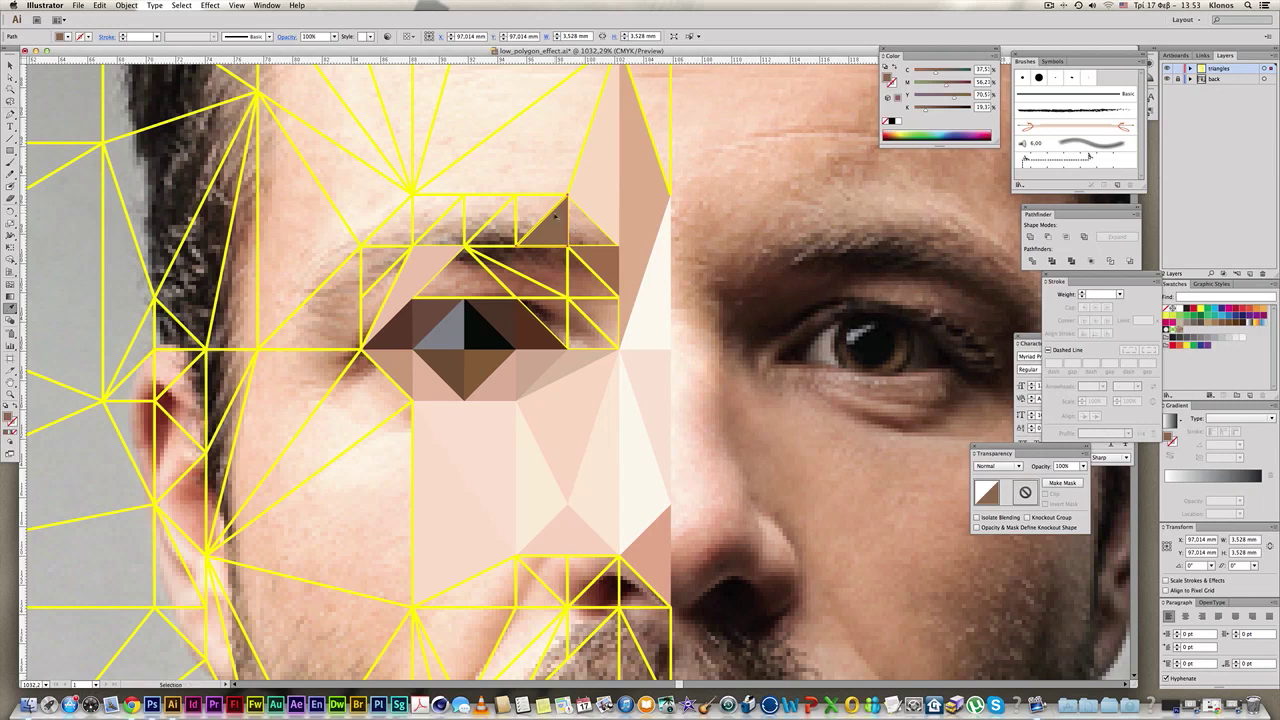
key("super+z")
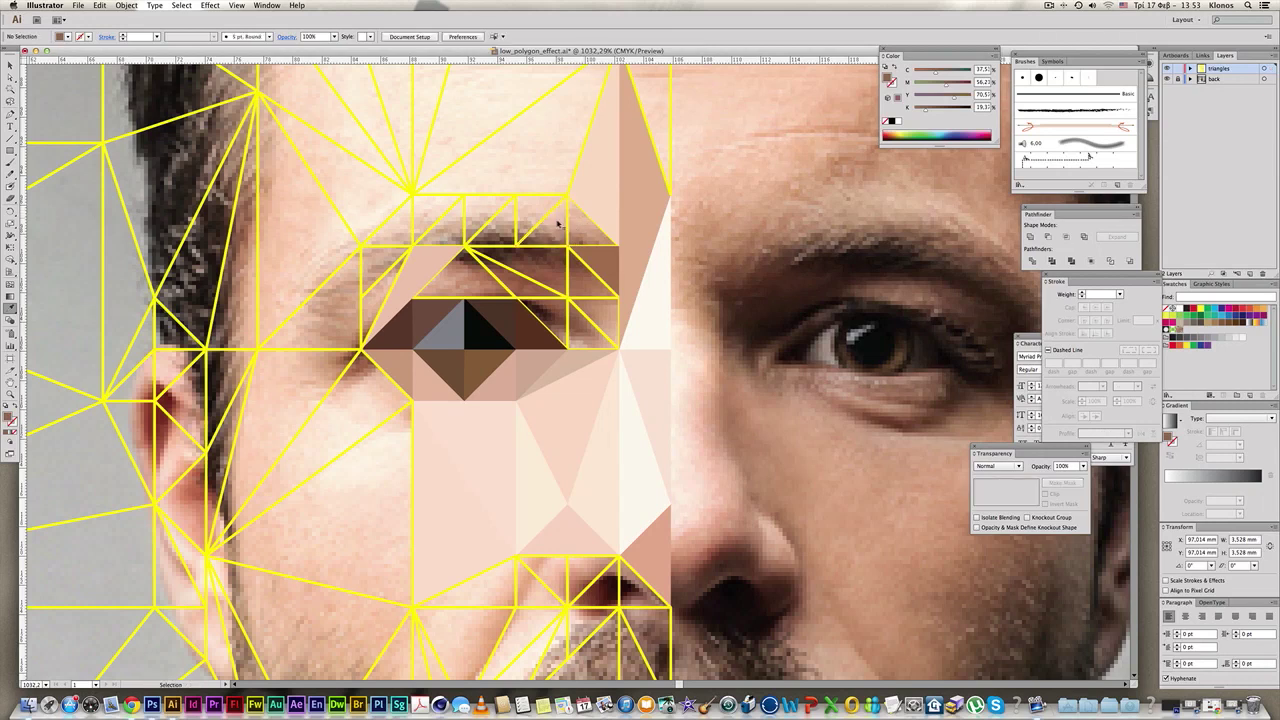
left_click(581, 244, "super")
key("super+shift+z")
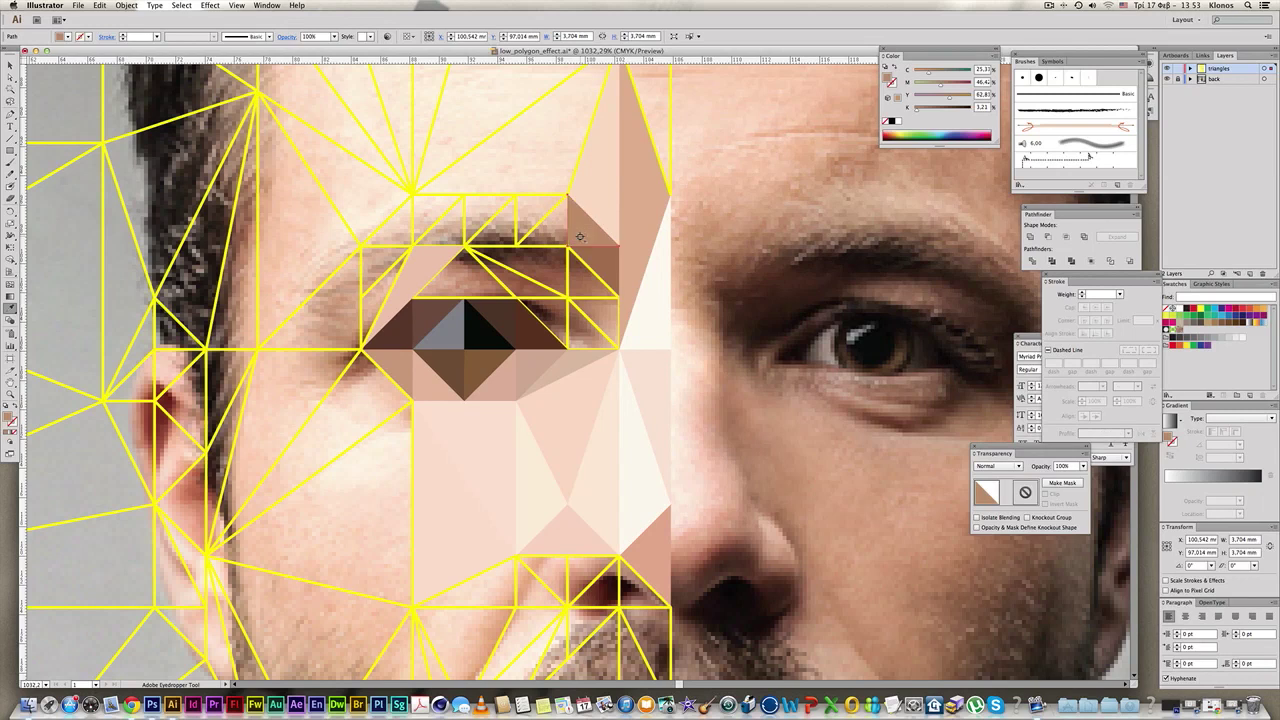
key("super+shift+z")
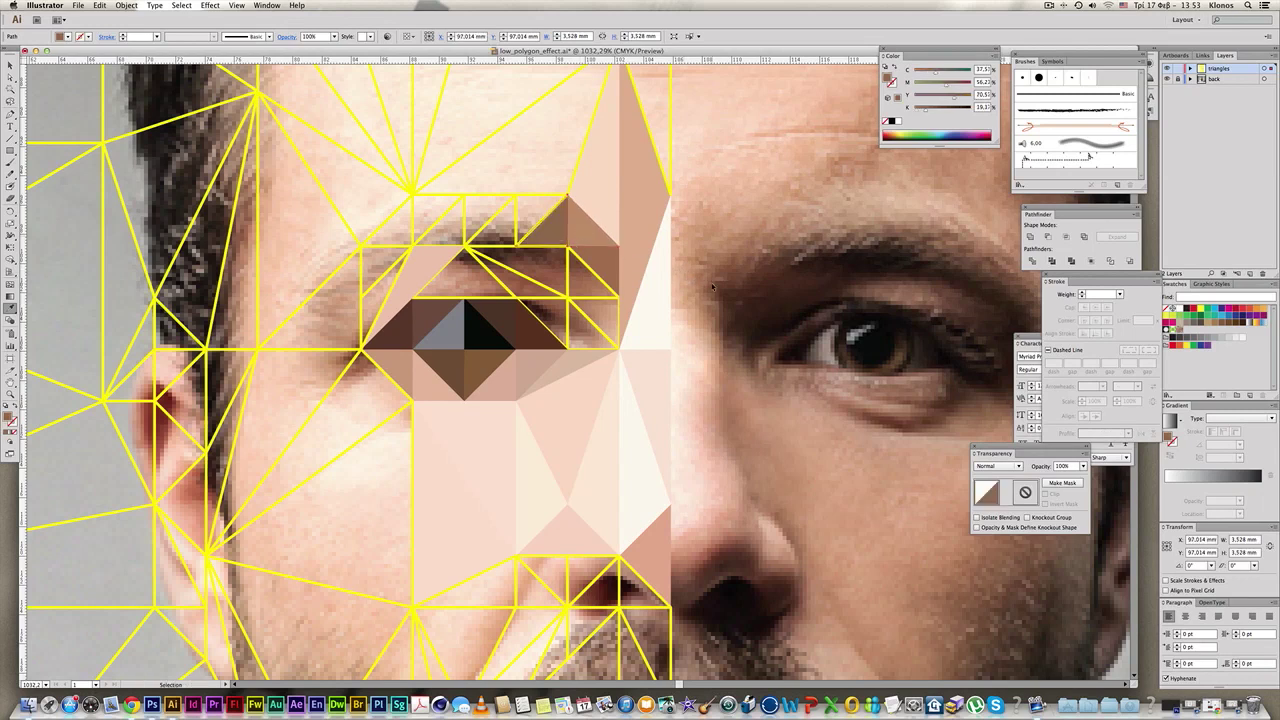
Fill the next dark brow triangle outward and the light triangle beside it with colours sampled from the photo.
left_click(512, 228, "super")
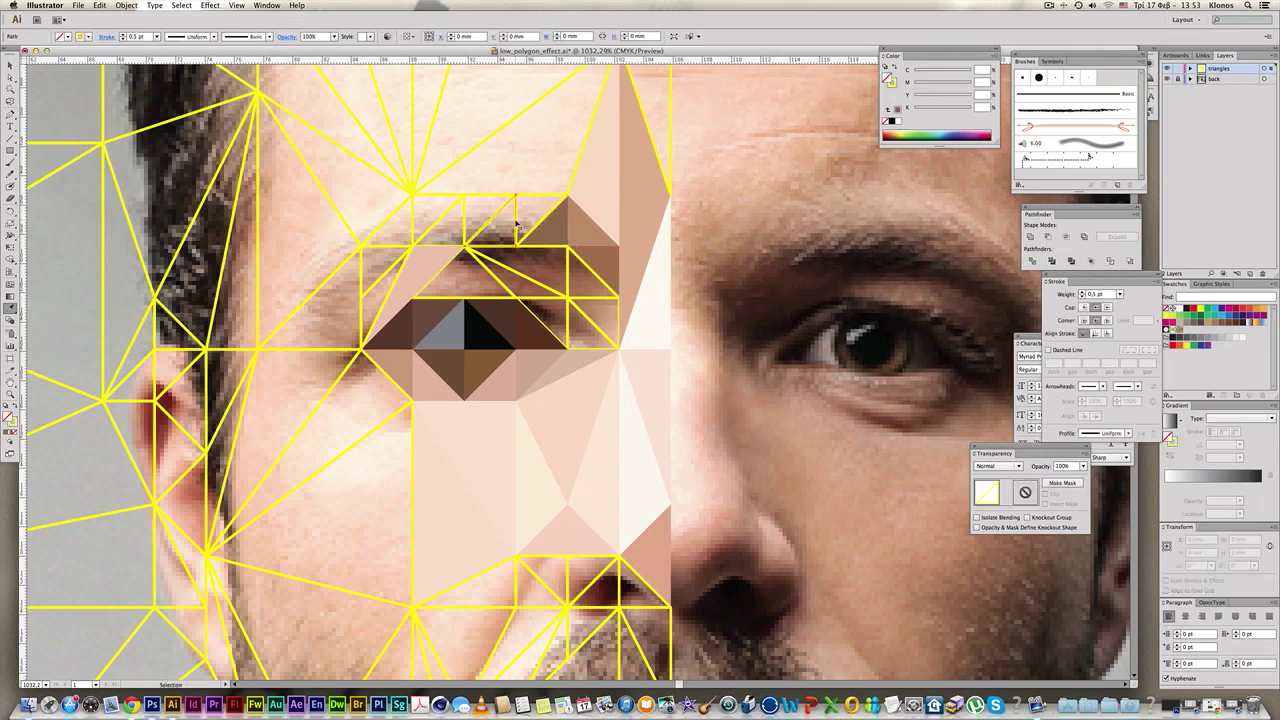
left_click(524, 220)
left_click(535, 200, "super")
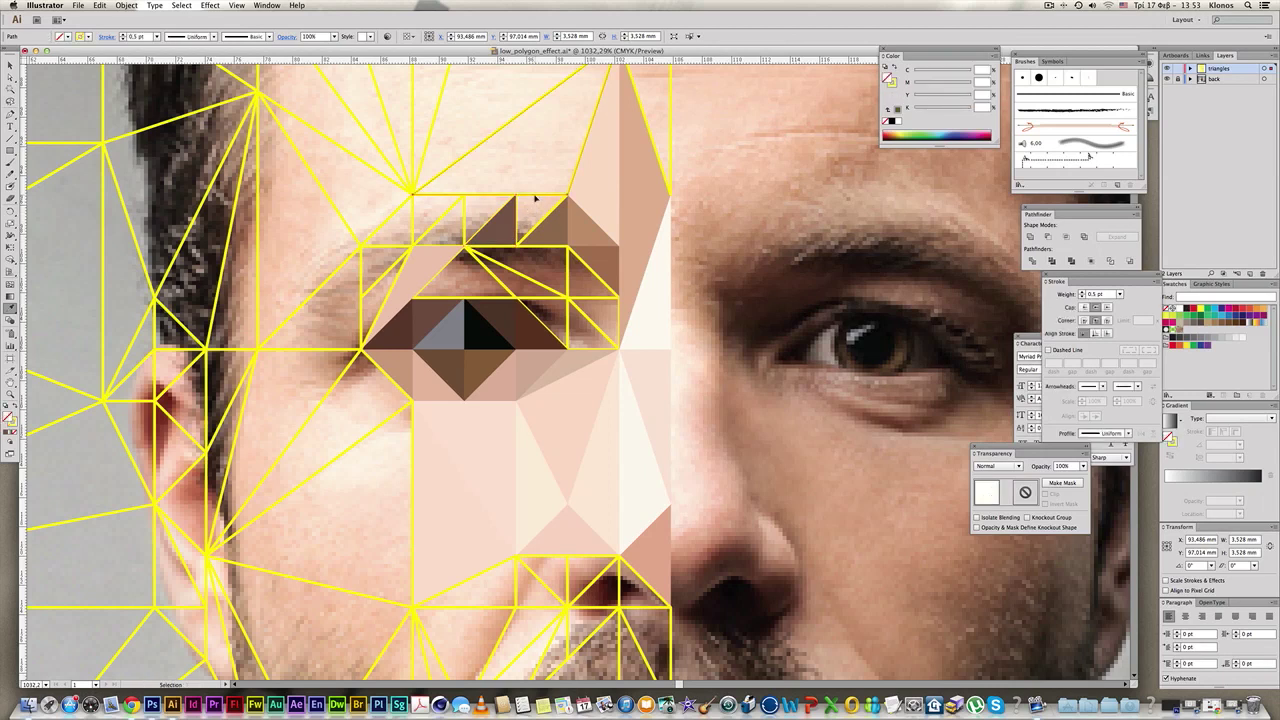
left_click(528, 208, "super")
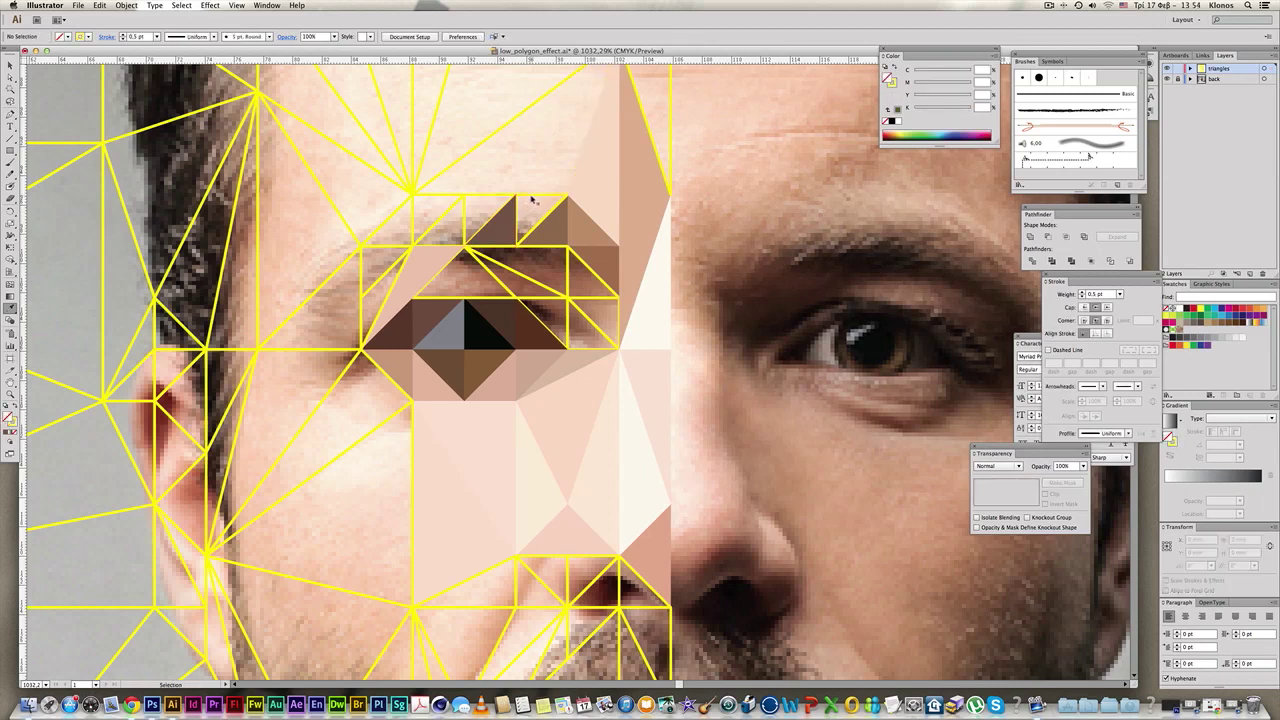
left_click(535, 201, "super")
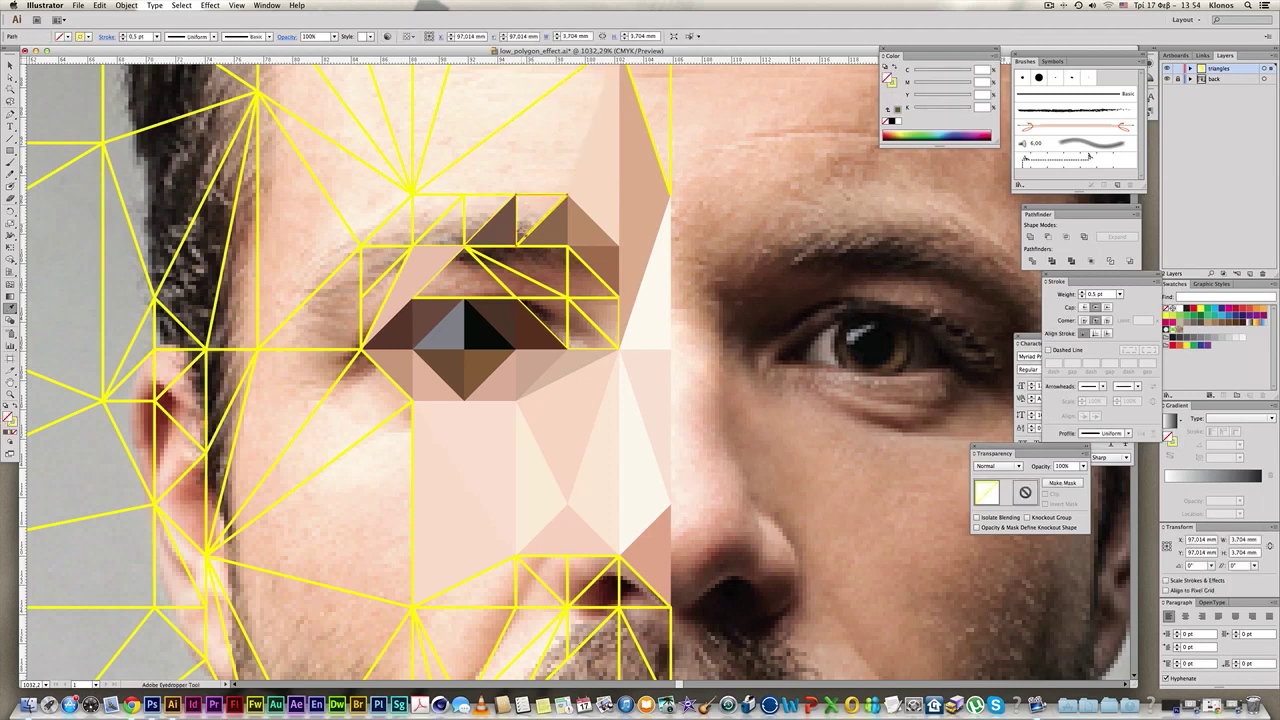
left_click(523, 228)
left_click(531, 198, "super")
left_click(740, 305, "super")
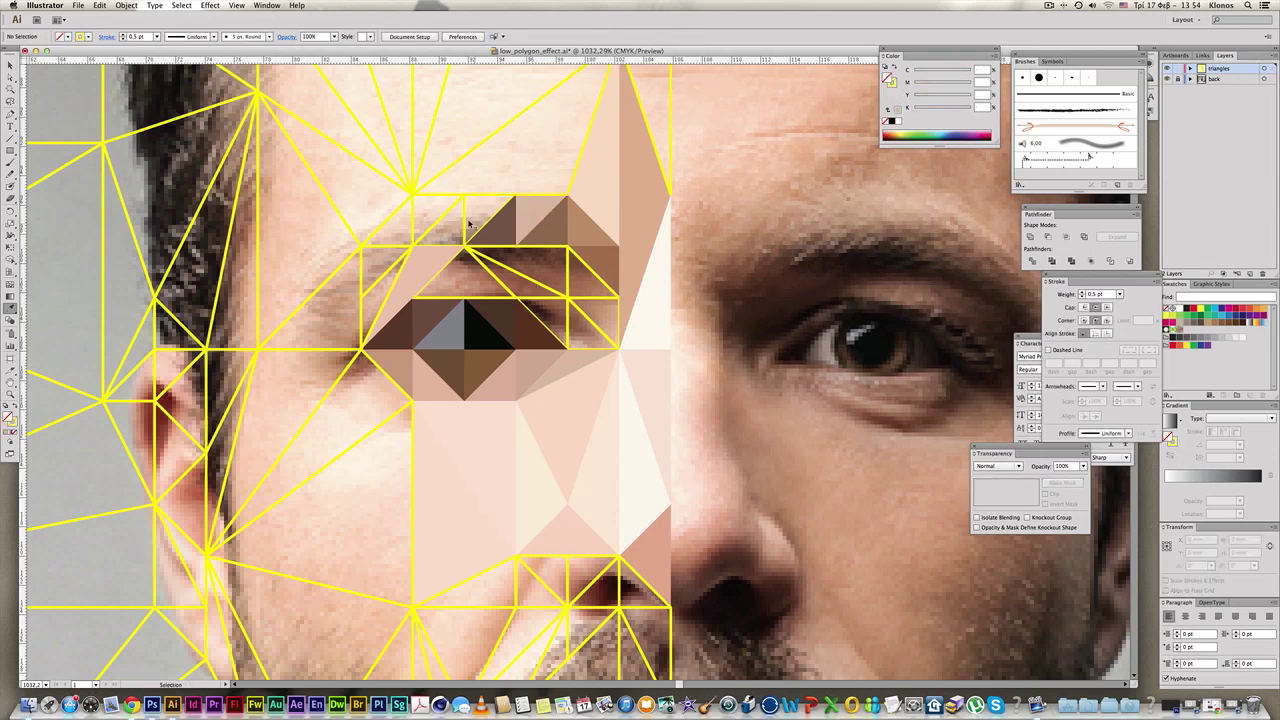
Fill the next two triangles toward the brow's outer end with greyish-brown tones sampled from the photo.
left_click(464, 222, "super")
left_click(451, 238)
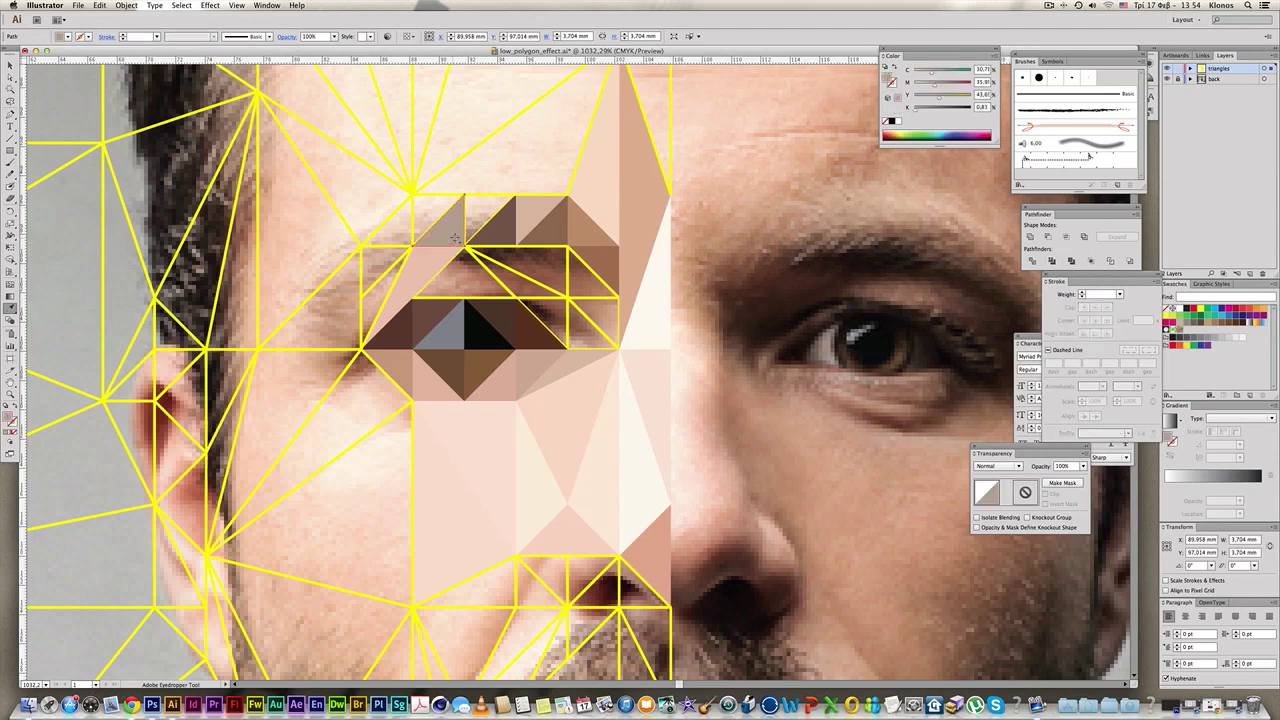
key("super+z")
left_click(465, 227, "super")
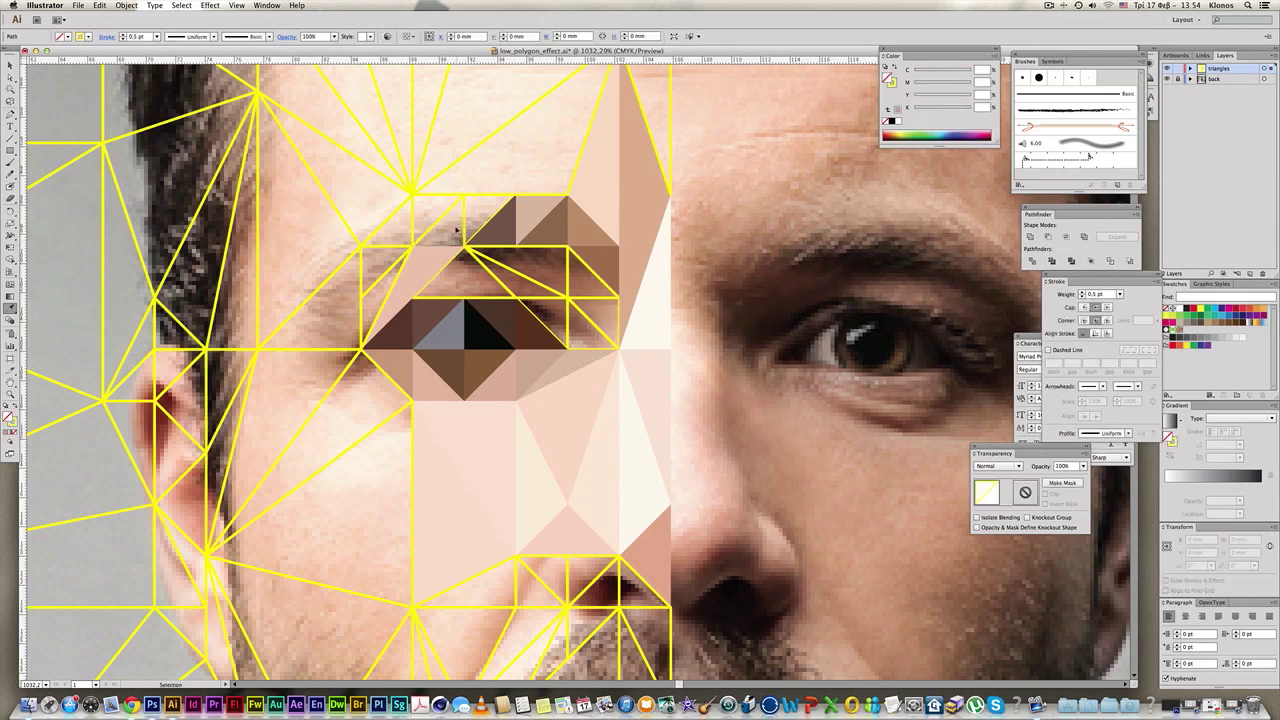
left_click(470, 229)
left_click(446, 213, "super")
left_click(451, 232)
left_click(643, 283, "super")
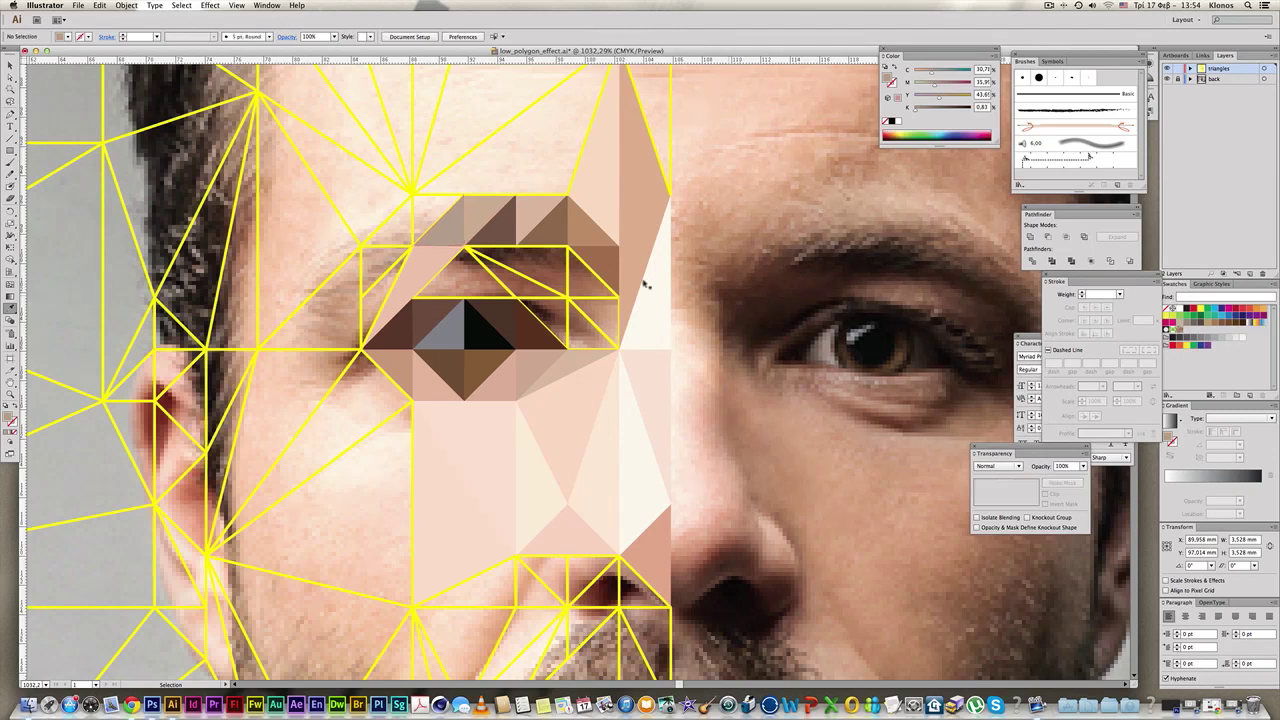
Fill the large triangle at the brow's outer tail and the small one next to it with sampled brown tones.
left_click(391, 269, "super")
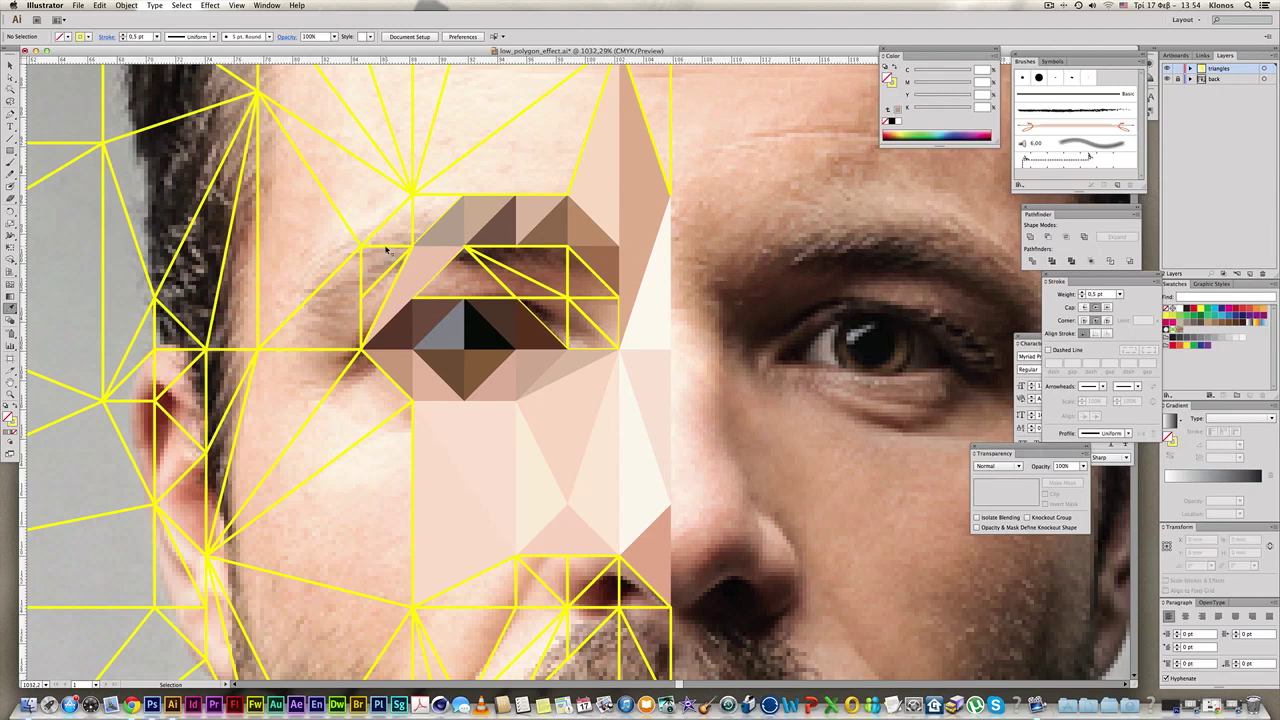
left_click(388, 250, "super")
left_click(367, 266, "super")
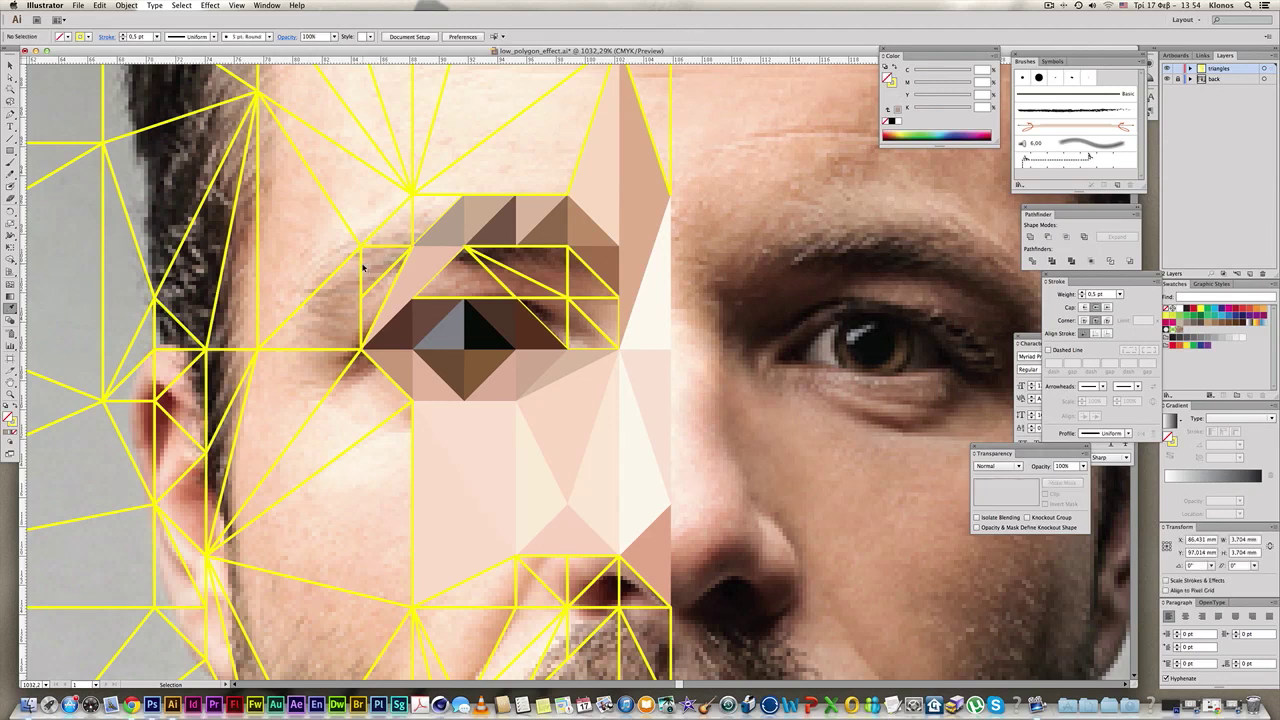
left_click(369, 266)
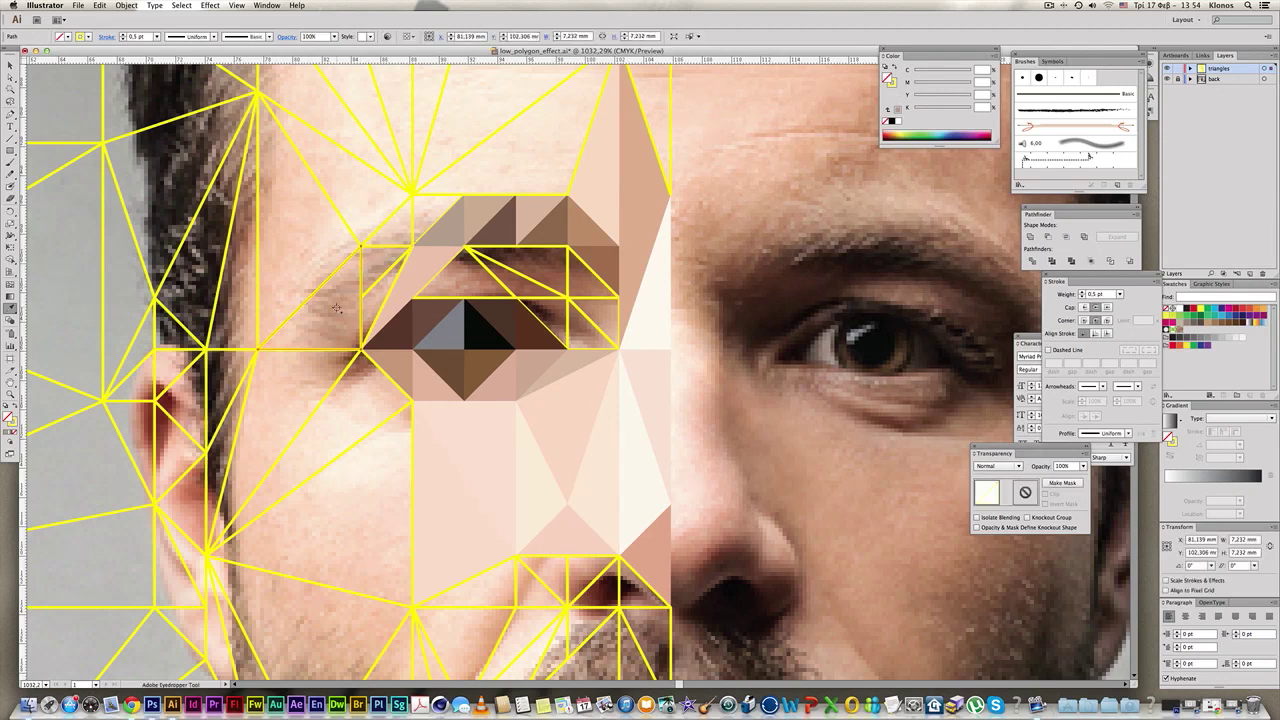
left_click(380, 280)
key("Delete")
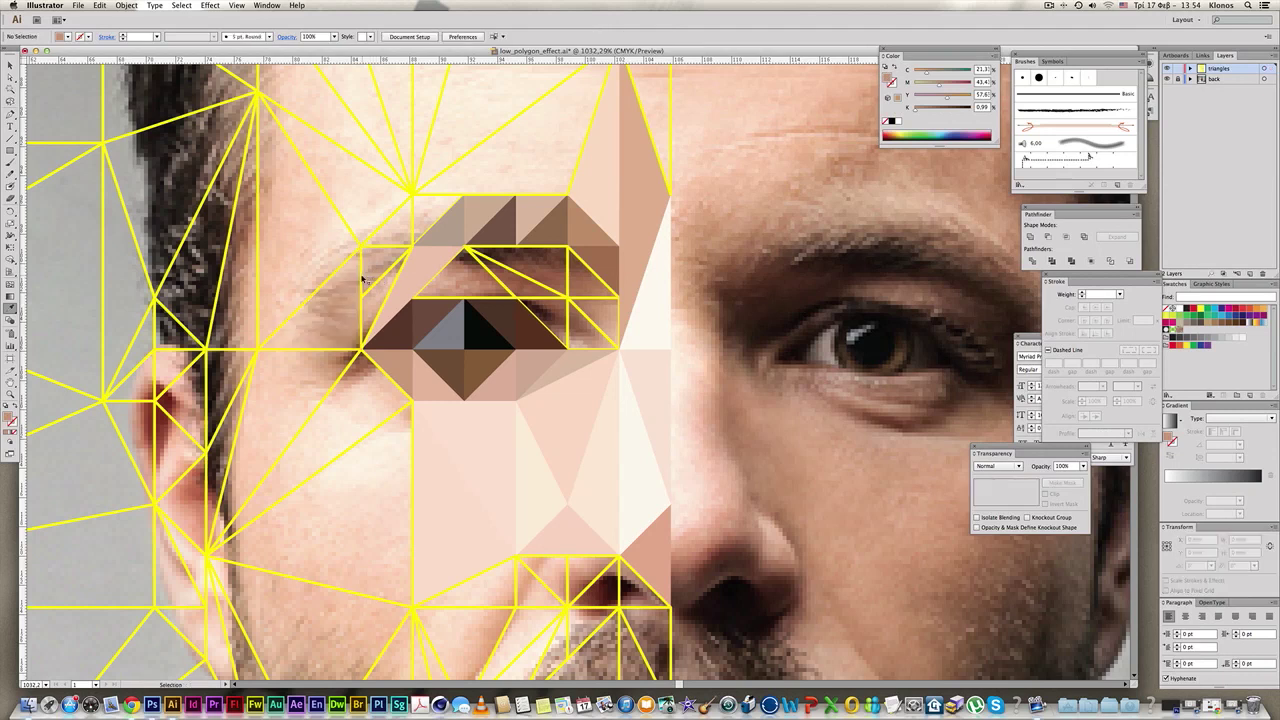
left_click(386, 248, "super")
left_click(386, 262)
key("super+f")
Fill the large forehead triangle above the brow's outer tail and the small triangle beneath it with sampled skin tones.
left_click(386, 225, "super")
left_click(388, 221)
key("i")
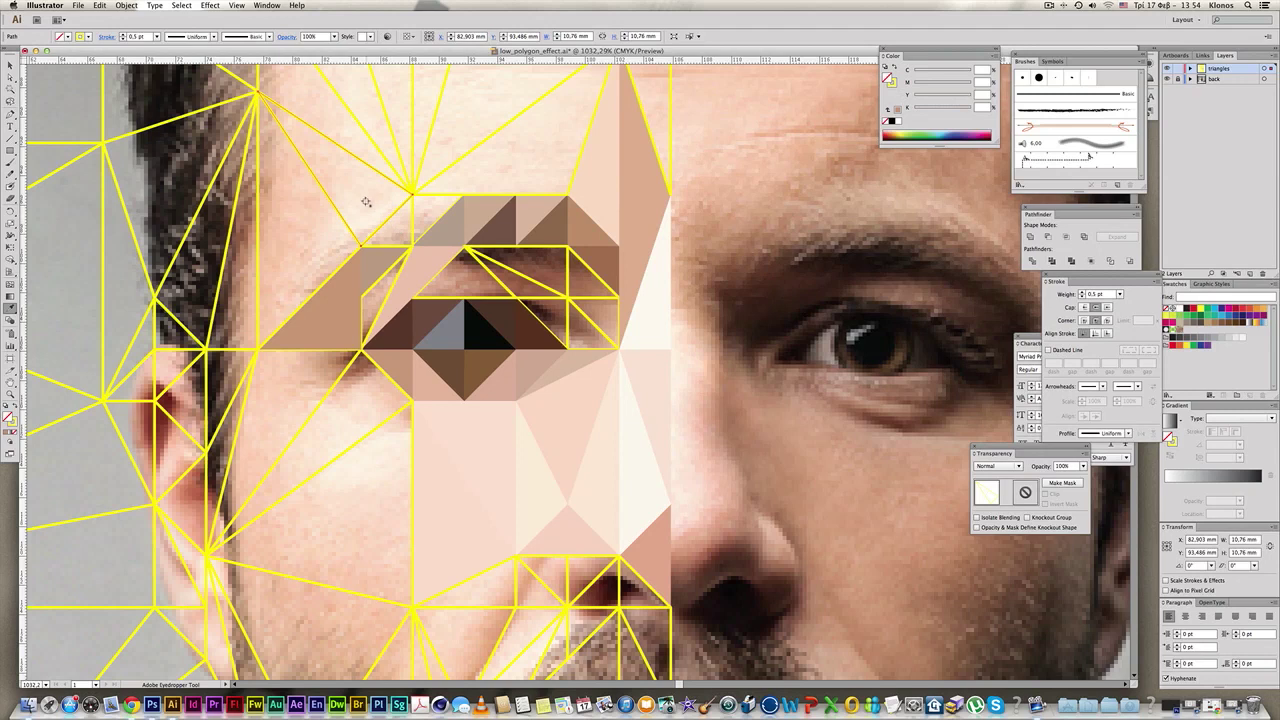
left_click(366, 204)
key("super+z")
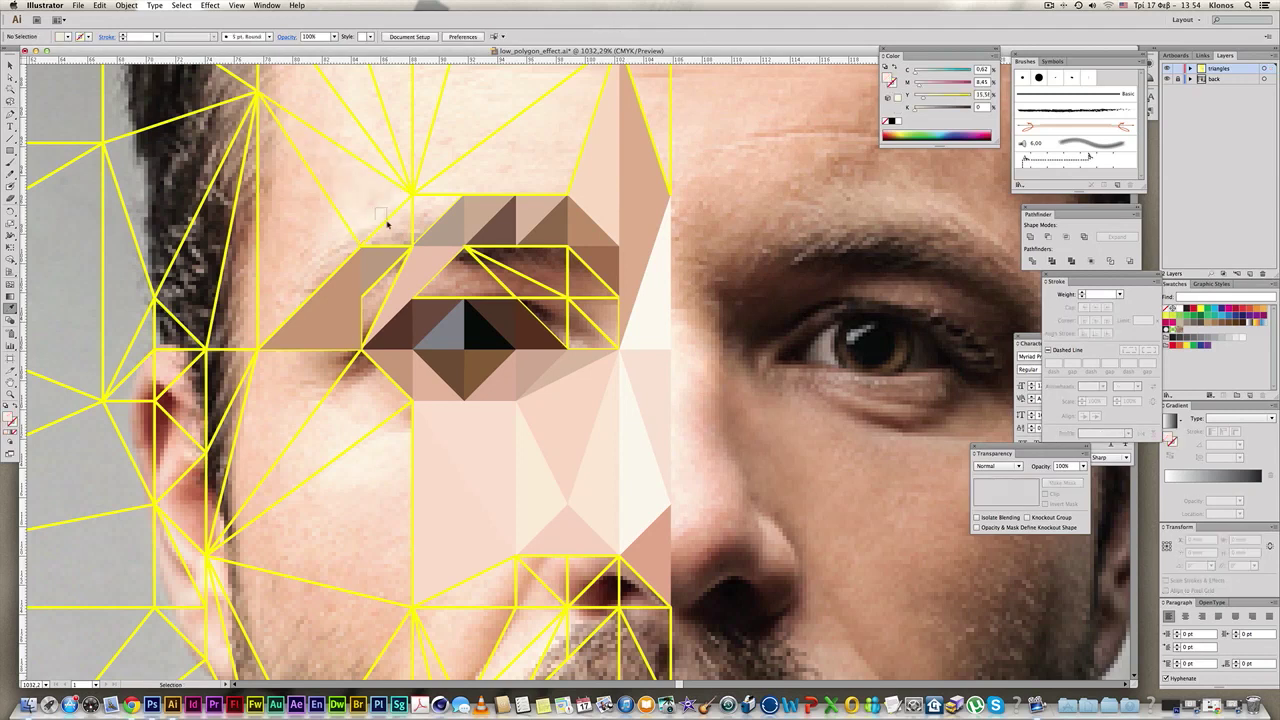
left_click(395, 228, "super")
left_click(396, 230)
key("v")
left_click(404, 210)
Fill the small triangle above the brow's outer part and the wide forehead triangle over the brow with sampled skin tones.
left_click(427, 206, "super")
left_click(435, 197, "super")
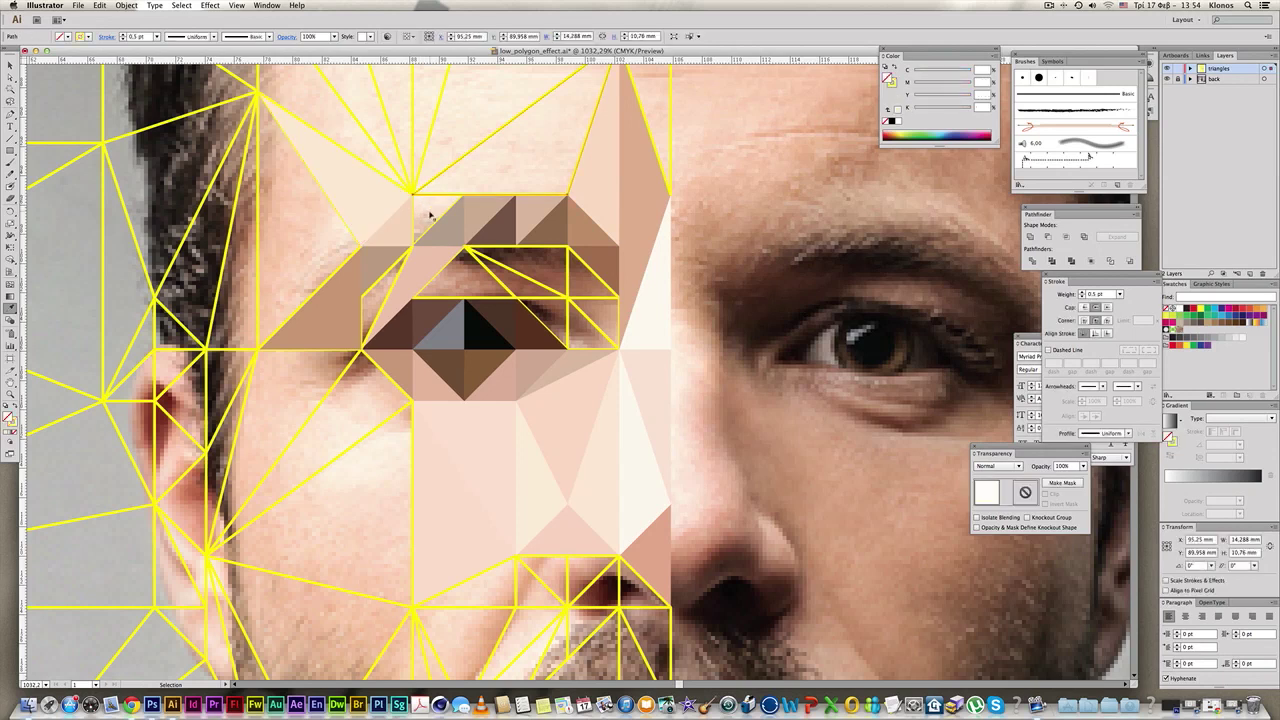
left_click(430, 200)
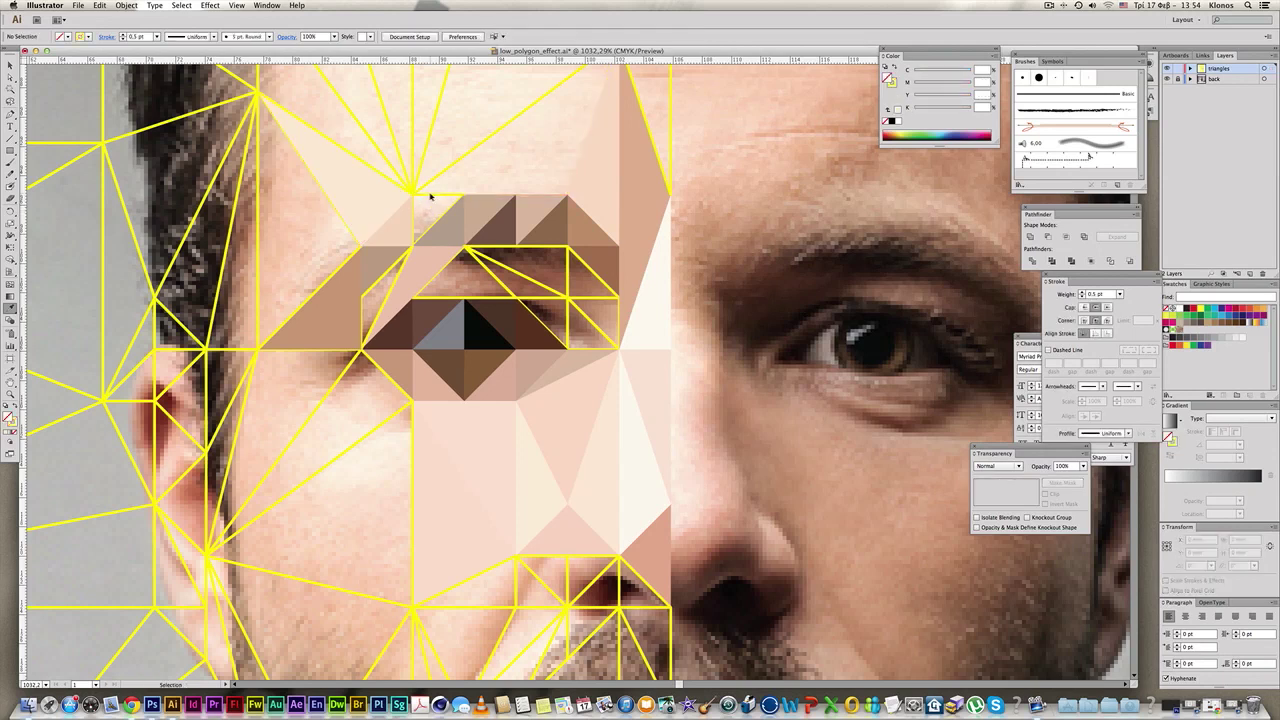
left_click(433, 197, "super")
left_click(431, 207)
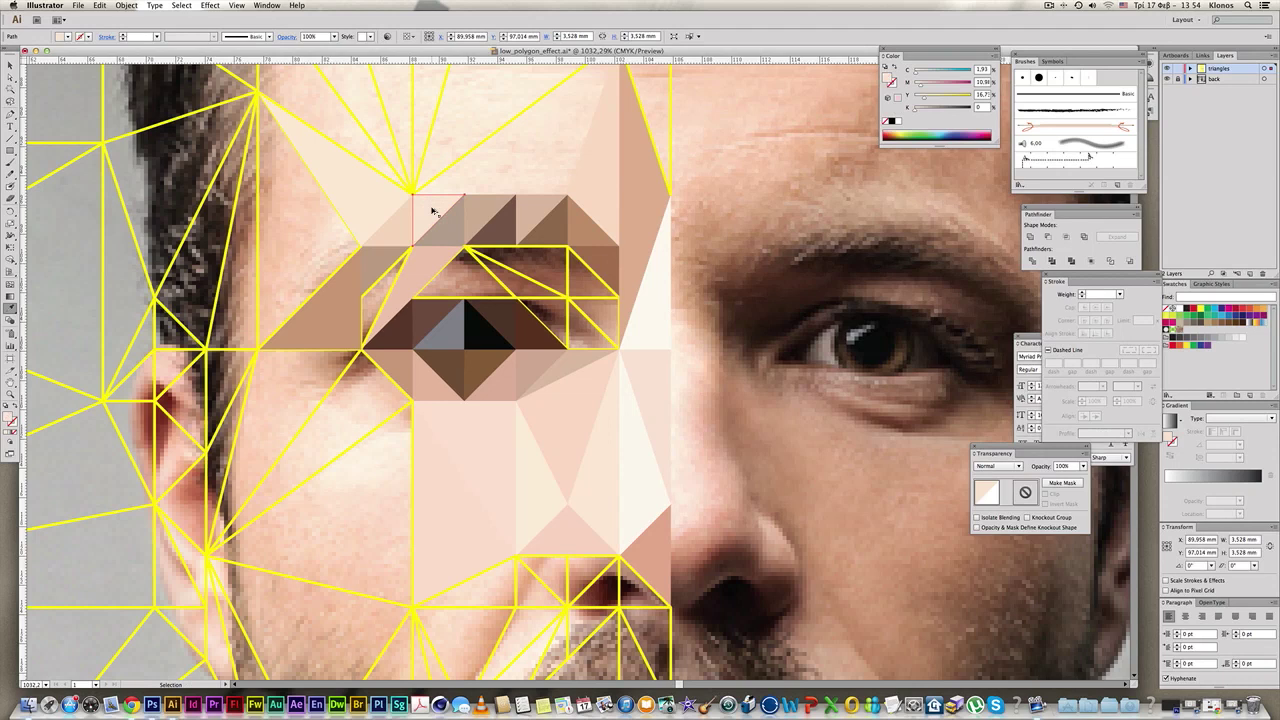
left_click(447, 195, "super")
left_click(515, 150)
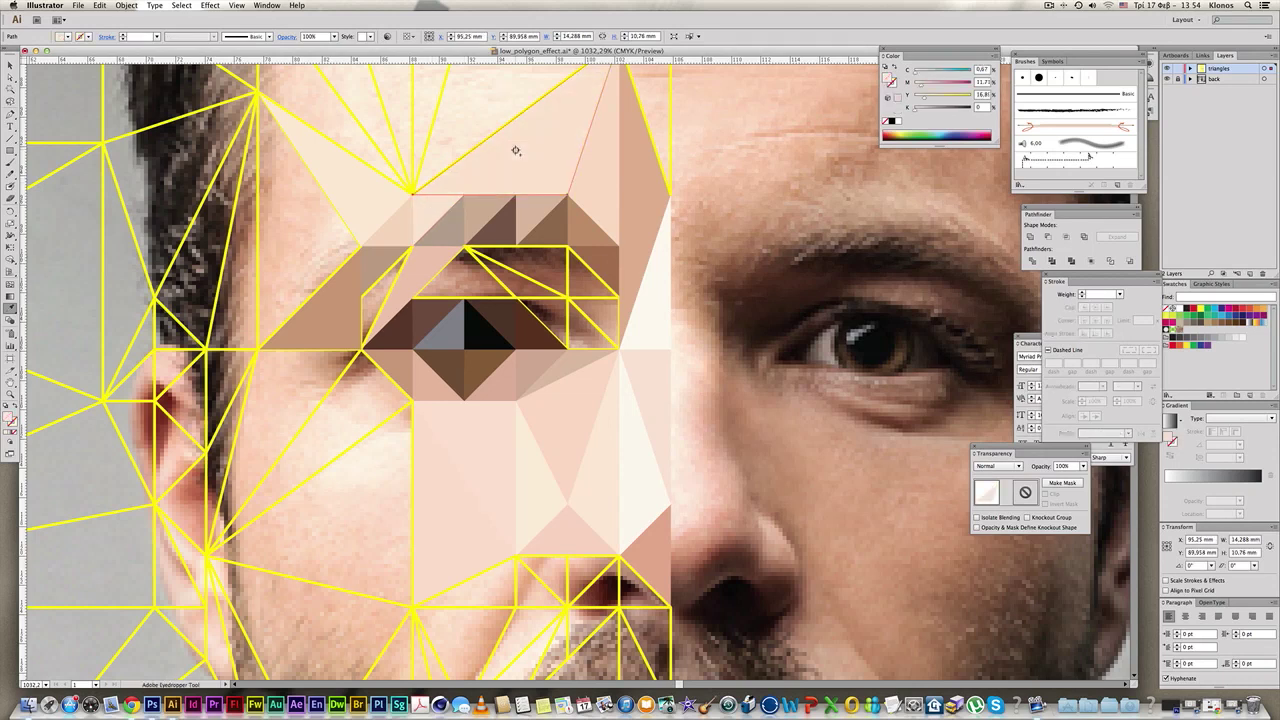
Fill the small triangle at the upper eyelid's outer end and the wide one above the pupil with sampled pinkish-brown tones.
left_click(391, 289, "super")
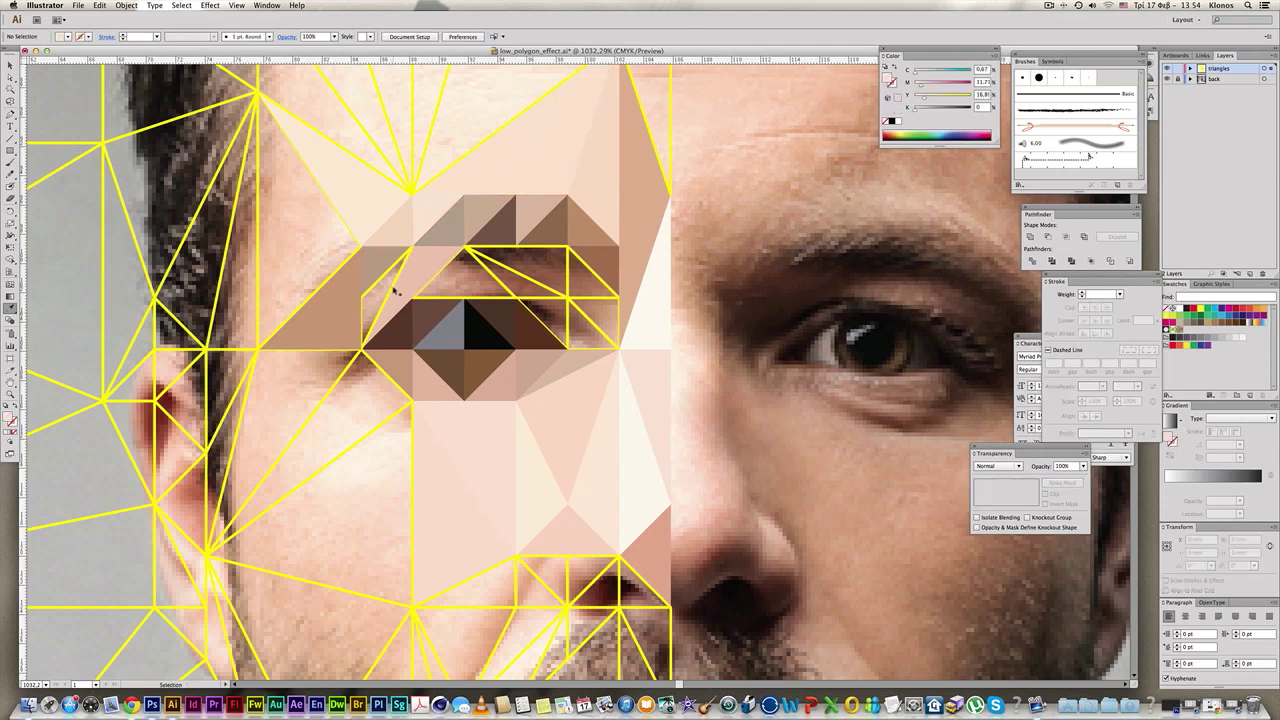
left_click(391, 288, "super")
left_click(427, 290)
key("v")
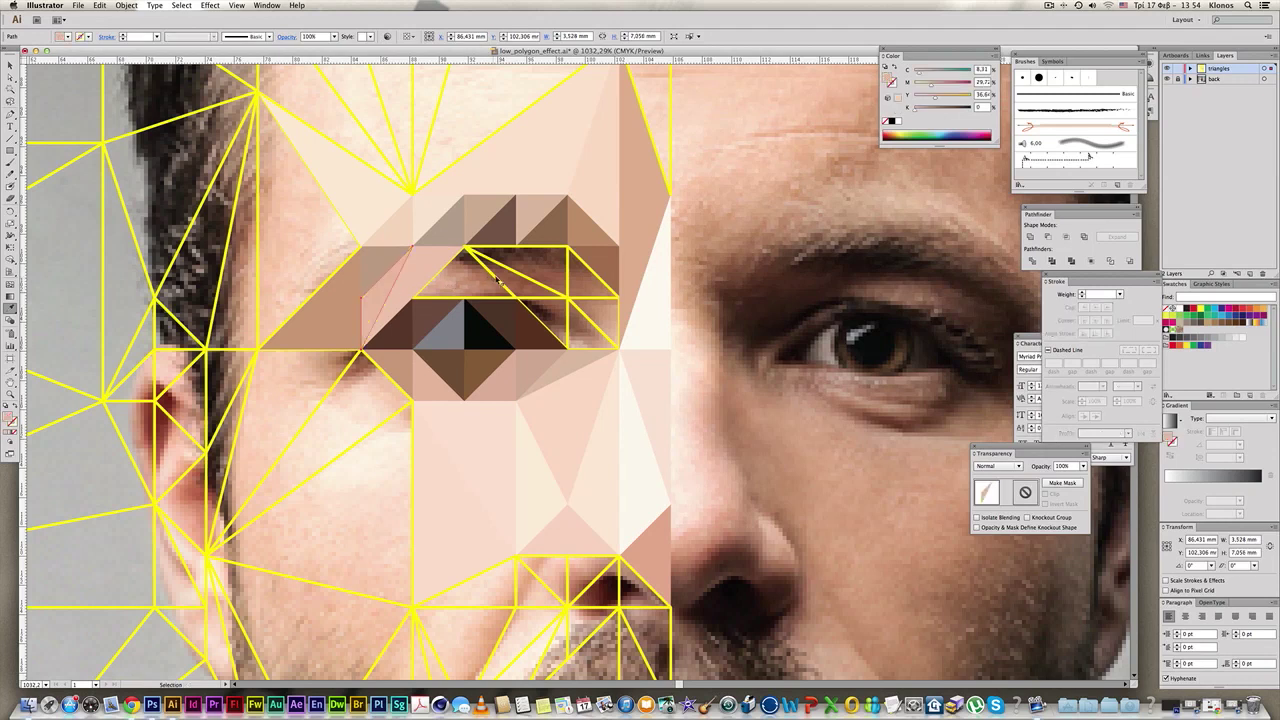
left_click(497, 283)
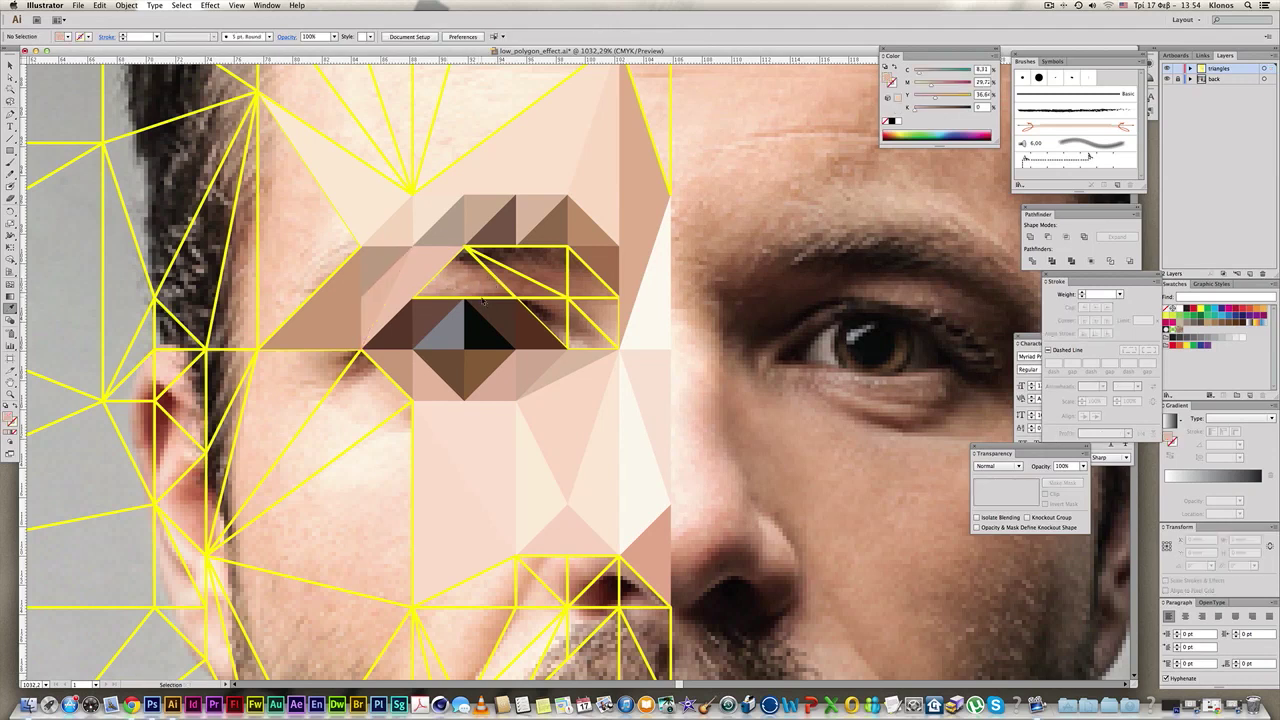
left_click(483, 299, "super")
left_click(438, 291)
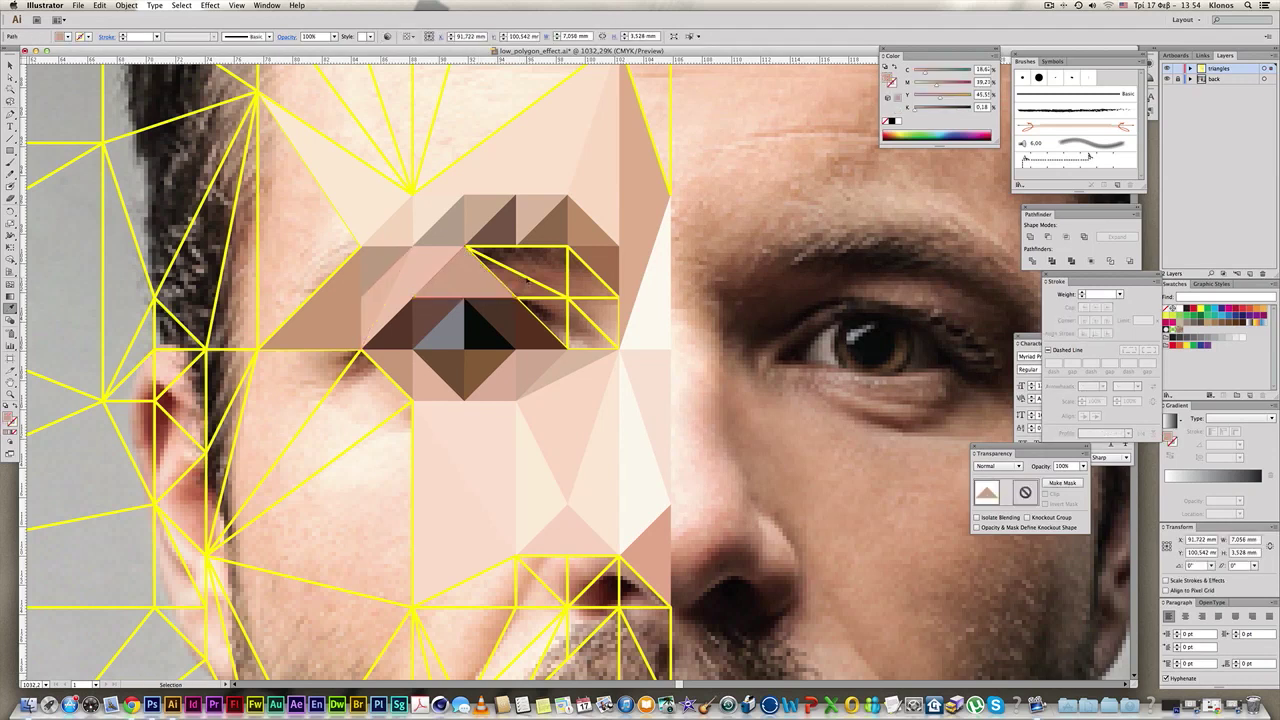
Fill the triangle under the middle of the brow and the narrow one beneath it on the eyelid with sampled reddish-brown tones.
left_click(527, 283)
key("i")
left_click(528, 287)
key("v")
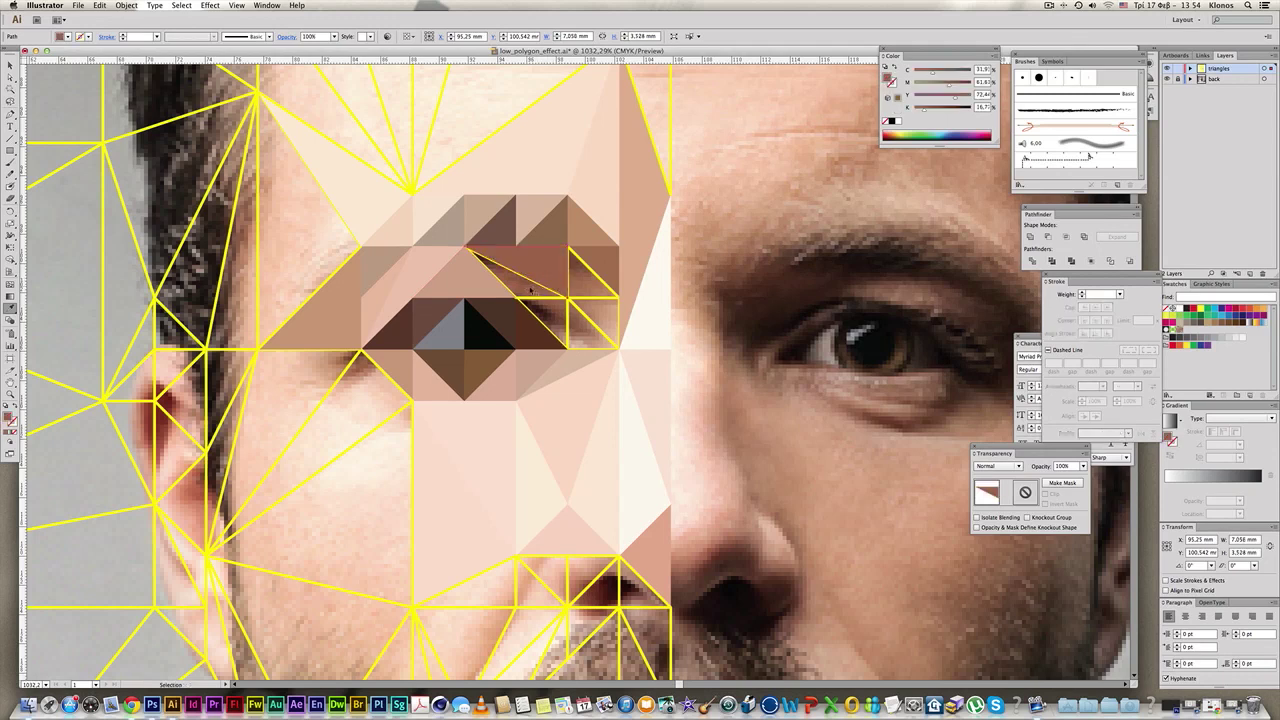
key("i")
left_click(530, 291)
left_click(532, 294)
key("v")
left_click(530, 299, "super")
left_click(534, 291)
Fill the triangle beside the dark inner edge of the eye with brown sampled from the photo.
left_click(563, 327, "super")
left_click(566, 336)
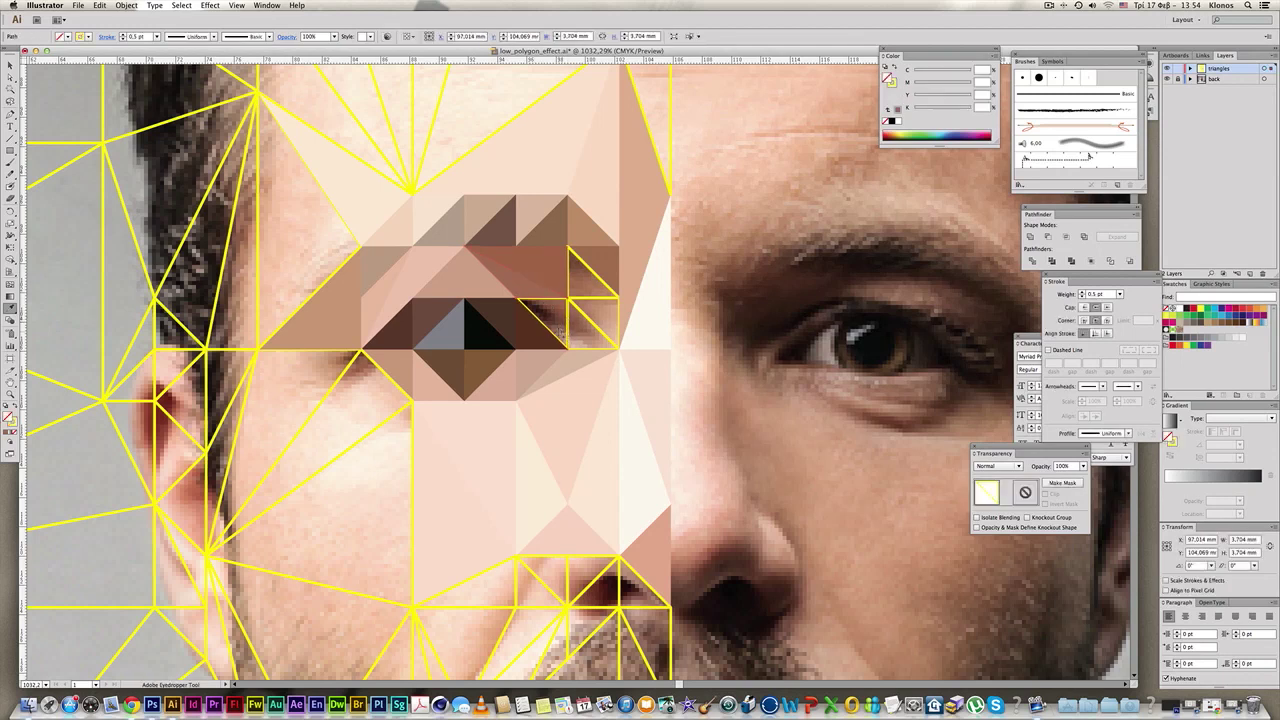
key("i")
left_click(580, 338)
key("v")
left_click(597, 349, "super")
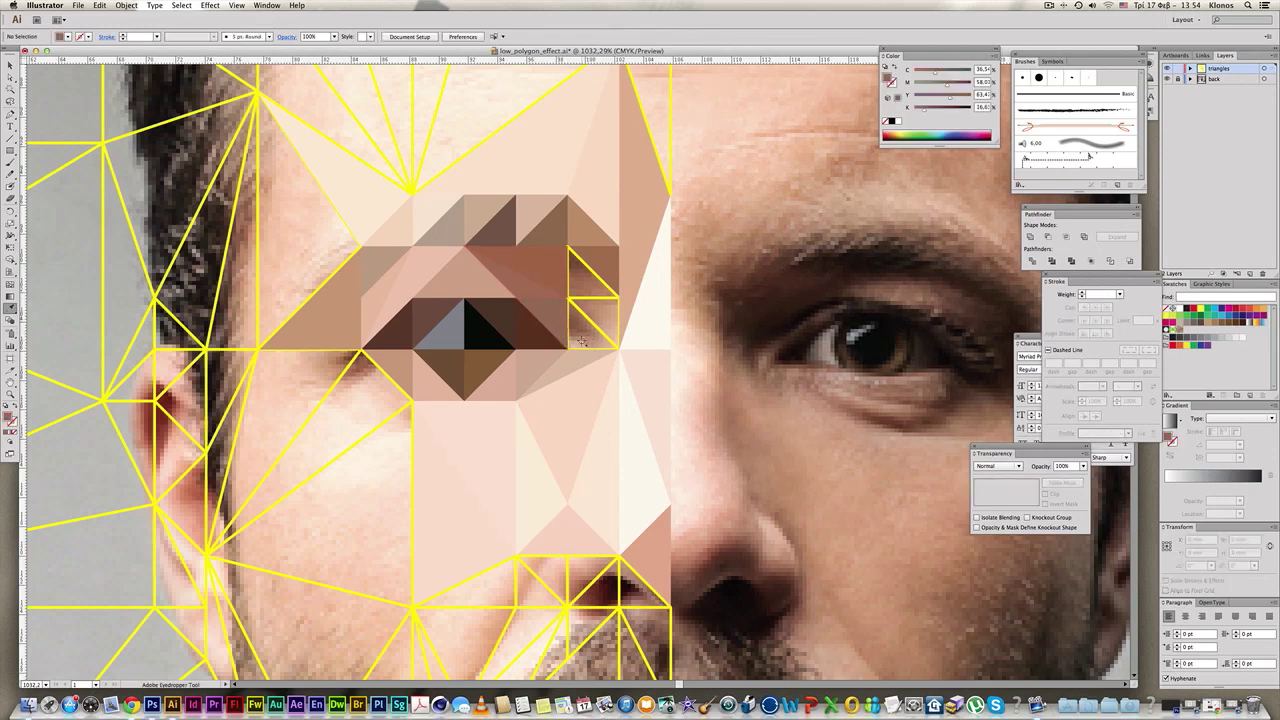
Fill the two triangles between the eye's inner corner and the nose bridge with sampled tan and brown tones.
left_click(606, 337, "super")
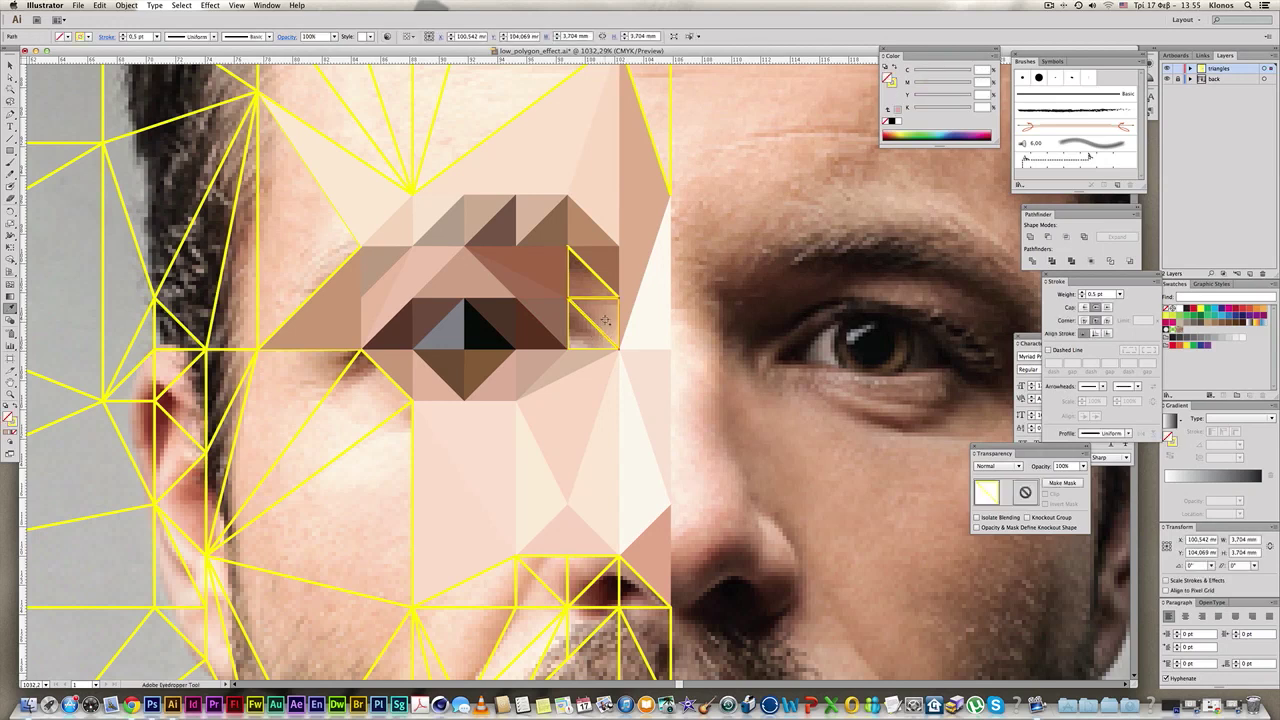
left_click(602, 324)
left_click(593, 337, "super")
left_click(594, 338)
key("i")
left_click(597, 320)
key("v")
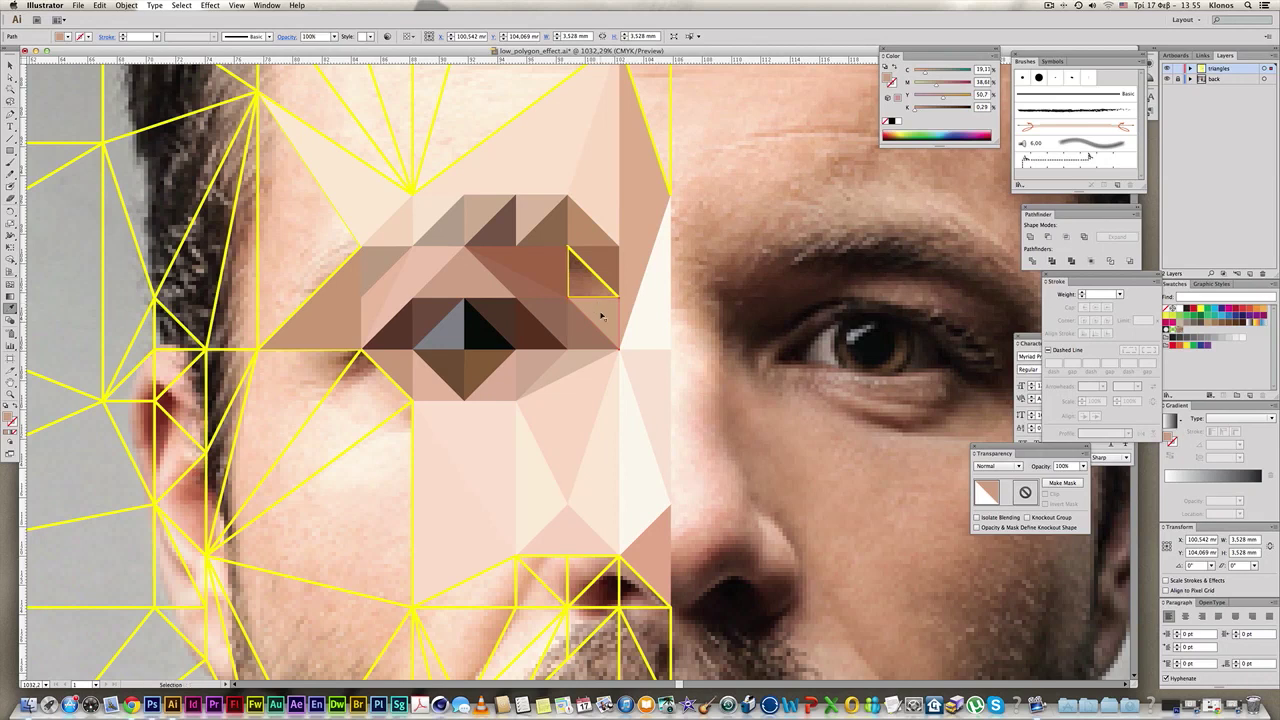
key("super+shift+a")
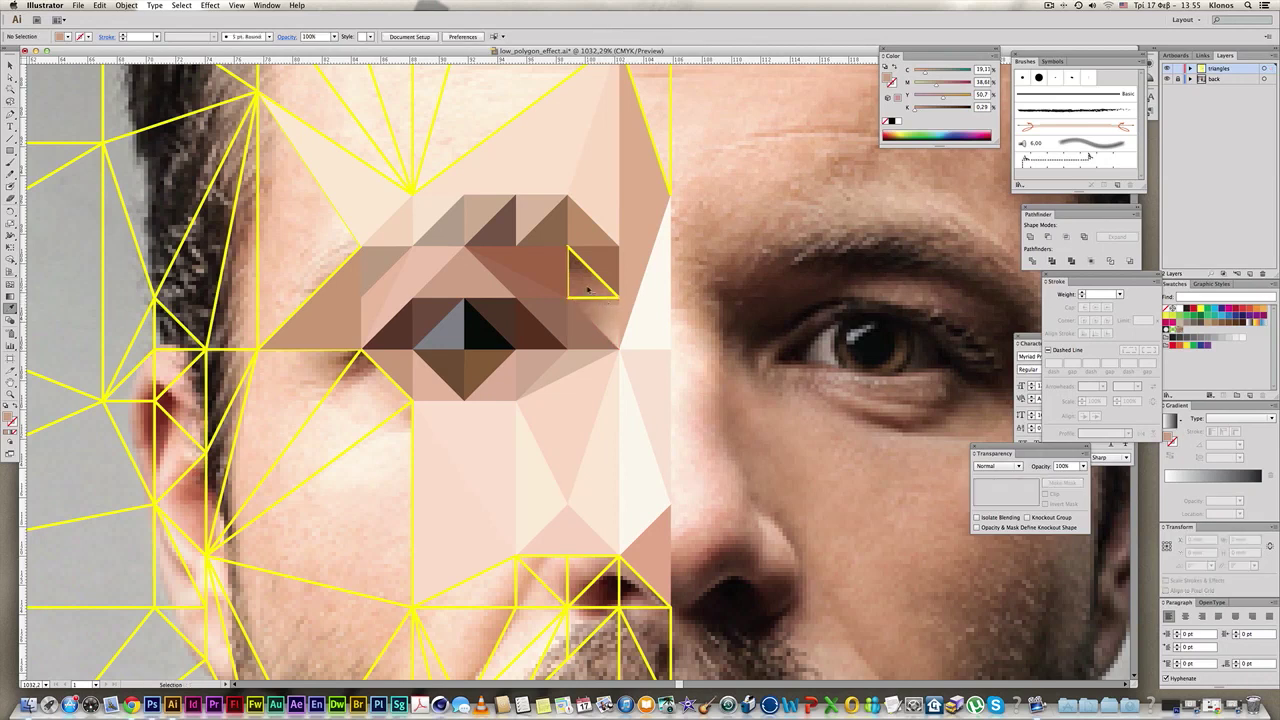
Fill the last outlined triangle below the brow's inner end with a skin-shadow tone resampled from the photo.
left_click(588, 290)
key("i")
left_click(584, 288)
key("v")
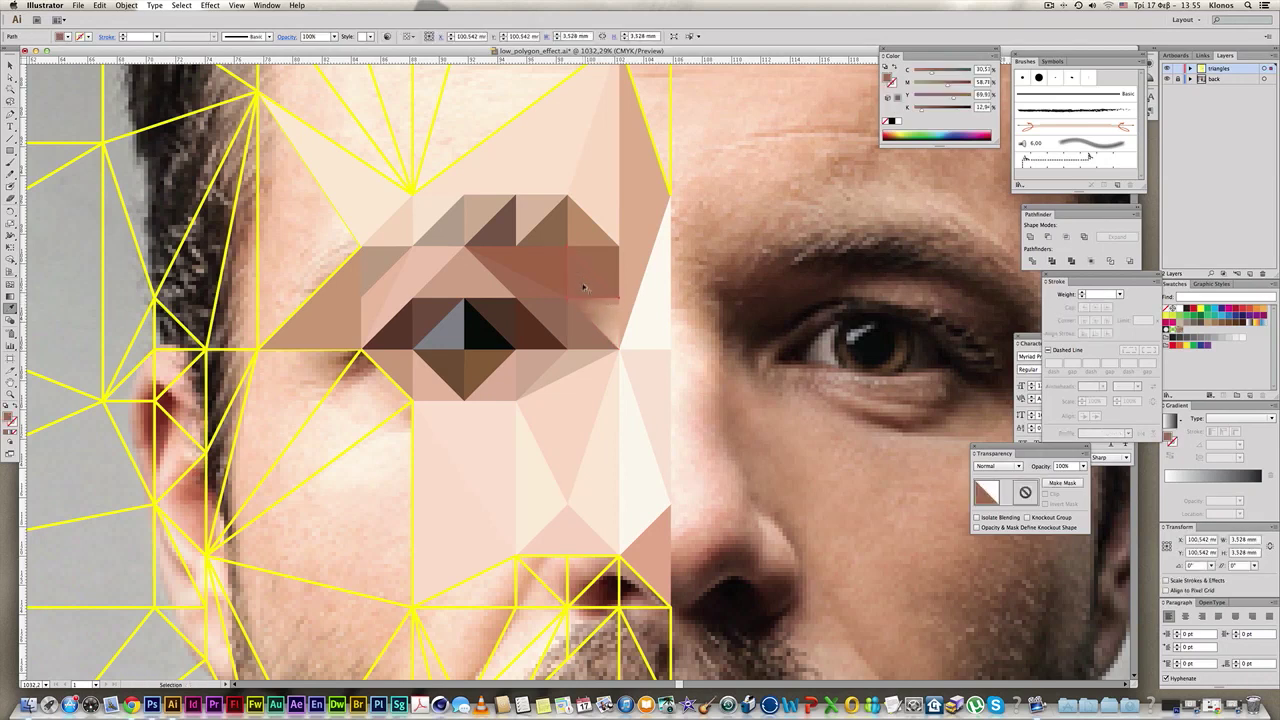
key("super+z")
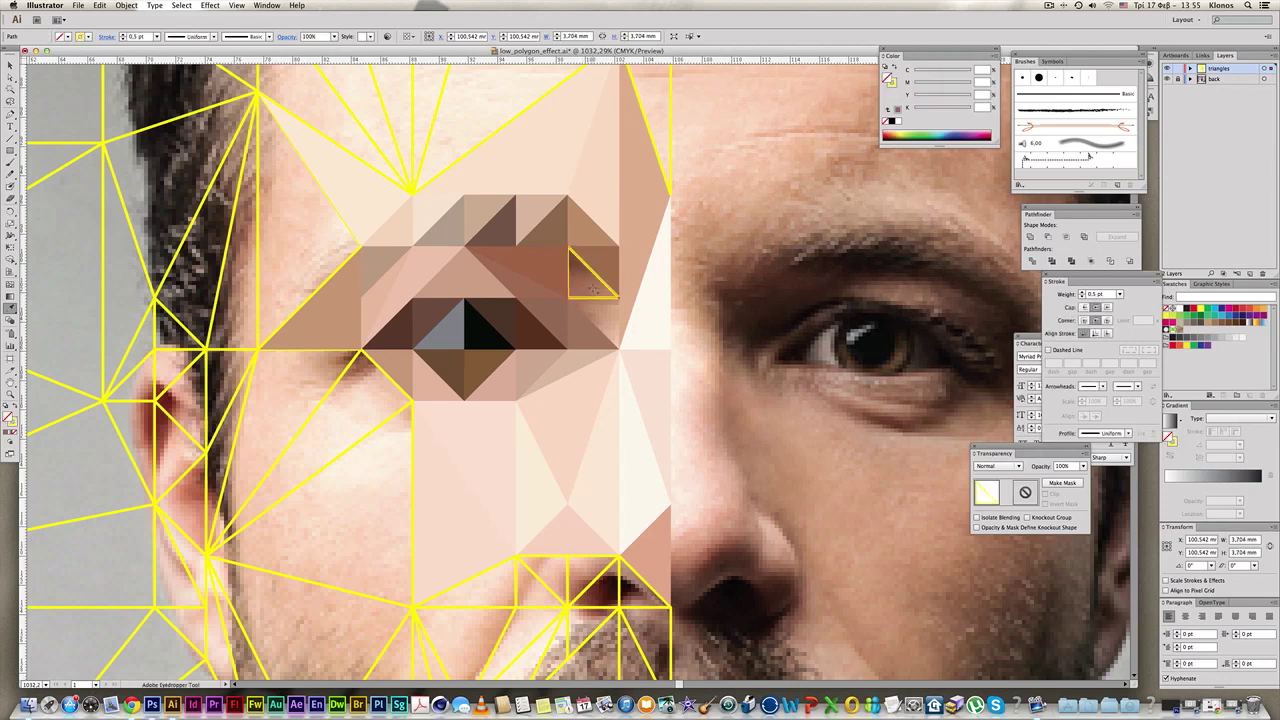
left_click(599, 290)
key("super+shift+a")
Recolour the upper triangle near the brow's inner end with the brown sampled from its neighbour.
key("z")
left_click(622, 324, "alt")
left_click(622, 325, "alt")
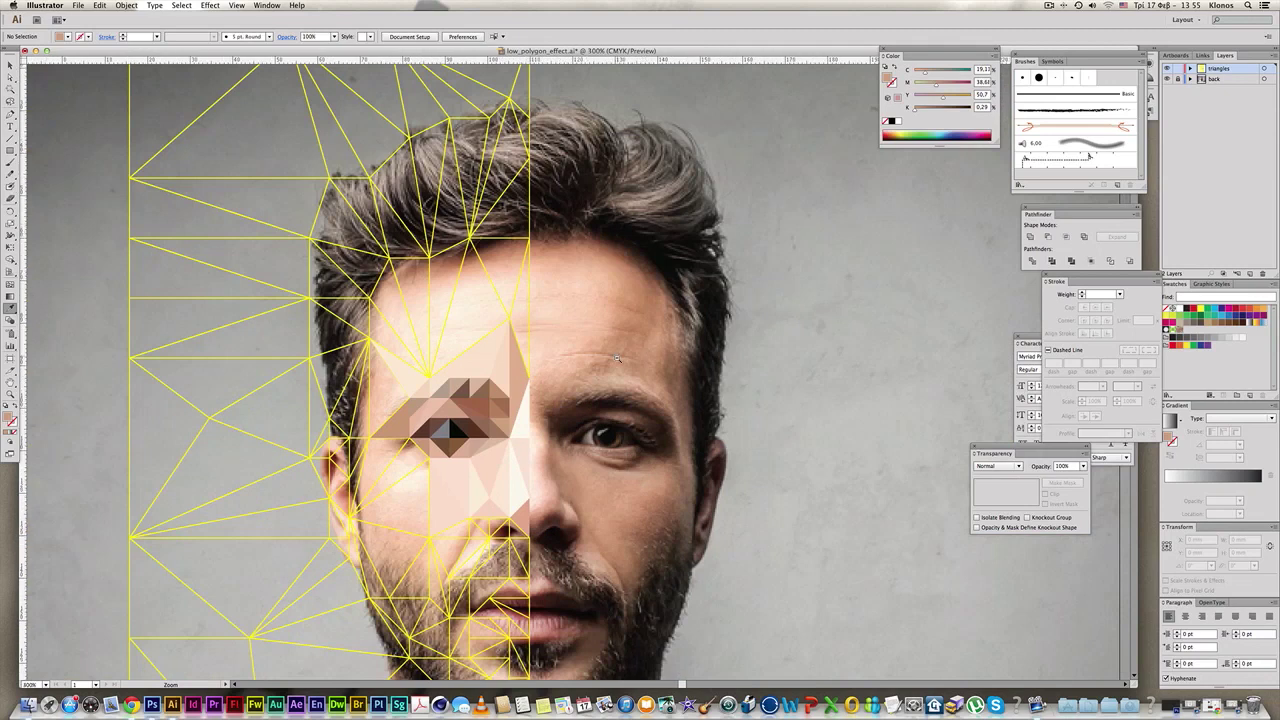
left_click(620, 330, "alt")
left_click_drag(618, 391, 650, 335)
left_click_drag(405, 308, 694, 449)
left_click_drag(412, 317, 552, 317)
key("v")
left_click(554, 238)
key("i")
left_click(572, 236)
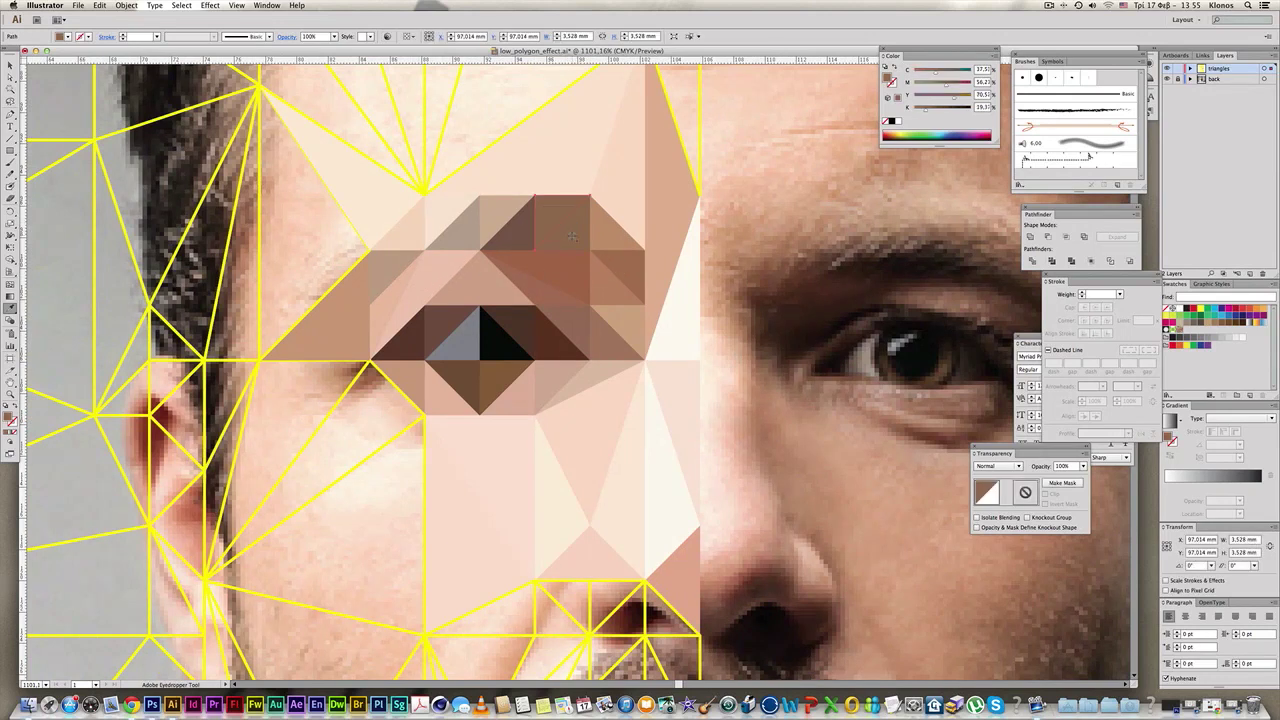
Recolour the upper triangle in mid-brow and the light triangle above the brow's outer part with browns sampled from neighbouring brow triangles.
left_click(617, 256)
left_click(493, 215, "super")
left_click(568, 240)
left_click(453, 228, "super")
left_click(437, 220, "super")
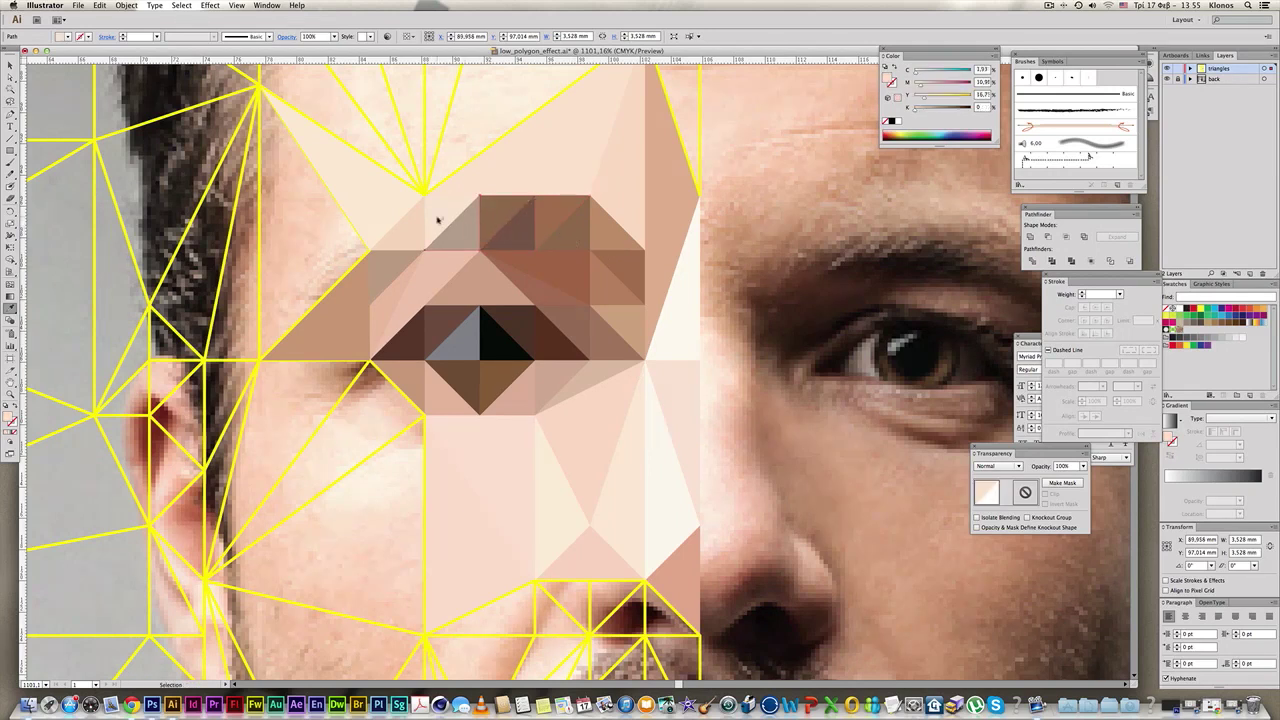
left_click(356, 300, "alt")
left_click(391, 241)
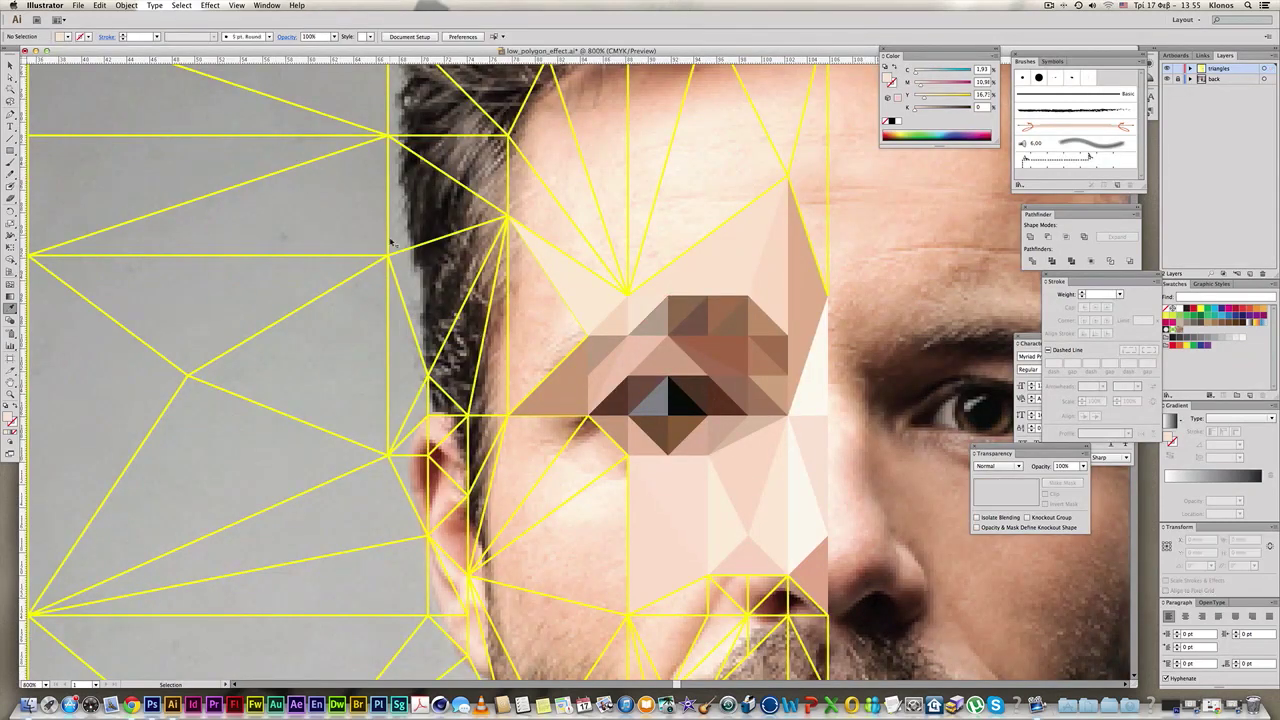
left_click(643, 310)
left_click(603, 318)
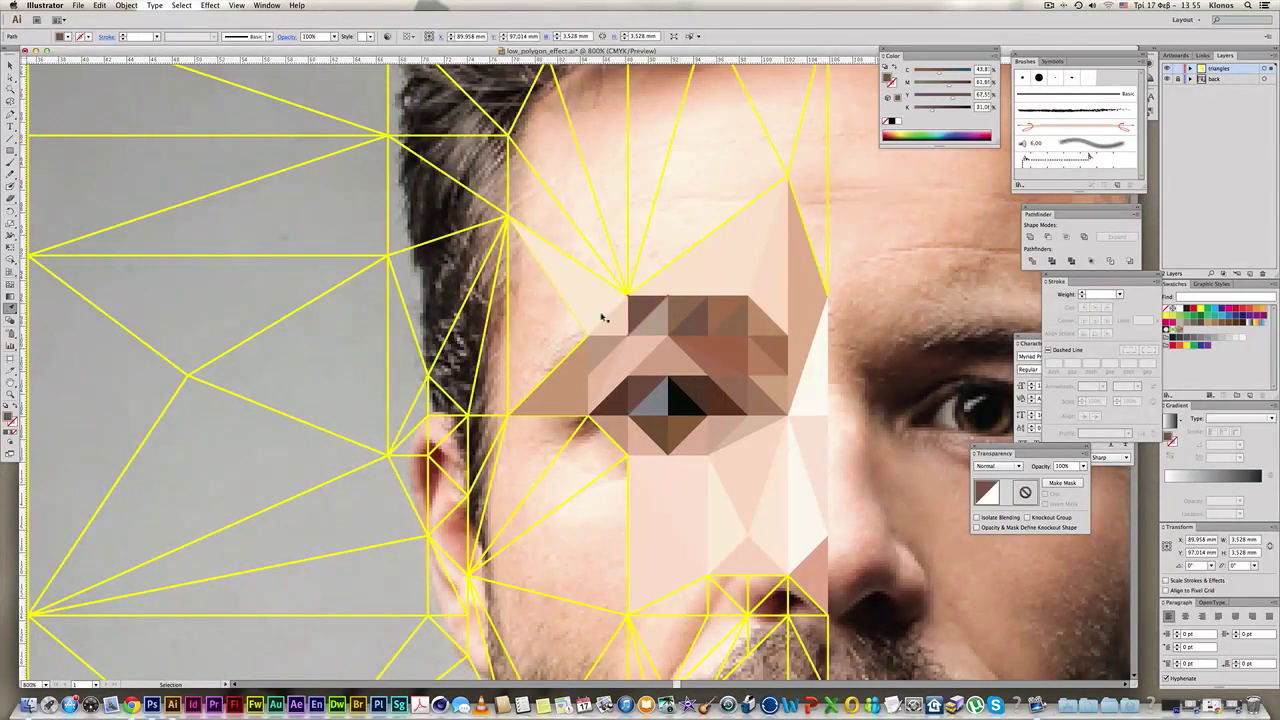
Darken the two triangles at the brow's outer end with browns sampled from the inner brow triangles.
left_click(619, 325)
left_click(684, 312)
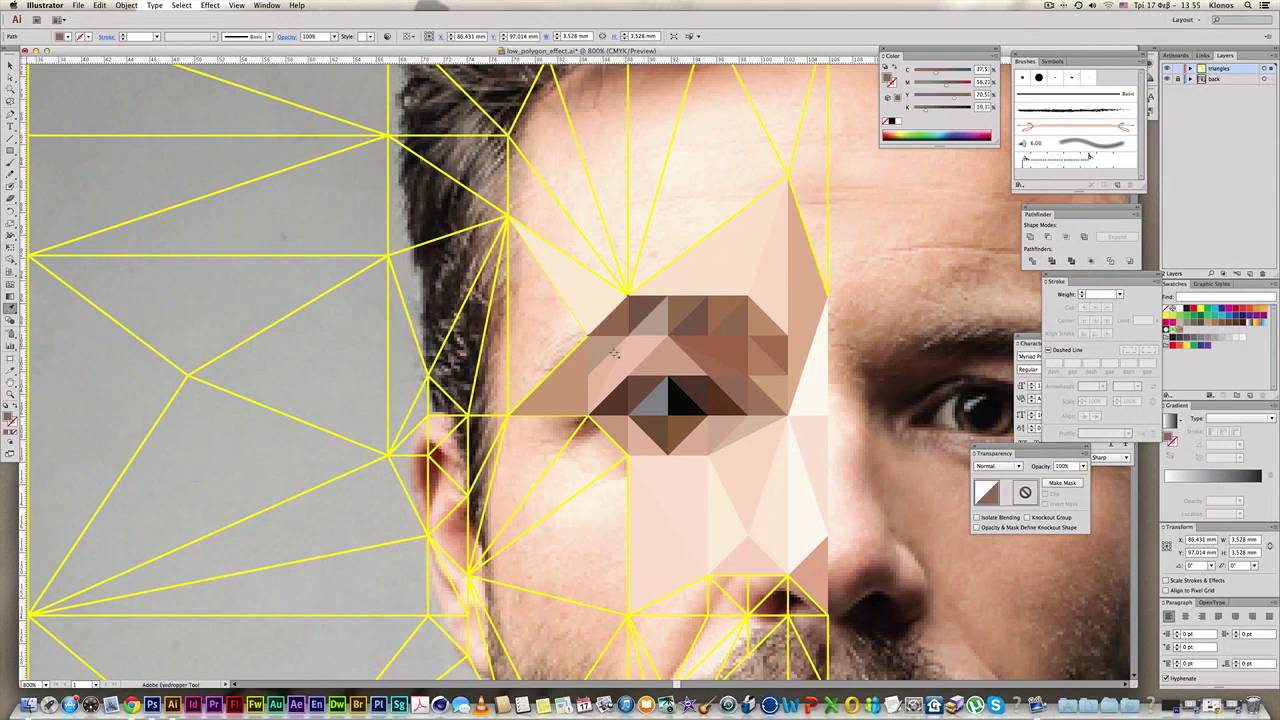
left_click(601, 358)
left_click(714, 349)
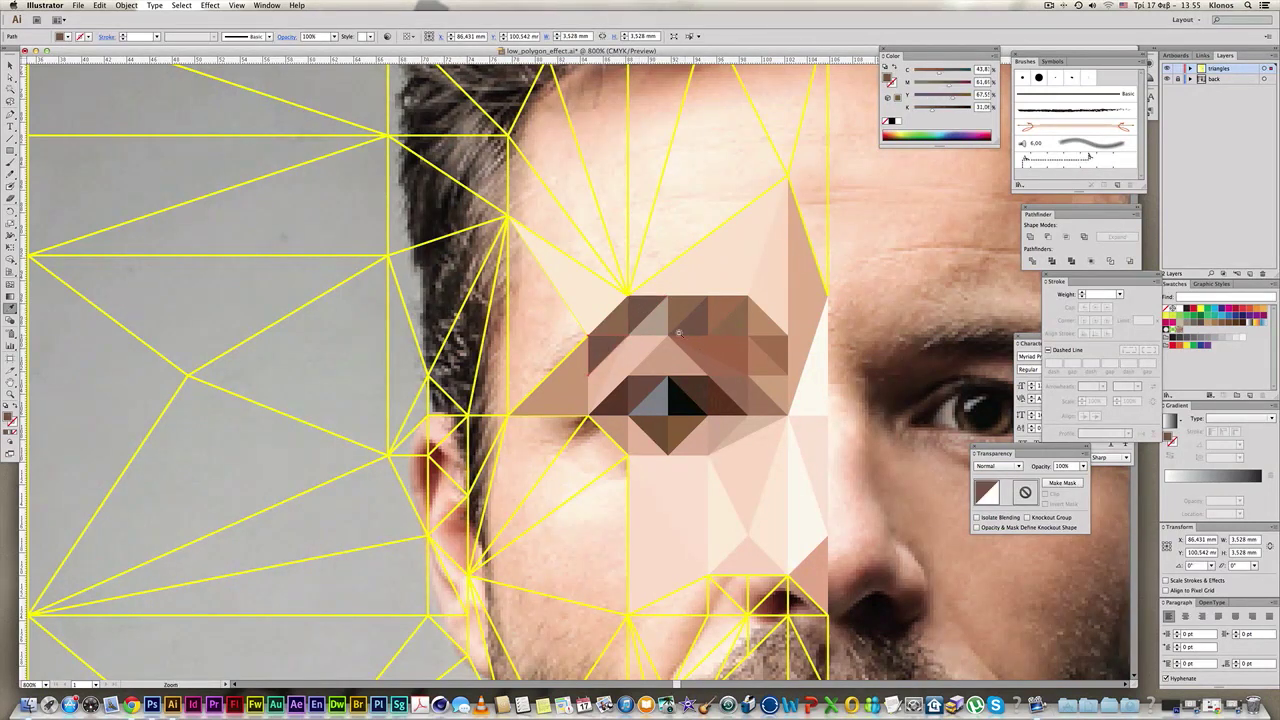
Adjust the greyish triangle in the outer brow and the upper one near its inner end with browns sampled from neighbouring triangles.
left_click(657, 327)
left_click(686, 312)
left_click(763, 321)
key("v")
left_click(730, 313)
key("i")
left_click(752, 343)
key("v")
Deselect the triangle and examine the recoloured brow within the whole portrait.
left_click(776, 379, "alt")
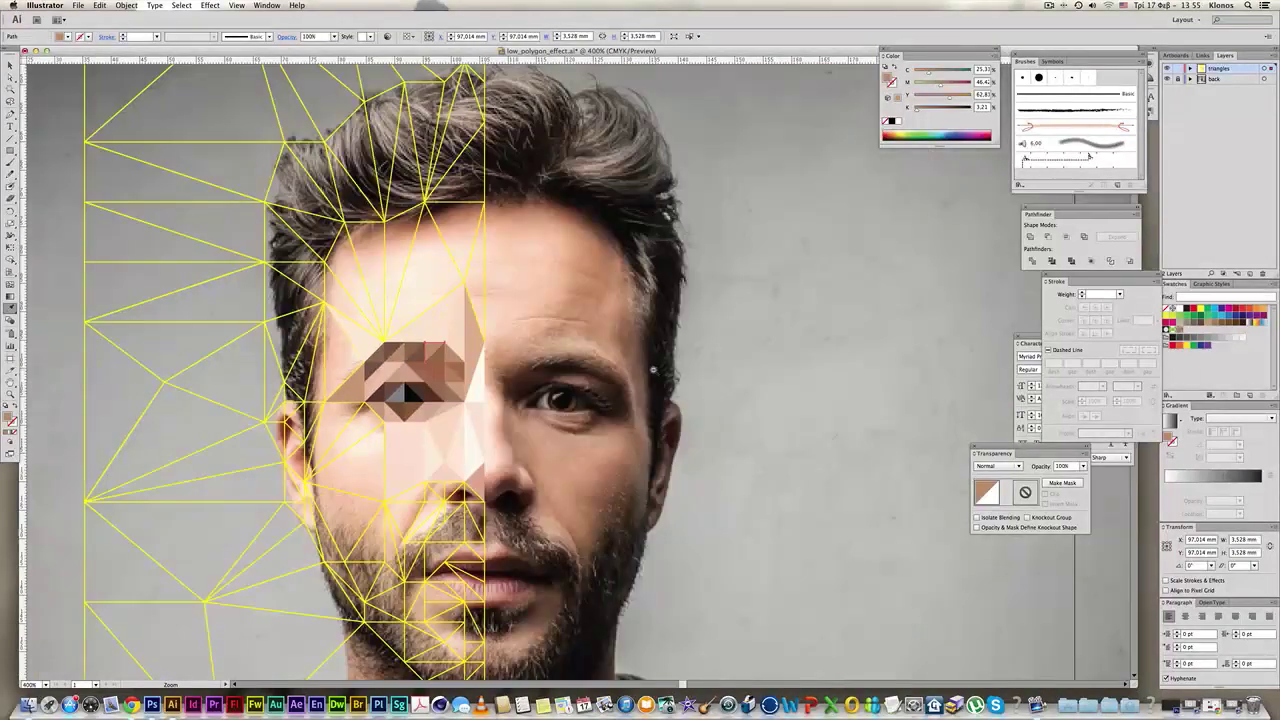
left_click(650, 368, "alt")
left_click(633, 367, "alt")
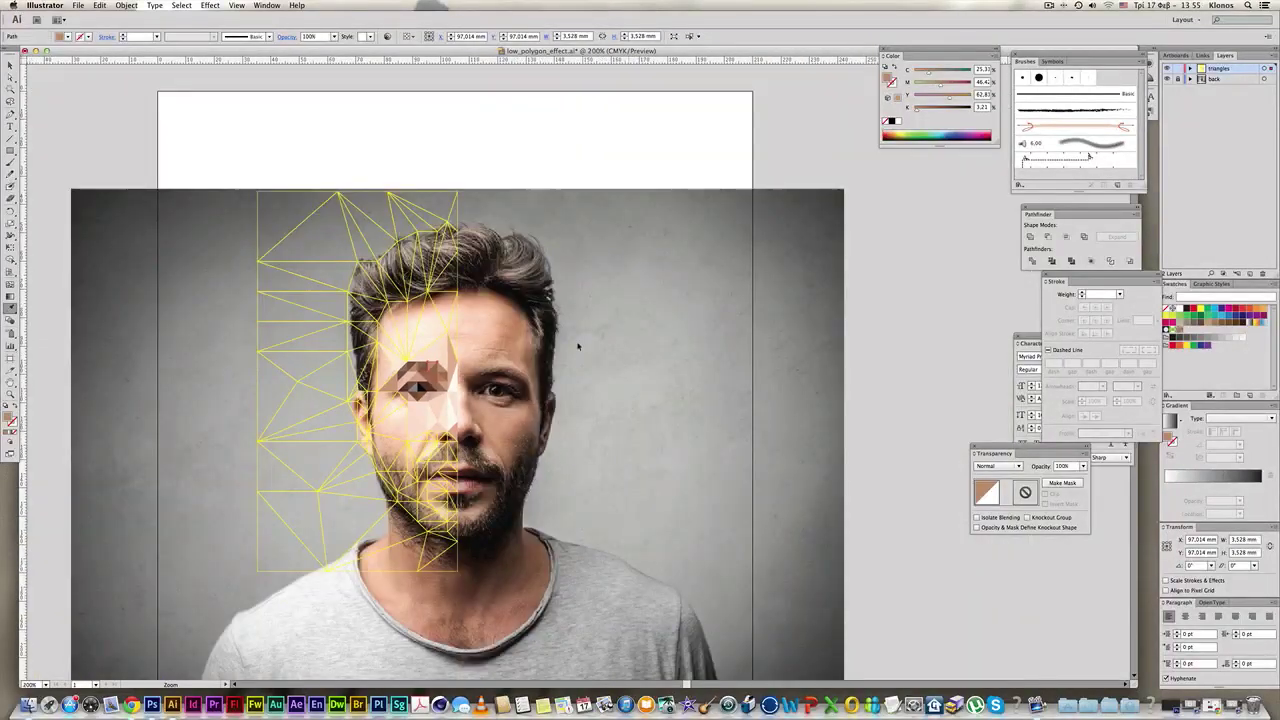
left_click(401, 143, "super")
left_click_drag(608, 408, 647, 322)
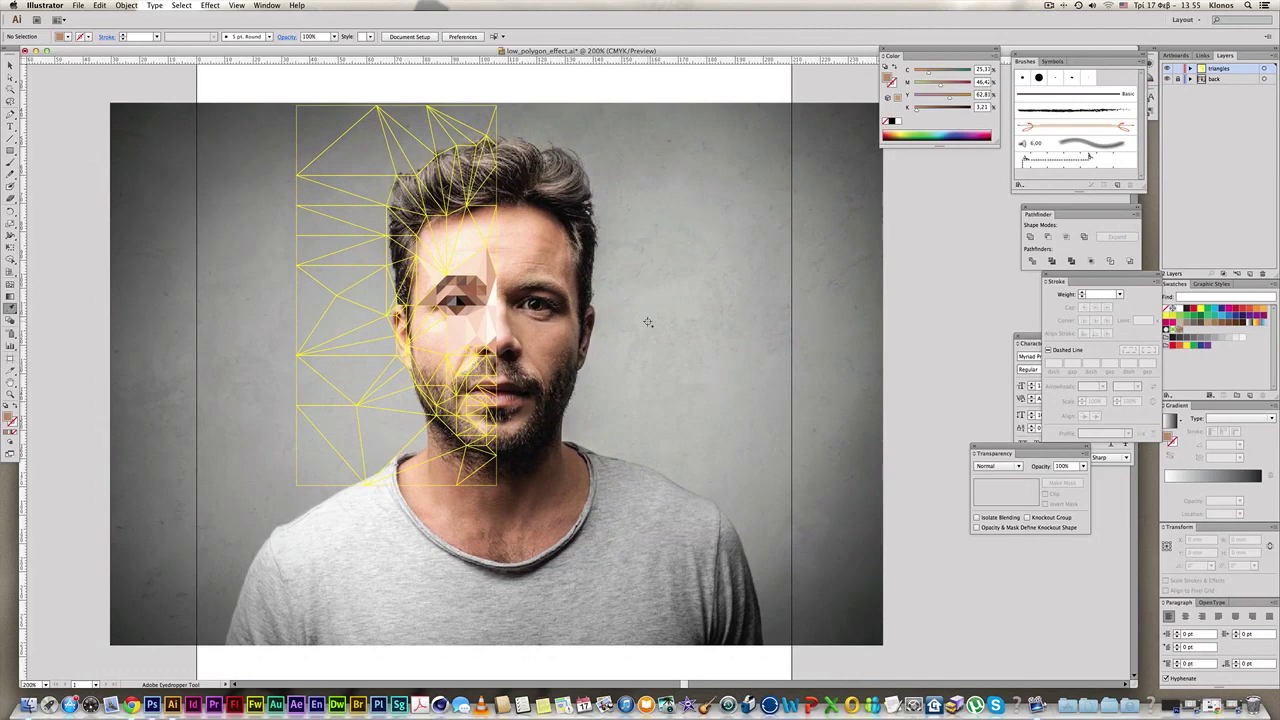
key("i")
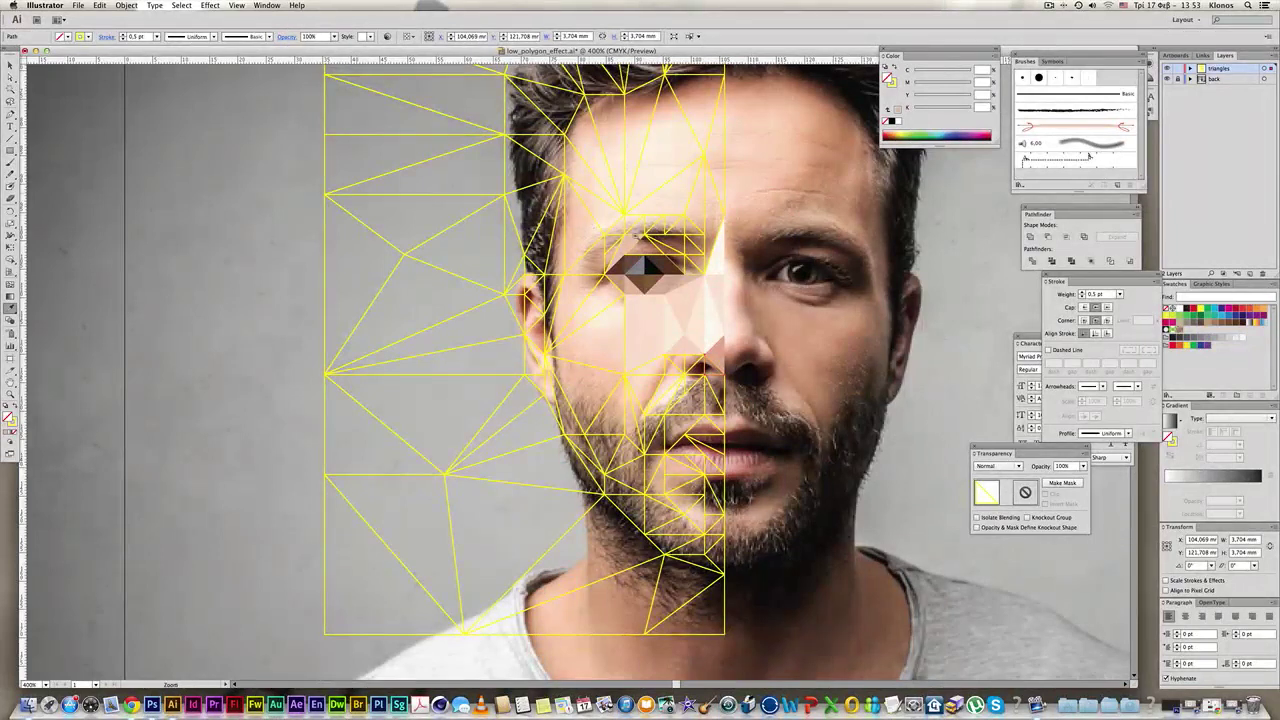
Fill the tall forehead triangle above the brow's inner end with a light skin tone sampled from the photo.
left_click_drag(550, 193, 911, 433)
left_click_drag(660, 285, 715, 339)
left_click(620, 187)
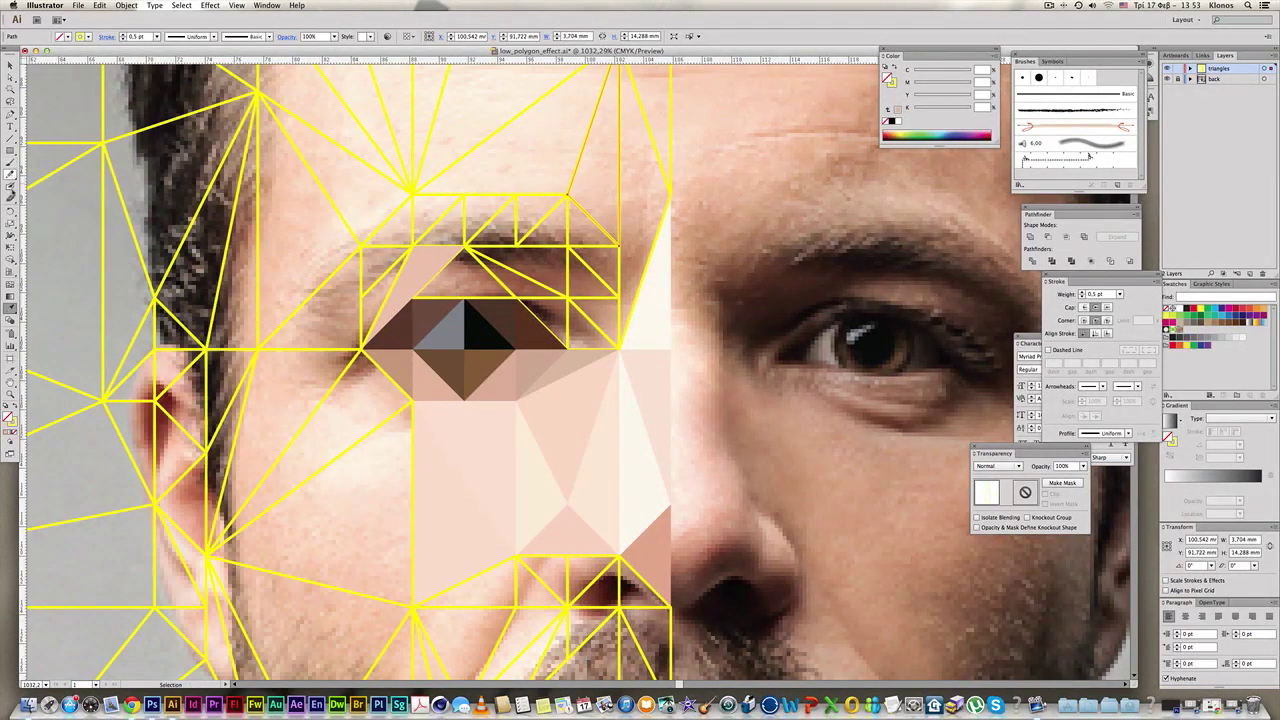
left_click(10, 309)
left_click(602, 175)
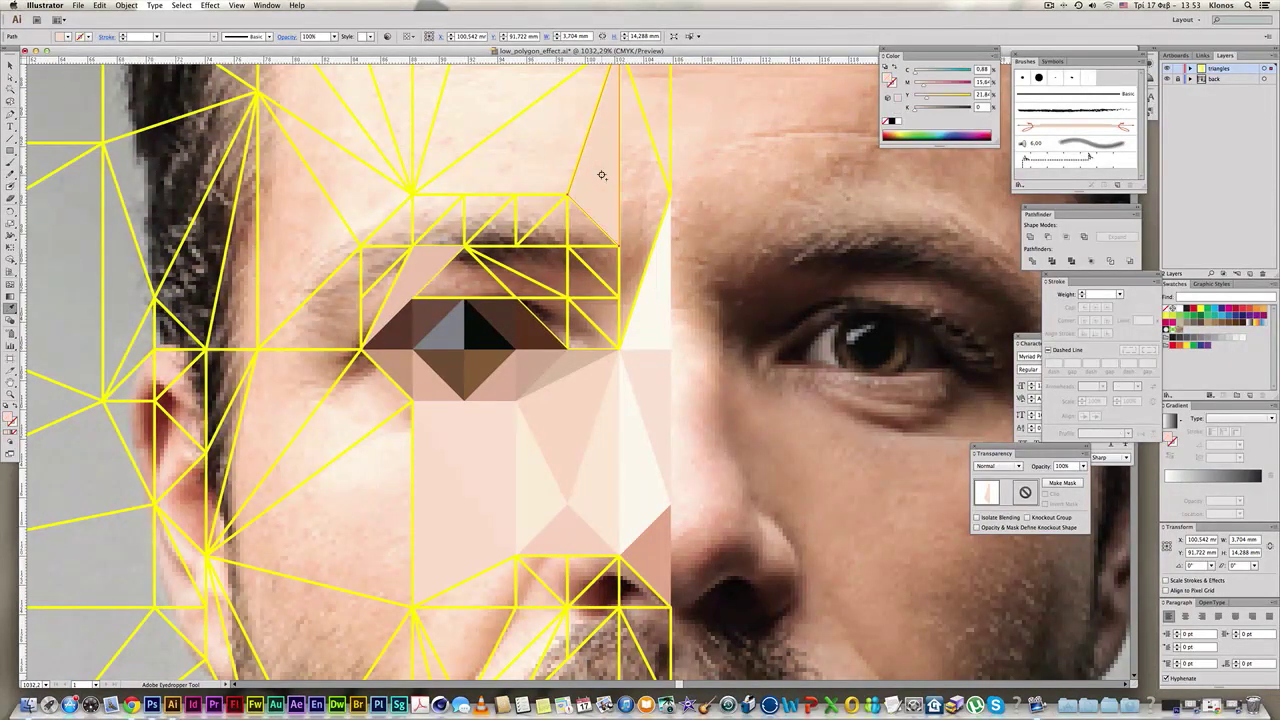
Fill the tall triangle beside the nose bridge with sampled tan and the triangle under the brow's inner end with sampled brown.
key("v")
left_click(638, 240)
key("i")
left_click(640, 220)
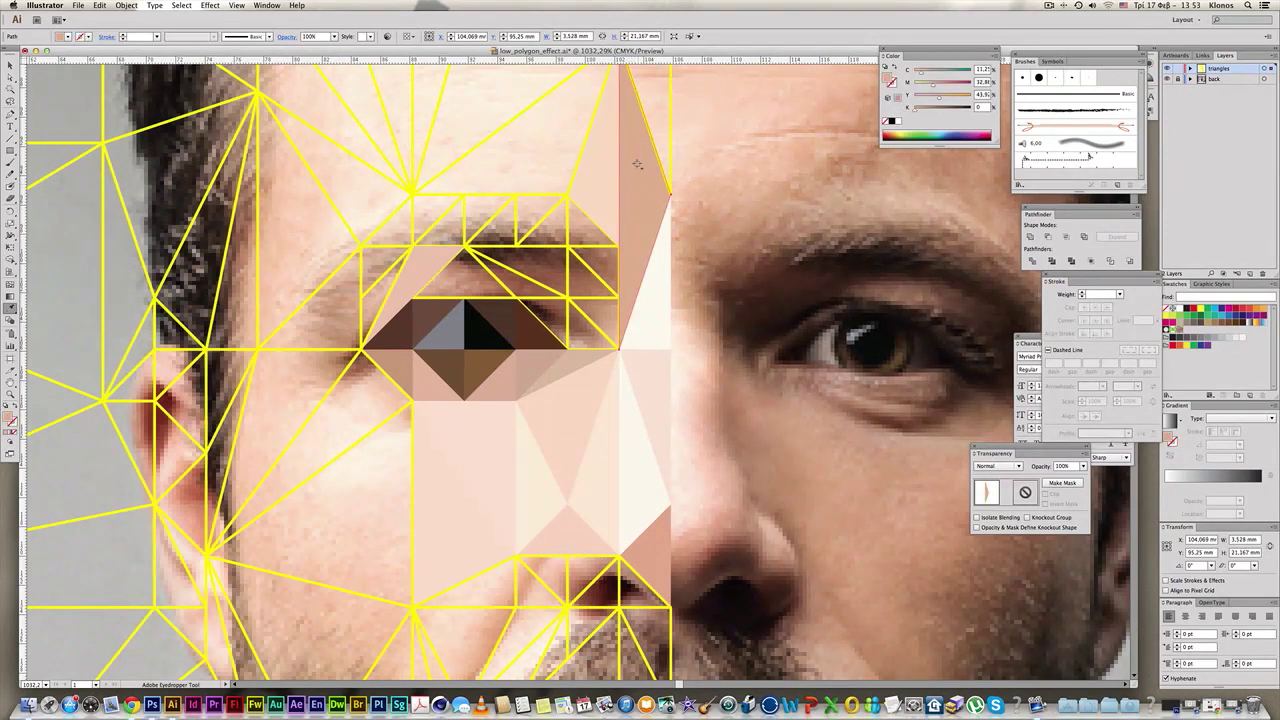
left_click(603, 248, "super")
left_click(606, 260)
key("super+shift+a")
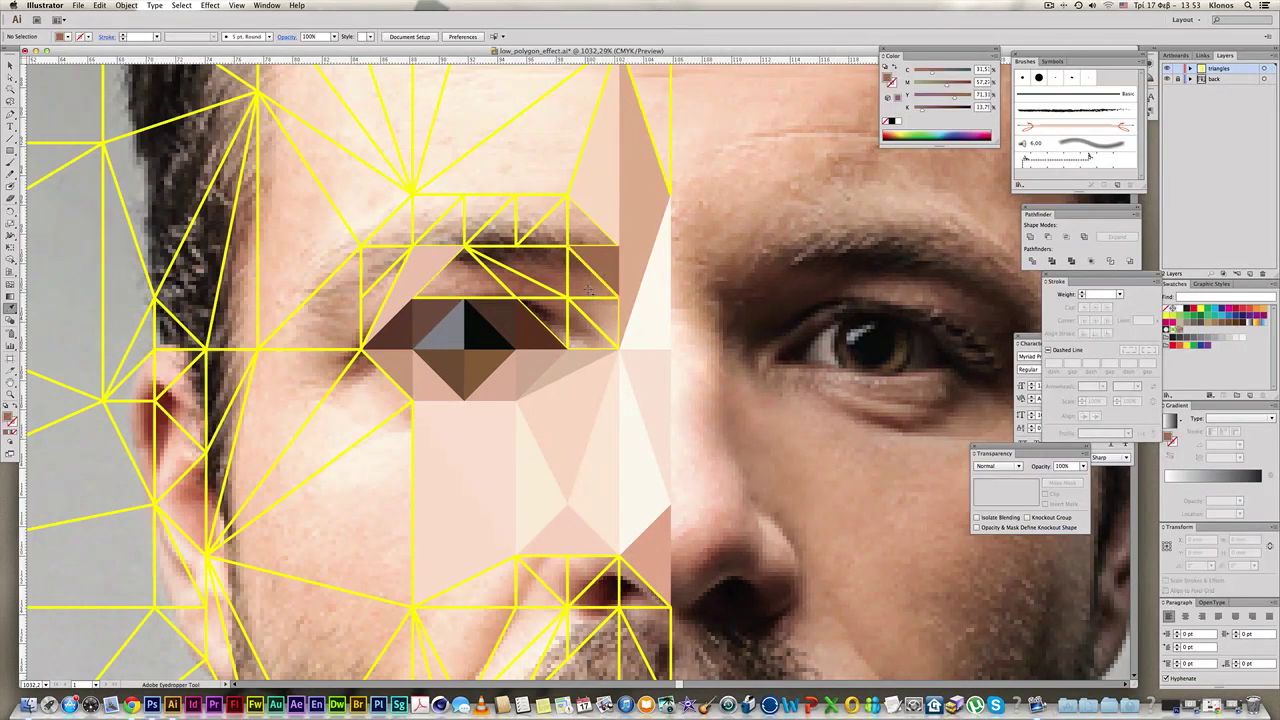
Fill the two adjoining lower triangles at the brow's inner end with darker and lighter browns sampled from the photo.
key("v")
left_click(570, 232)
key("i")
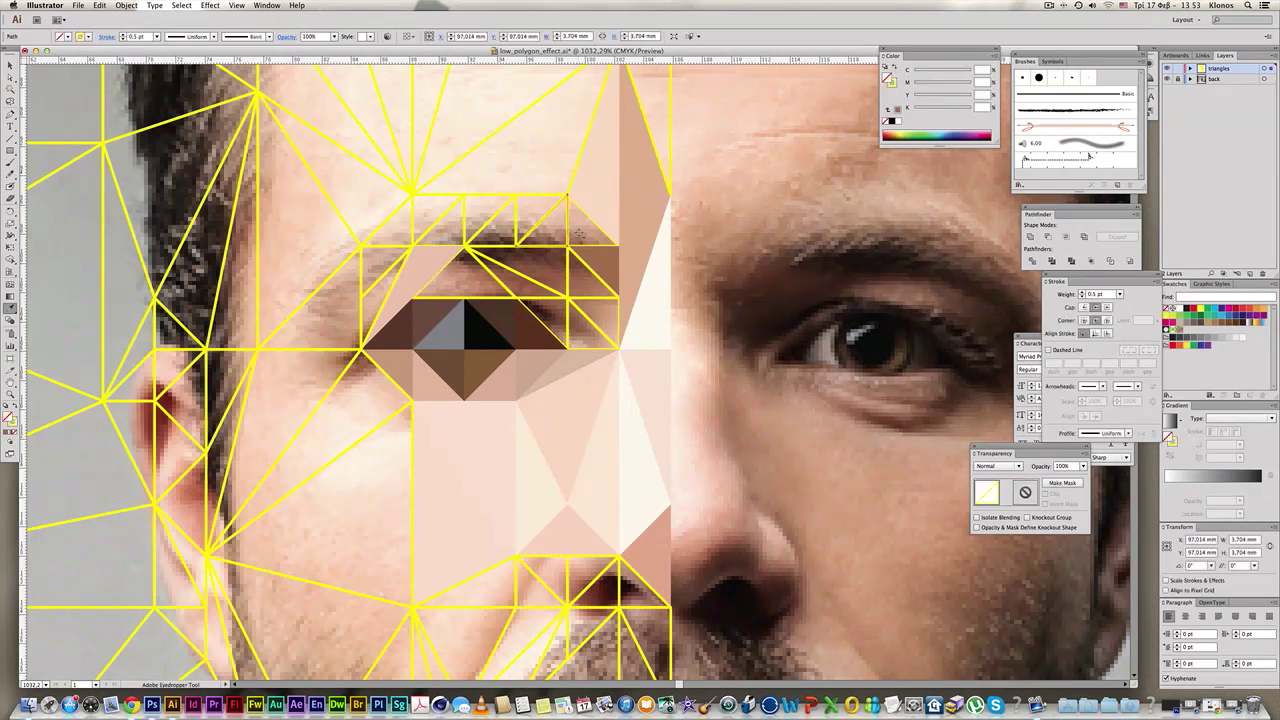
left_click(577, 229)
key("v")
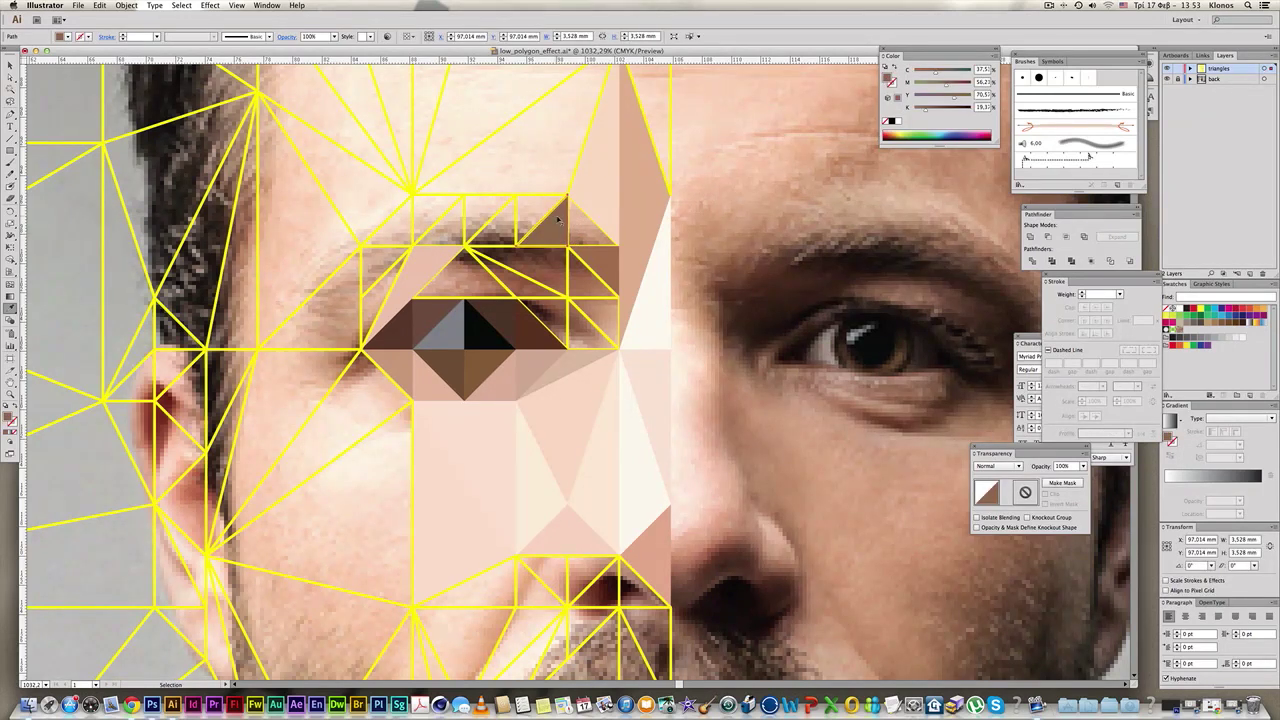
left_click(579, 234)
key("i")
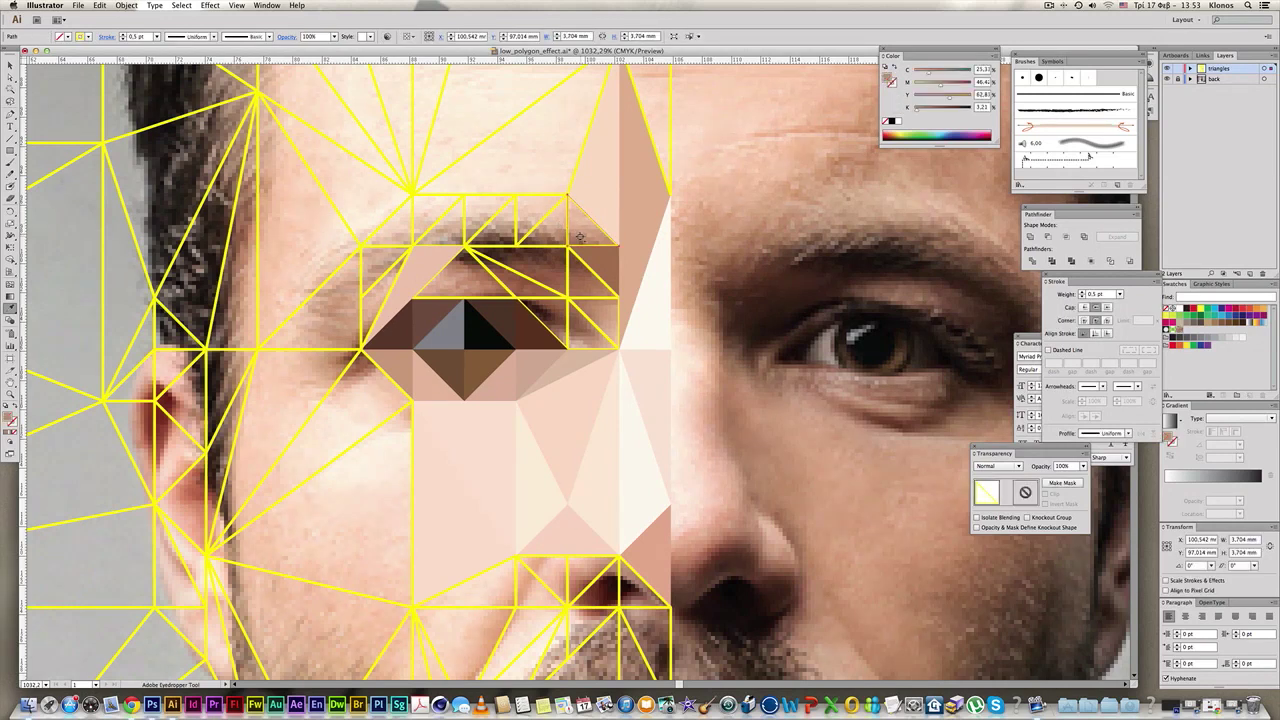
left_click(580, 237)
key("v")
left_click(566, 234)
key("i")
left_click(558, 232)
key("v")
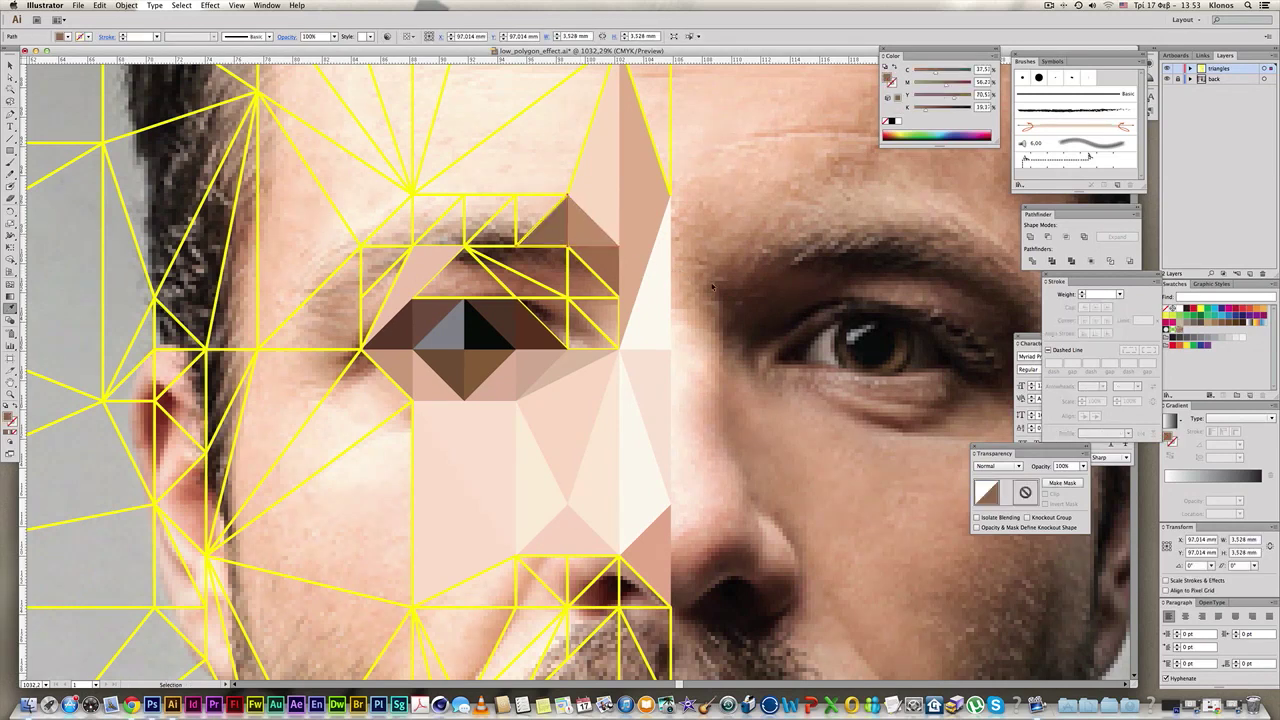
Fill the lower triangle in the middle of the brow with dark brown sampled from the eyebrow hair.
left_click(516, 223)
left_click(516, 224)
key("i")
left_click(494, 238)
key("v")
Fill the upper triangle between the two brown mid-brow triangles with a greyish-brown tone sampled from the photo.
left_click(530, 205)
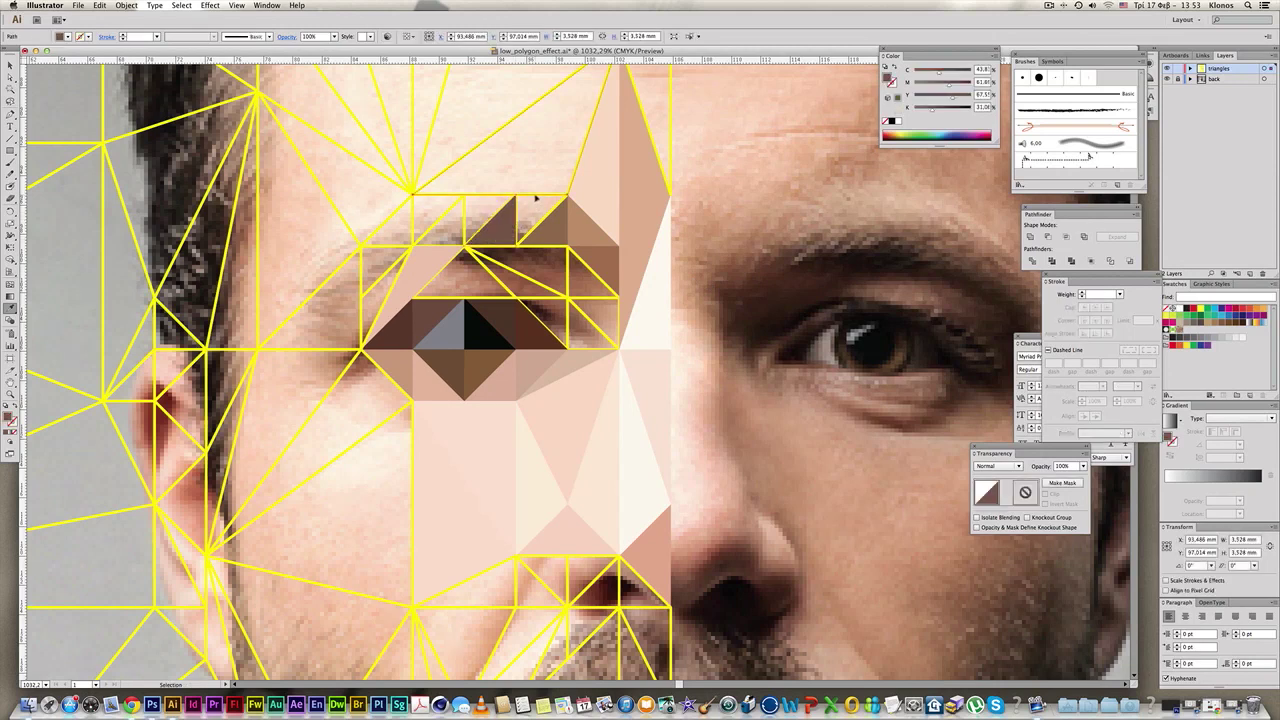
key("Delete")
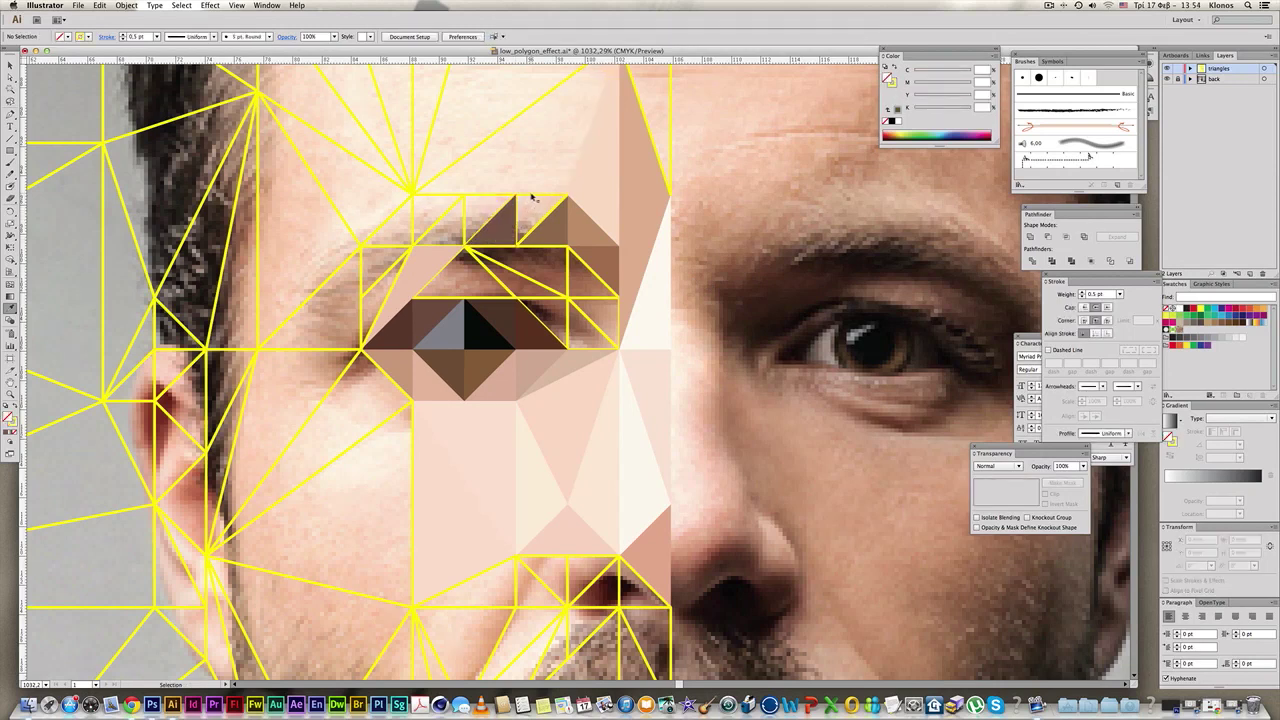
left_click(534, 201)
key("i")
left_click(523, 230)
key("alt+super+3")
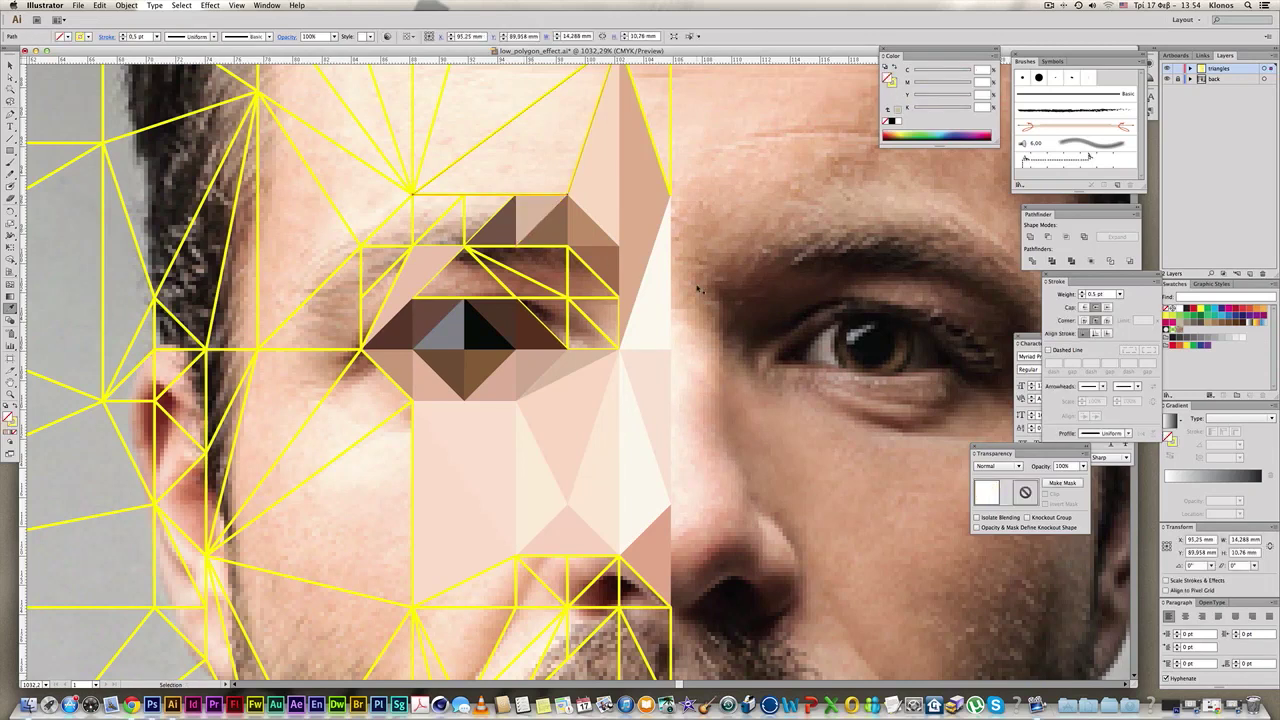
left_click(741, 307)
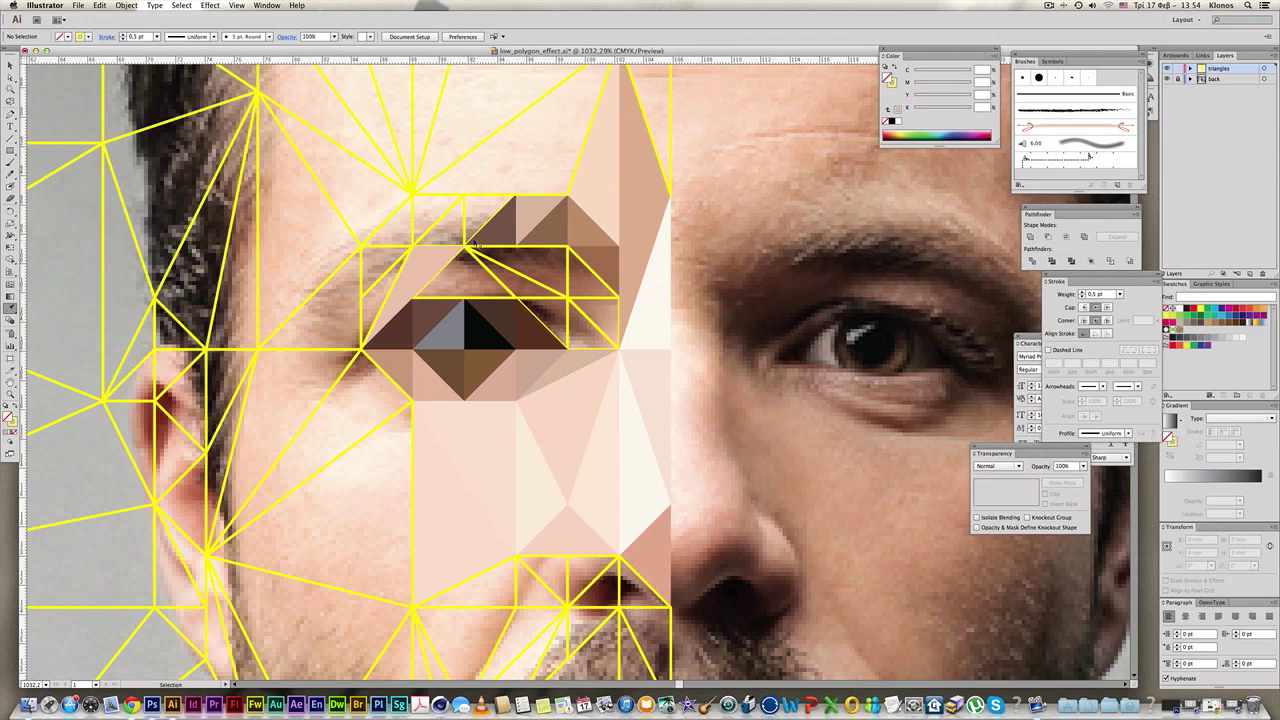
Fill the outer two unfilled triangles in the upper brow row with greyish-brown and tan sampled from the photo.
left_click(463, 224)
key("i")
left_click(455, 237)
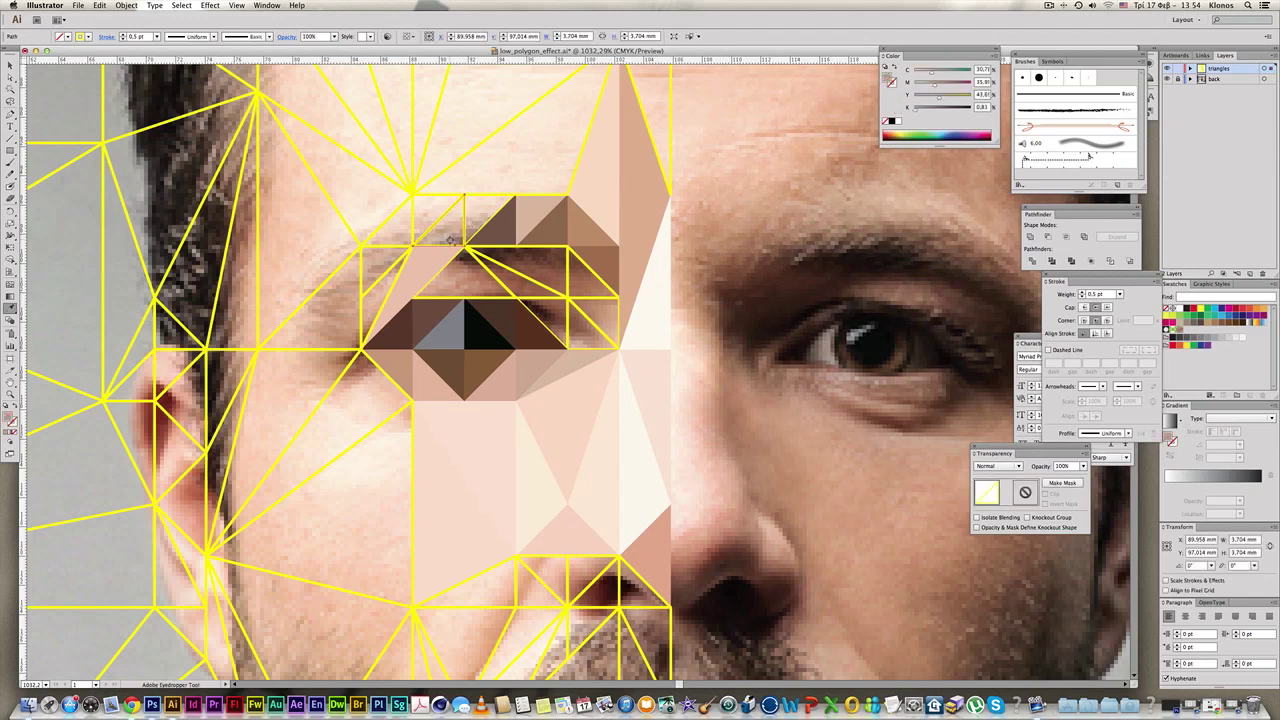
key("v")
key("Delete")
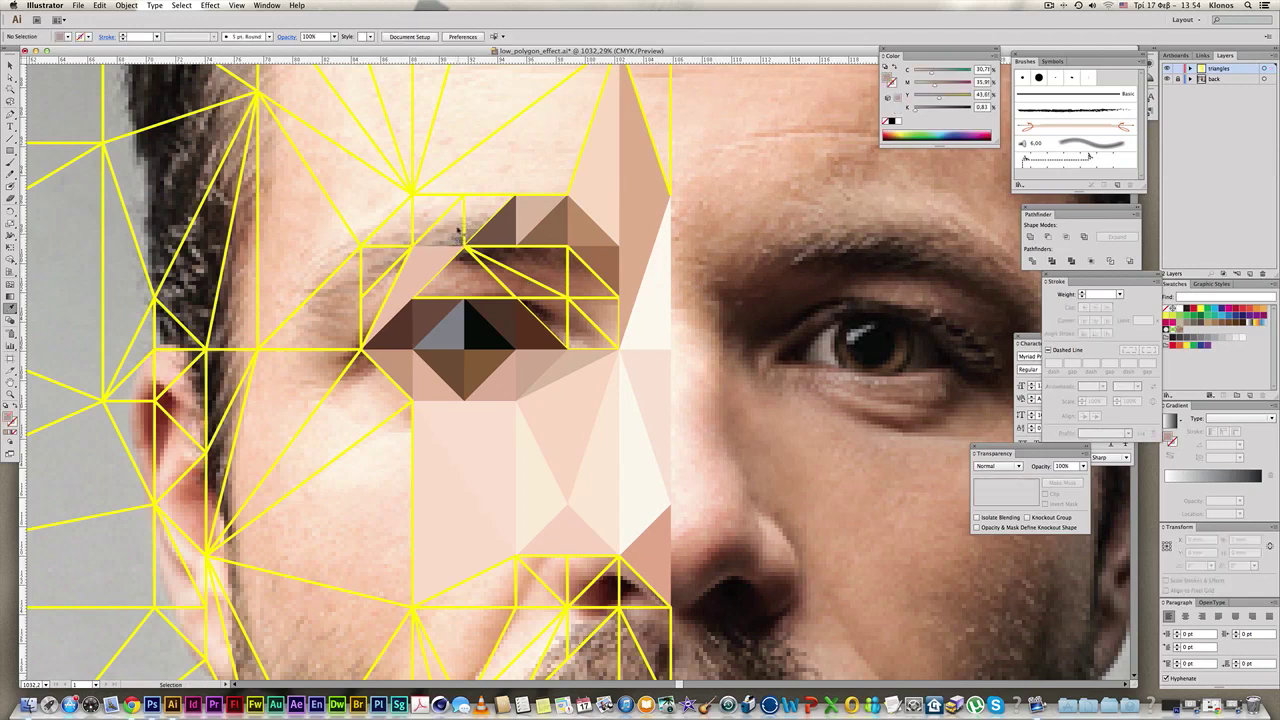
left_click(462, 229)
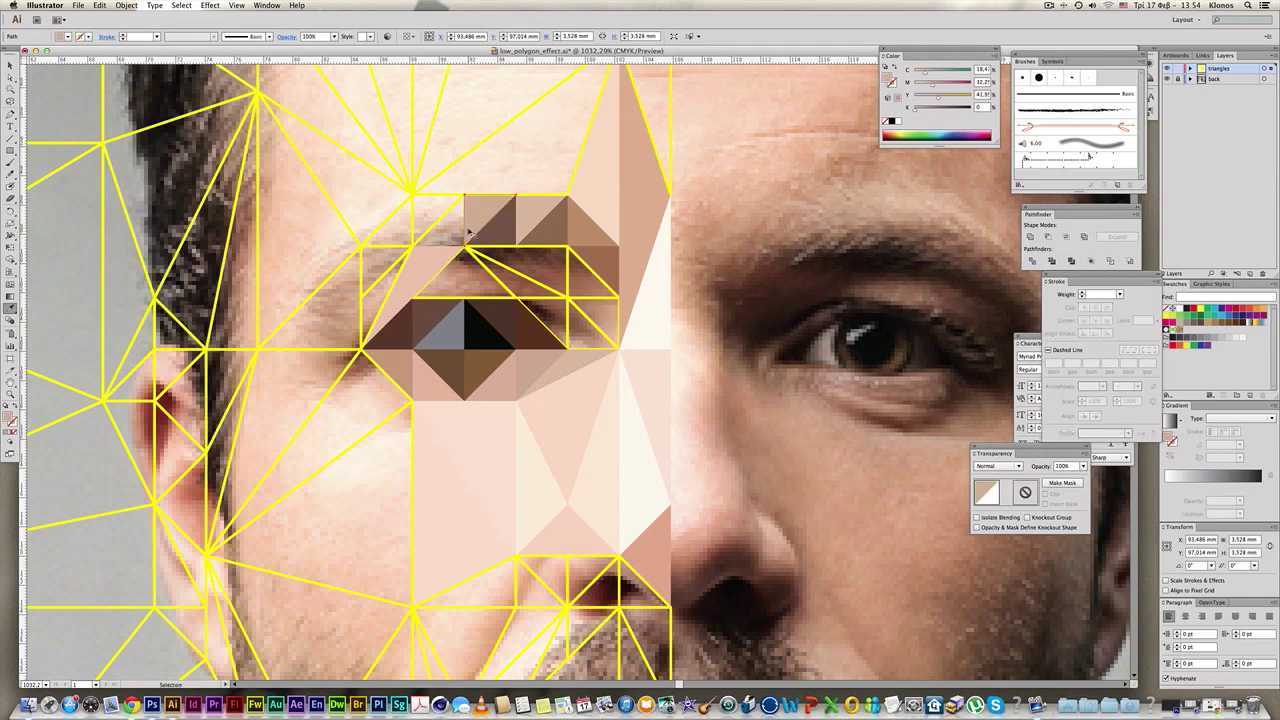
key("super+z")
left_click(435, 282, "super")
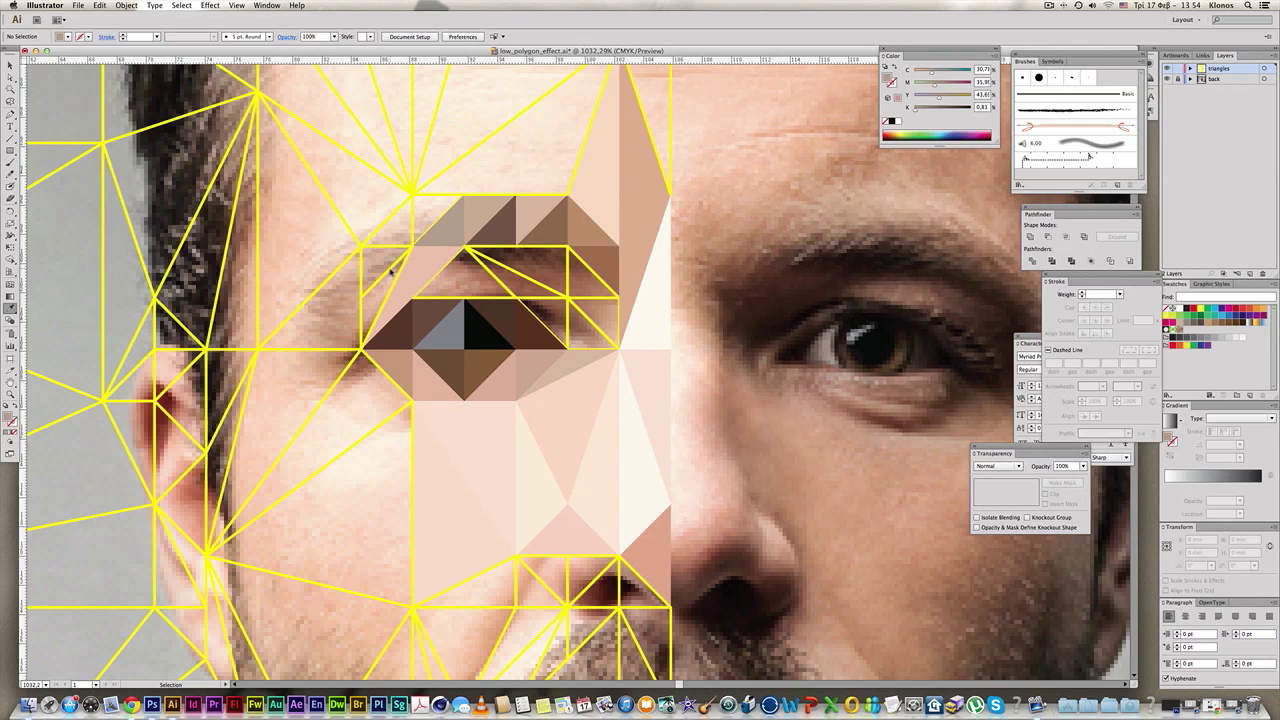
Fill the large triangle at the brow's tail and the small triangle beside it with browns sampled from the photo.
left_click(391, 269)
left_click(386, 251)
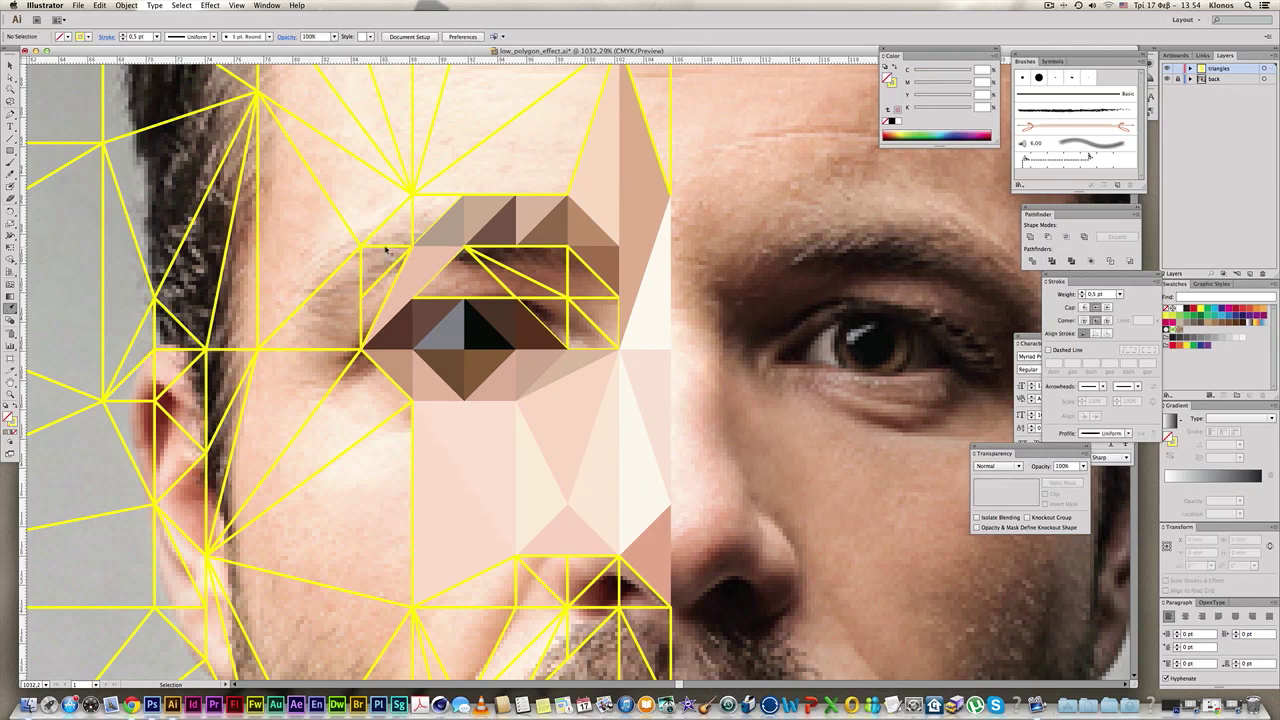
left_click(386, 251)
left_click(363, 266, "super")
left_click(362, 265, "super")
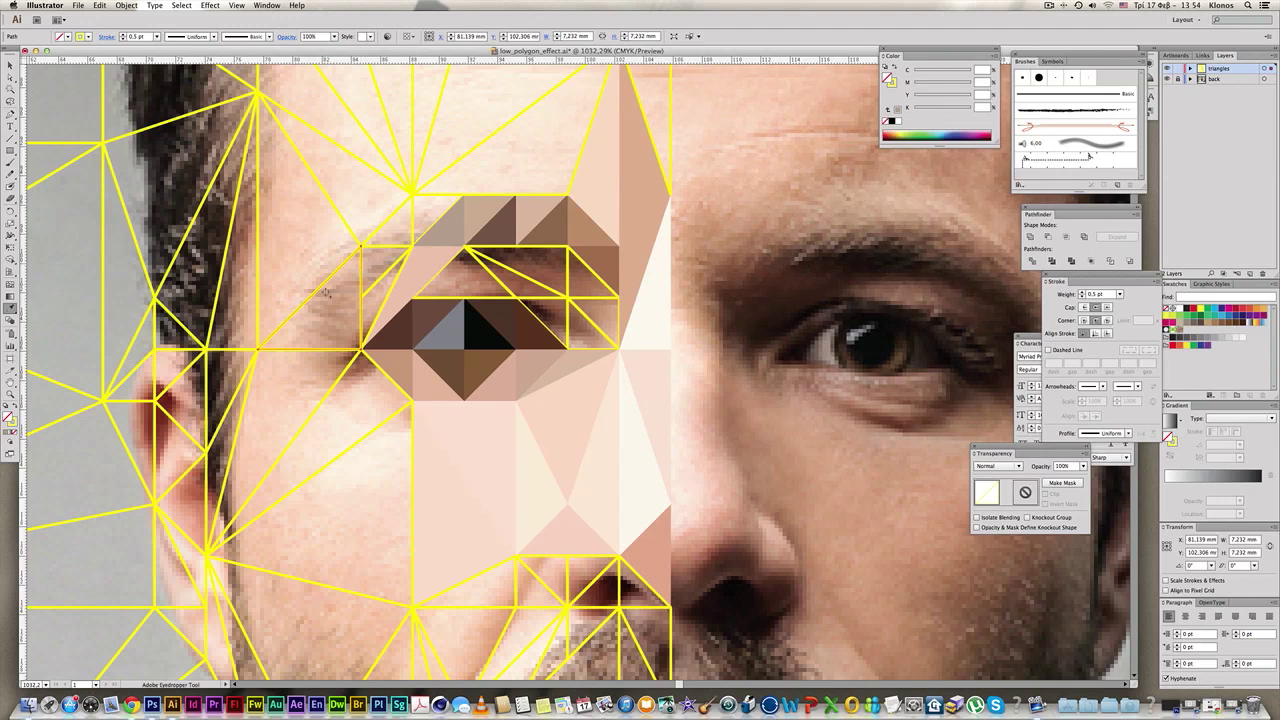
left_click(338, 308)
key("super+3")
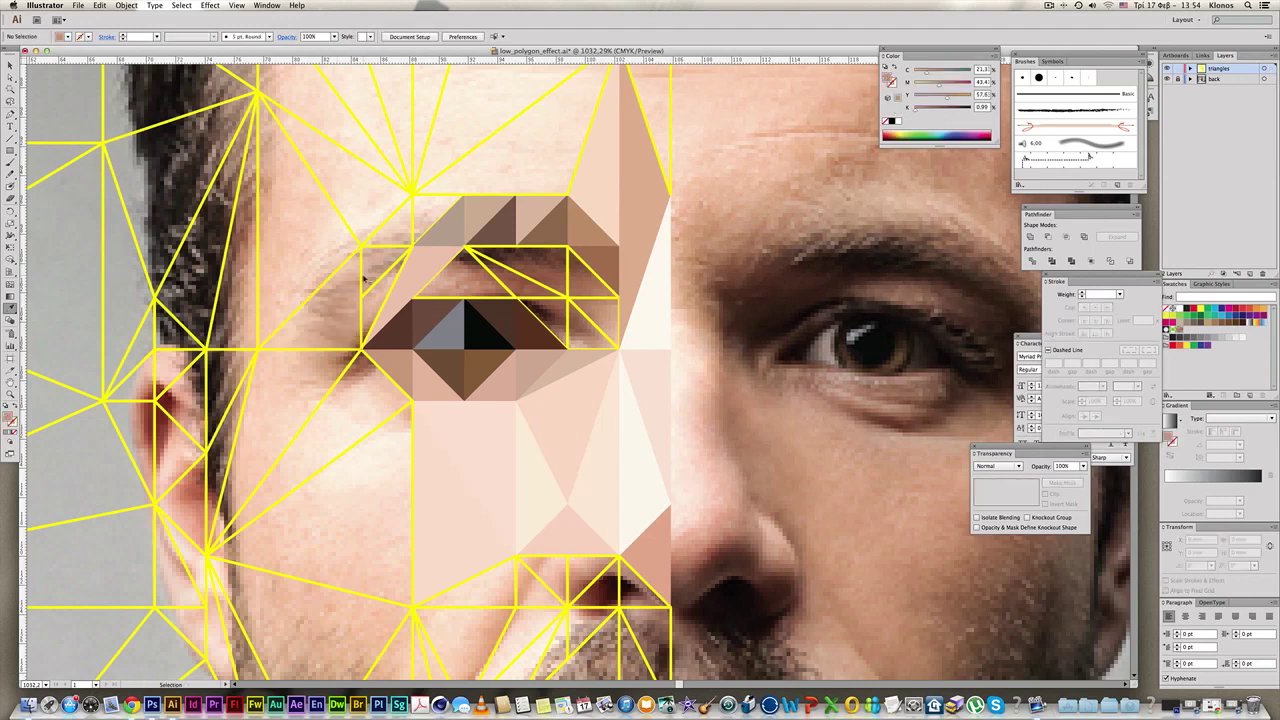
left_click(365, 280)
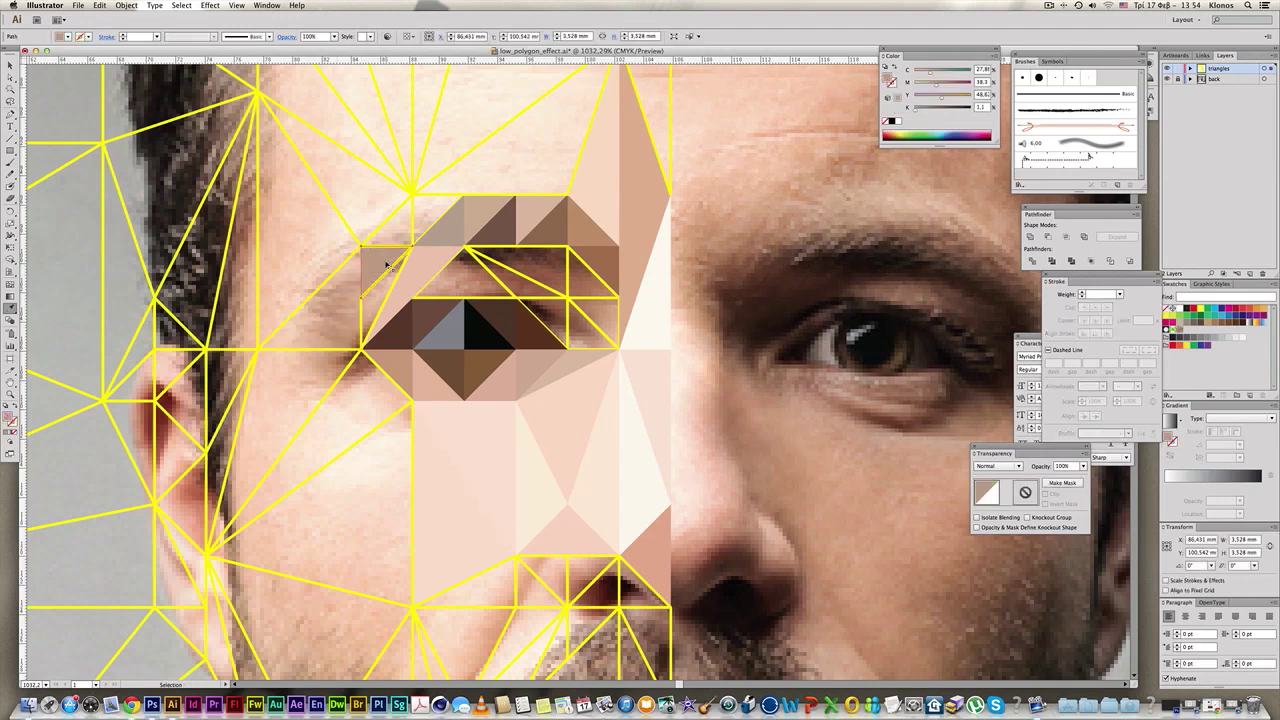
key("super+z")
Fill the forehead triangle and the small triangle above the brow's outer end with cream and beige sampled from the photo.
left_click(363, 214, "super")
left_click(390, 217, "super")
left_click(367, 199)
key("super+3")
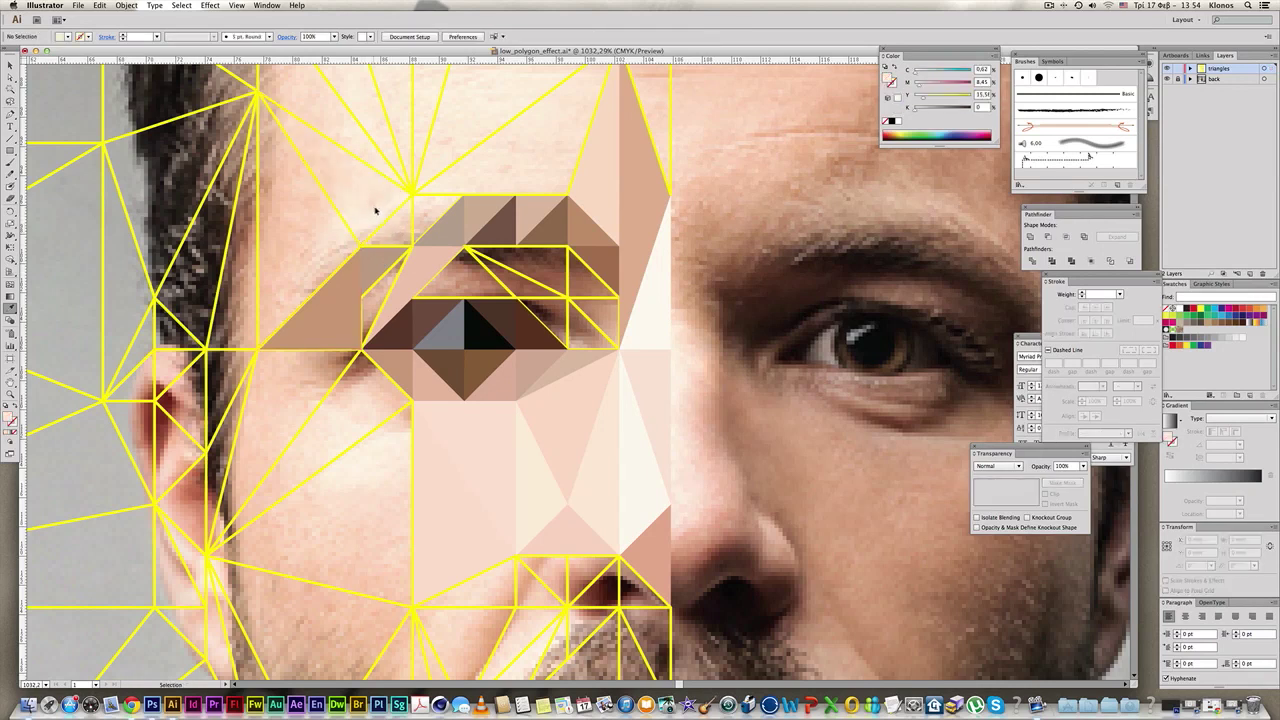
left_click(396, 231)
key("super+alt+3")
Fill the small triangle above the brow's greyish part and the wide forehead triangle above the brow with sampled pale skin tones.
left_click(435, 206, "super")
left_click(437, 196, "super")
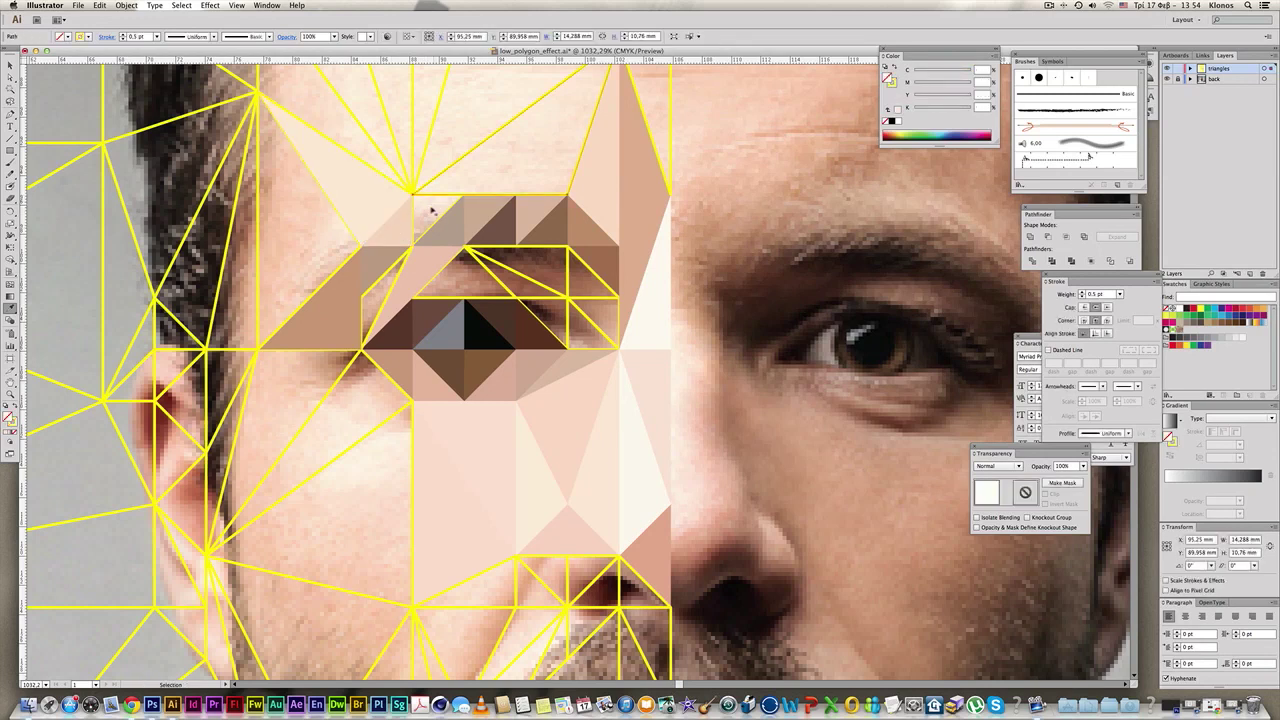
key("super+3")
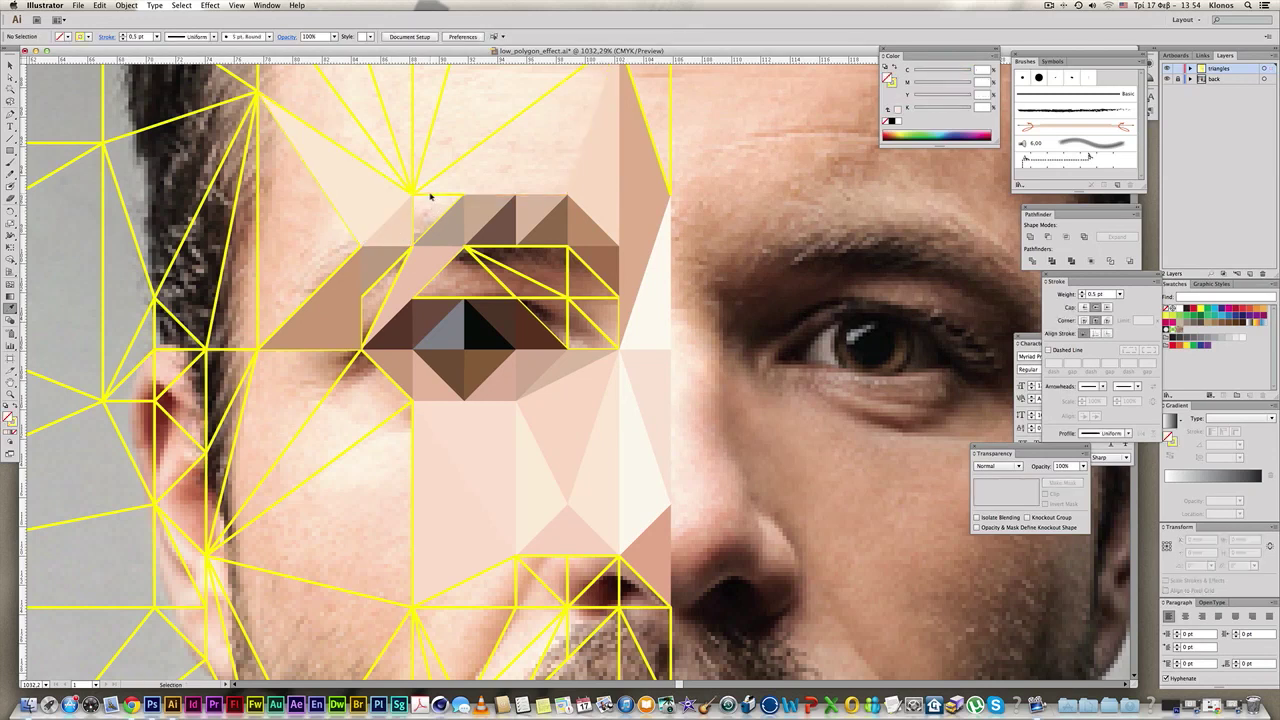
left_click(433, 198)
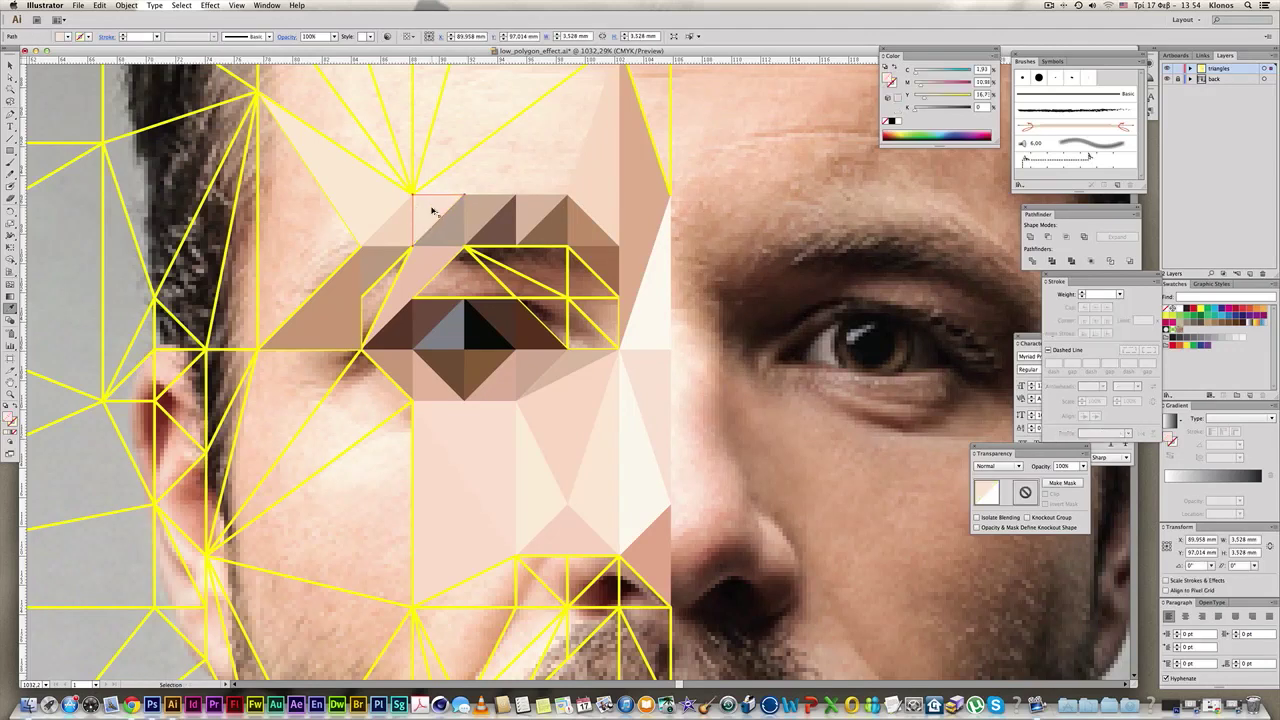
left_click(433, 209)
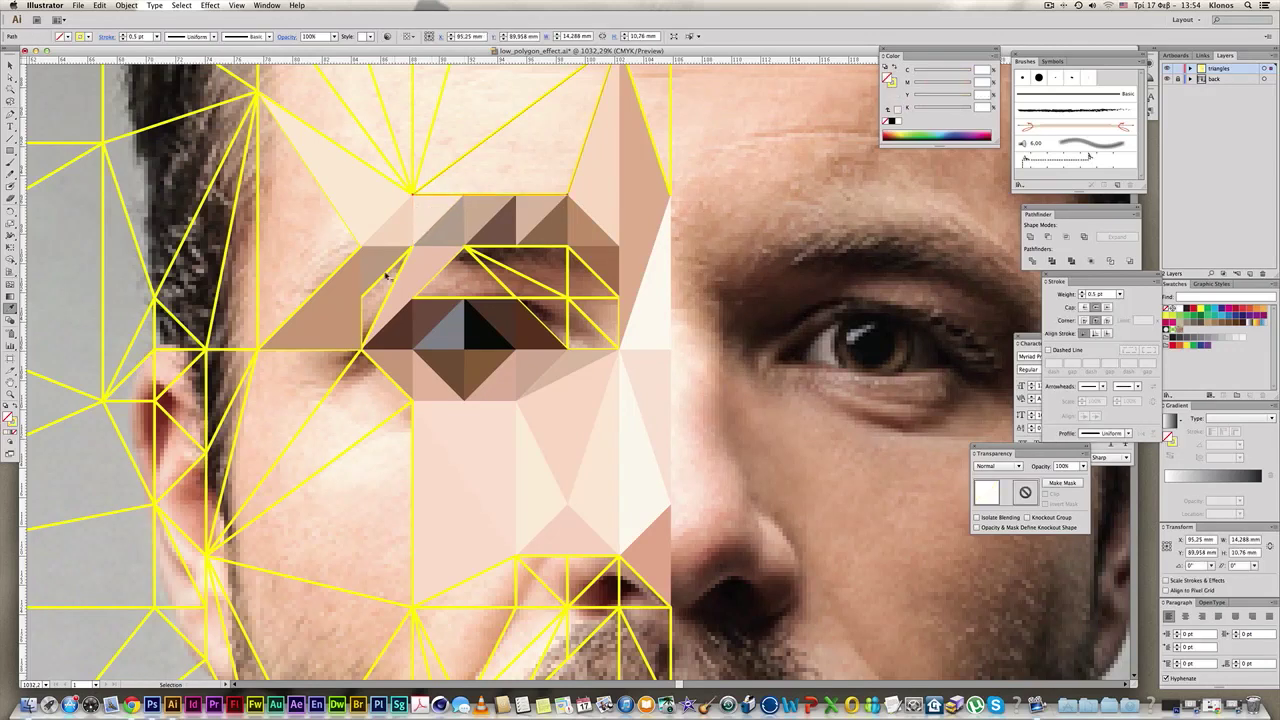
left_click(514, 149)
Fill the eyelid triangle under the outer brow and the wide triangle directly above the iris with pinkish tans sampled from the photo.
left_click(391, 289, "super")
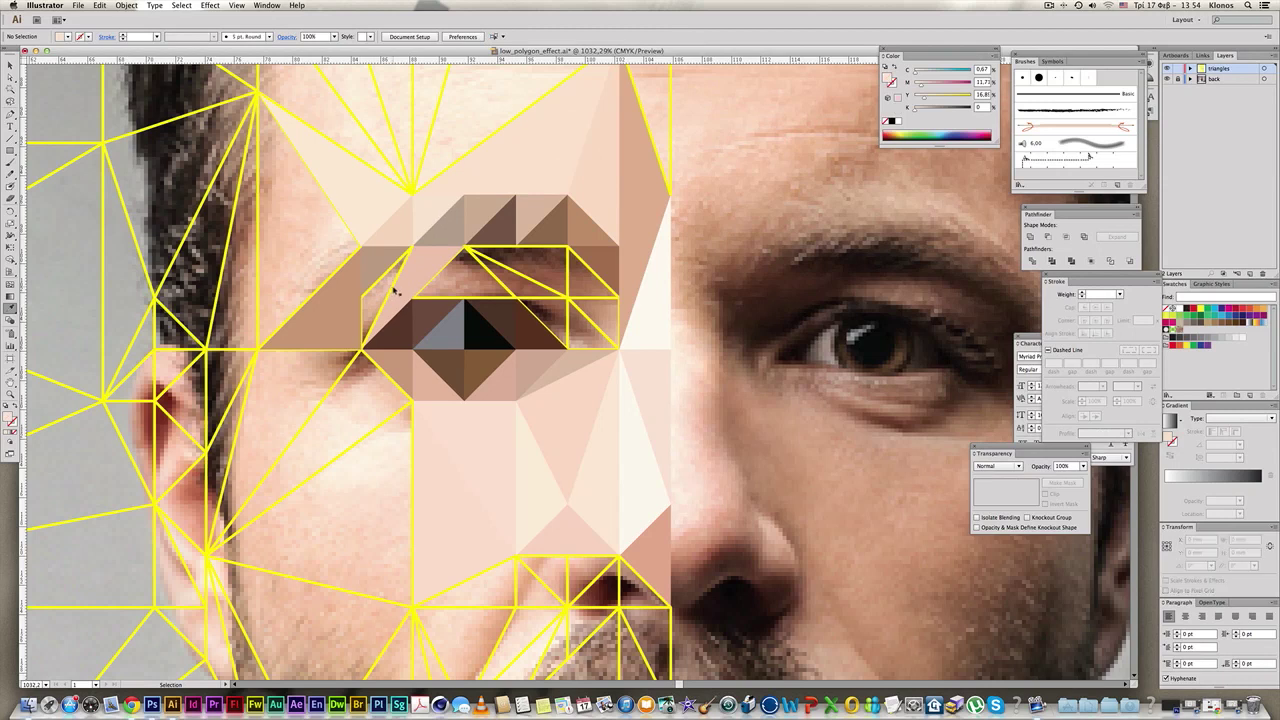
left_click(392, 289, "super")
left_click(380, 293)
key("v")
key("super+shift+a")
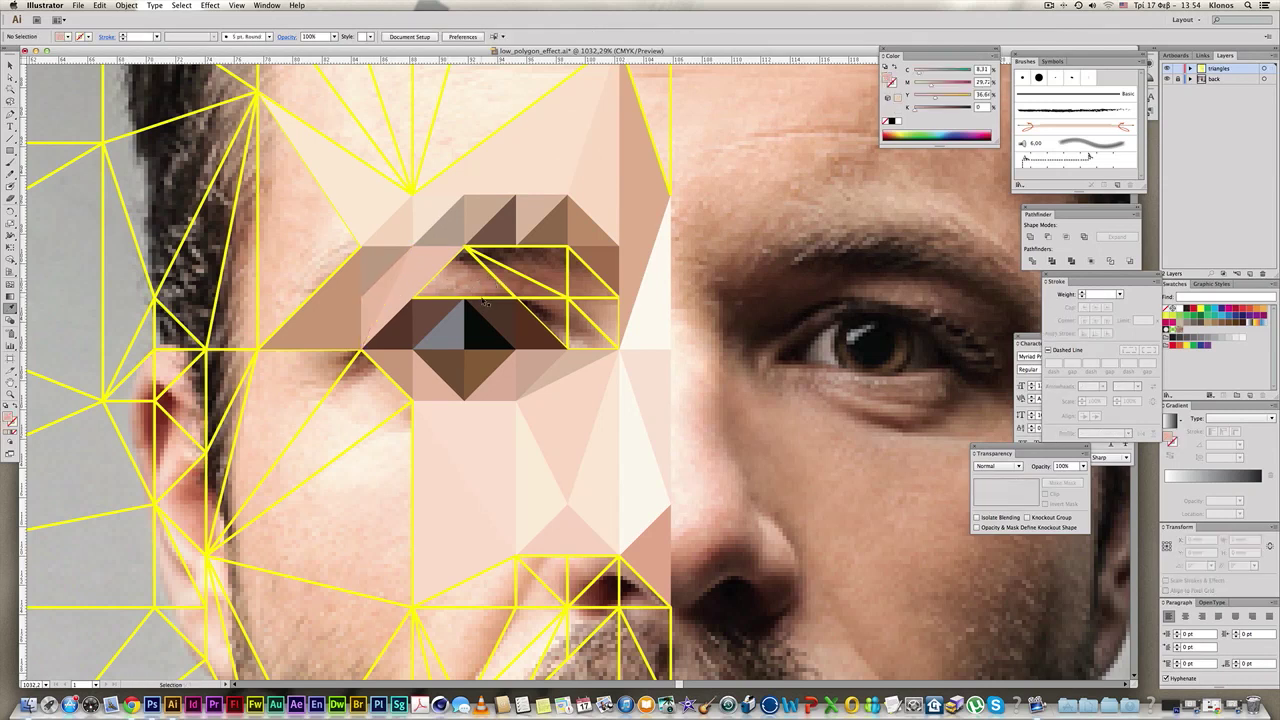
left_click(484, 298)
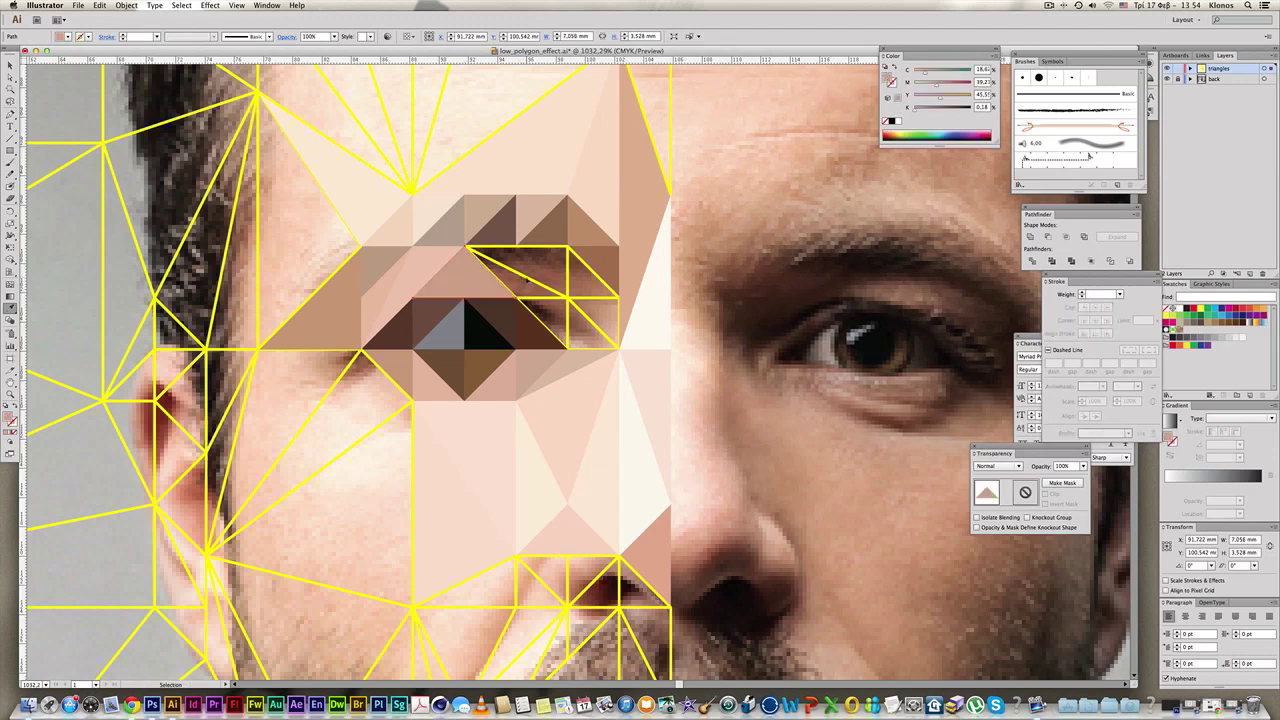
Fill the slanted triangles between the brow and the eye's inner half with reddish browns sampled from the photo.
key("i")
left_click(524, 288)
left_click(526, 288)
key("v")
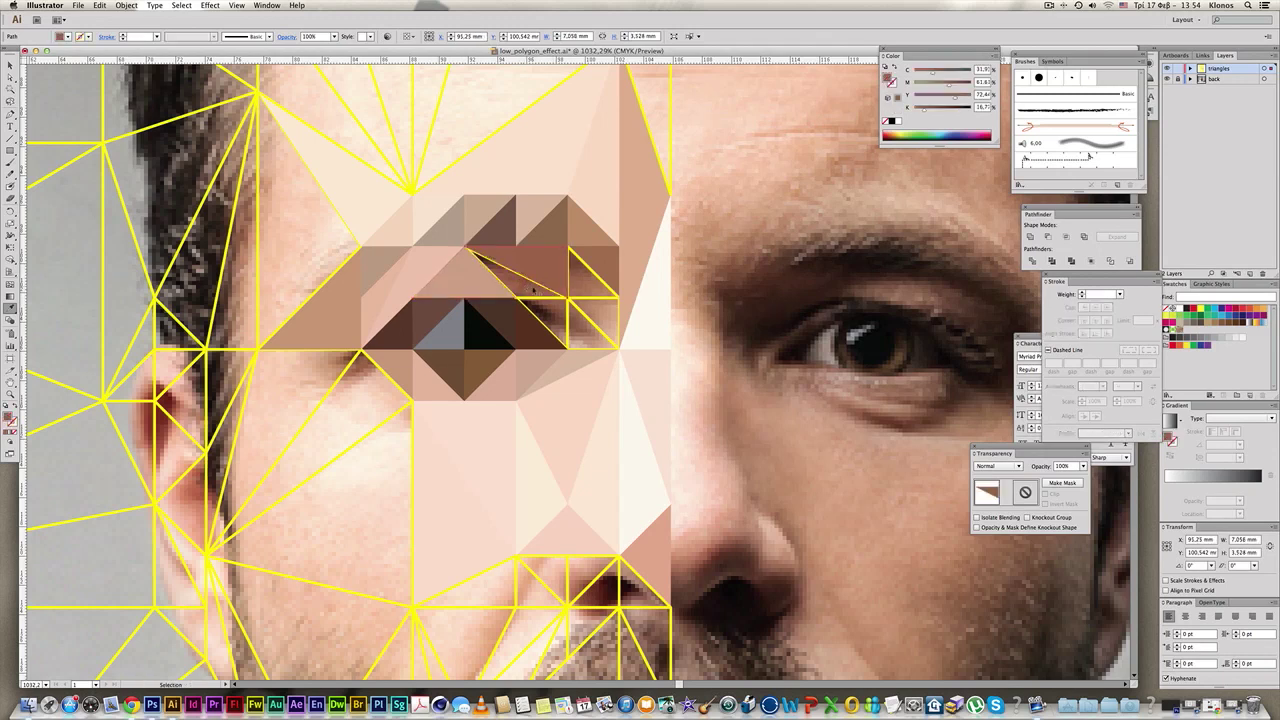
key("super+z")
left_click(530, 290)
left_click(530, 299, "super")
left_click(525, 290)
Fill the small triangle at the inner edge of the dark eye shape with brown sampled from the photo.
left_click(566, 319, "super")
left_click(566, 336)
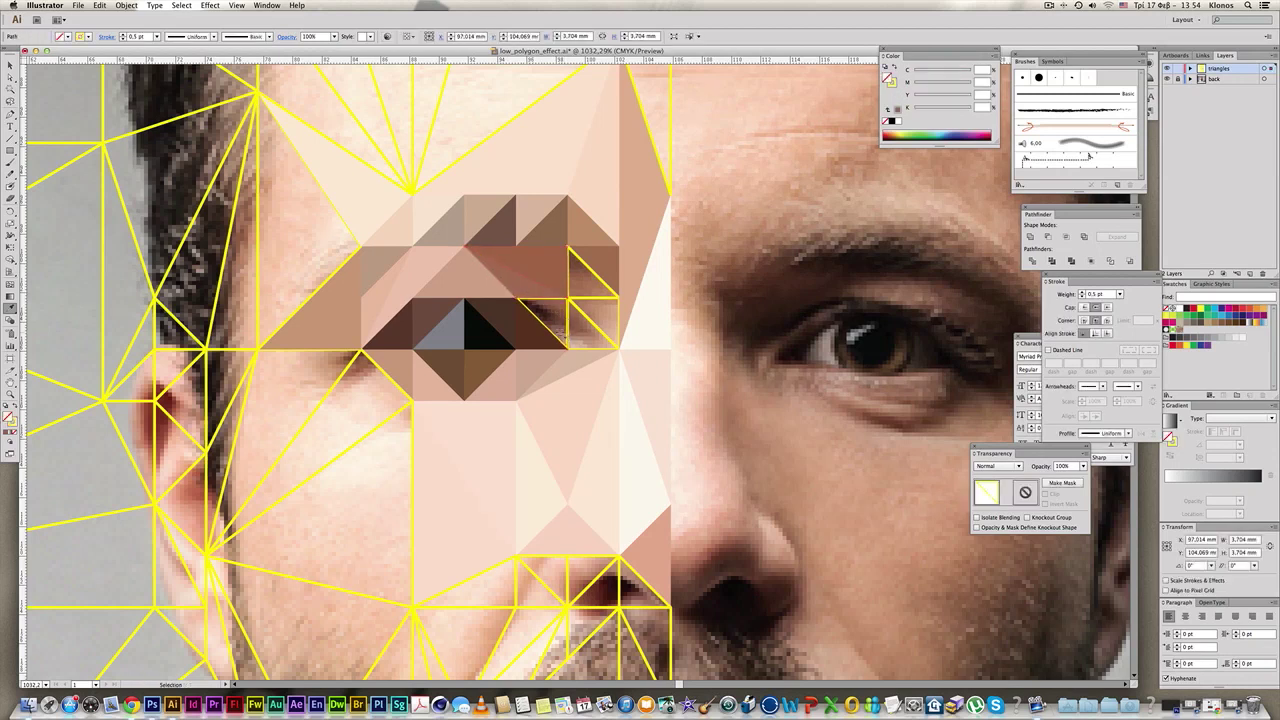
key("i")
left_click(563, 333)
key("v")
left_click(580, 339, "super")
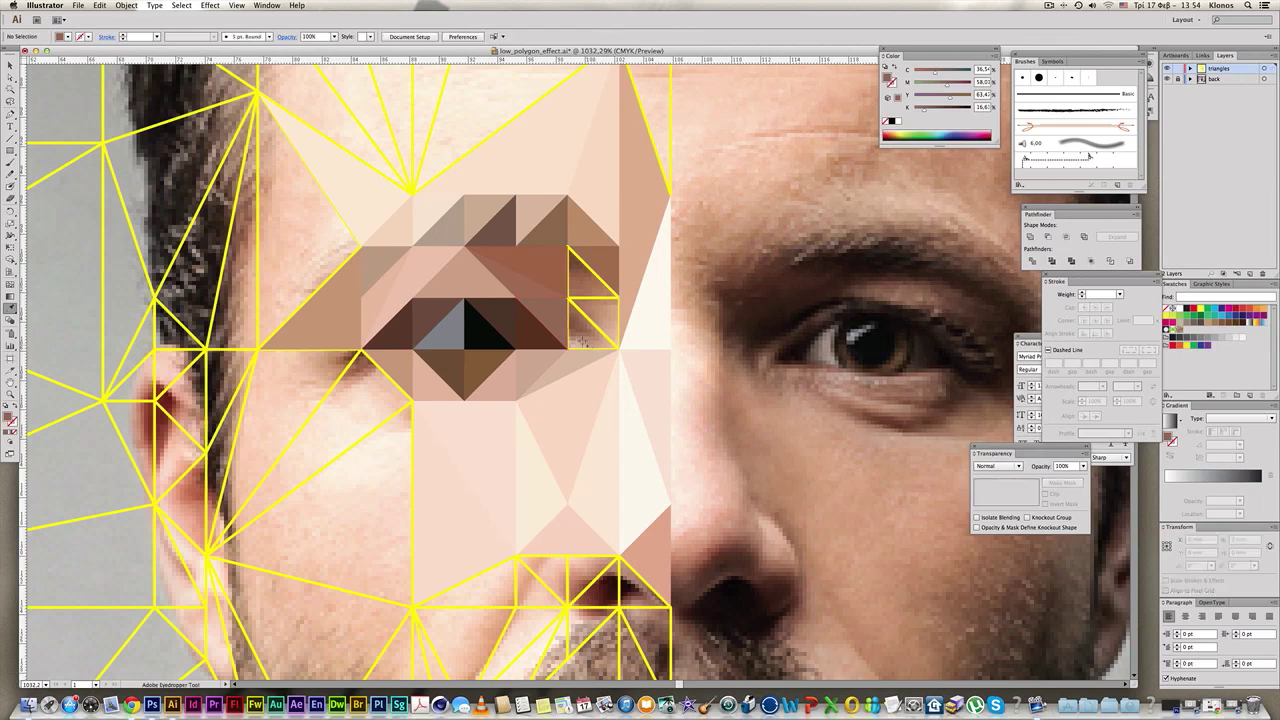
Fill the two triangles between the eye's inner corner and the nose bridge with sampled tans, and select the unfilled triangle above them.
left_click(604, 338, "super")
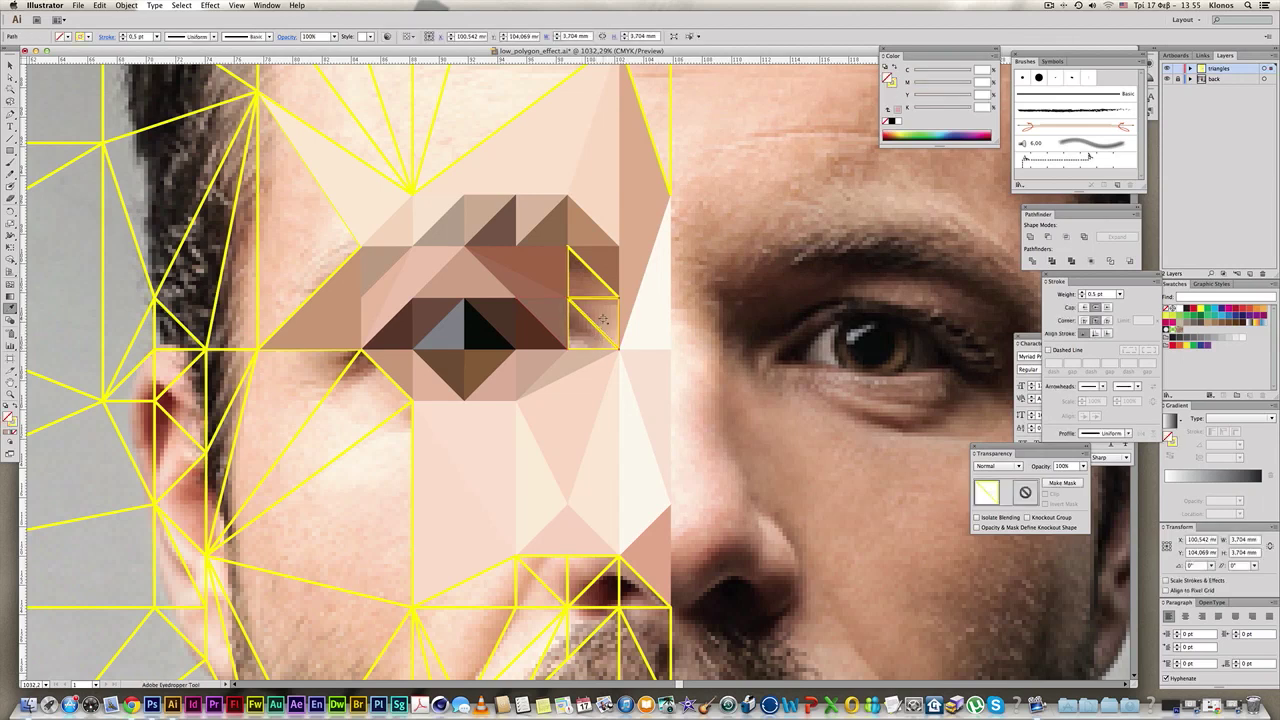
left_click(602, 324)
key("super+shift+a")
left_click(588, 337, "super")
left_click(578, 338)
left_click(601, 315, "super")
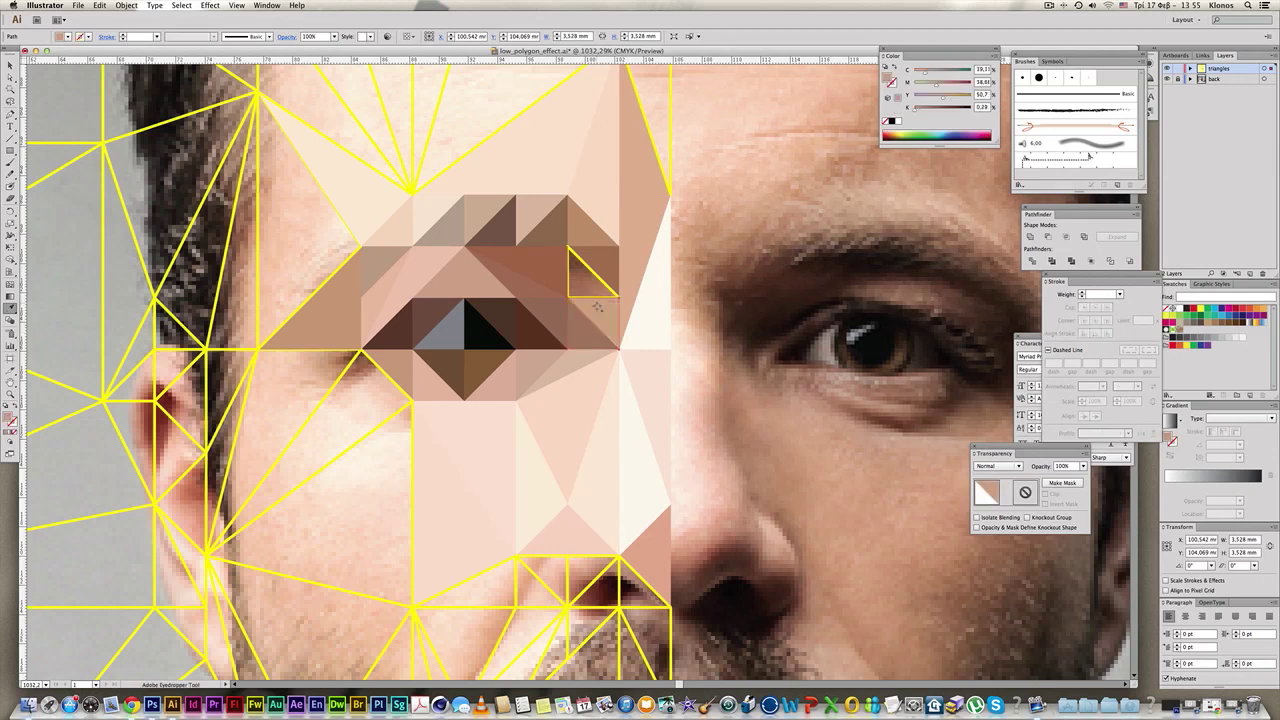
key("super+shift+a")
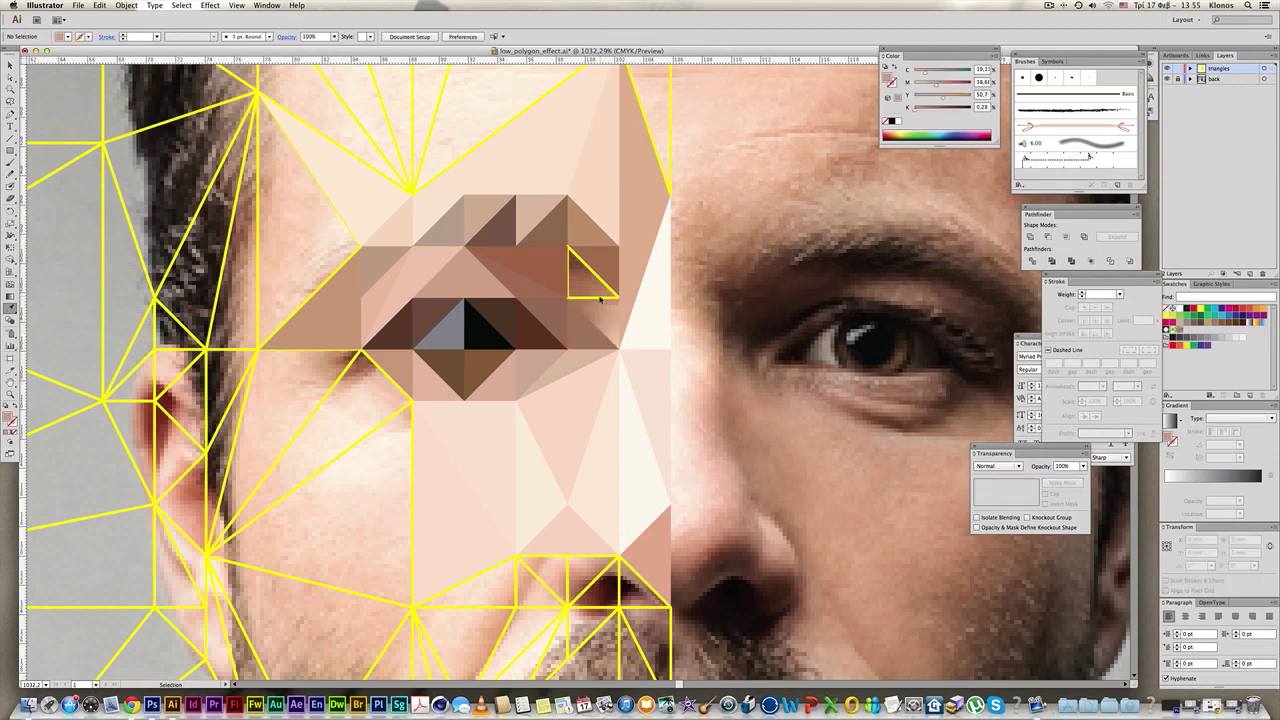
left_click(600, 298)
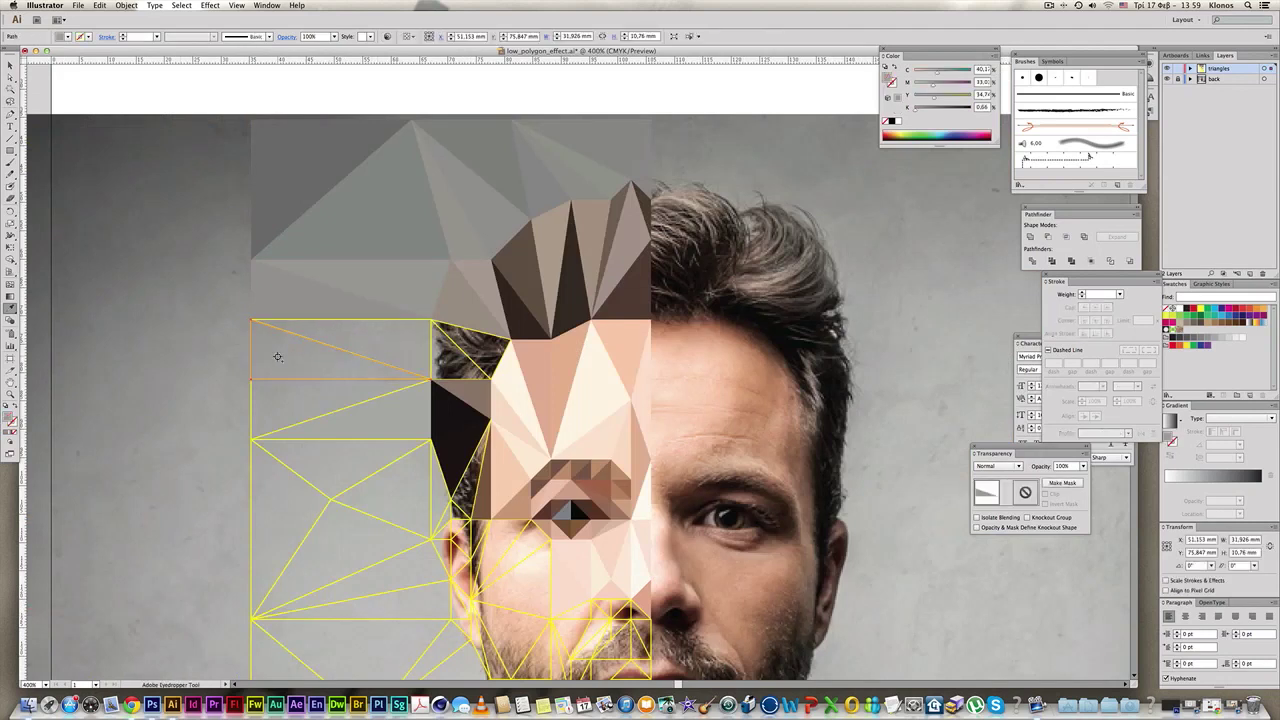
Fill the upper background triangle beside the side hair with grey sampled from the photo backdrop.
left_click(215, 345, "super")
left_click(326, 346, "super")
left_click(335, 340)
left_click(177, 300, "super")
Fill the two unfilled side hair triangles beside the forehead with dark tones sampled from the hair.
left_click(458, 348, "super")
left_click(460, 351)
key("super+shift+a")
left_click(473, 331, "super")
left_click(478, 343)
key("super+shift+a")
Fill the remaining hair triangle at the temple above the ear with a dark tone sampled from the photo.
left_click(602, 440, "alt+super")
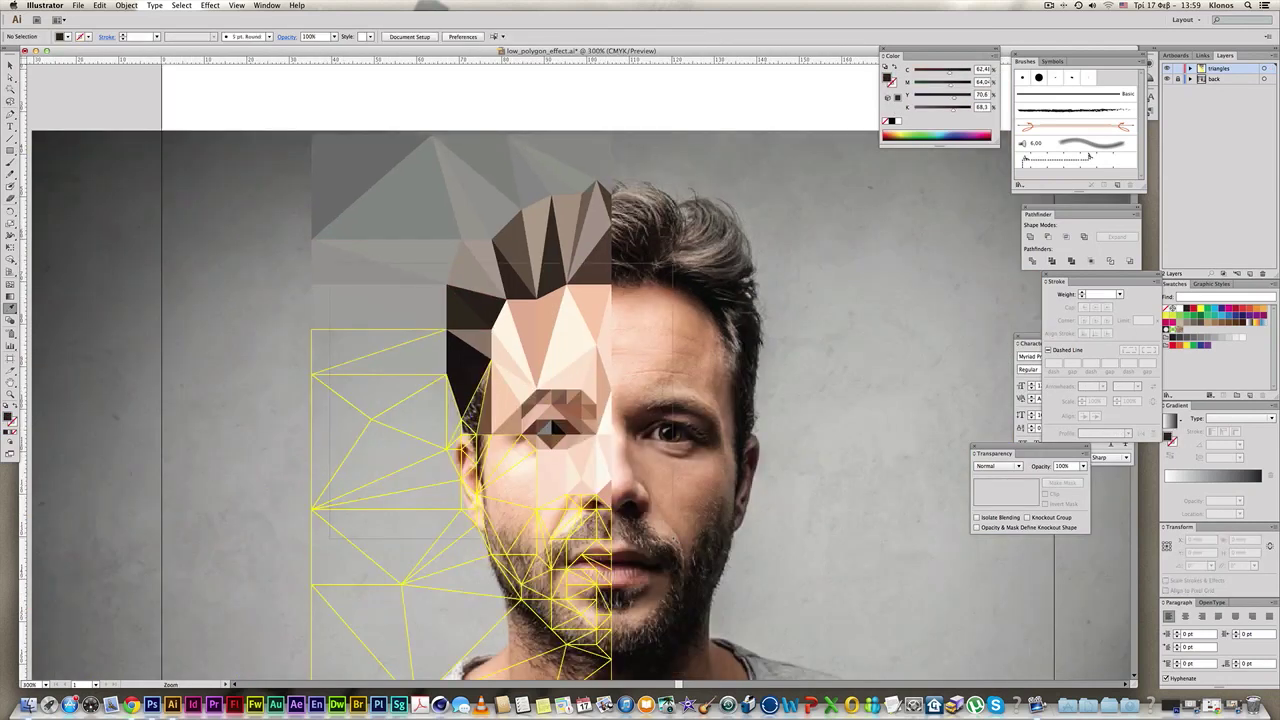
left_click_drag(330, 263, 673, 539)
left_click(531, 405, "super")
left_click(508, 340)
left_click(478, 438, "super")
key("super+shift+a")
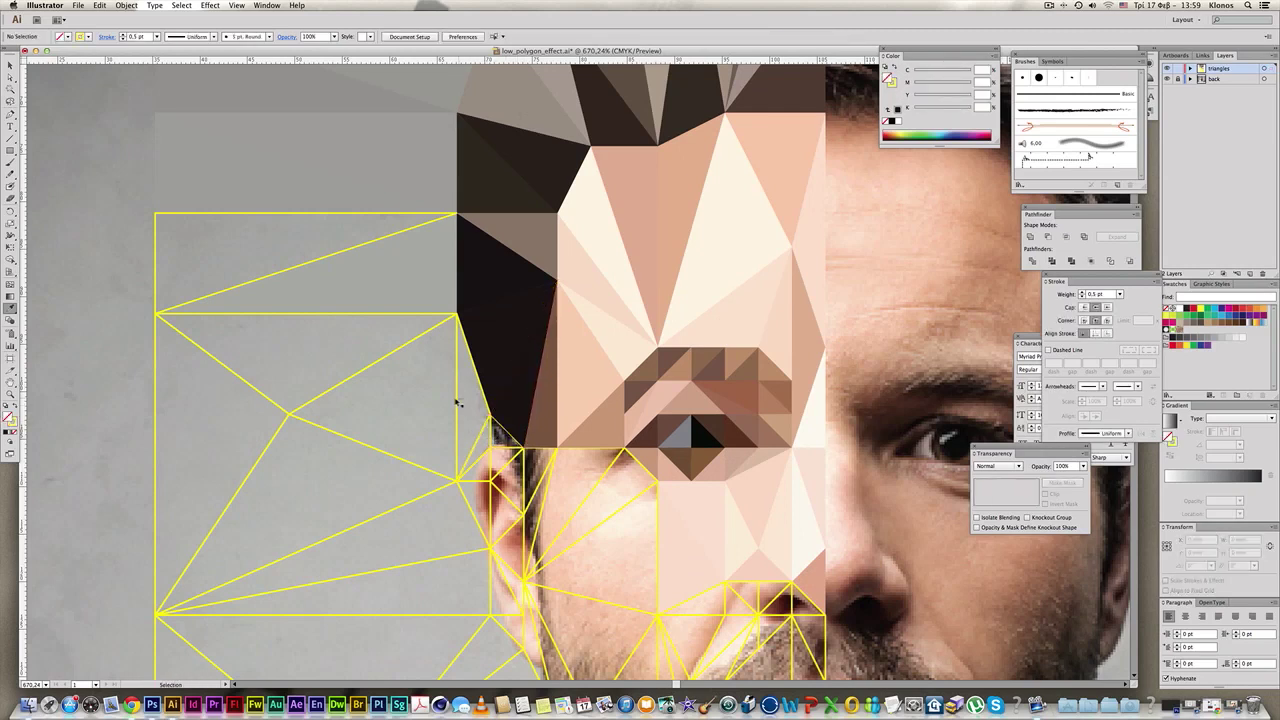
Fill the two topmost outlined background triangles beside the side hair with greys sampled from the backdrop.
left_click(156, 247, "super")
left_click(205, 250)
key("super+shift+a")
left_click(281, 314, "super")
left_click(256, 311)
key("super+shift+a")
Fill the three background triangles sharing the inner vertex beside the ear with greys sampled from the backdrop.
left_click(154, 359, "super")
left_click(249, 423)
left_click(340, 533, "super")
left_click(385, 464)
key("super+shift+a")
left_click(457, 412, "super")
left_click(399, 414)
key("super+shift+a")
Fill the narrow triangles between the background, the side hair and the ear with colours sampled from the photo.
left_click(481, 434, "super")
left_click(468, 415)
left_click(471, 447, "super")
left_click_drag(540, 478, 520, 436)
key("super+shift+a")
left_click(472, 391, "super")
left_click(480, 396)
left_click(488, 422, "super")
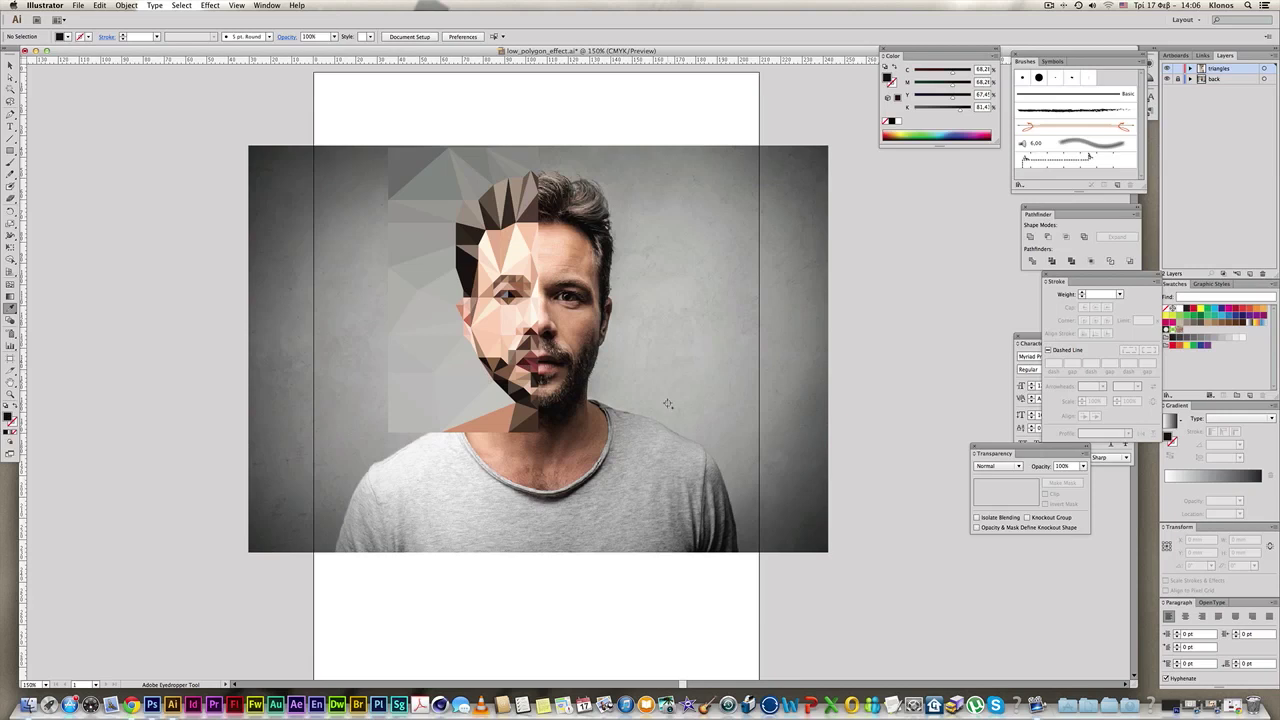
Hide the back layer containing the photo so that only the triangle artwork shows.
key("v")
left_click(1167, 79)
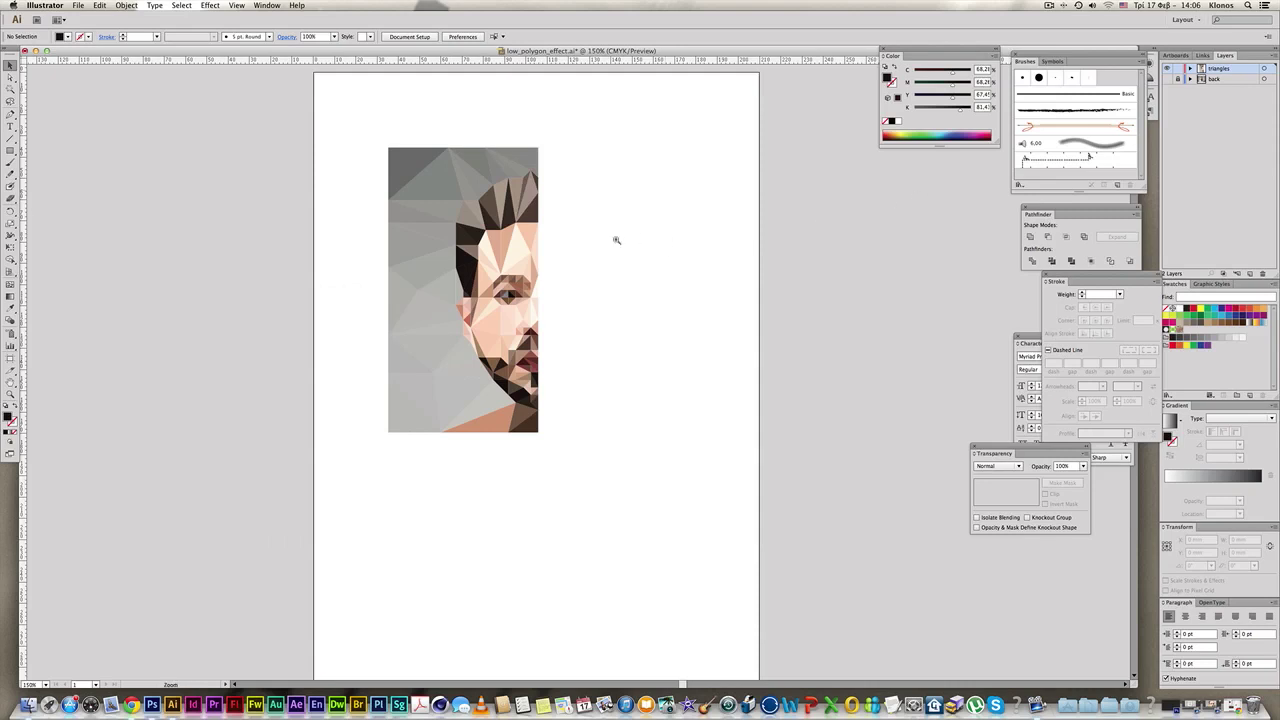
left_click(615, 240, "super")
left_click_drag(557, 295, 584, 233)
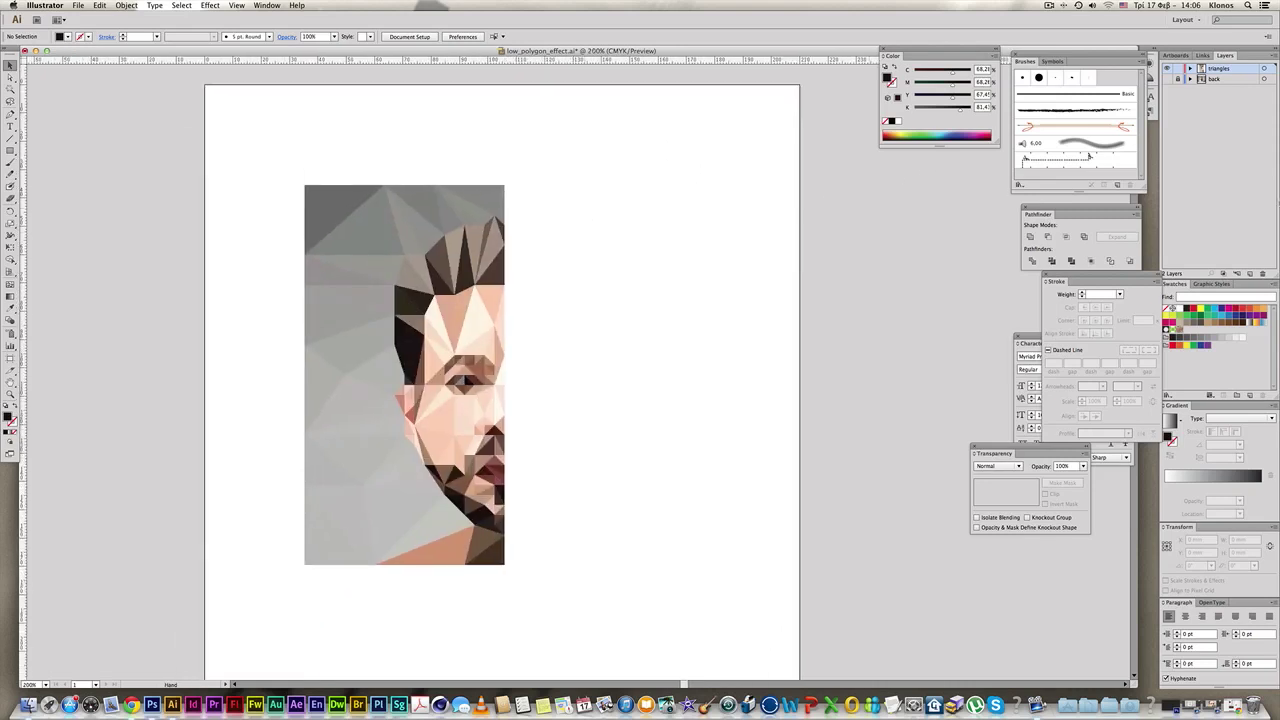
Select all the triangles and make a mirrored copy of them with Reflect across the vertical axis.
key("v")
left_click_drag(244, 125, 608, 641)
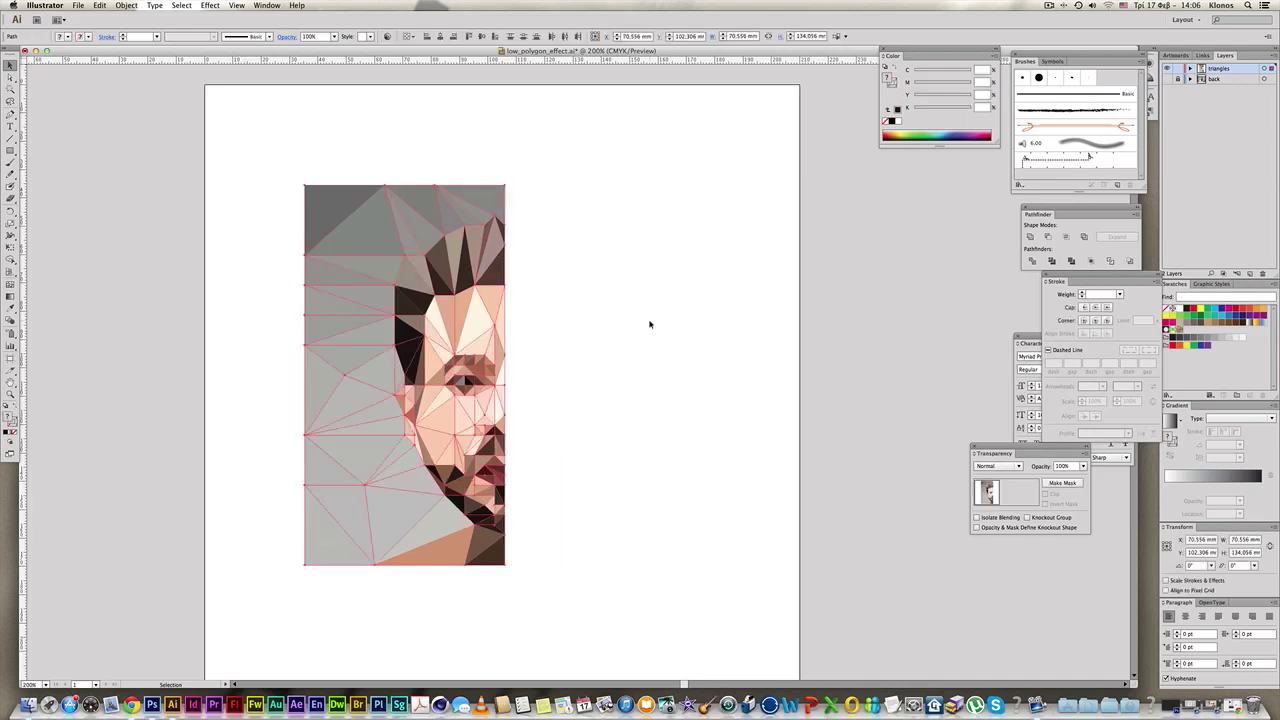
key("a")
left_click(10, 211)
left_click(57, 223)
double_click(10, 211)
left_click(812, 370)
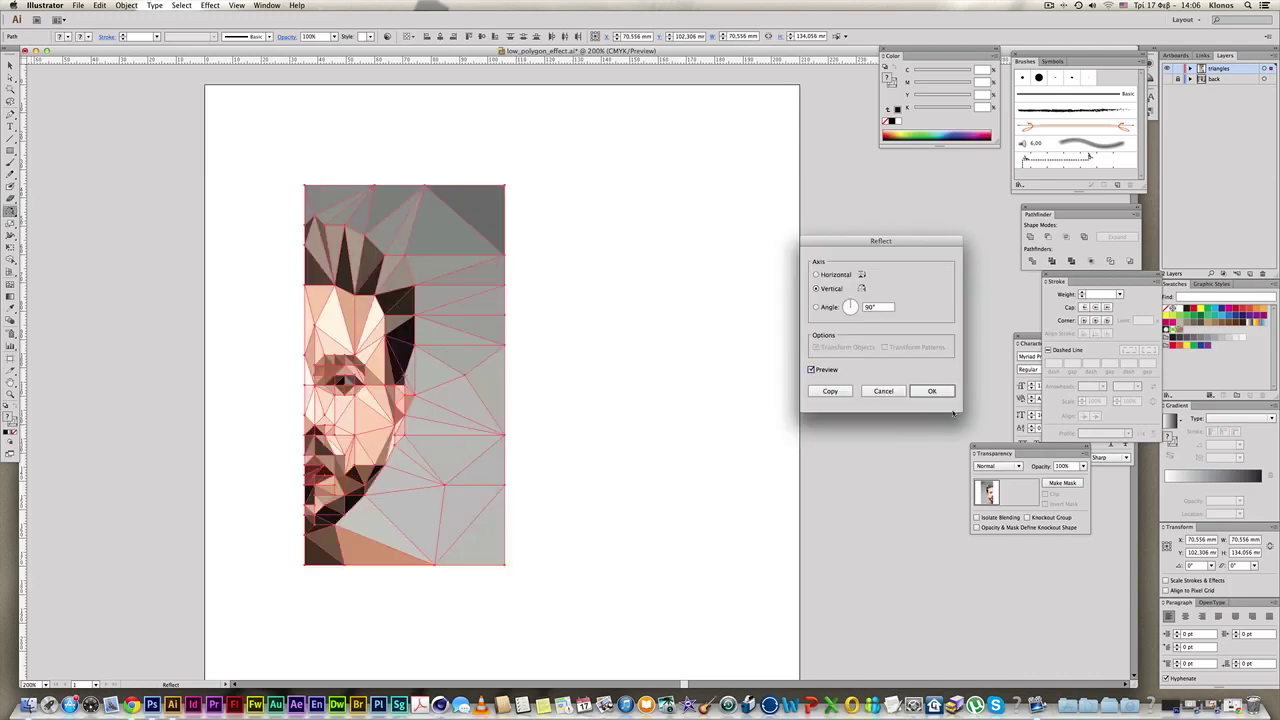
left_click(931, 391)
Move the mirrored half so its face edge snaps against the original half's face edge, and deselect it.
left_click_drag(500, 206, 749, 207)
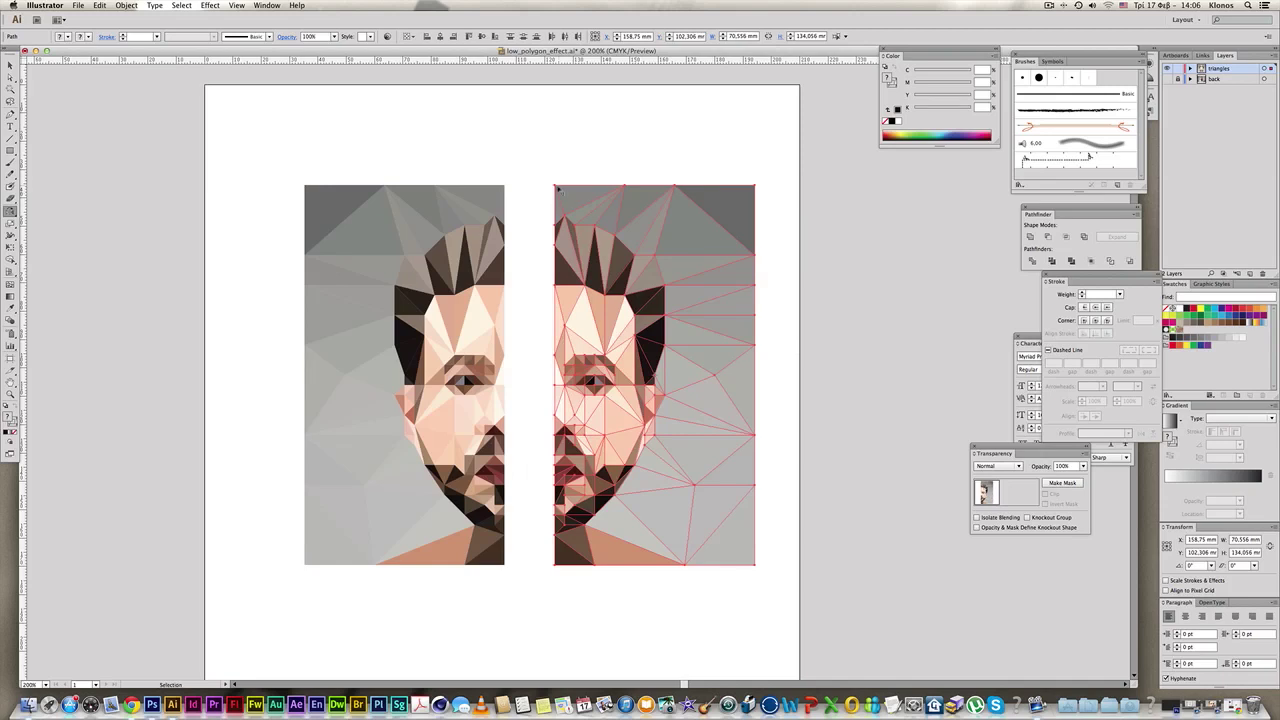
left_click_drag(555, 186, 505, 187)
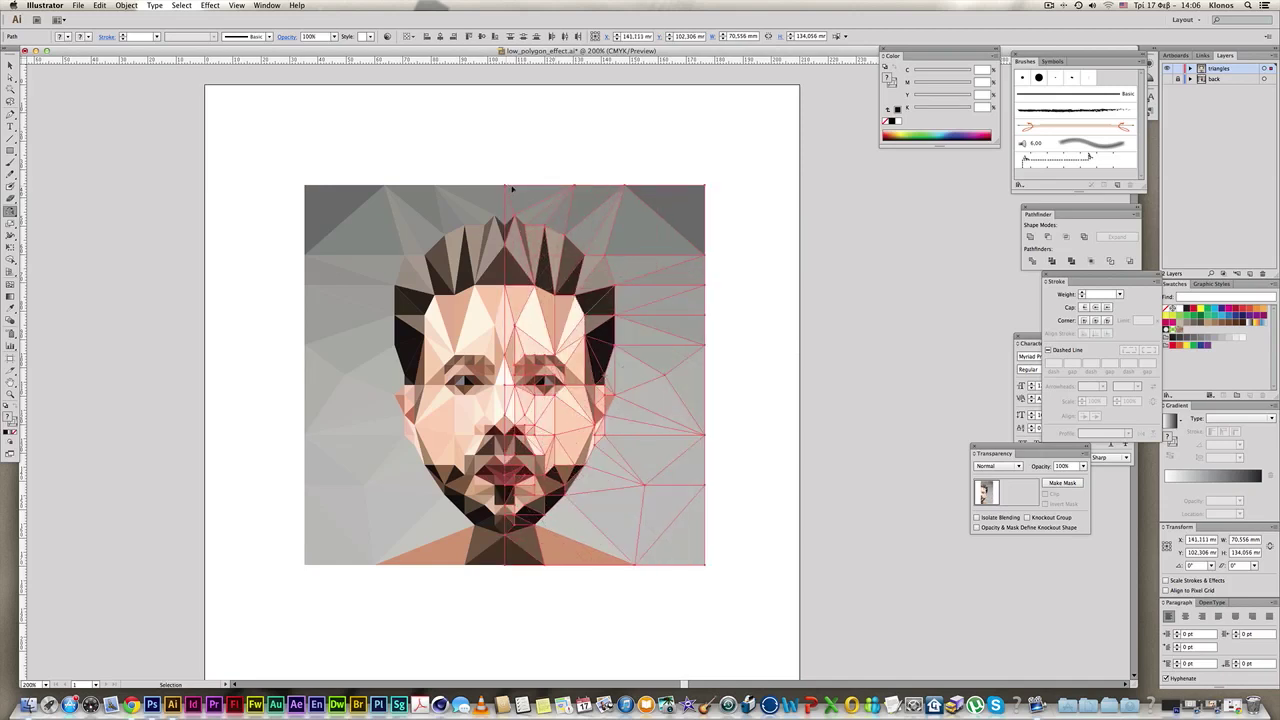
left_click(551, 160)
left_click_drag(743, 363, 774, 314)
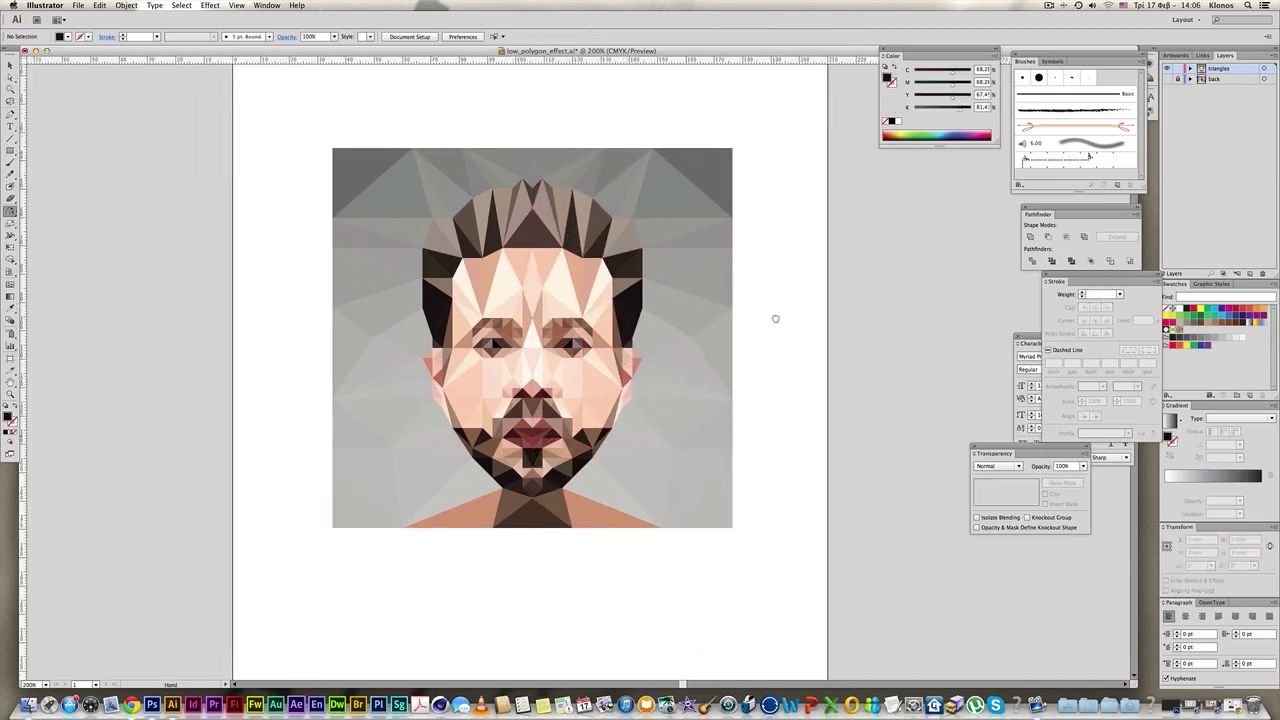
left_click_drag(277, 121, 900, 631)
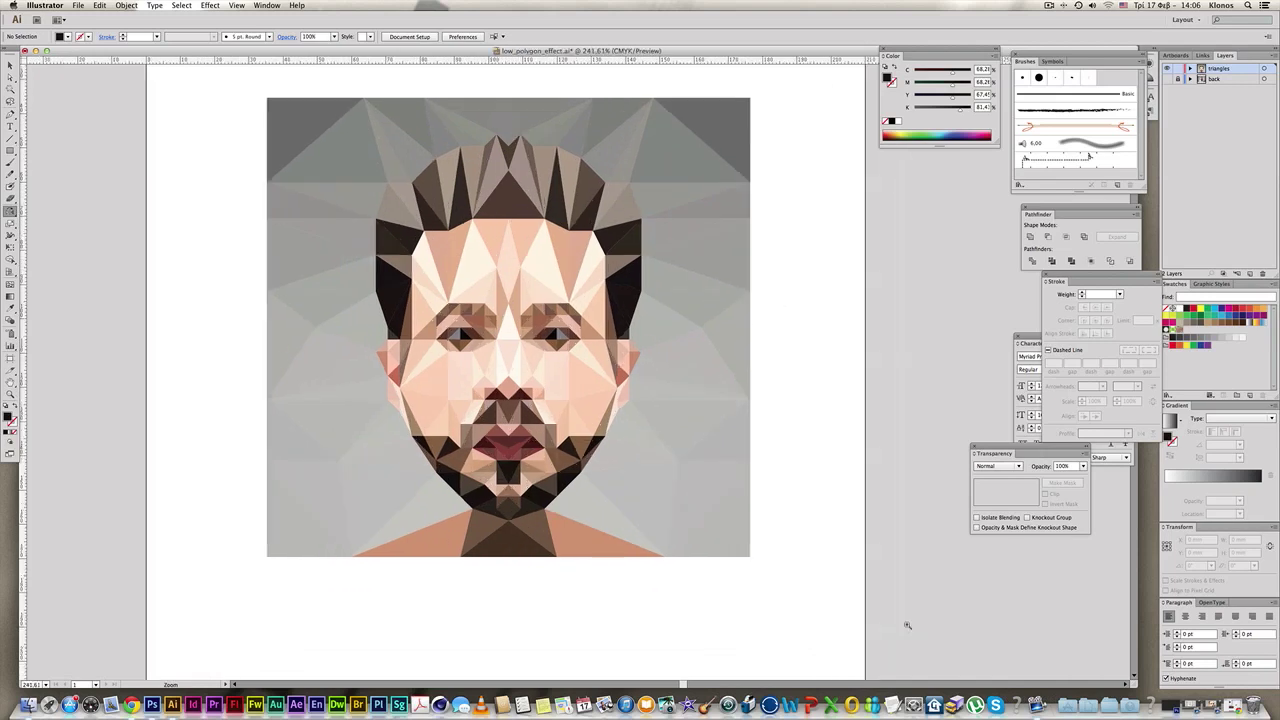
left_click_drag(680, 449, 689, 471)
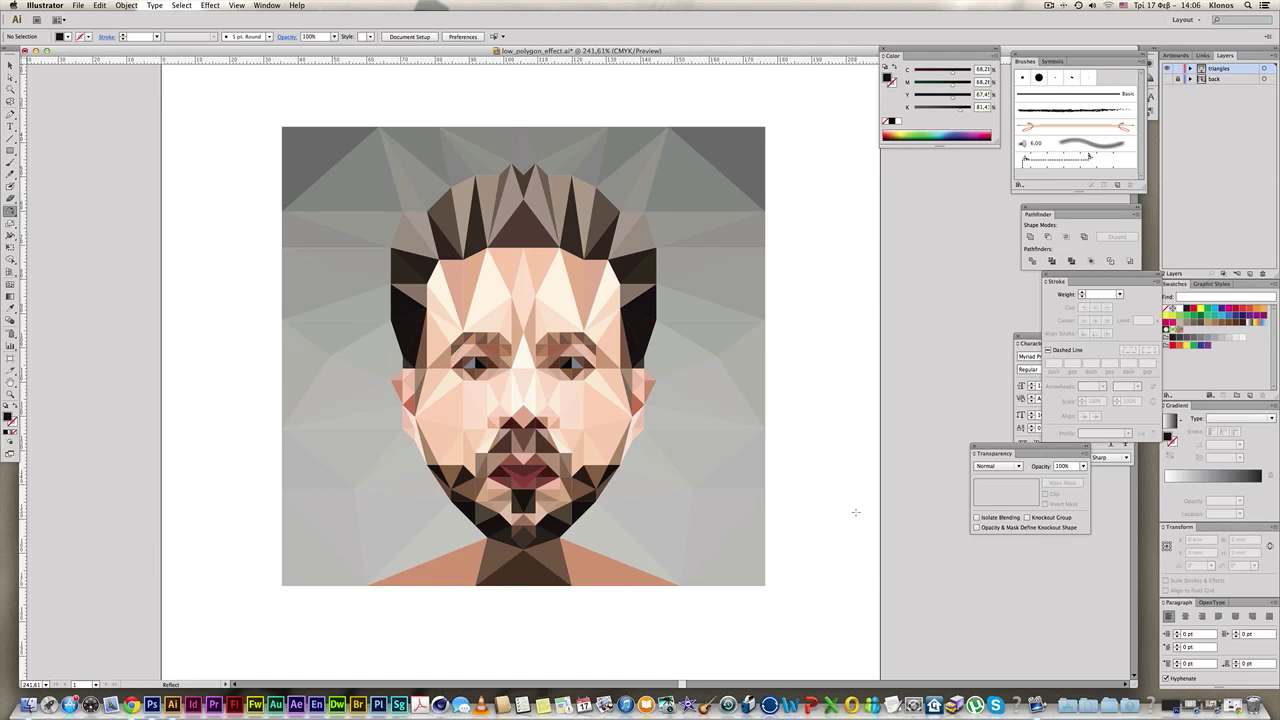
Examine the assembled mirrored portrait as a whole and up close.
left_click(657, 263, "alt+super")
left_click_drag(544, 307, 568, 252)
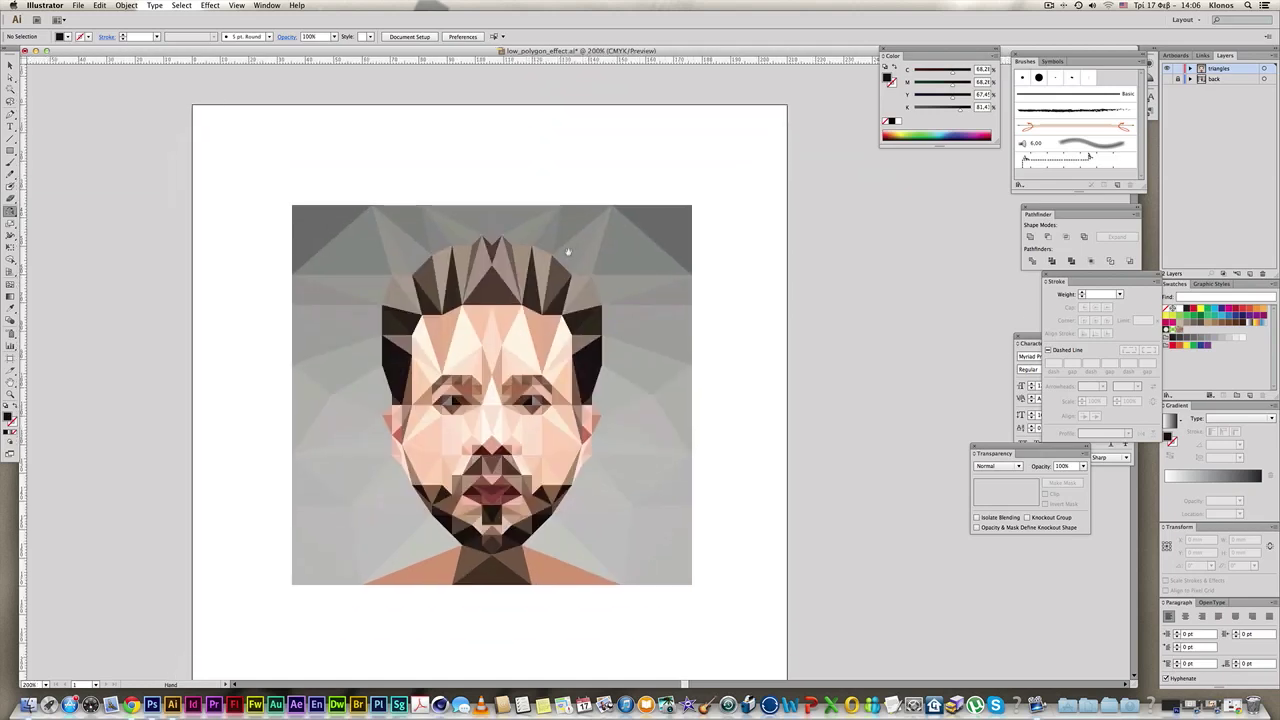
left_click(12, 66)
left_click_drag(220, 166, 820, 652)
left_click(734, 535)
key("super+plus")
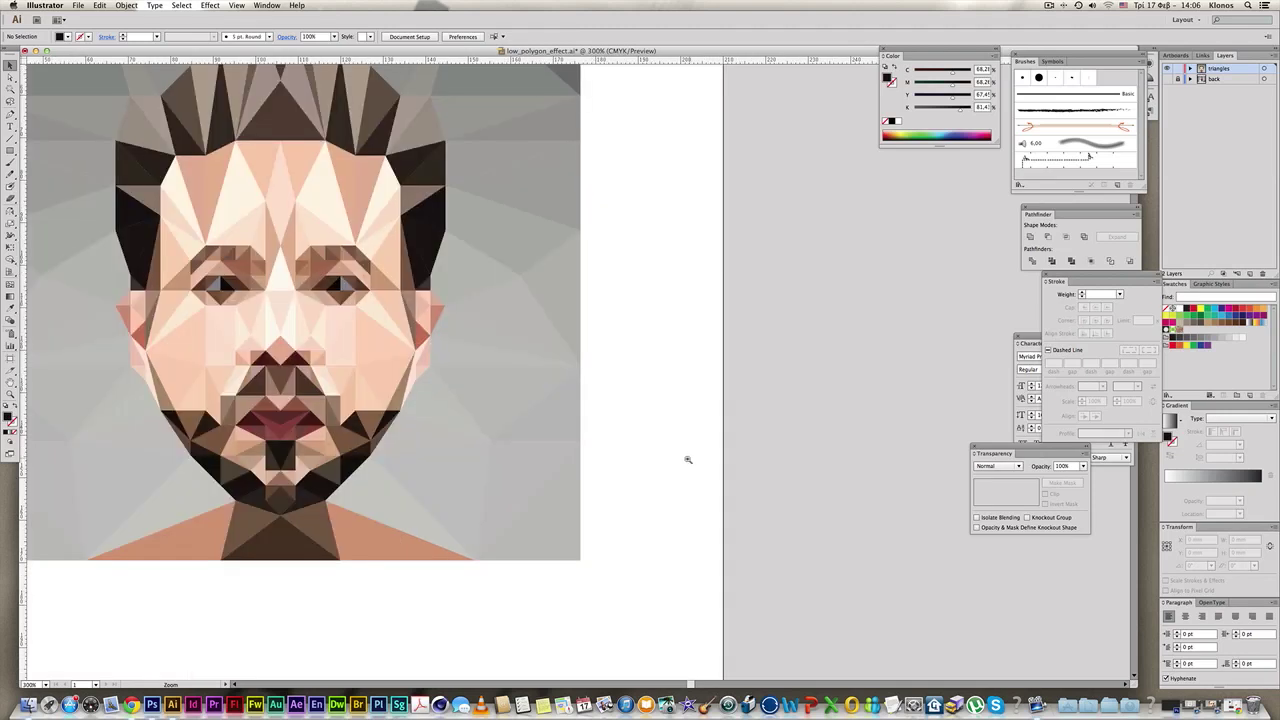
left_click_drag(663, 466, 758, 498)
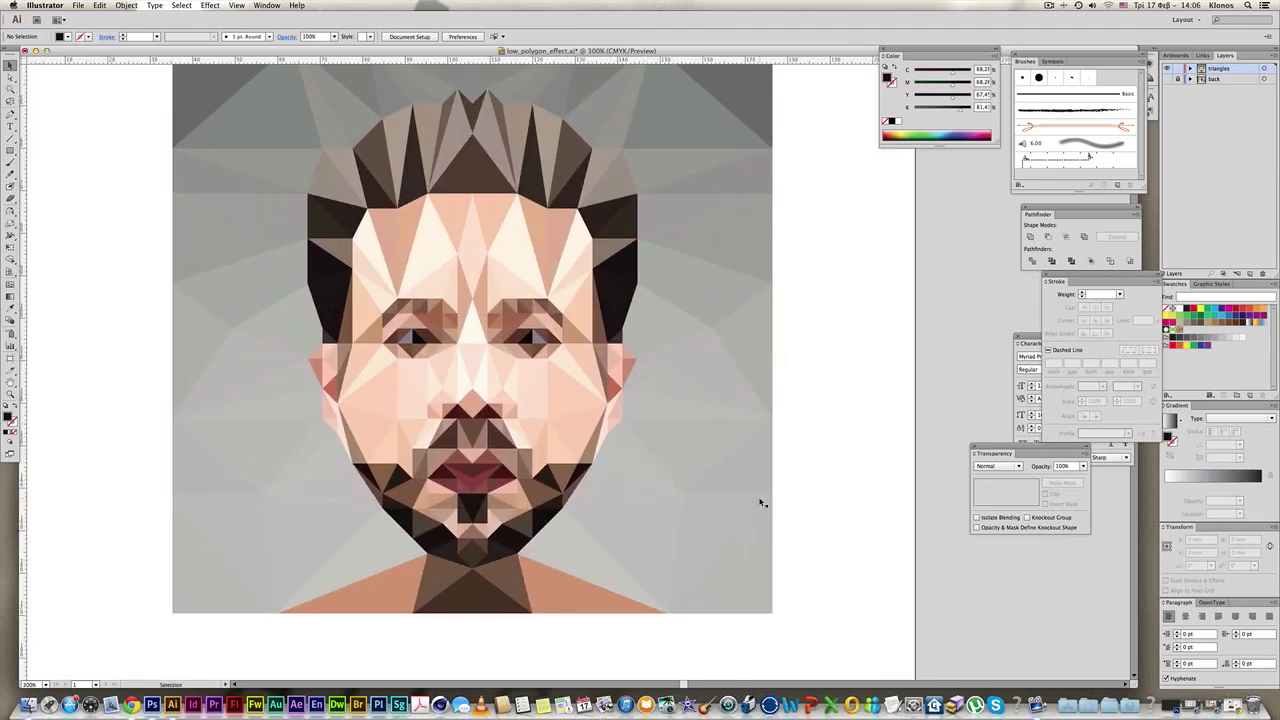
key("a")
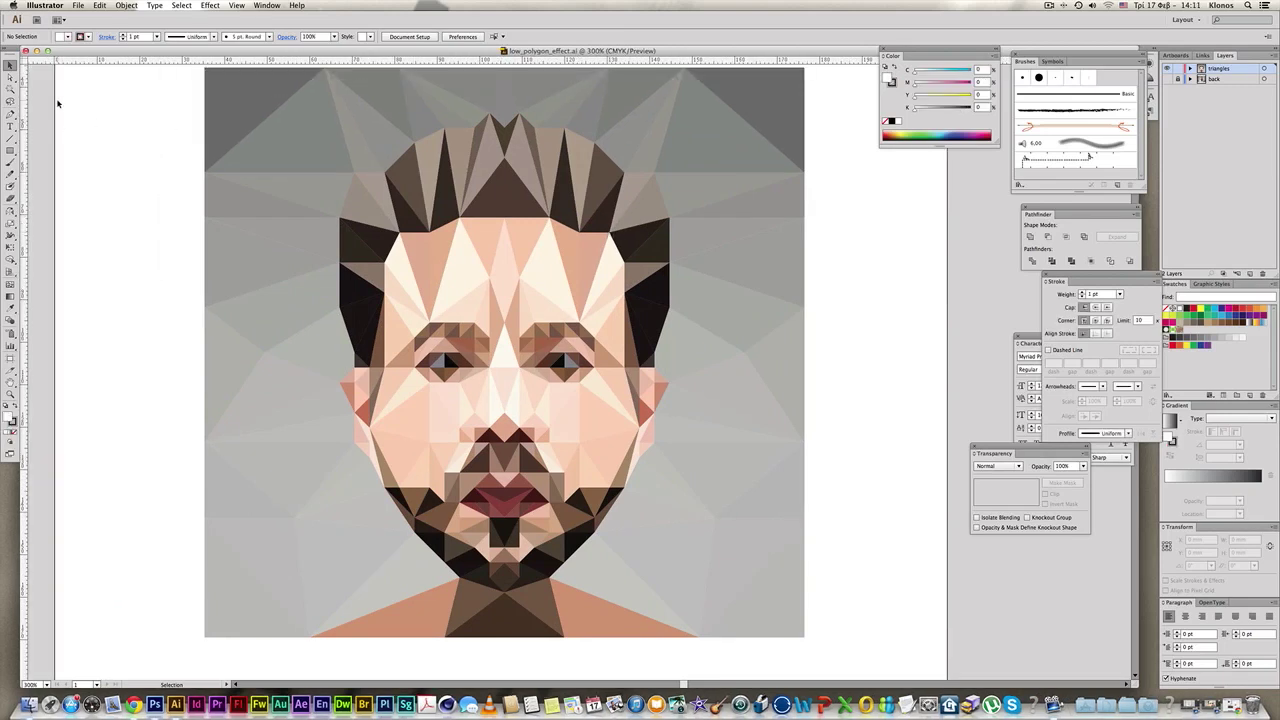
Select and copy all the triangle artwork, and switch to Photoshop where the rusty metal texture photo is open.
left_click(315, 207, "alt+super")
left_click_drag(530, 295, 836, 624)
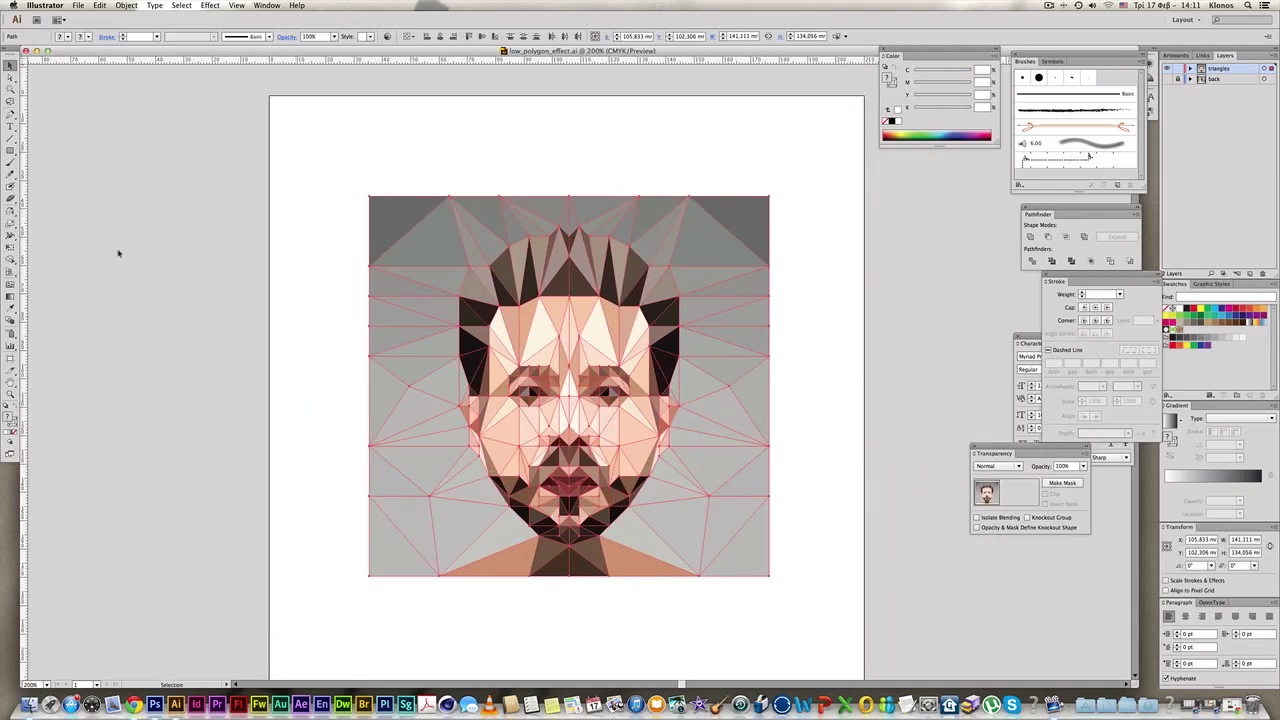
left_click(155, 705)
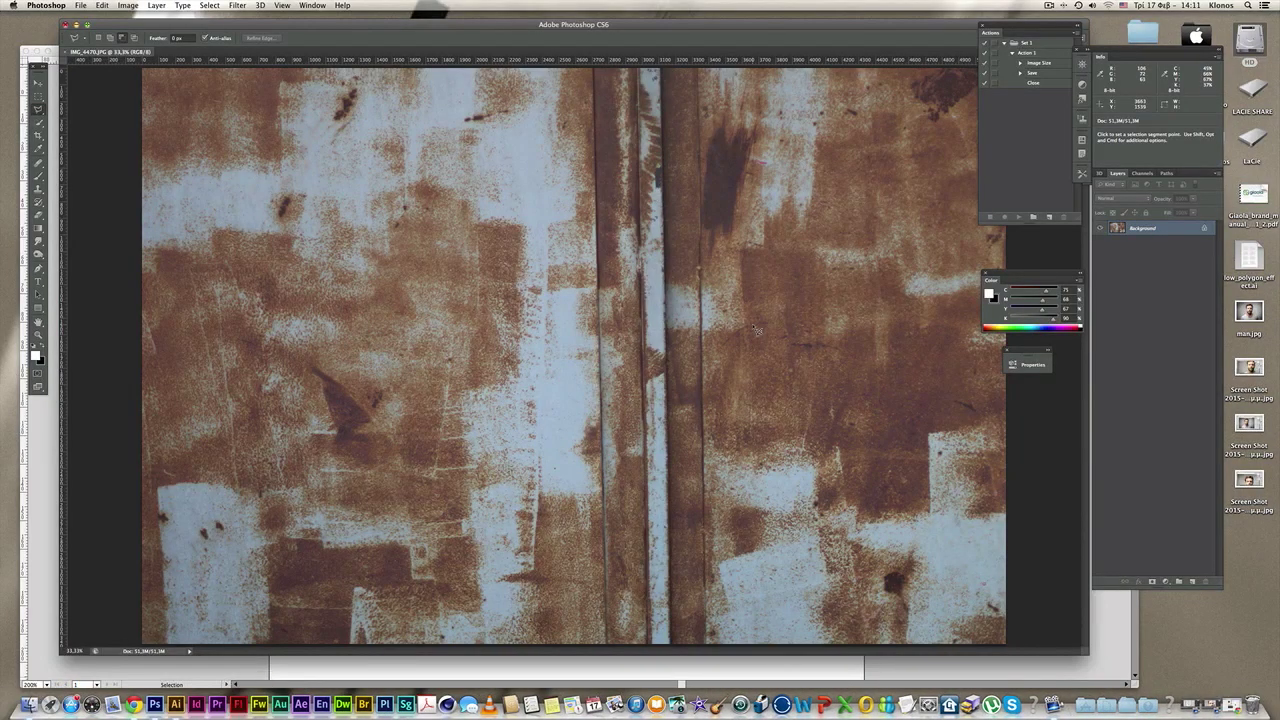
Paste the copied portrait into the texture photo and scale it up proportionally to about 1005%, covering the photo's full height.
key("super+minus")
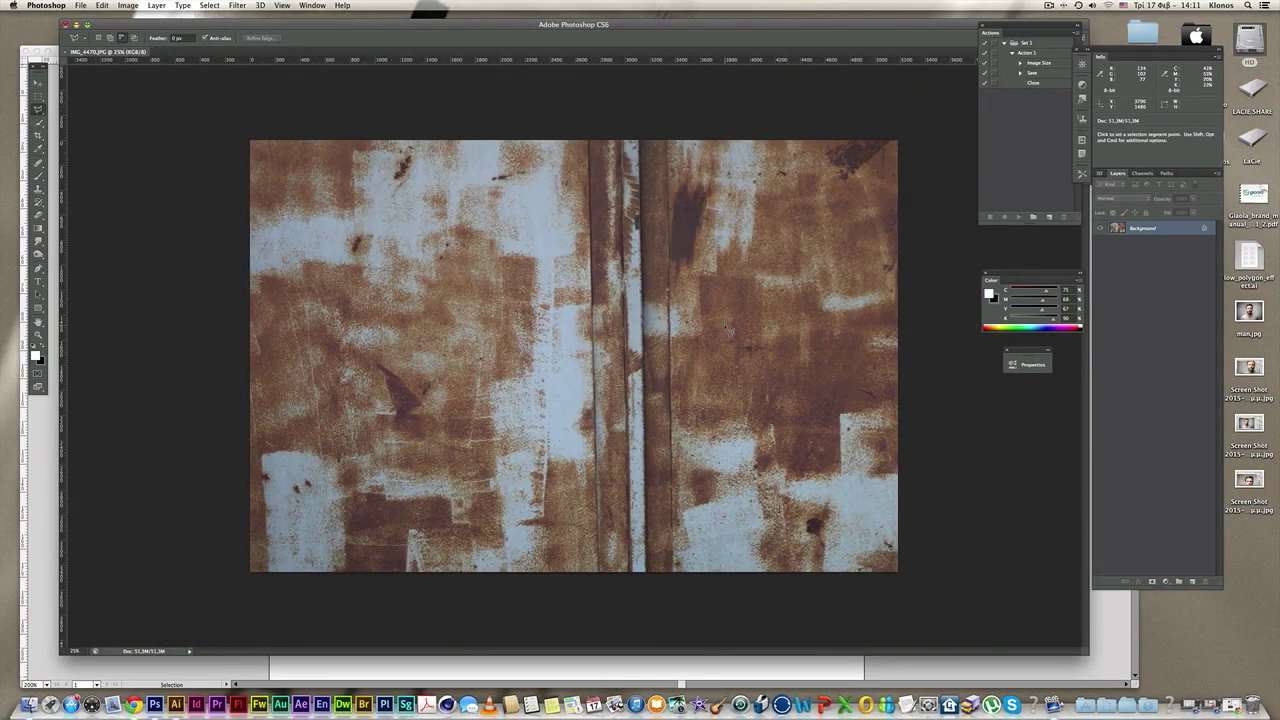
key("super+v")
key("super+v")
left_click_drag(600, 380, 794, 566)
key("super+minus")
left_click_drag(558, 341, 395, 178)
mouse_move(676, 405)
left_mouse_down()
mouse_move(634, 409)
mouse_move(680, 420)
mouse_move(665, 414)
left_mouse_up()
key("Return")
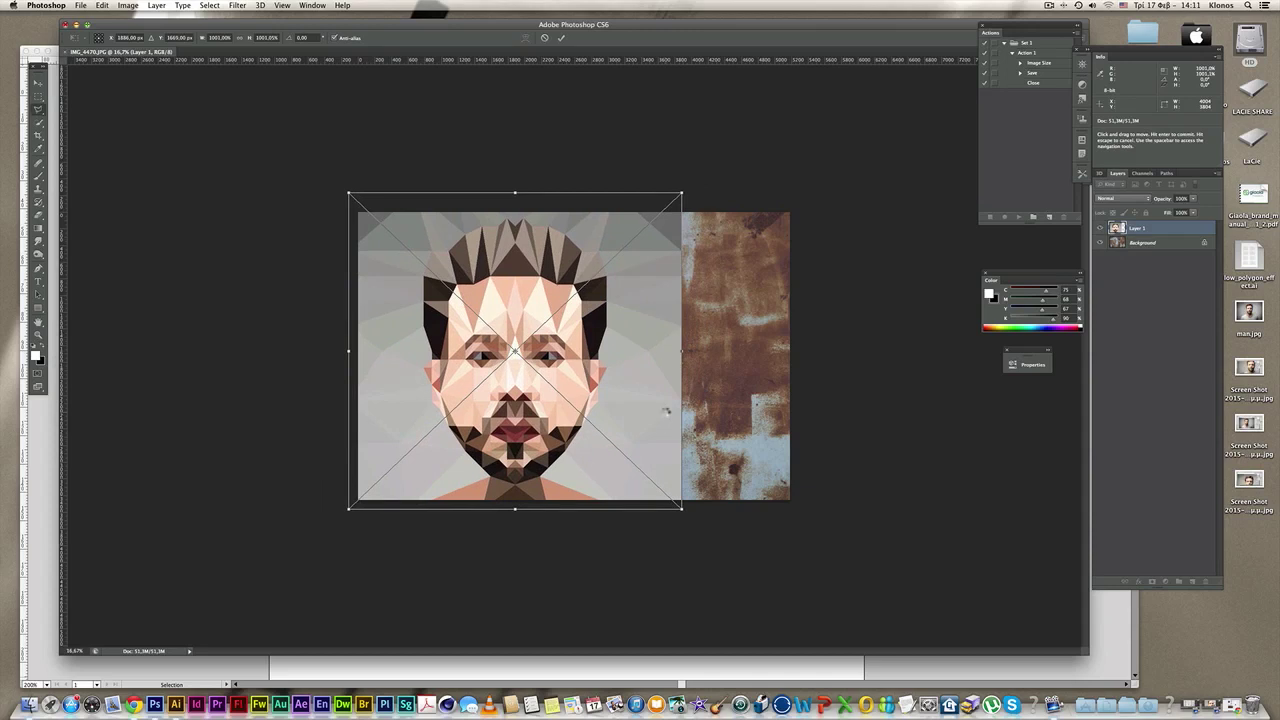
Crop the canvas to the portrait's edges, about 4004 by 3804 px, cutting off the excess texture.
key("c")
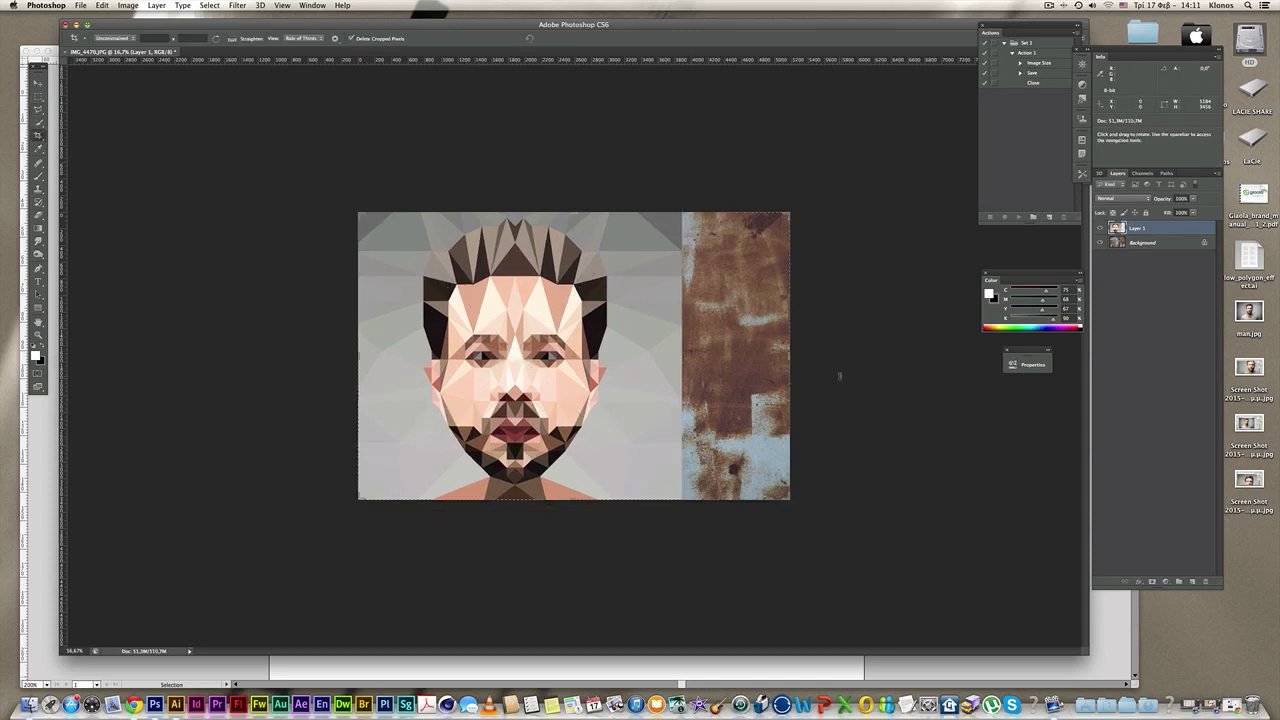
left_click_drag(790, 355, 728, 352)
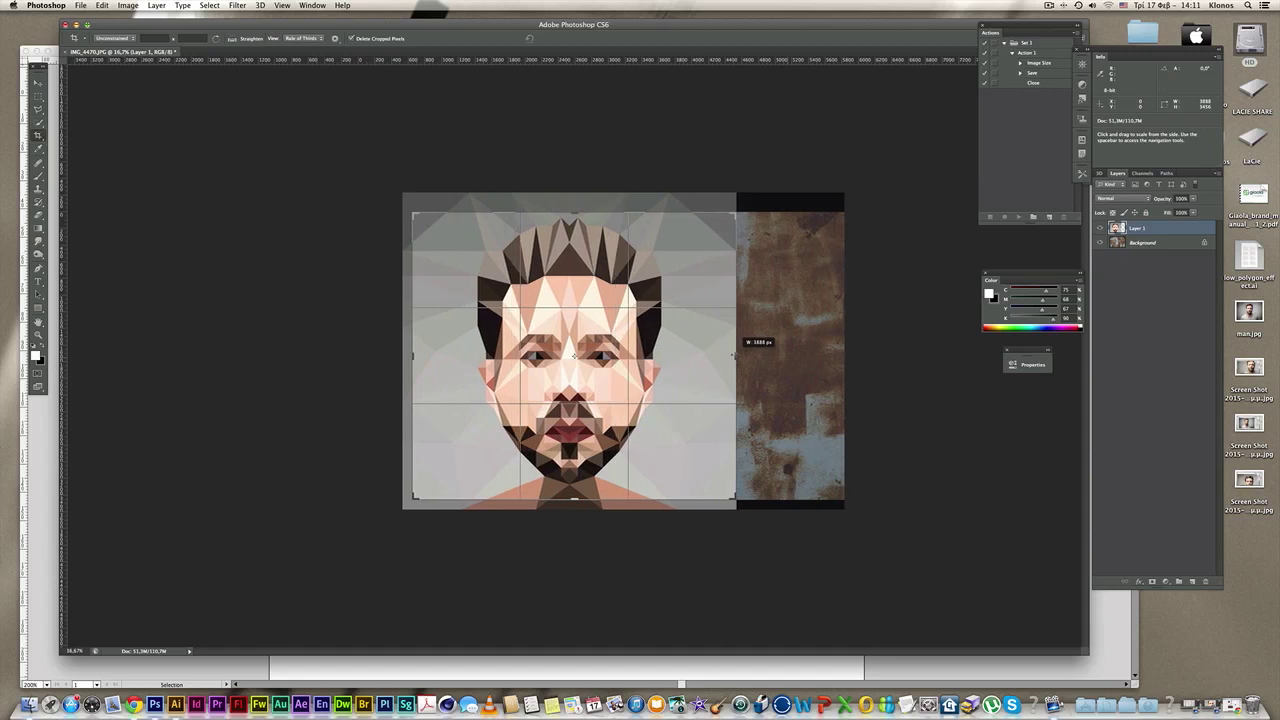
left_click_drag(574, 497, 574, 507)
left_click_drag(575, 205, 590, 186)
left_click_drag(412, 355, 407, 355)
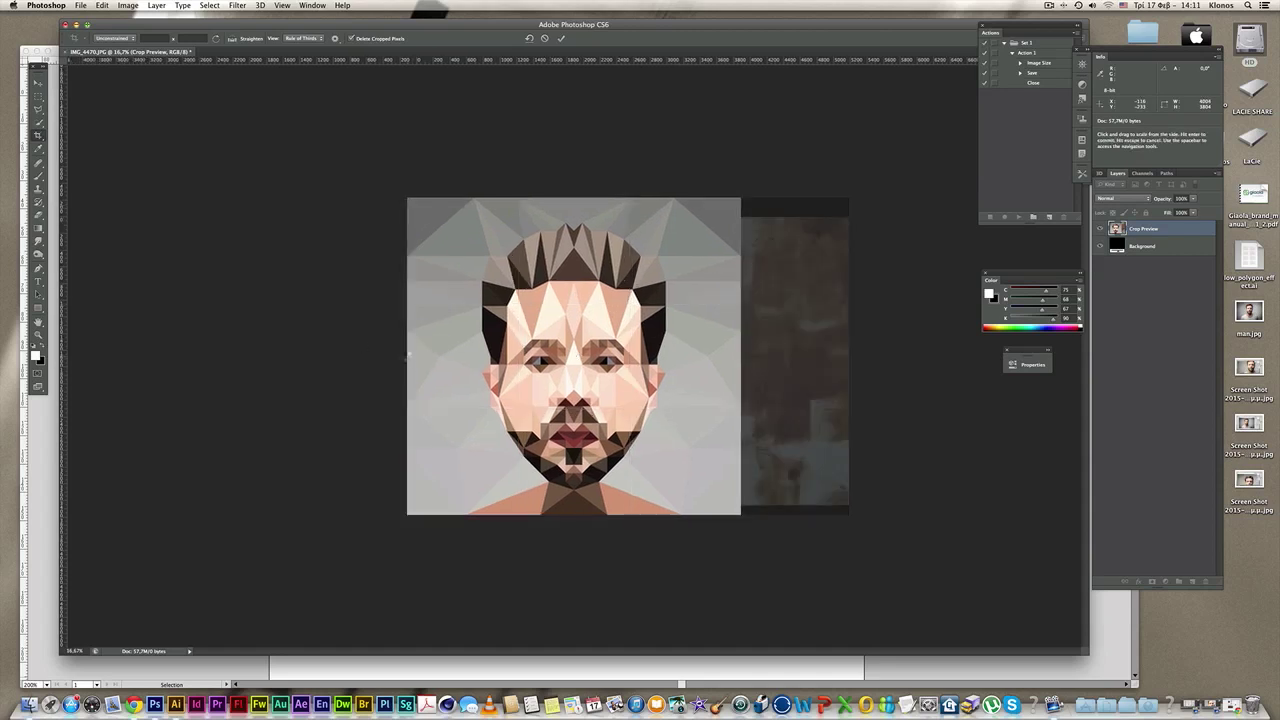
key("Return")
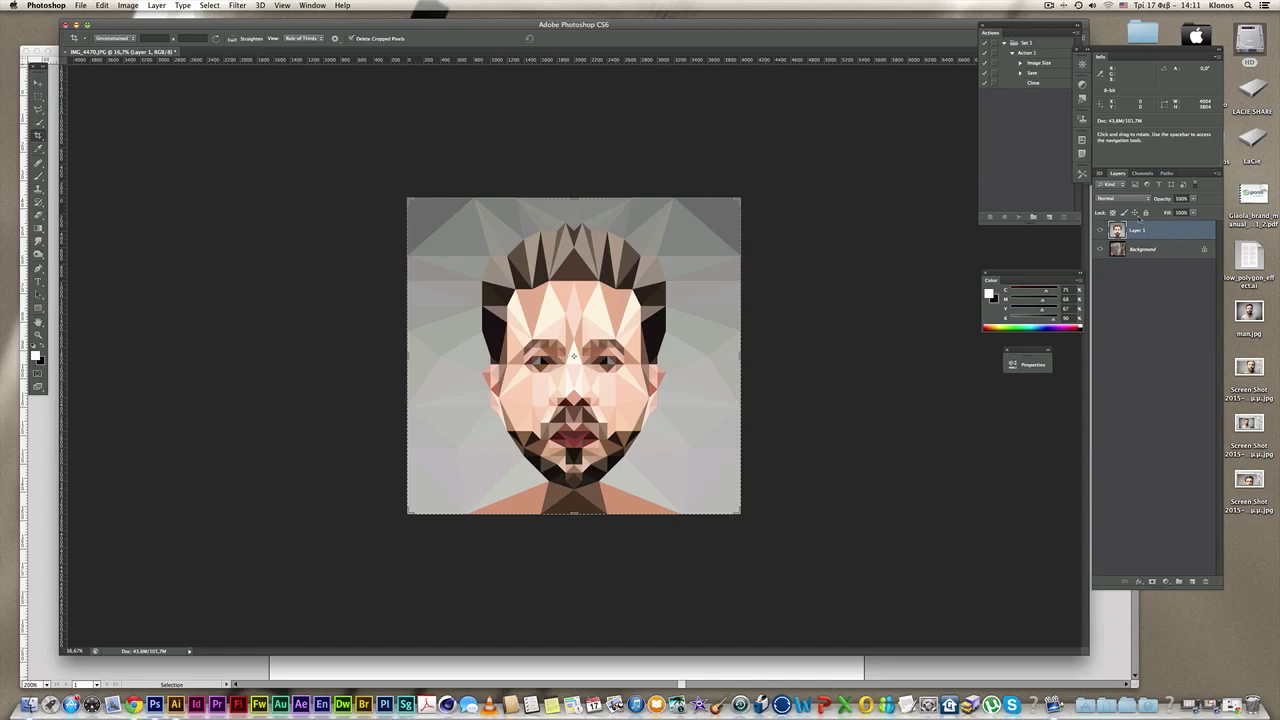
Convert the Background into a regular layer and set the portrait layer's blend mode to Multiply.
double_click(1142, 255)
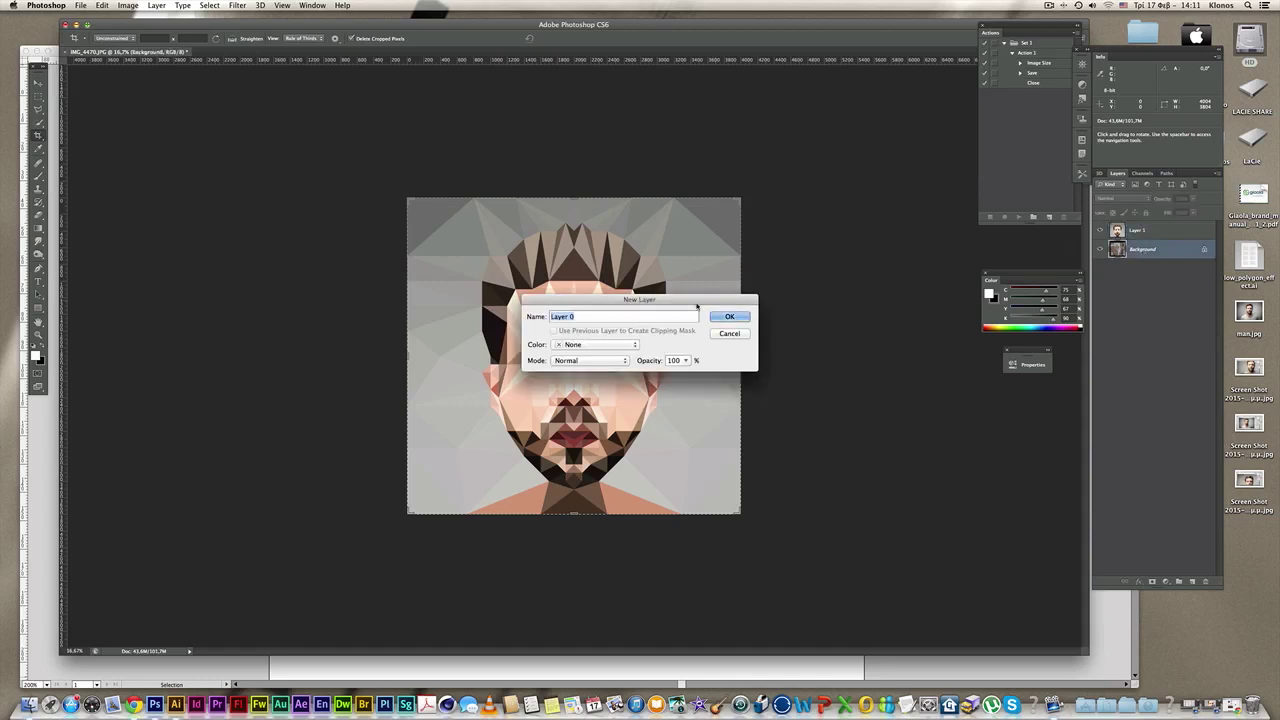
key("Return")
left_click(1160, 233)
left_click(1118, 198)
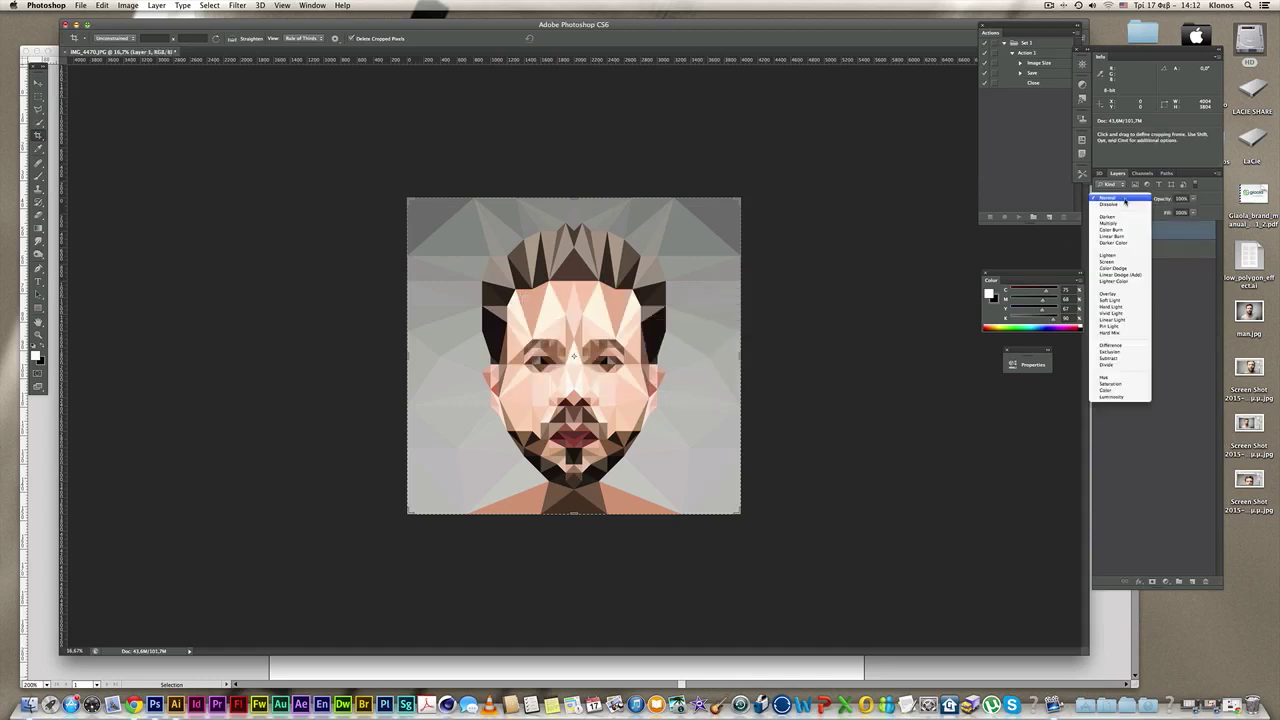
left_click(1118, 222)
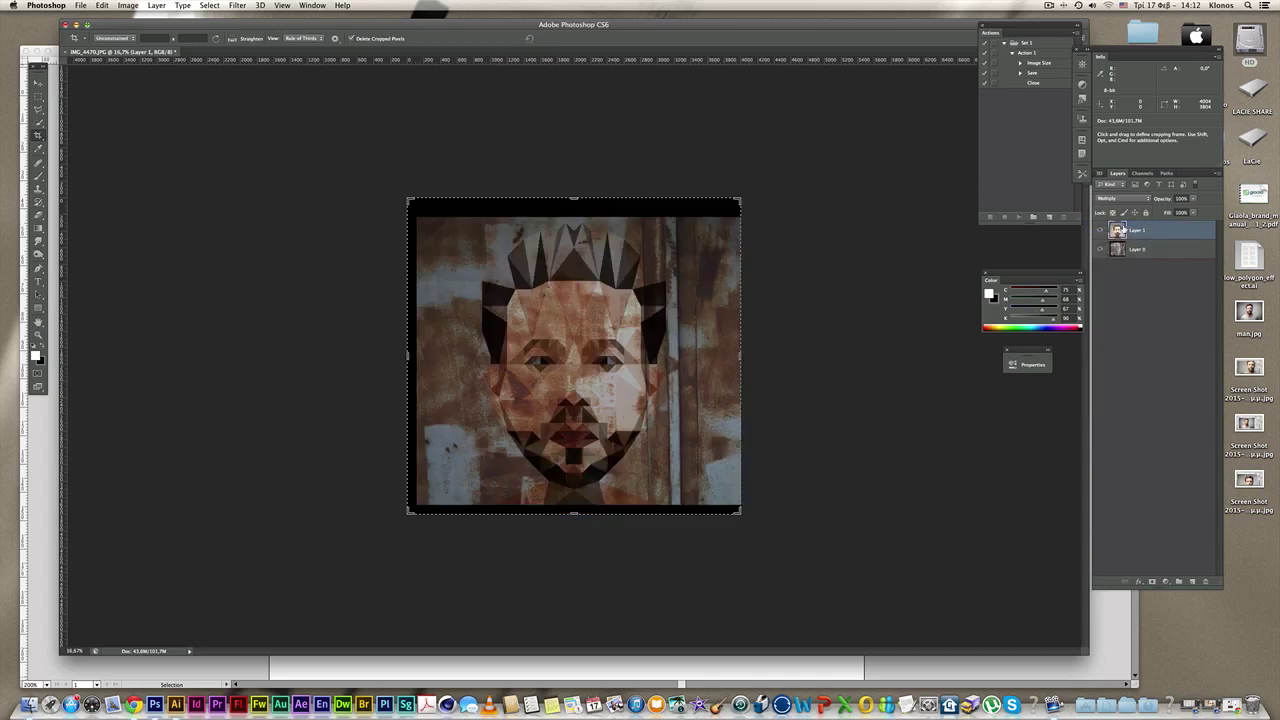
Enlarge the texture layer to about 117% with Free Transform so that it covers the whole canvas.
left_click(1133, 250)
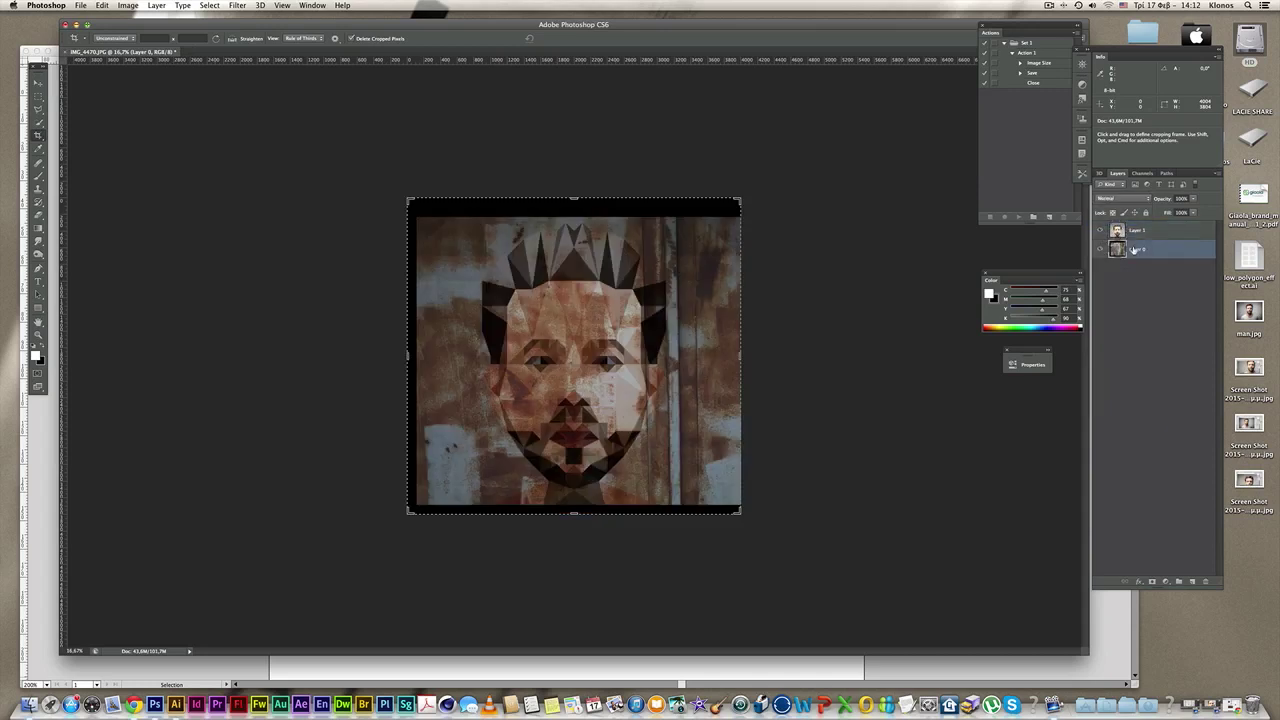
key("super+t")
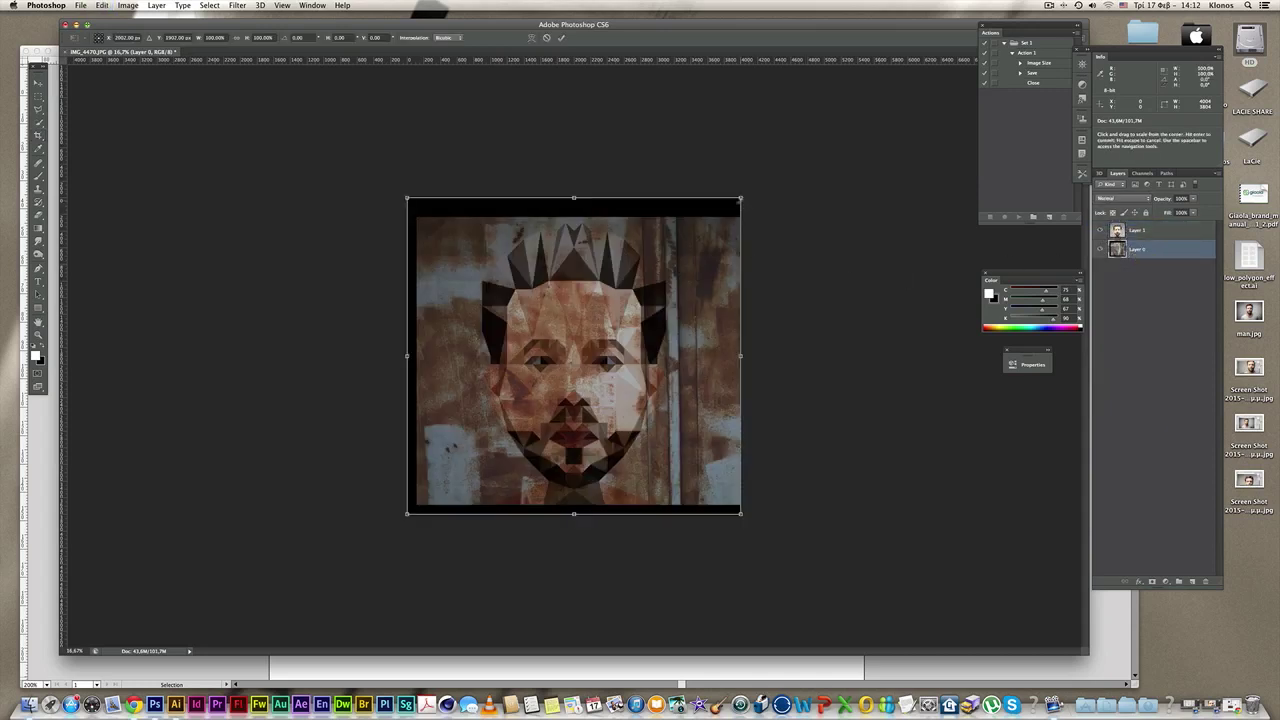
left_click_drag(741, 199, 770, 167)
left_click_drag(407, 514, 382, 537)
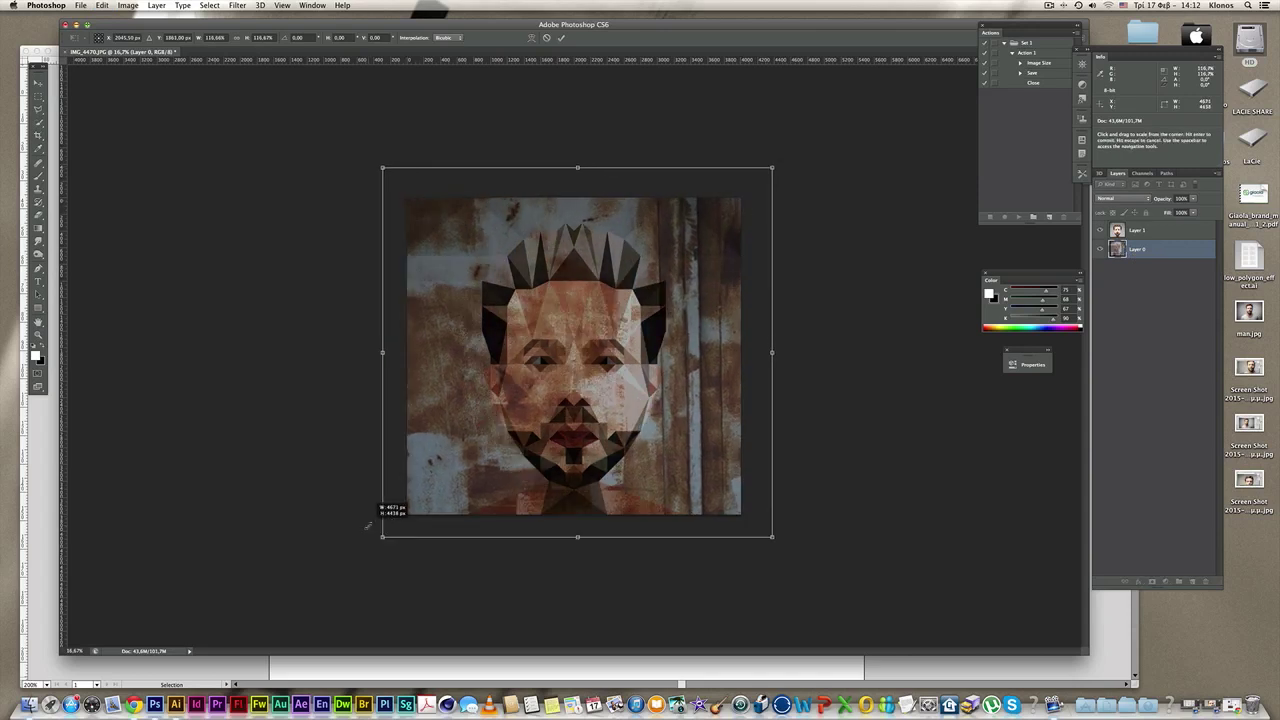
key("c")
key("Return")
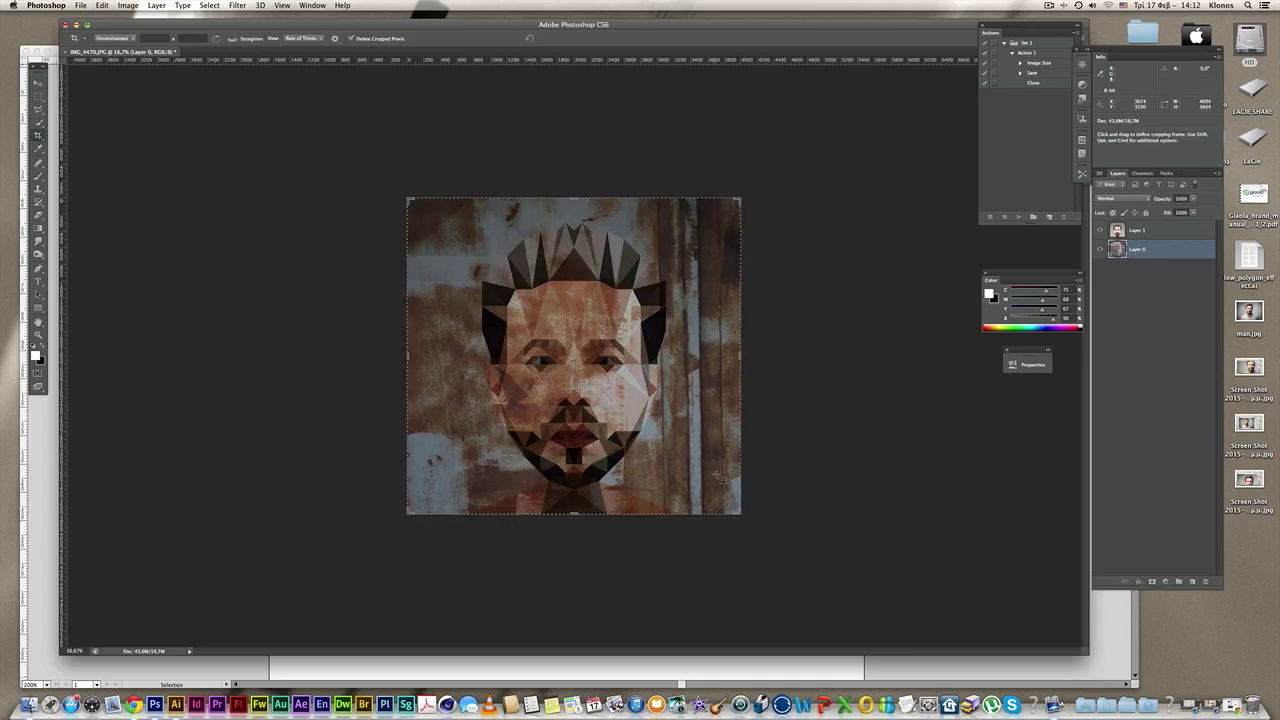
Add a new layer below the texture layer and fill it with white.
left_click(1191, 581)
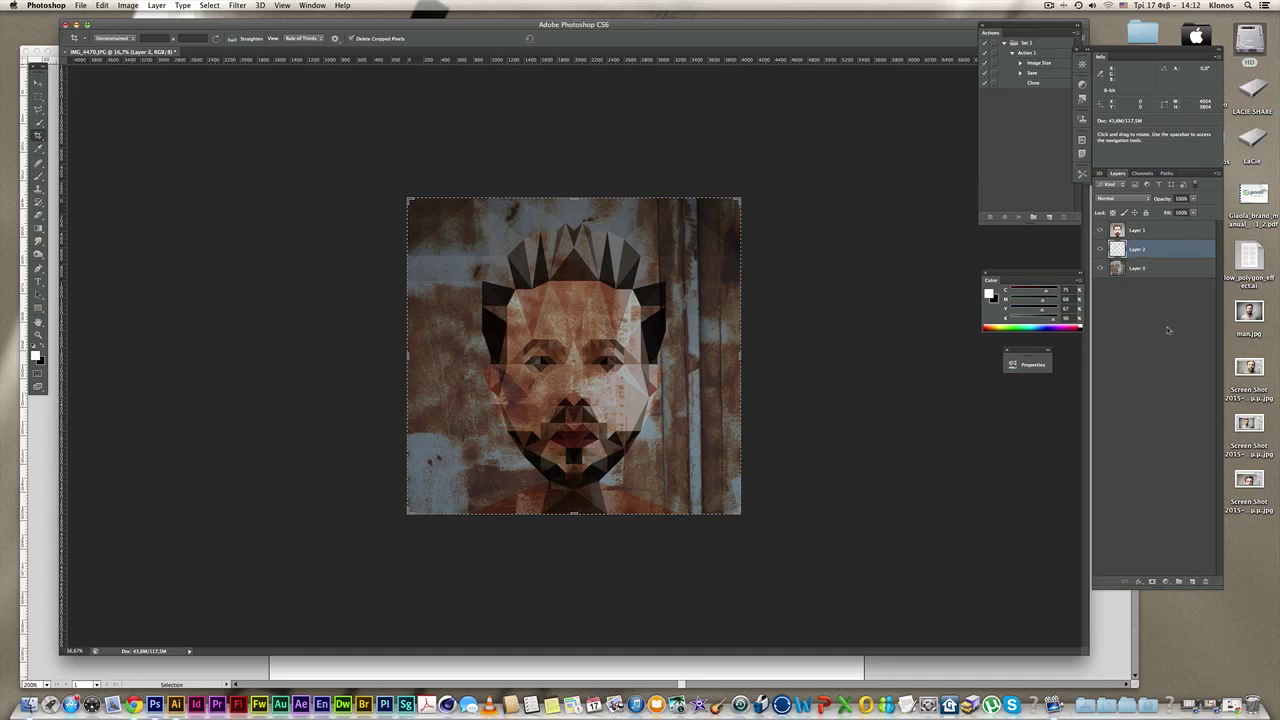
left_click_drag(1142, 254, 1140, 270)
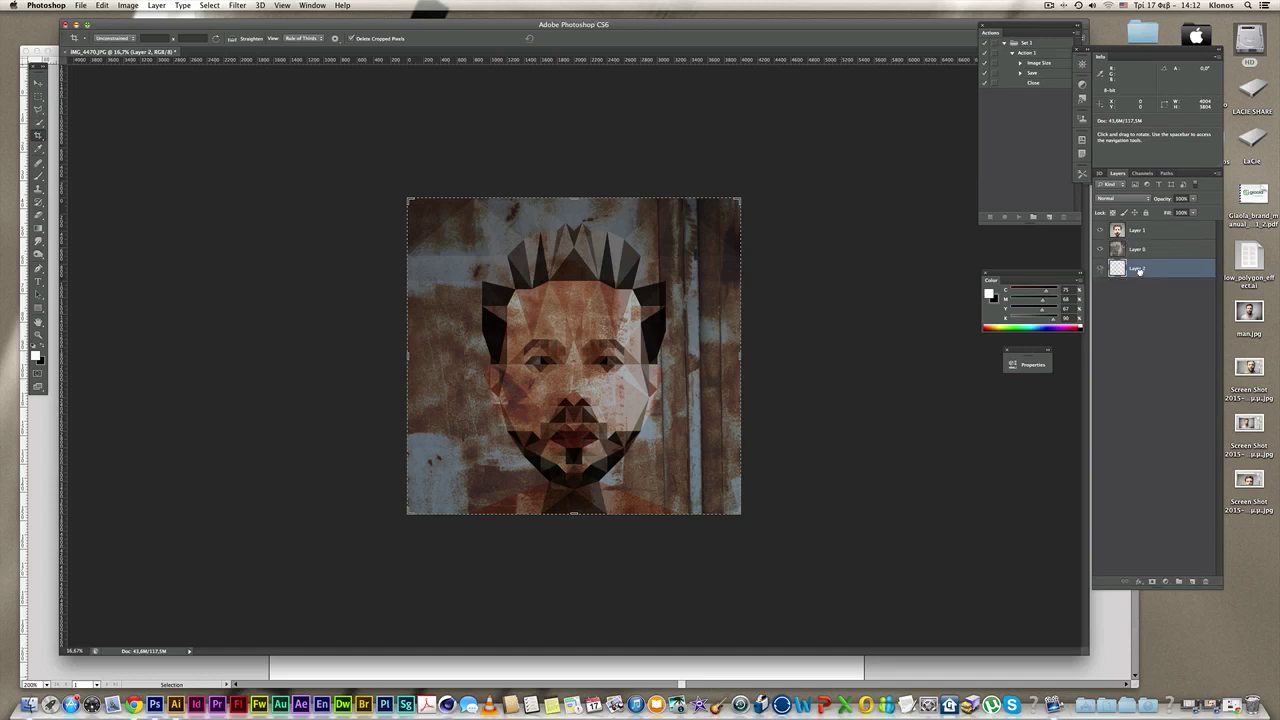
key("alt+BackSpace")
Set the texture layer's blend mode to Multiply.
left_click(1148, 249)
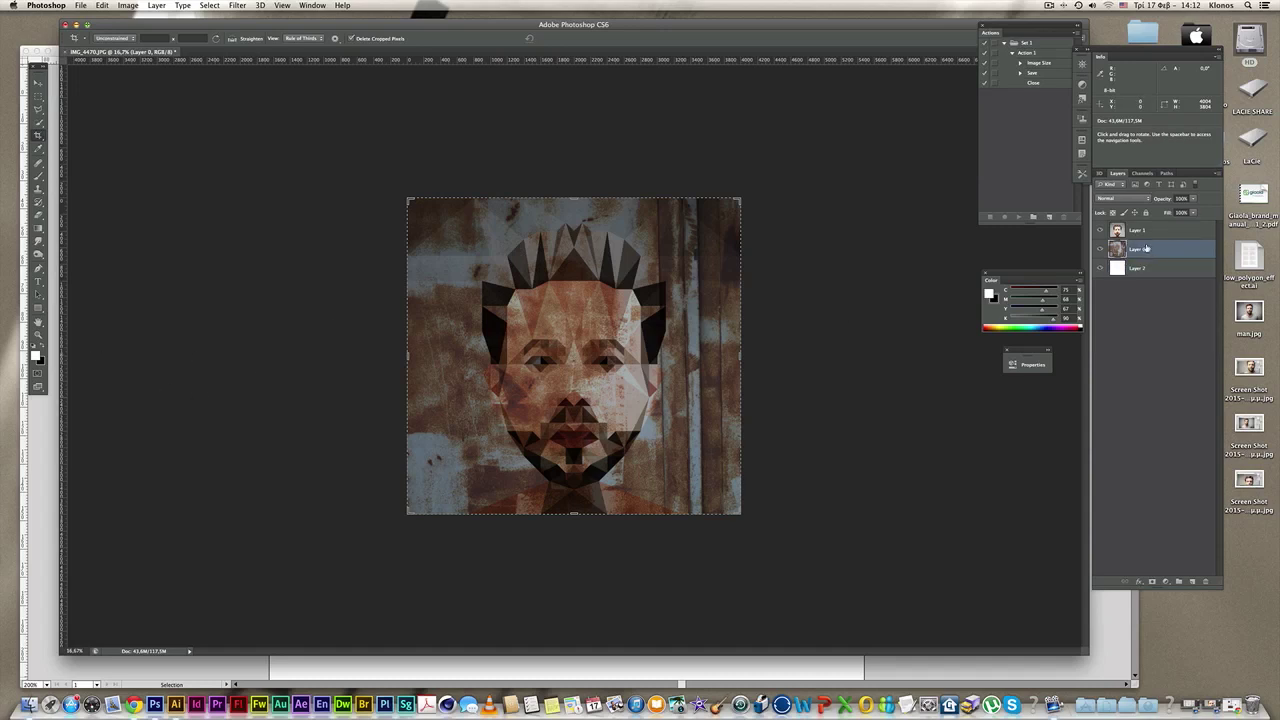
left_click(1129, 199)
left_click(1120, 226)
Strongly reduce the texture layer's saturation with Hue/Saturation so the rust turns nearly grey.
key("f")
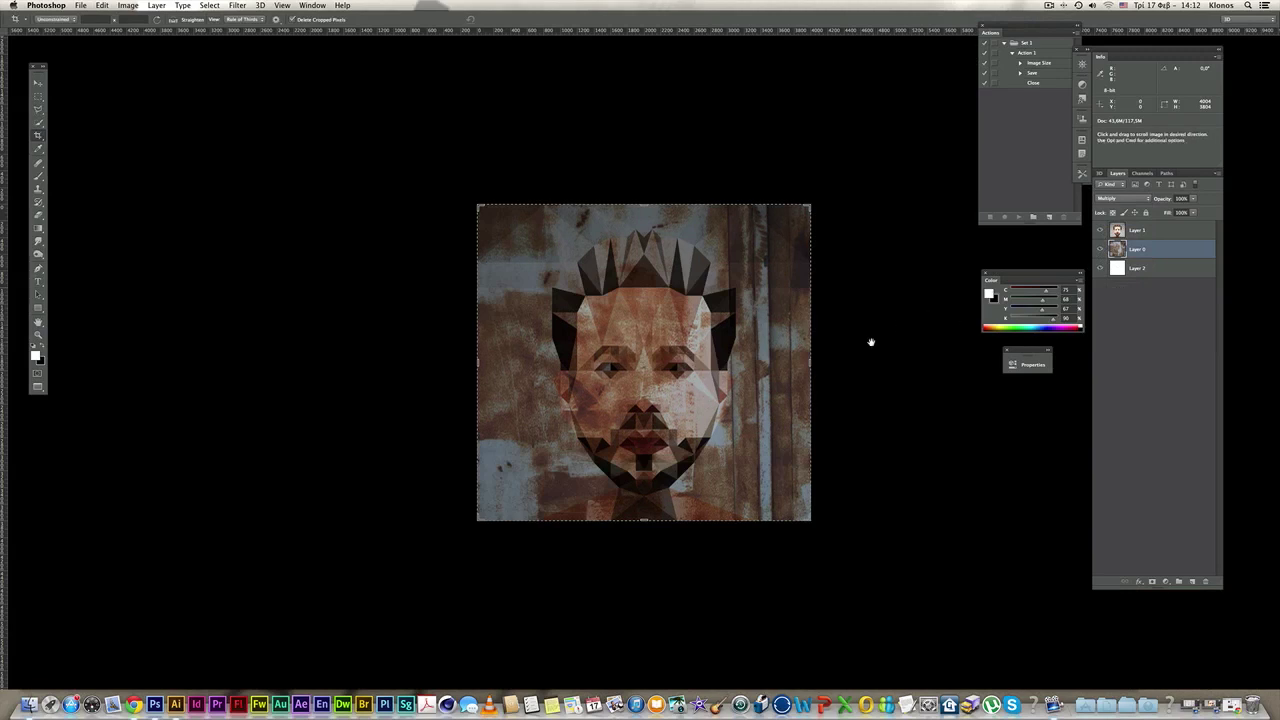
left_click(844, 348, "super")
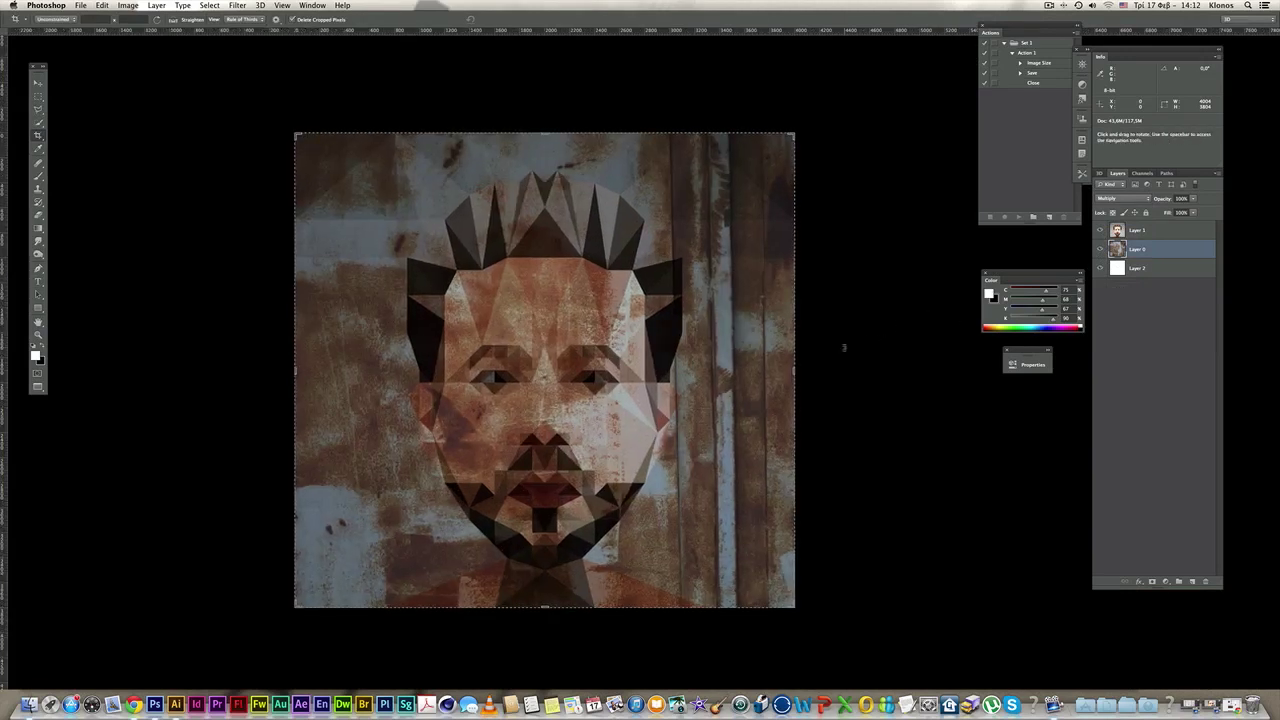
key("super+u")
left_click_drag(785, 571, 710, 570)
left_click(898, 489)
key("c")
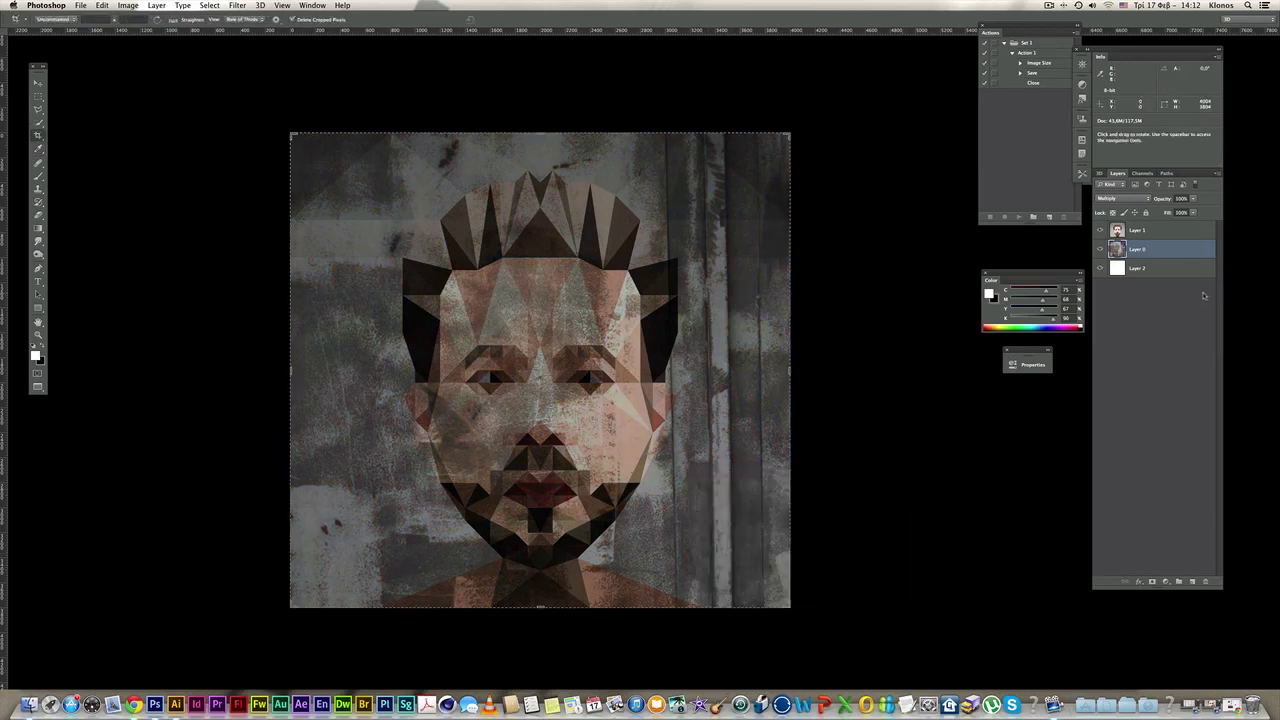
Brighten the texture layer with Curves by moving the white point inward and raising the black point's output to 120.
key("super+m")
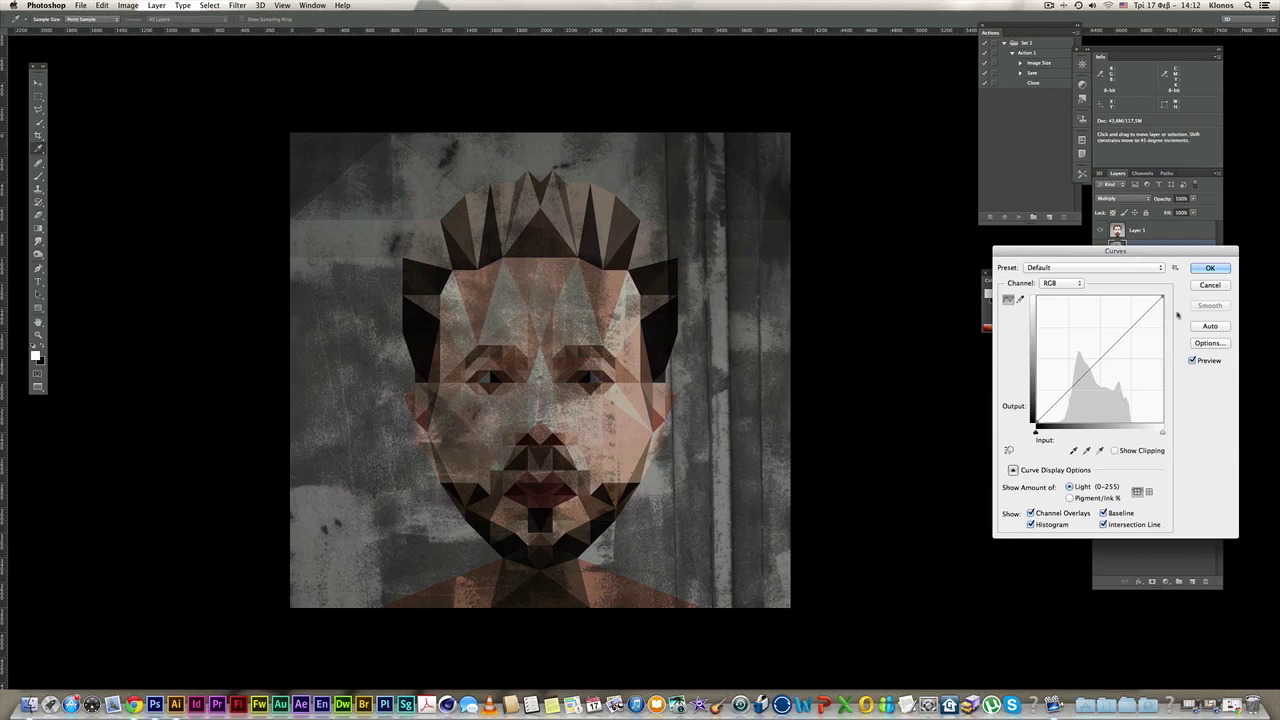
left_click_drag(1163, 296, 1128, 297)
left_click_drag(1036, 422, 1036, 362)
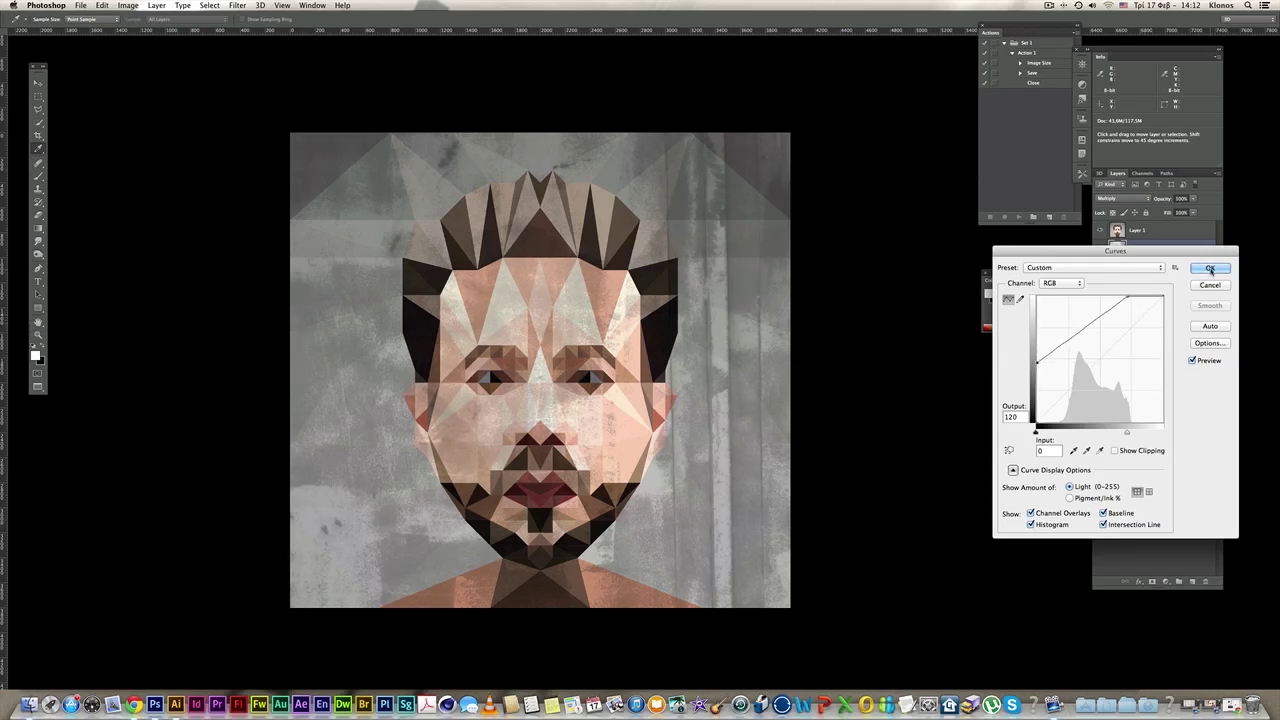
left_click(1210, 268)
key("c")
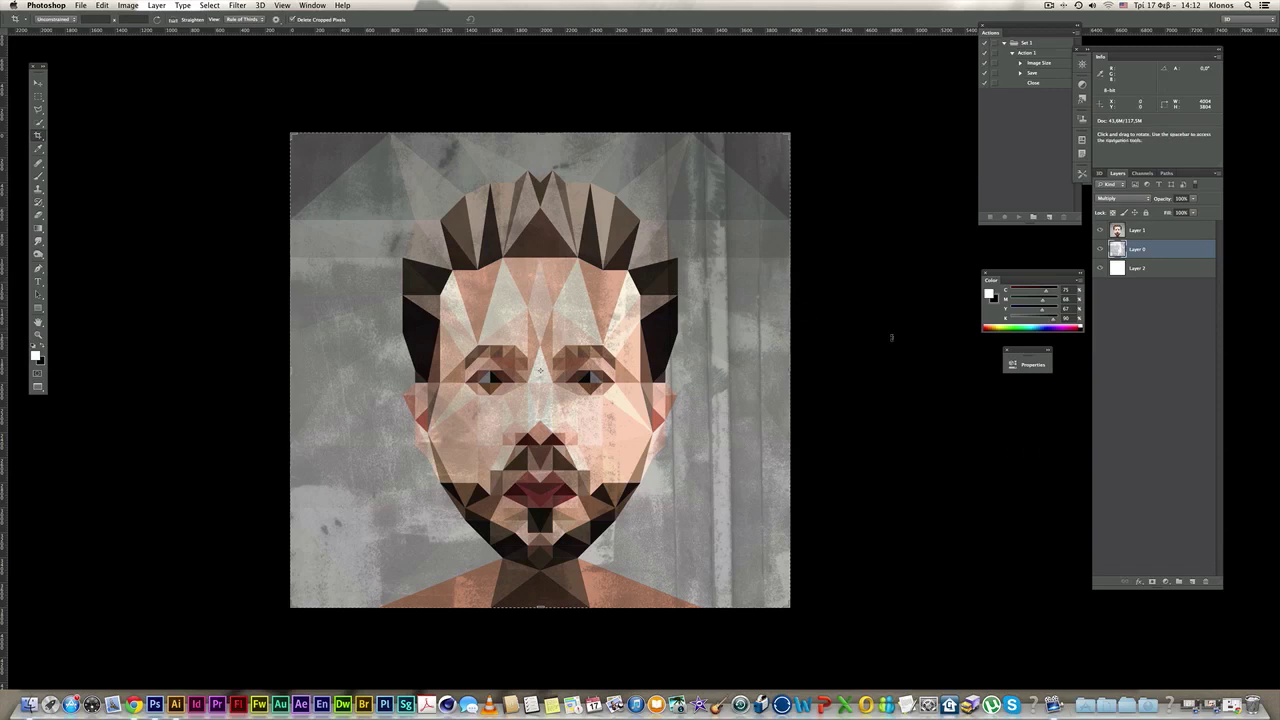